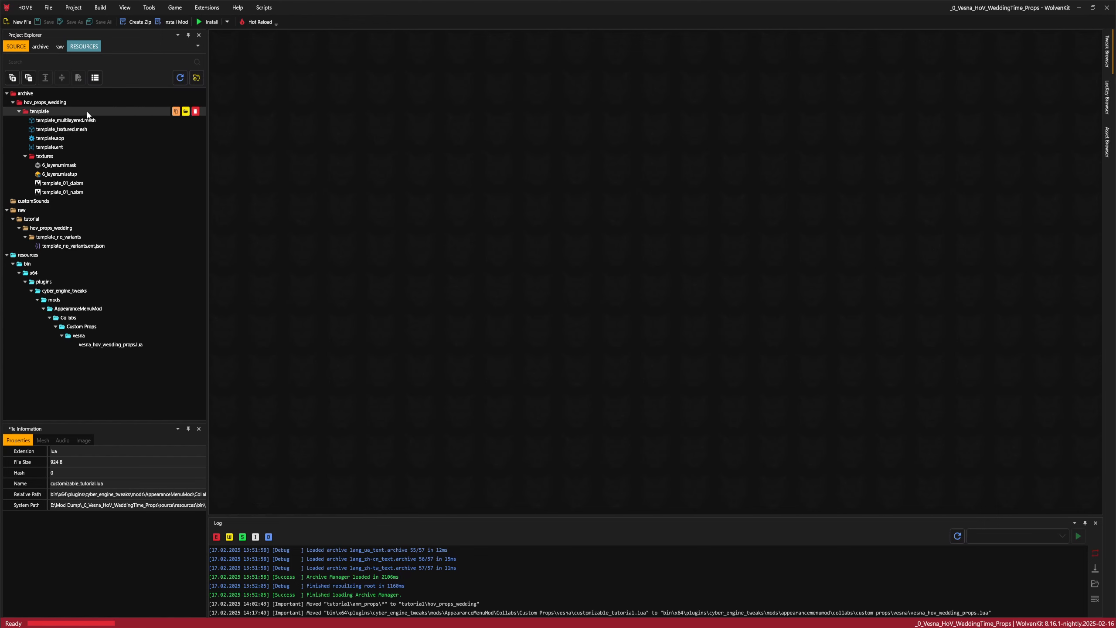
- Delete template_multilayered.mesh from the project's template folder
right_click(79, 123)
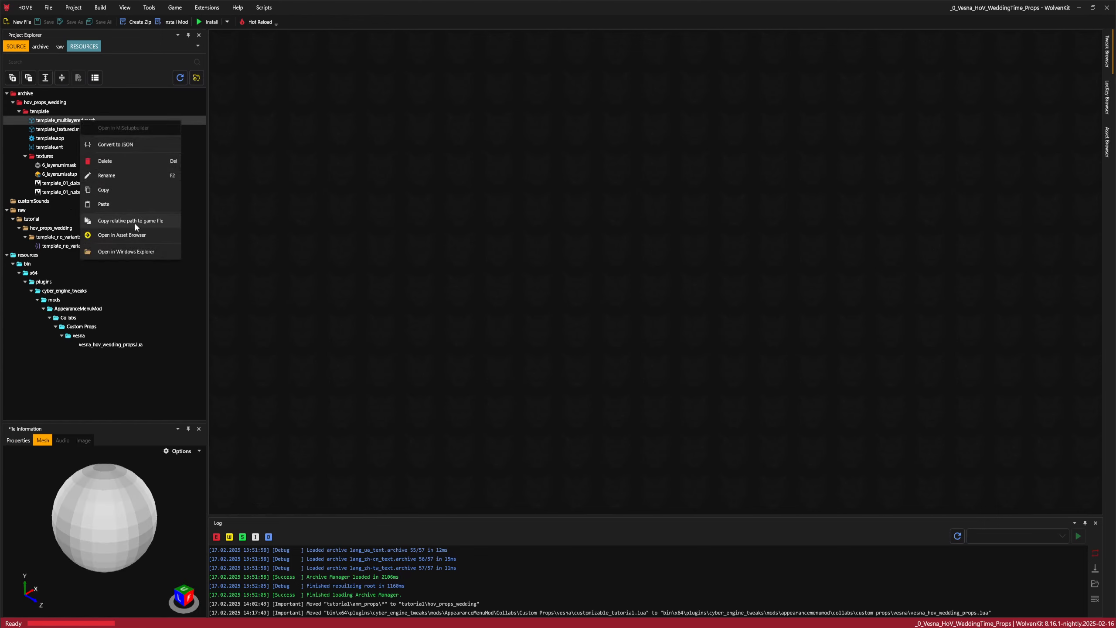
click(126, 161)
click(584, 346)
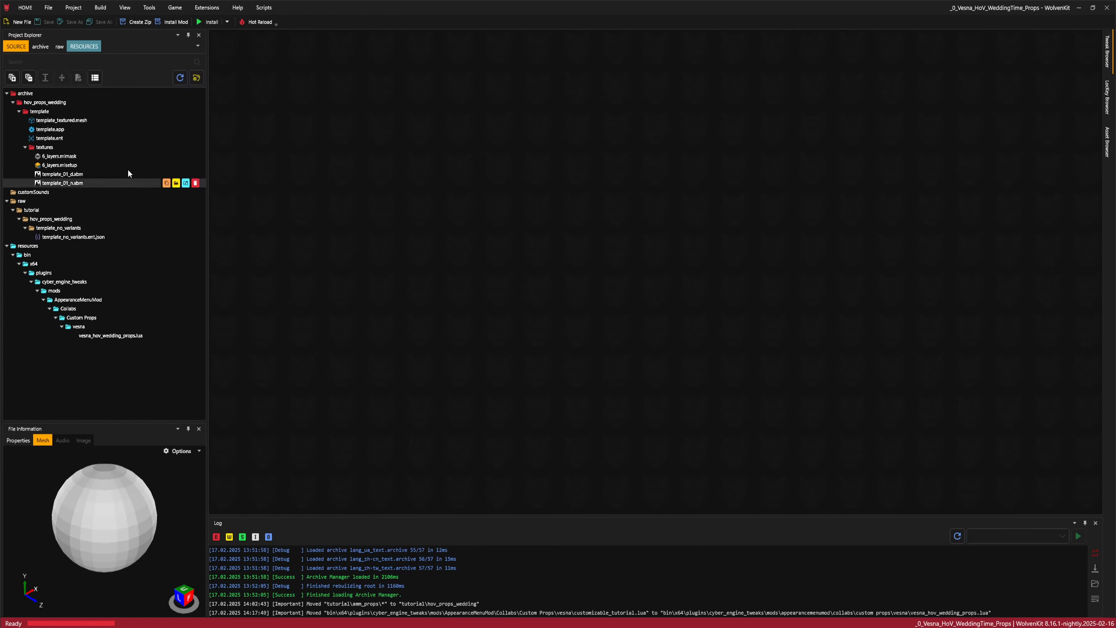
- Delete the 6_layers.mlmask and 6_layers.mlsetup files from the textures folder
click(80, 154)
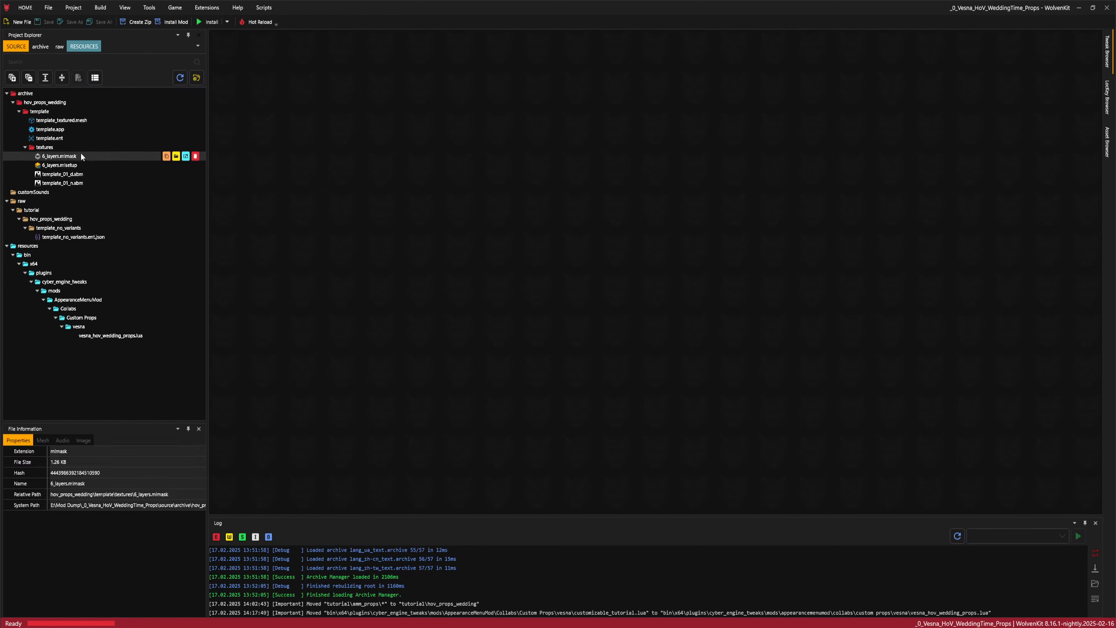
shift+click(62, 170)
right_click(63, 171)
click(136, 270)
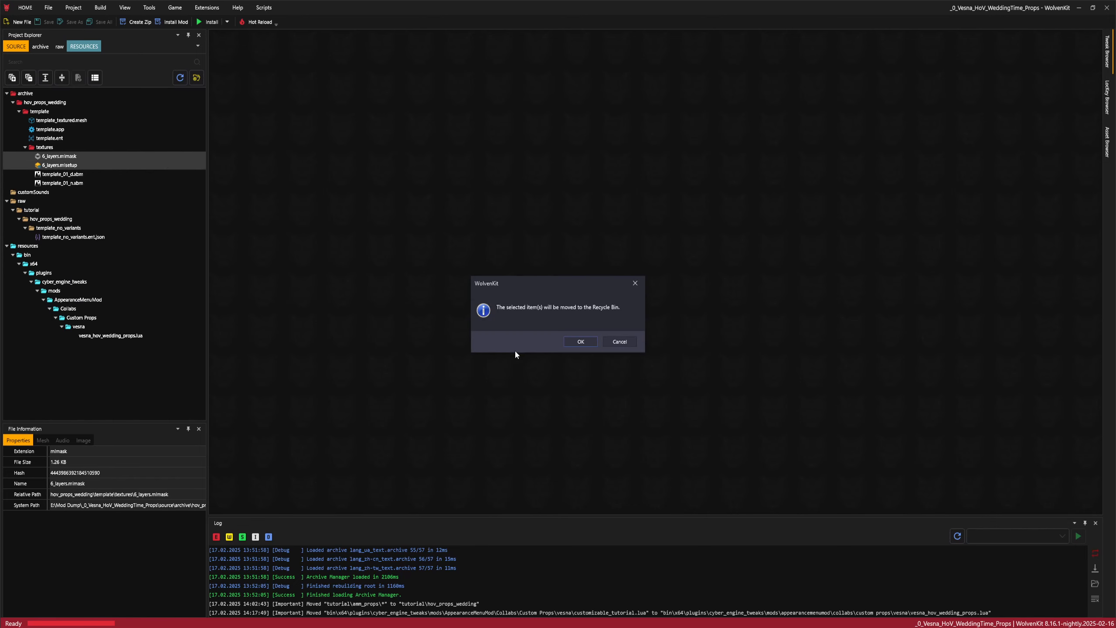
click(581, 342)
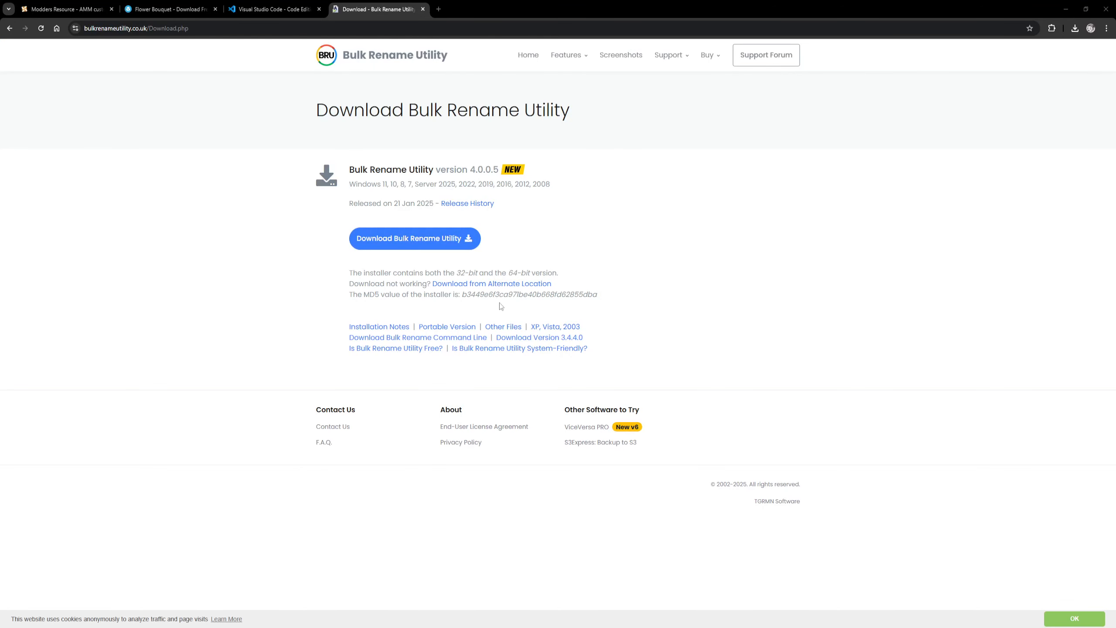
- Locate the template folder in the file explorer and load E:\Mod Dump\_0_Vesna_HoV_WeddingTime_Props\source\archive\hov_props_wedding\template in Bulk Rename Utility
click(1071, 6)
right_click(52, 120)
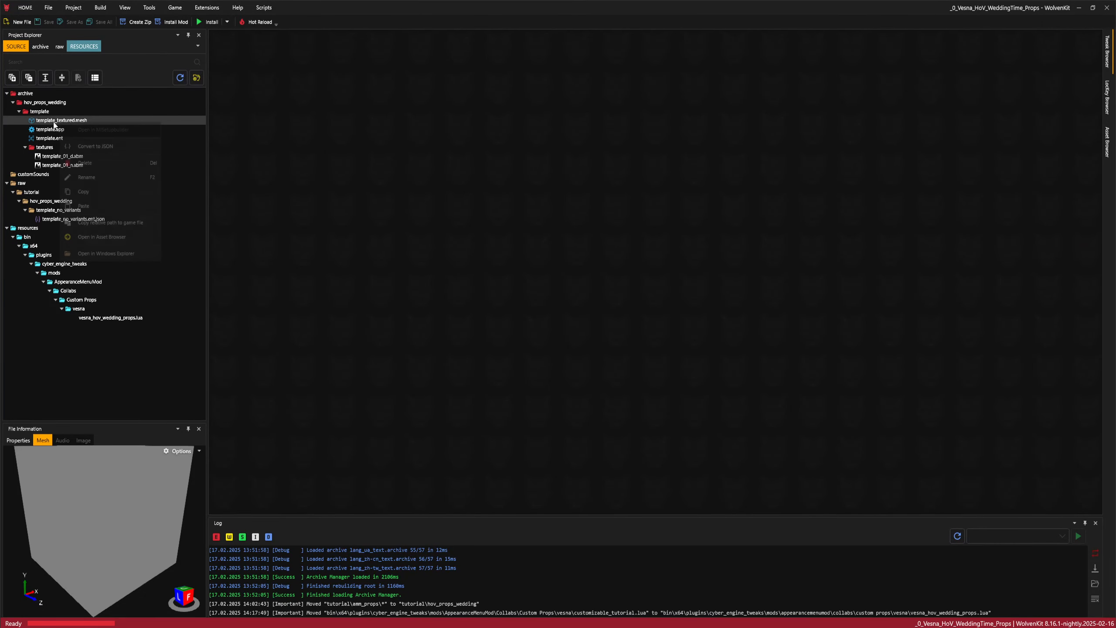
click(120, 253)
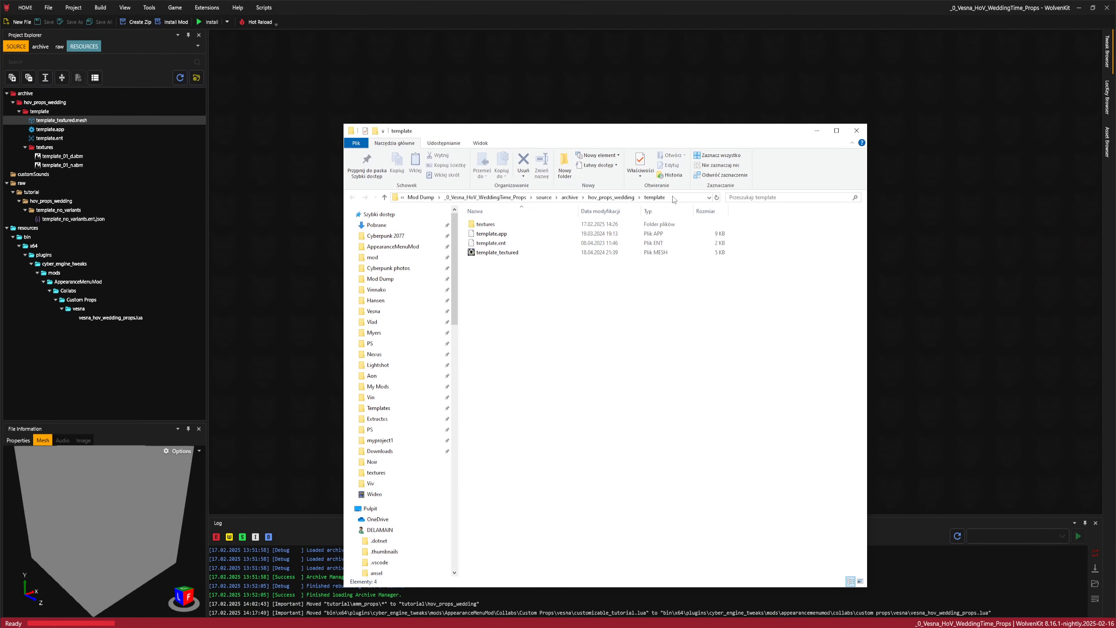
click(648, 356)
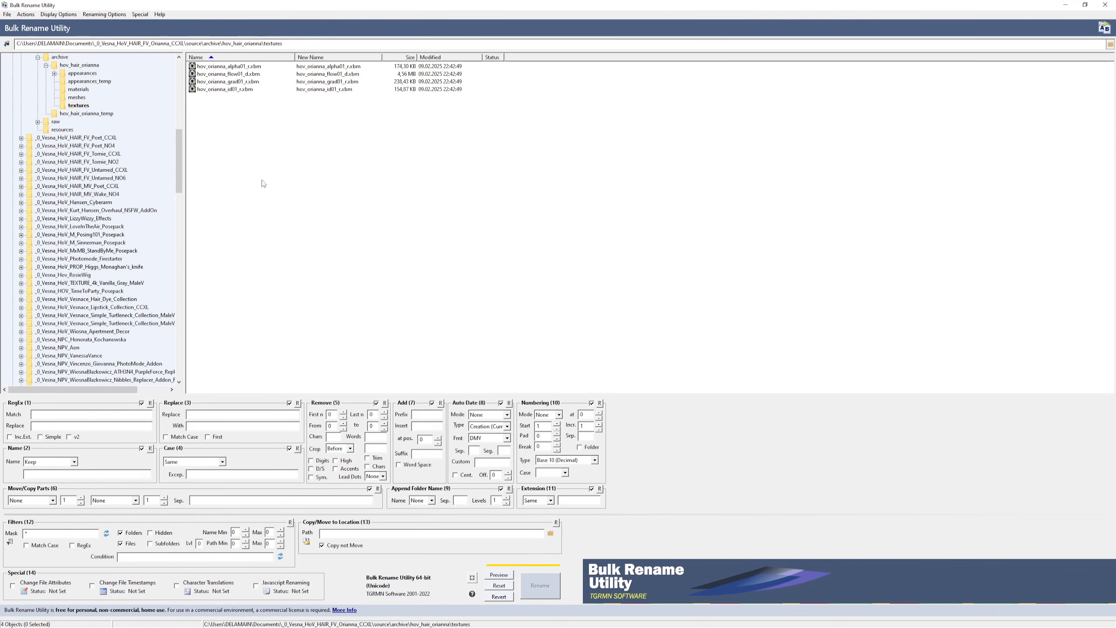
drag(304, 45, 16, 44)
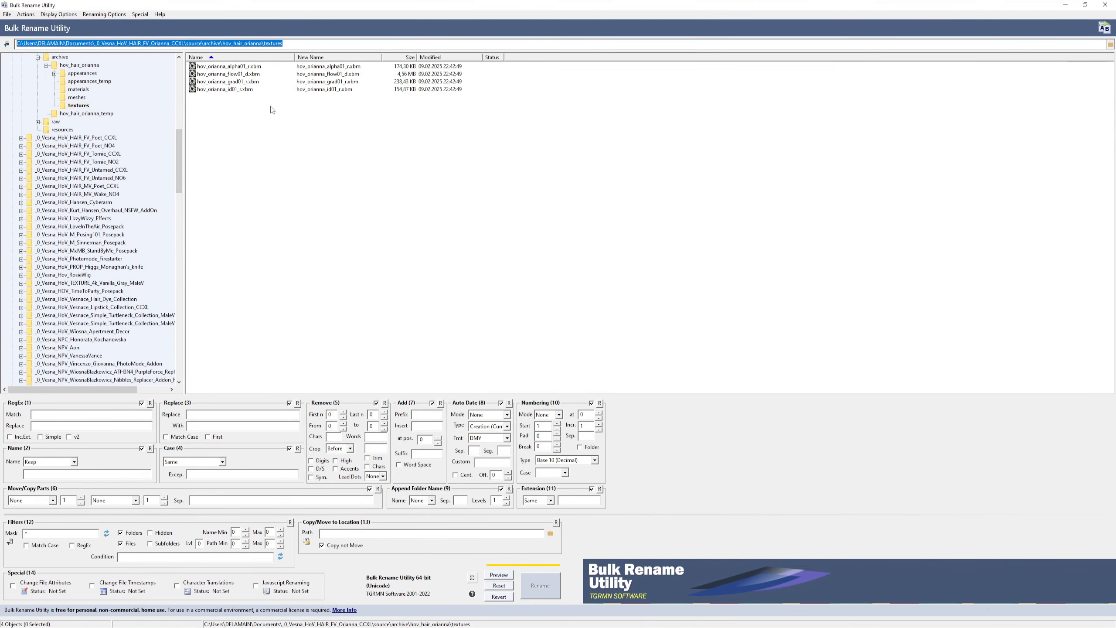
text(E:\Mod Dump\_0_Vesna_HoV_WeddingTime_Props\source\archive\hov_props_wedding\template)
key(Return)
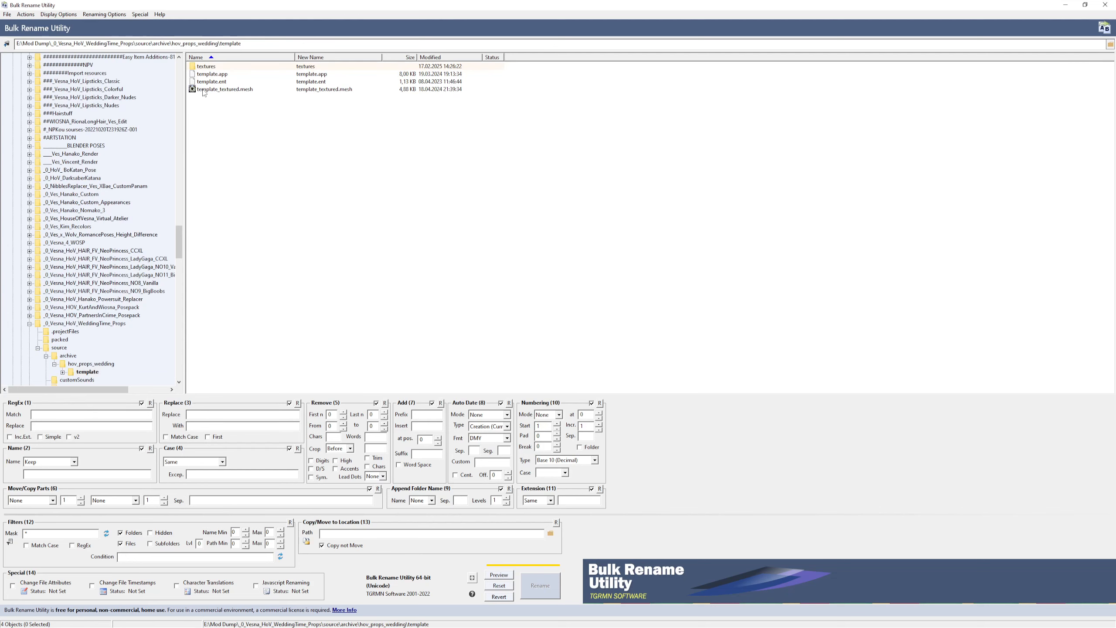
- Rename the .app, .ent and .mesh template files by replacing "template" with "hov_wedding_prop_cake" in their names
click(213, 74)
shift+click(207, 90)
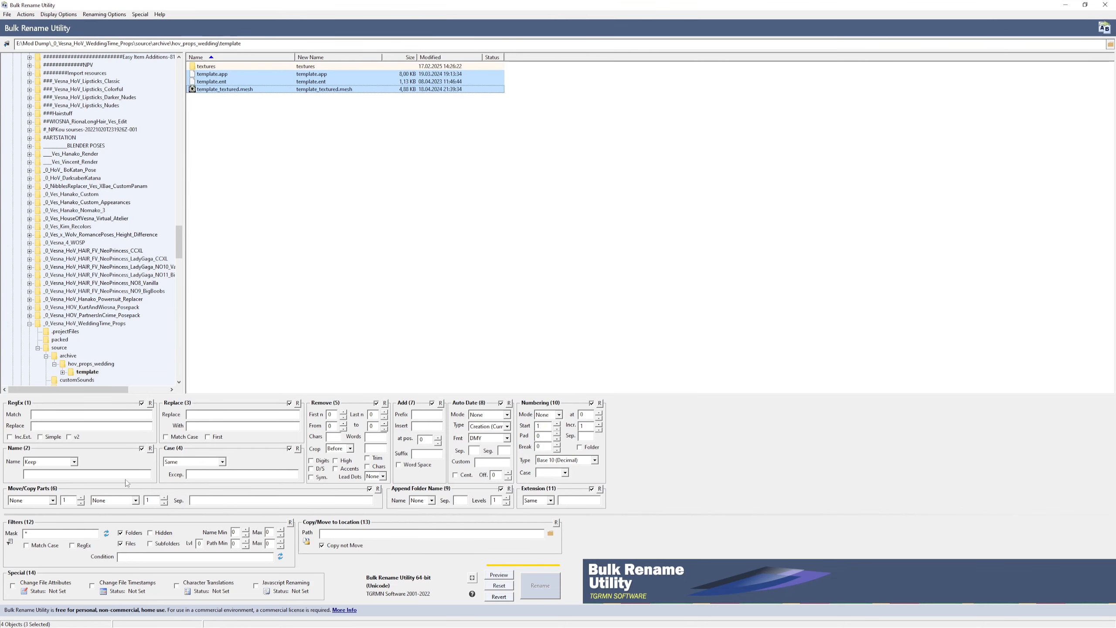
click(200, 415)
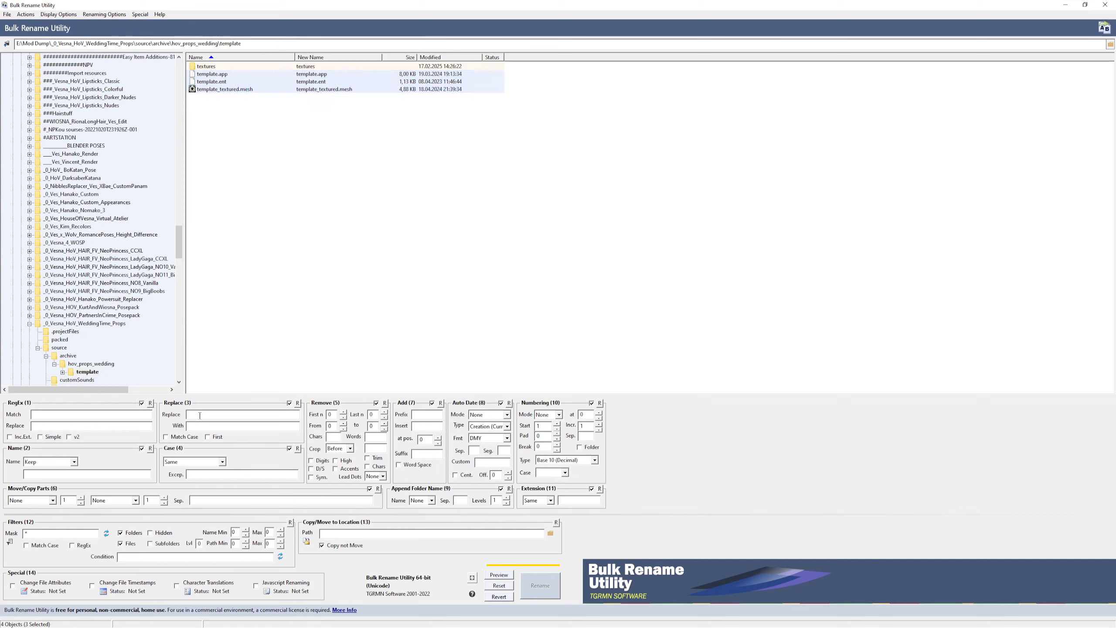
text(template)
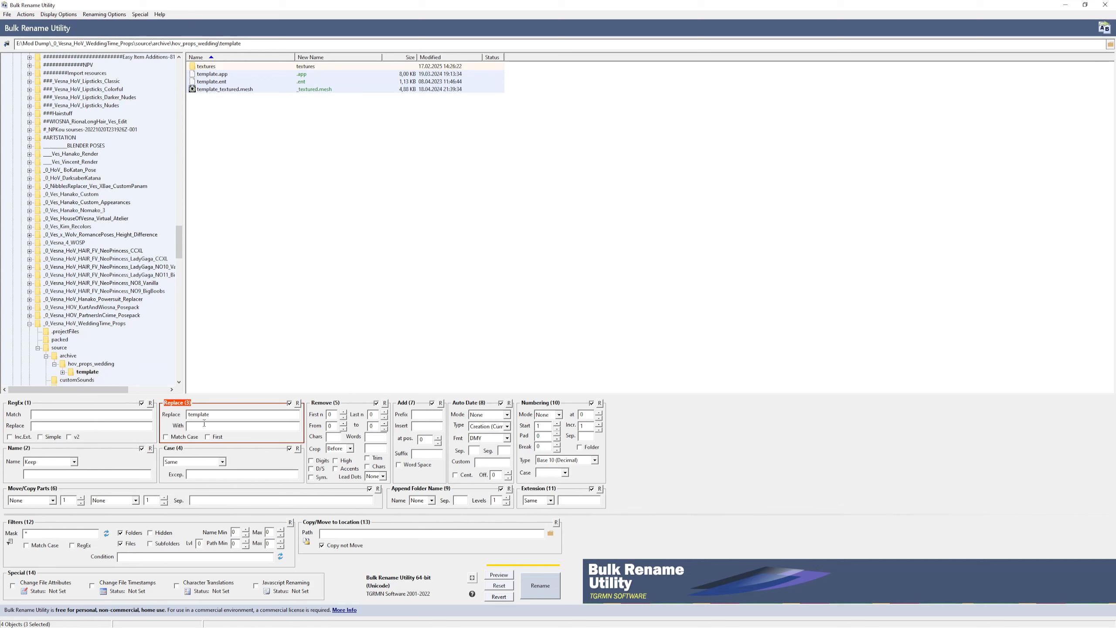
text(hov_wedding_prop_cake)
key(ctrl+r)
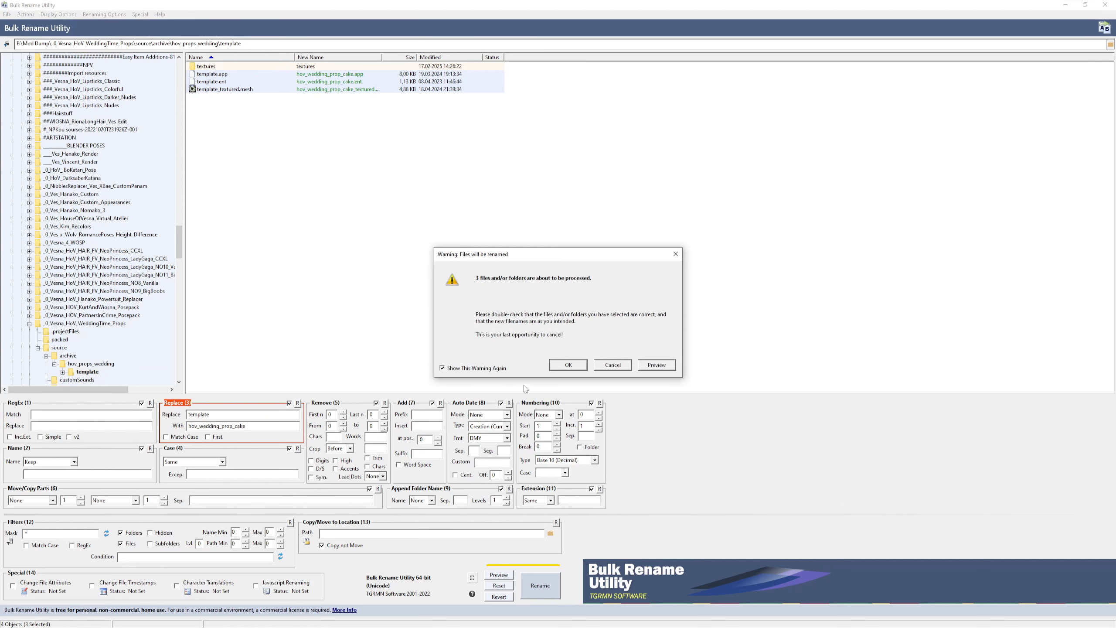
click(568, 365)
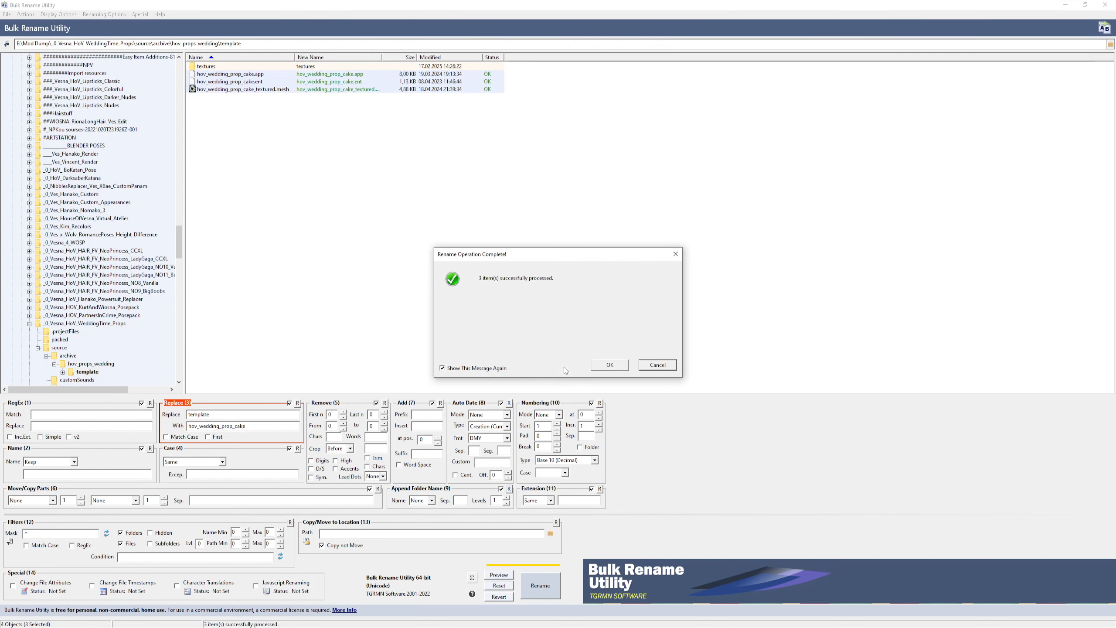
click(611, 365)
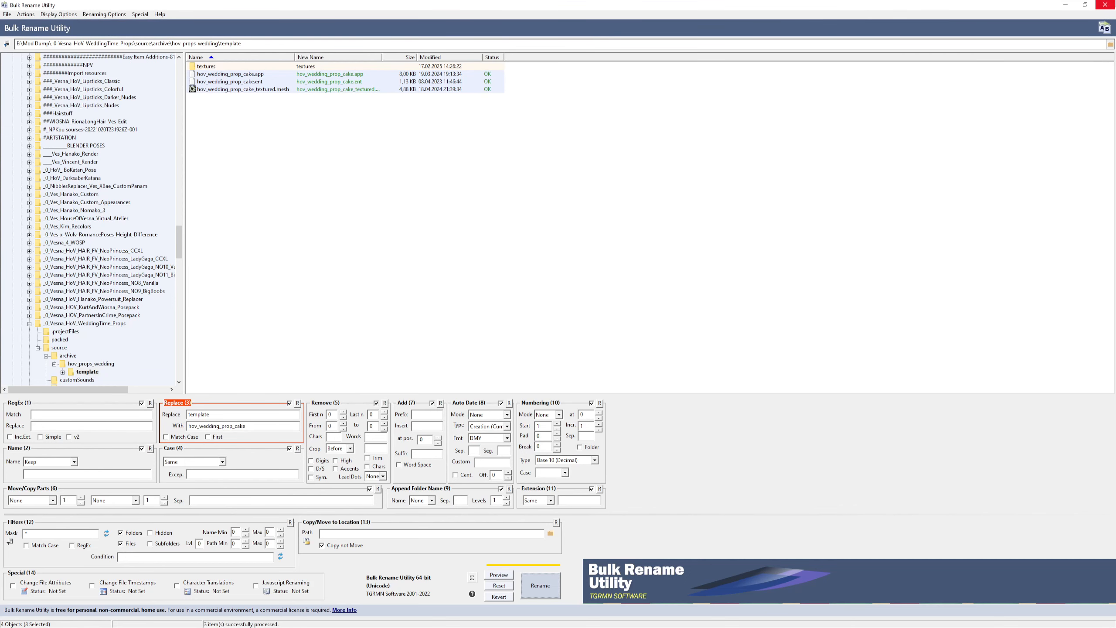
click(1065, 6)
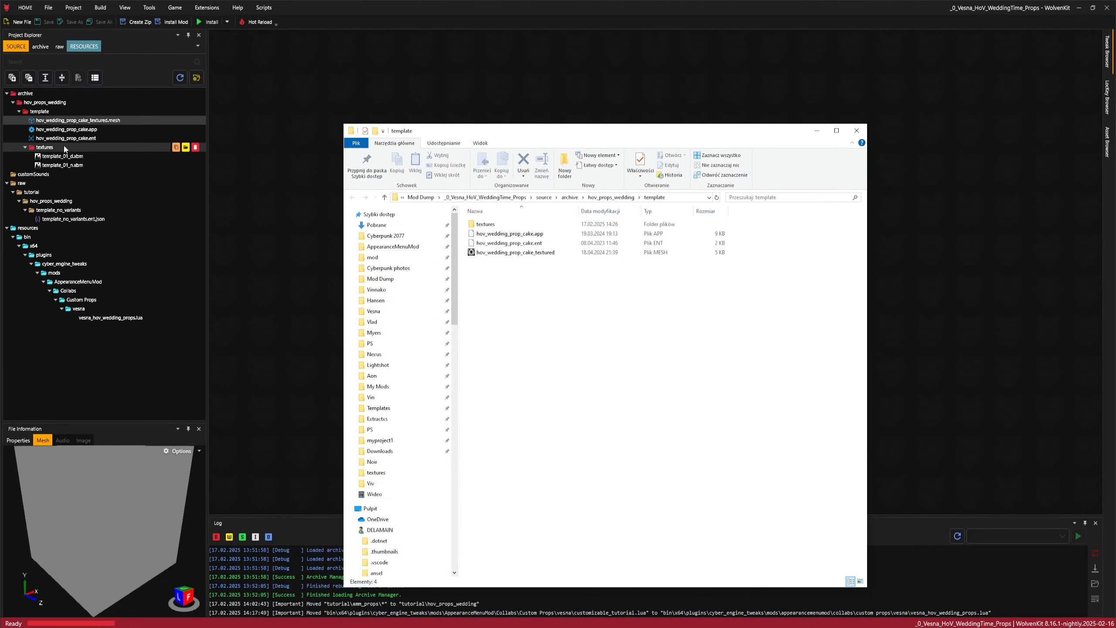
- Export only hov_wedding_prop_bouquet_textured.mesh as glb with WolvenKit's Export Tool, refreshing its file list first
click(79, 120)
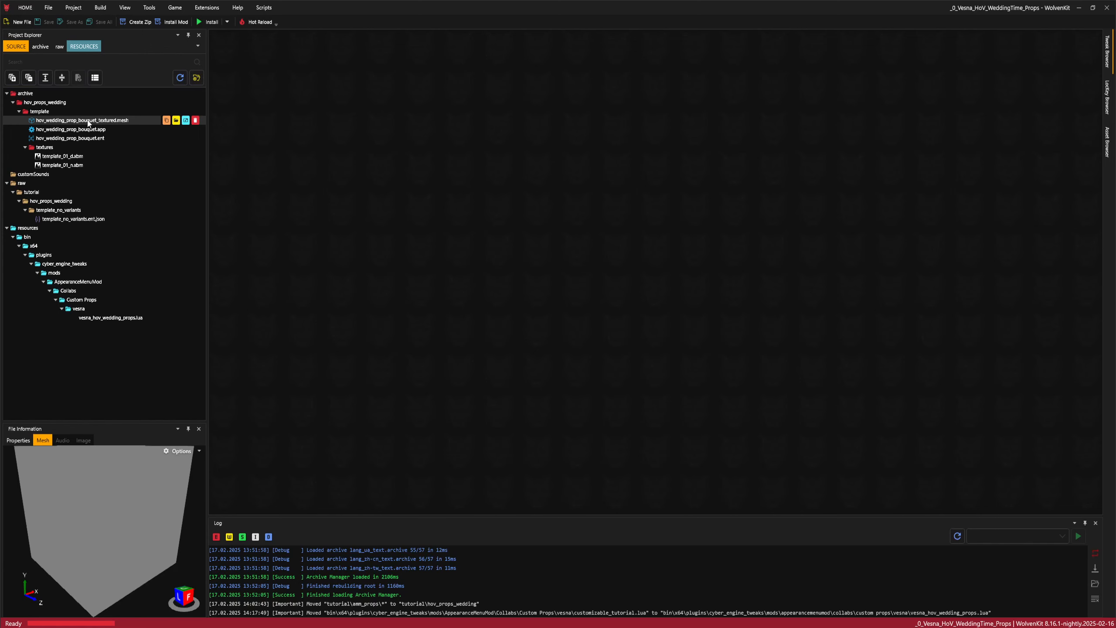
click(150, 12)
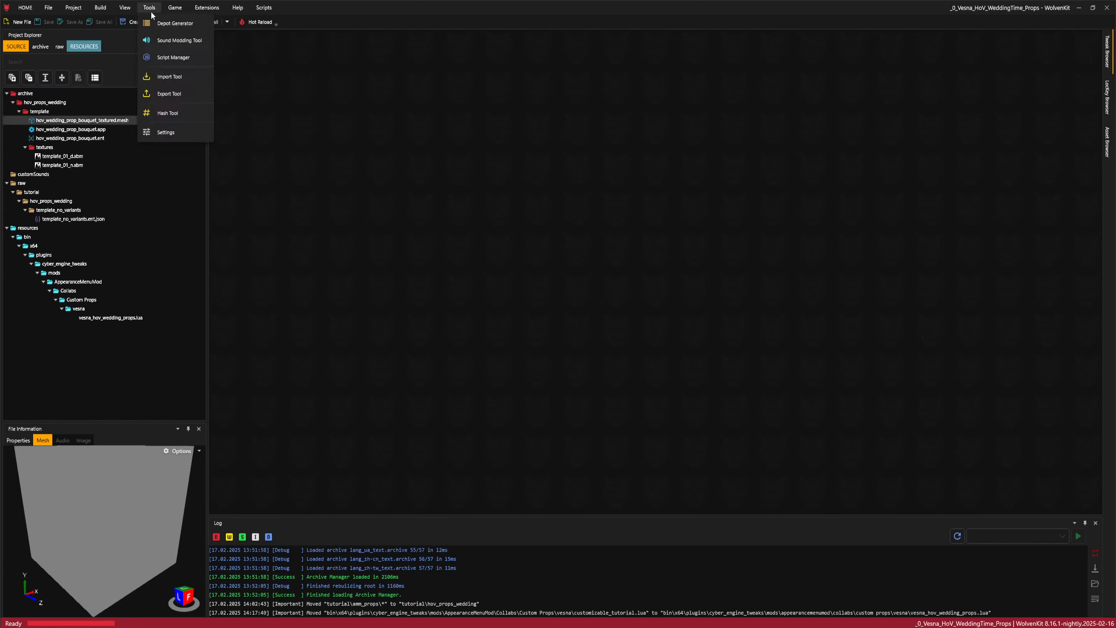
click(171, 94)
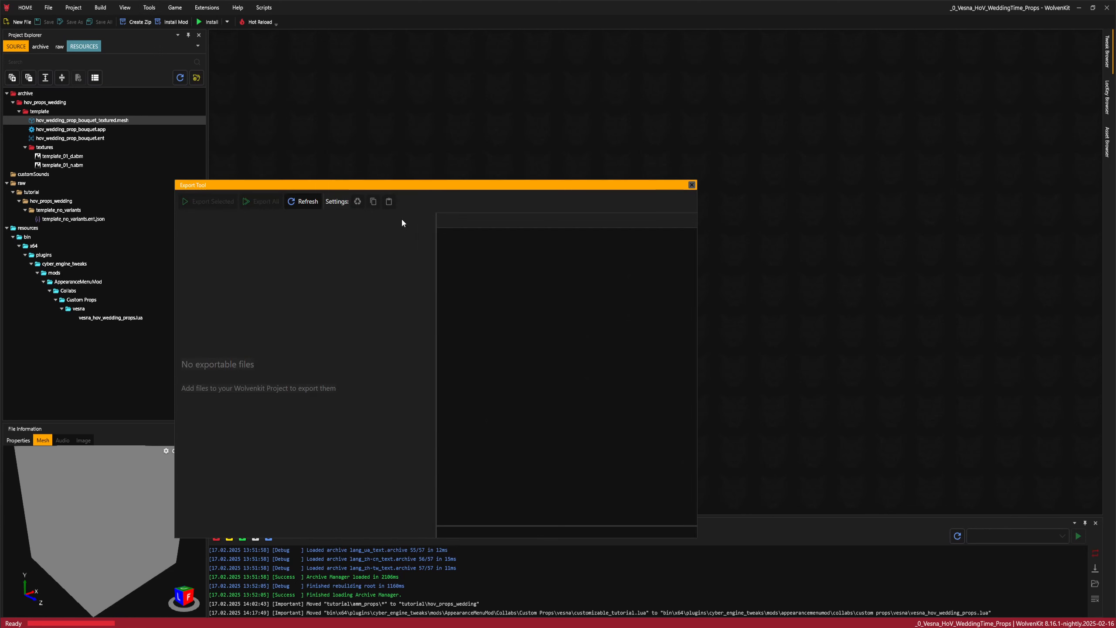
click(304, 201)
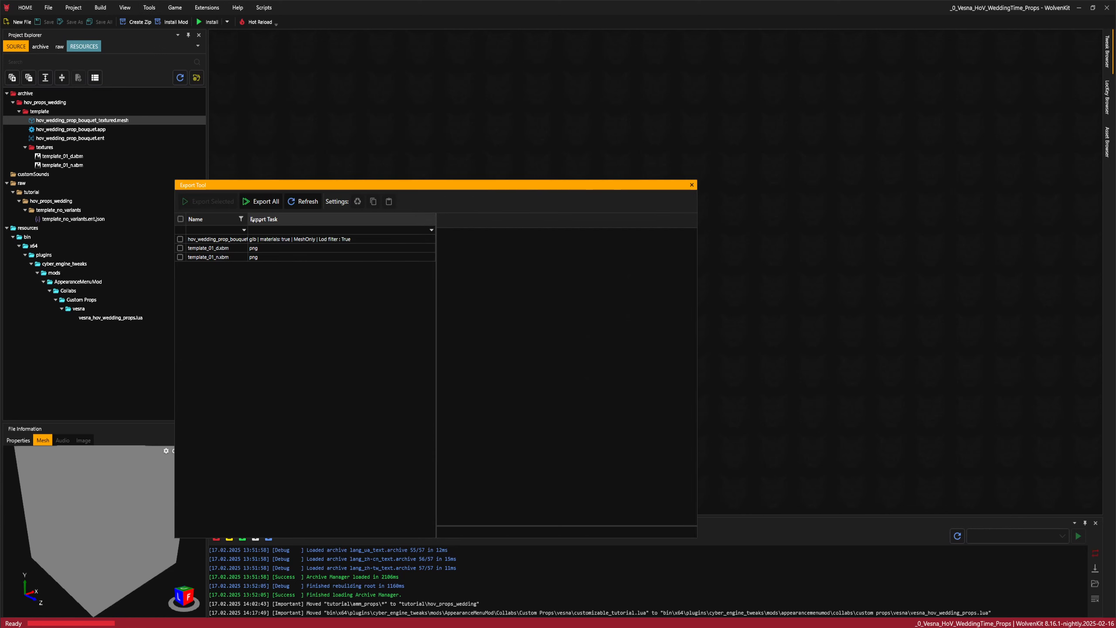
drag(256, 219, 282, 219)
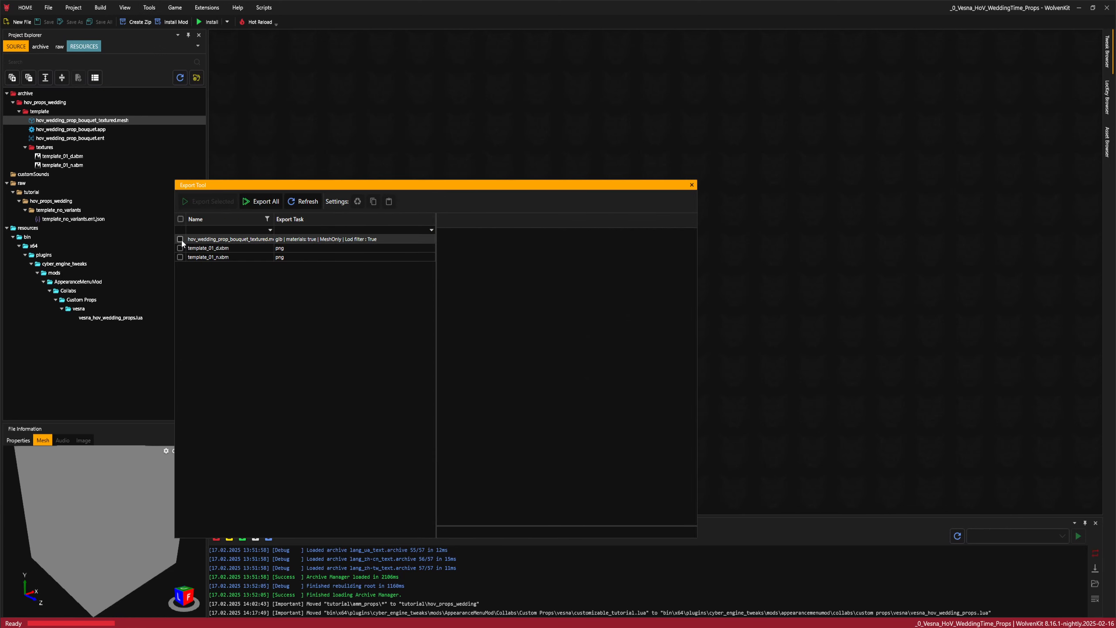
click(180, 239)
click(208, 201)
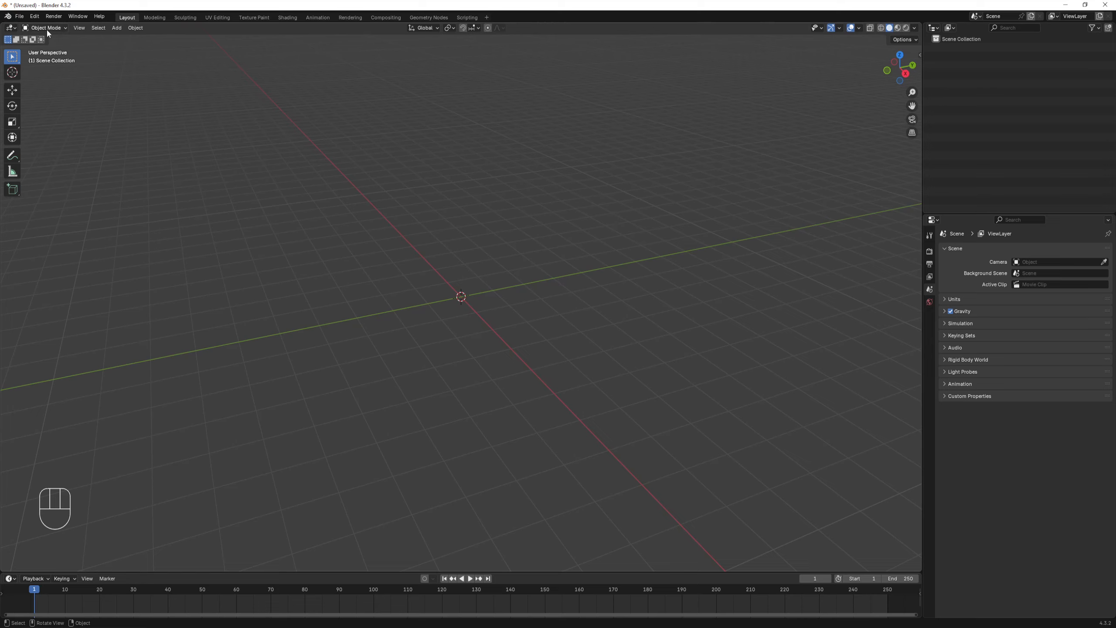
- In Blender, import hov_wedding_prop_bouquet_textured.glb as Cyberpunk GLTF from the project's source\raw\hov_props_wedding\template folder and deselect the mesh
click(19, 16)
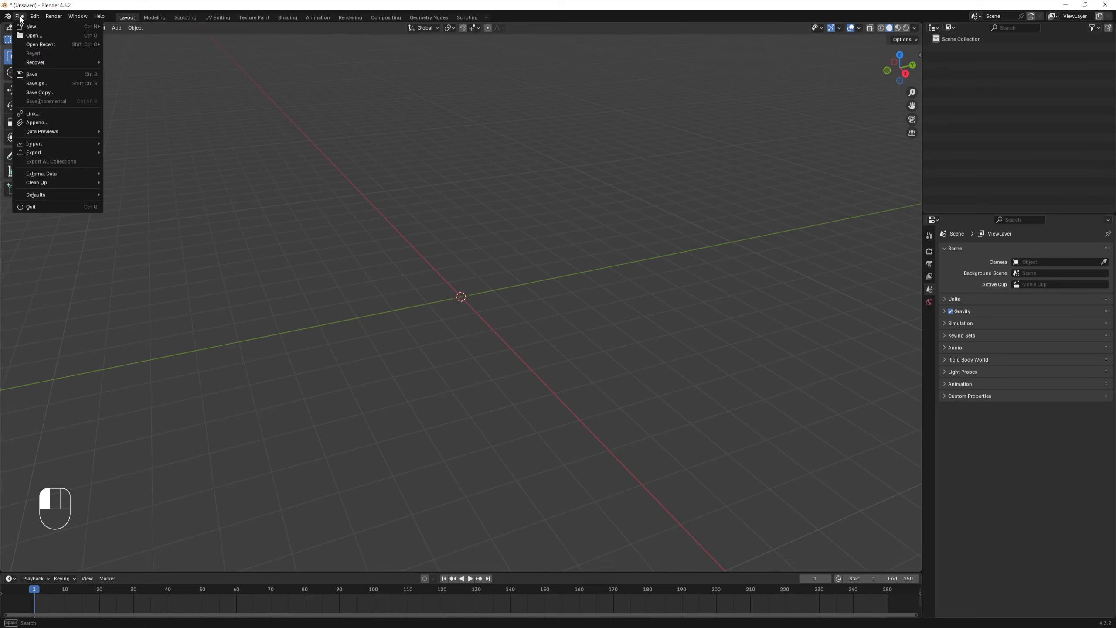
mouse_move(48, 142)
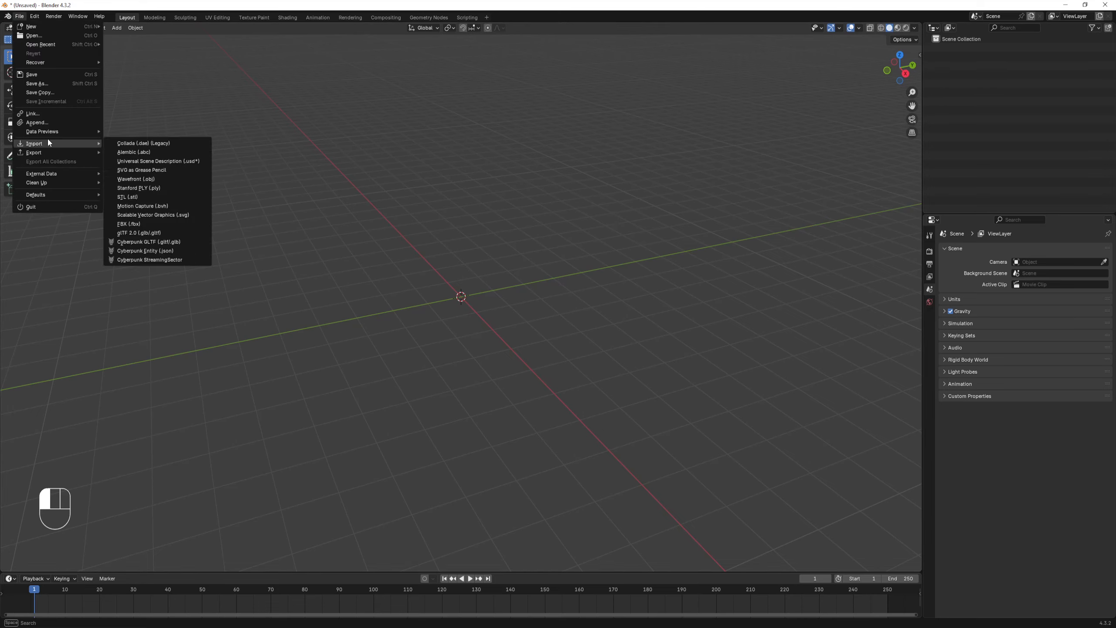
click(145, 242)
click(605, 197)
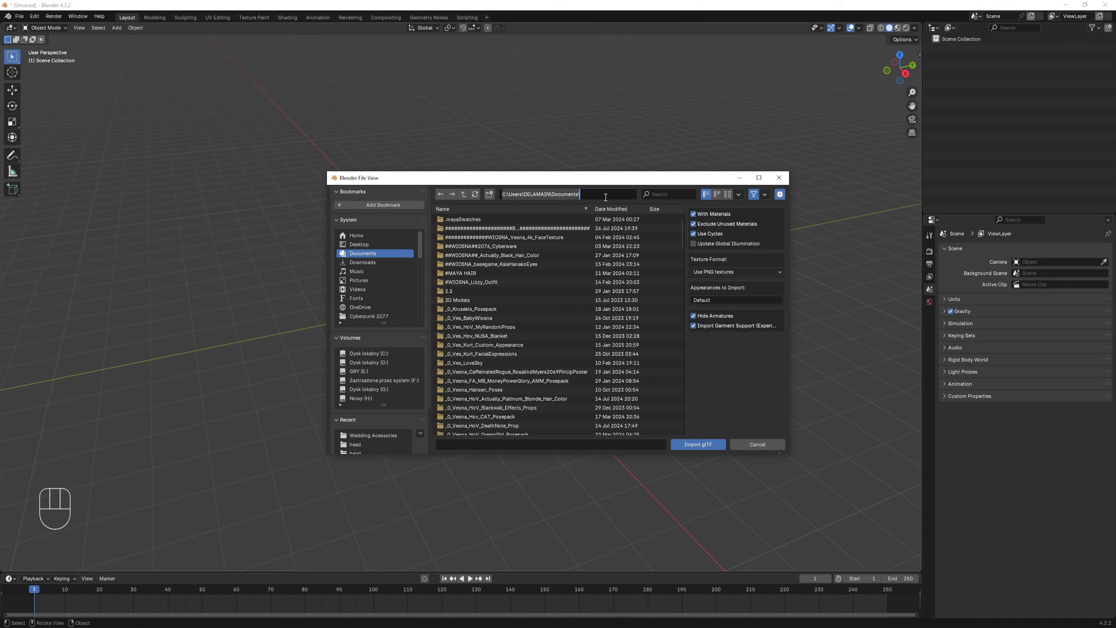
key(ctrl+v)
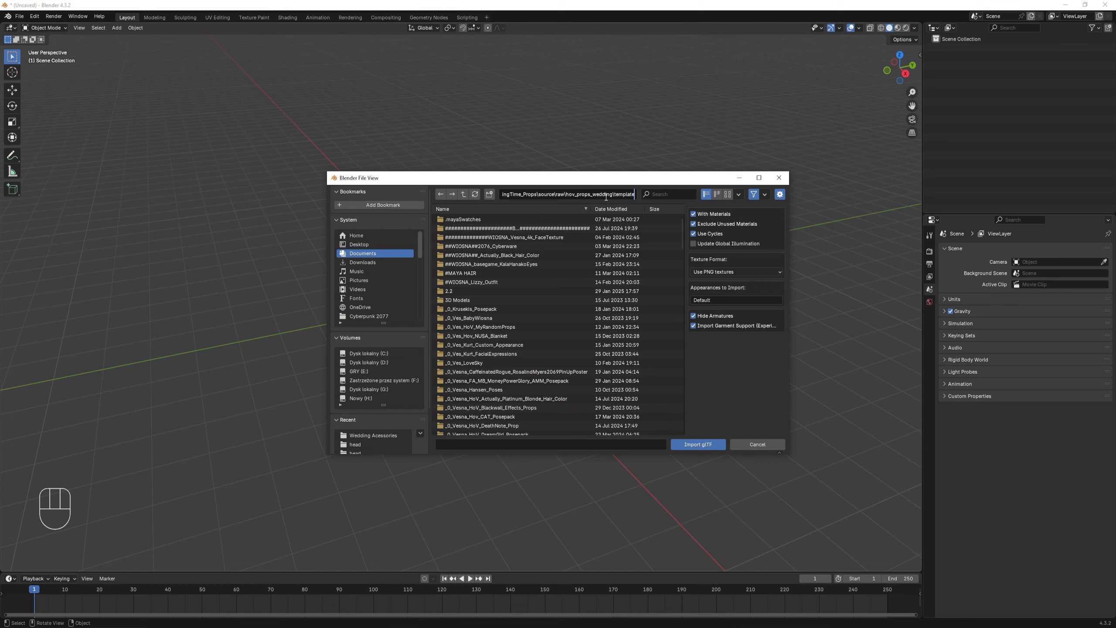
key(Return)
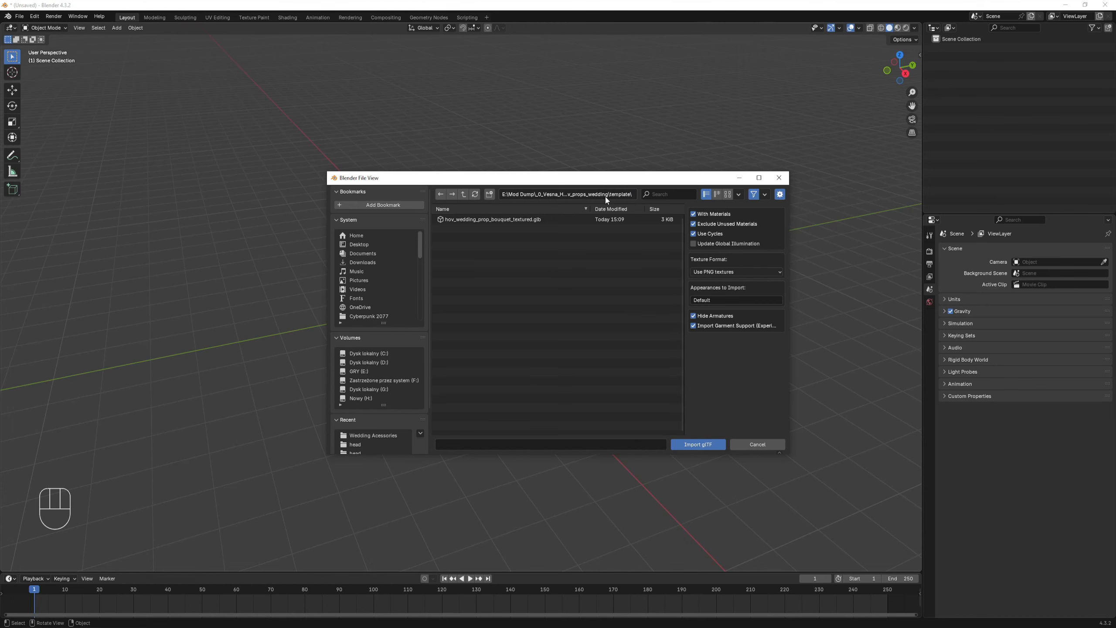
double_click(505, 220)
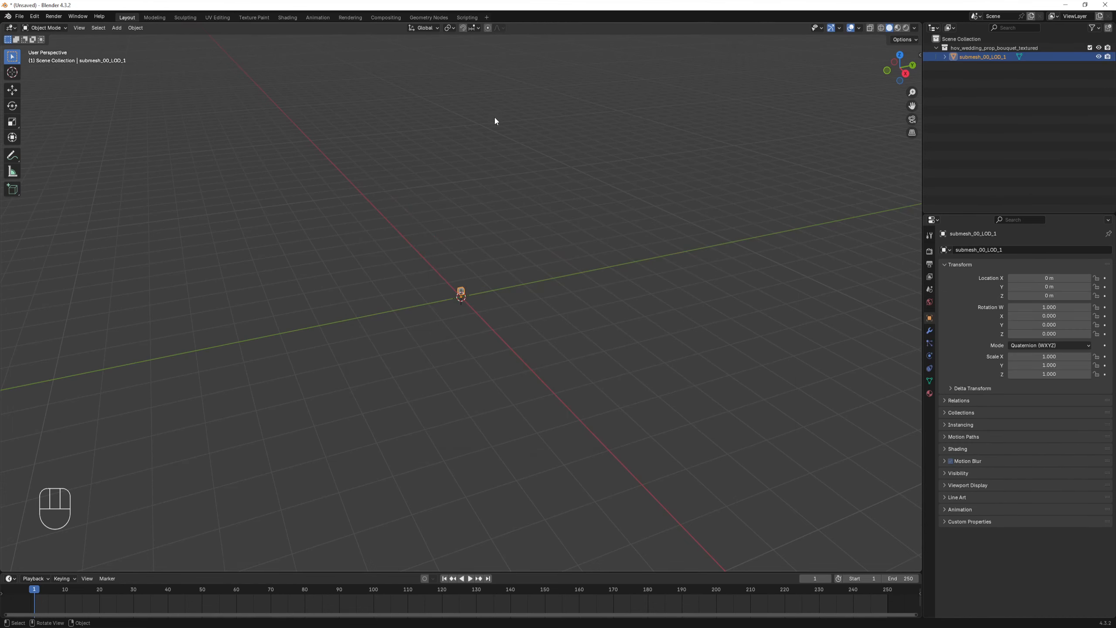
scroll(510, 238, up, 6)
mouse_move(502, 231)
middle_down()
mouse_move(401, 198)
mouse_move(504, 225)
mouse_move(488, 230)
middle_up()
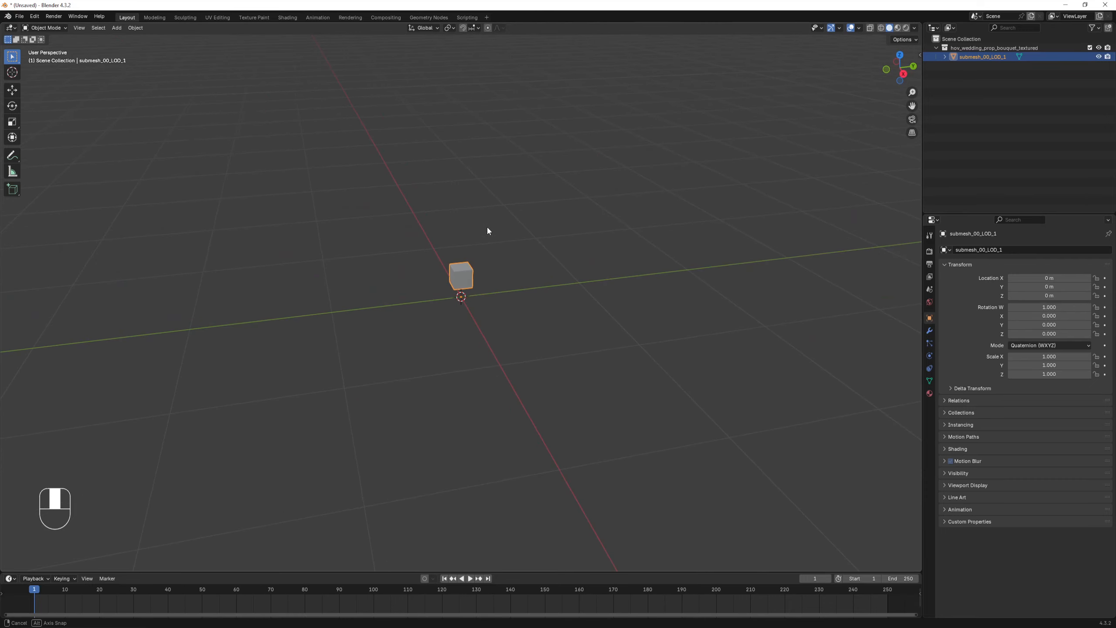
click(780, 164)
- Import flower_bouquet.glb from E:\Mod Dump\!IMPORT as a standard glTF 2.0 model
click(19, 16)
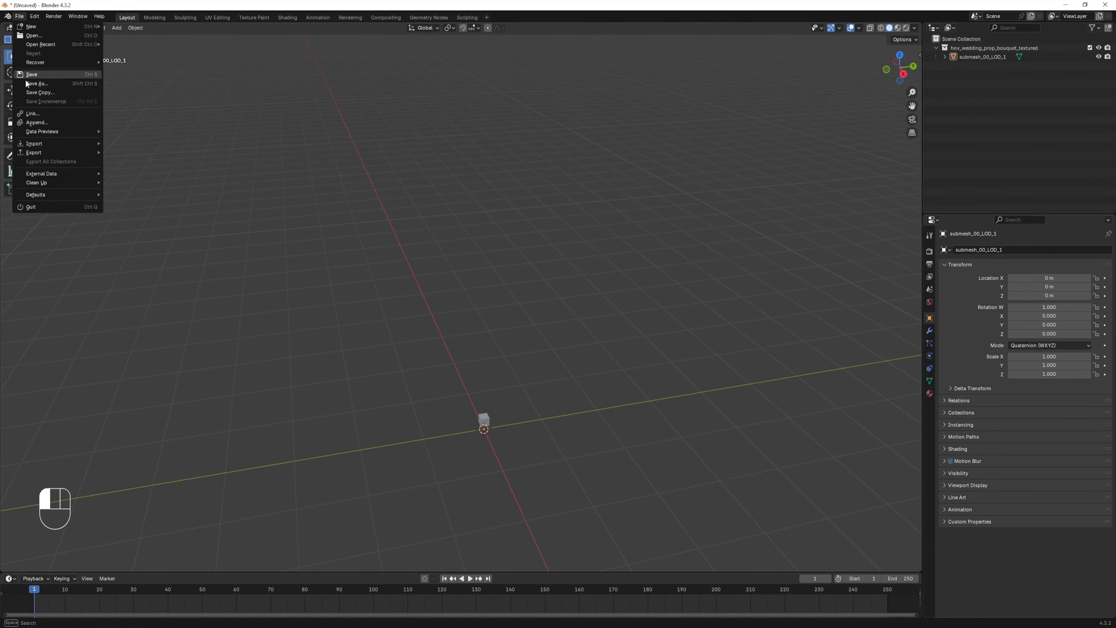
mouse_move(26, 147)
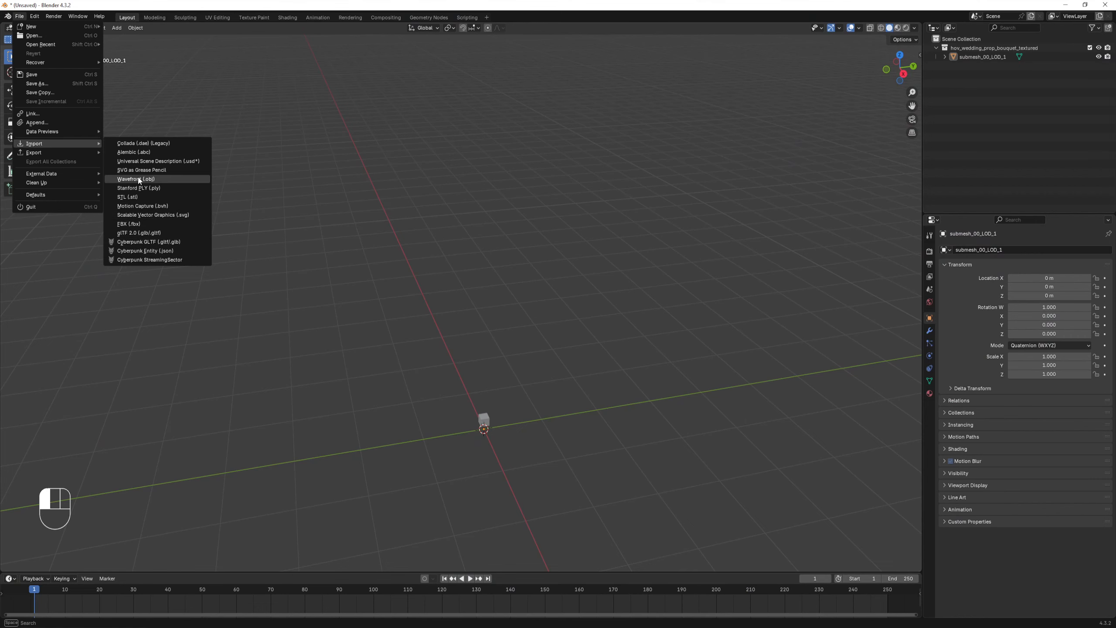
click(132, 233)
click(612, 194)
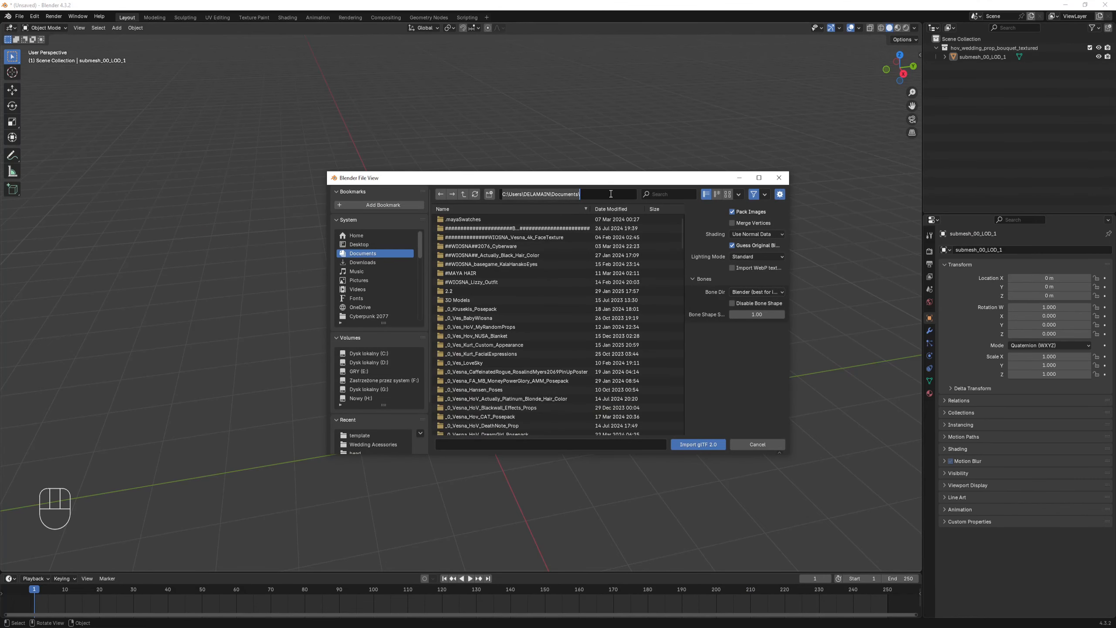
text(E:\Mod Dump\!IMPORT)
key(Return)
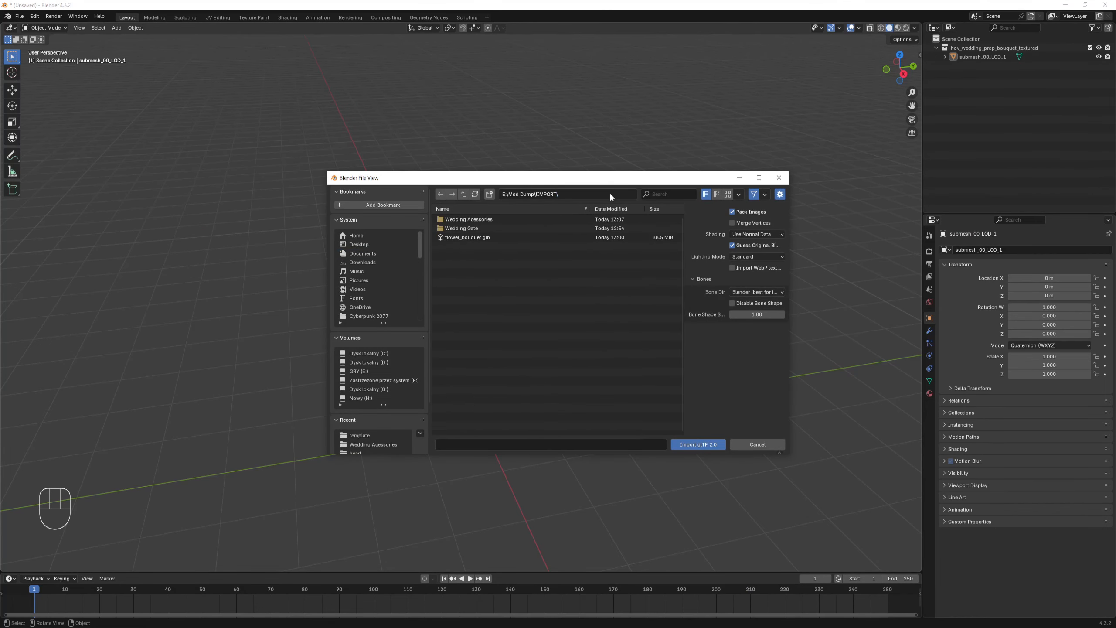
double_click(471, 236)
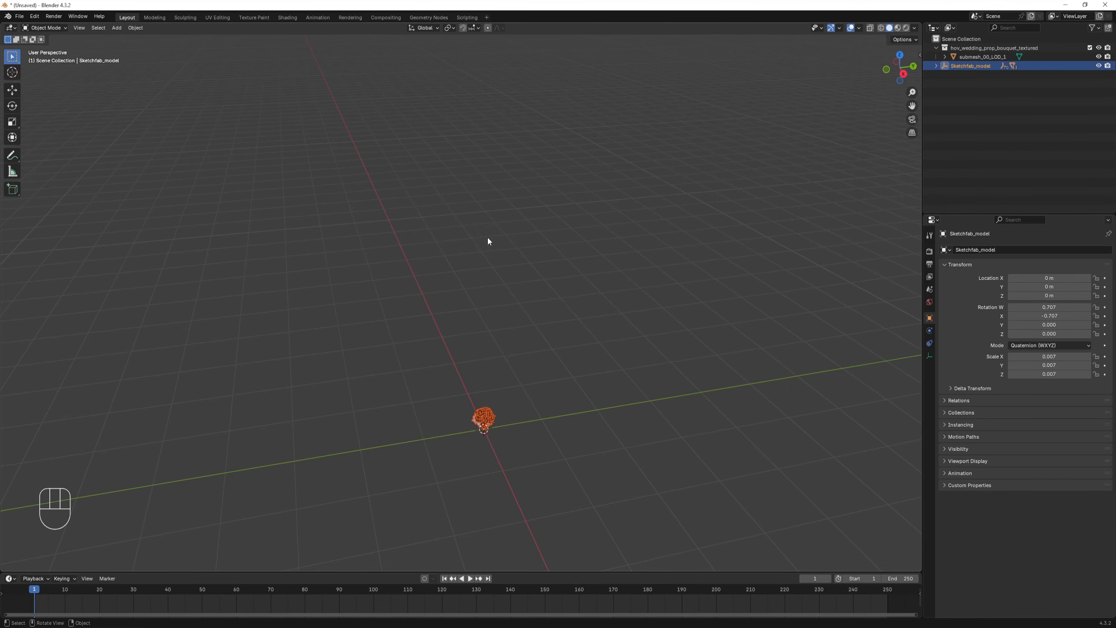
- Enable the Statistics viewport overlay and select the whole bouquet to examine its geometry counts
scroll(487, 236, up, 3)
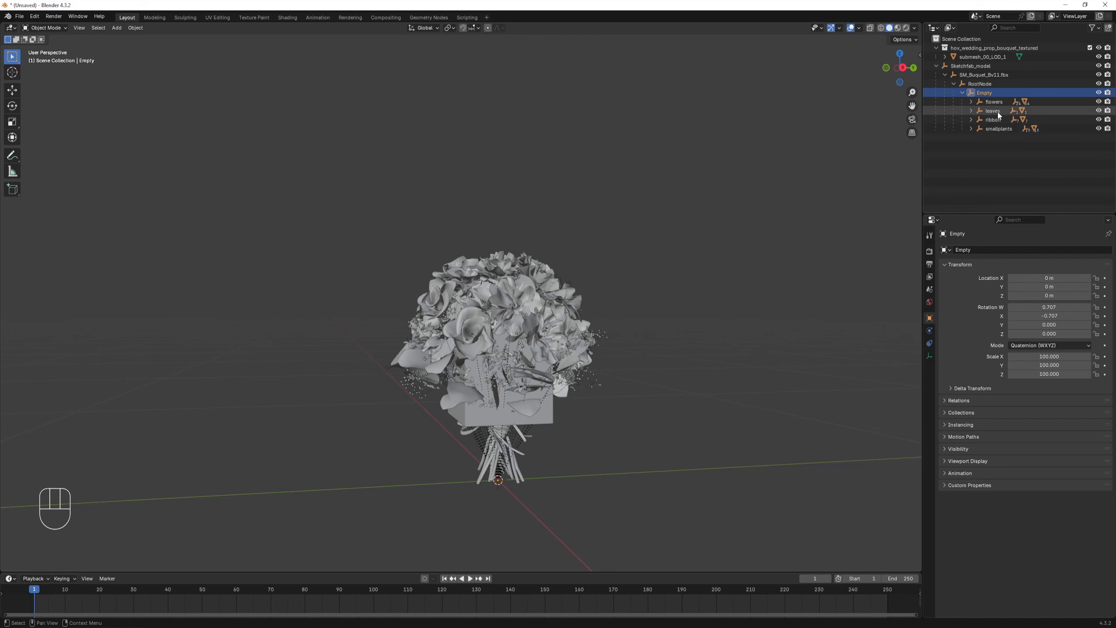
click(995, 102)
scroll(559, 199, up, 2)
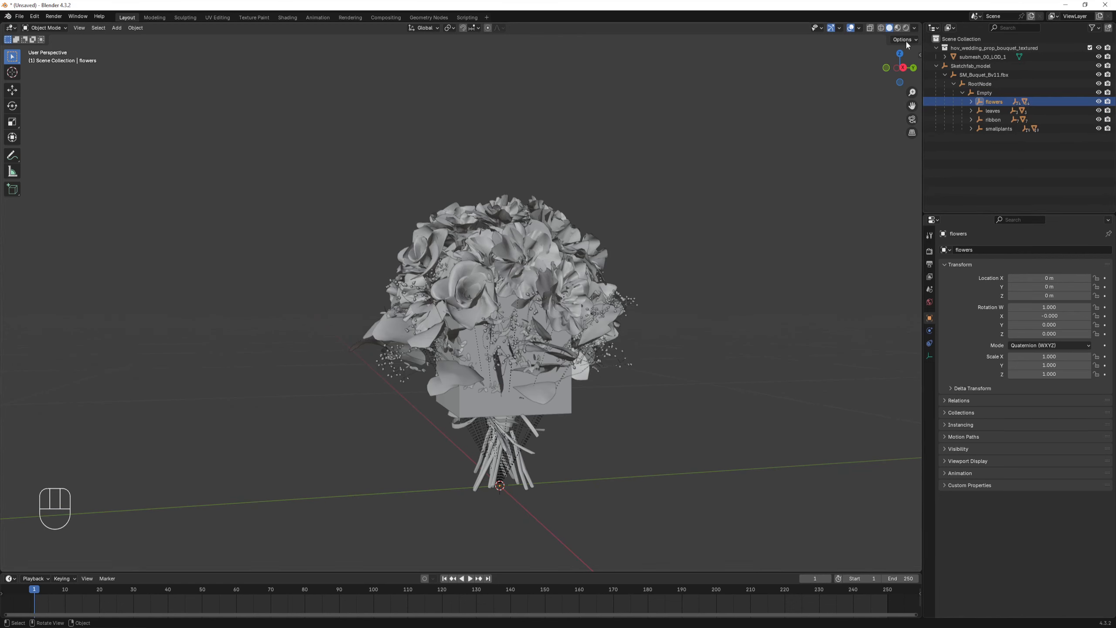
click(858, 28)
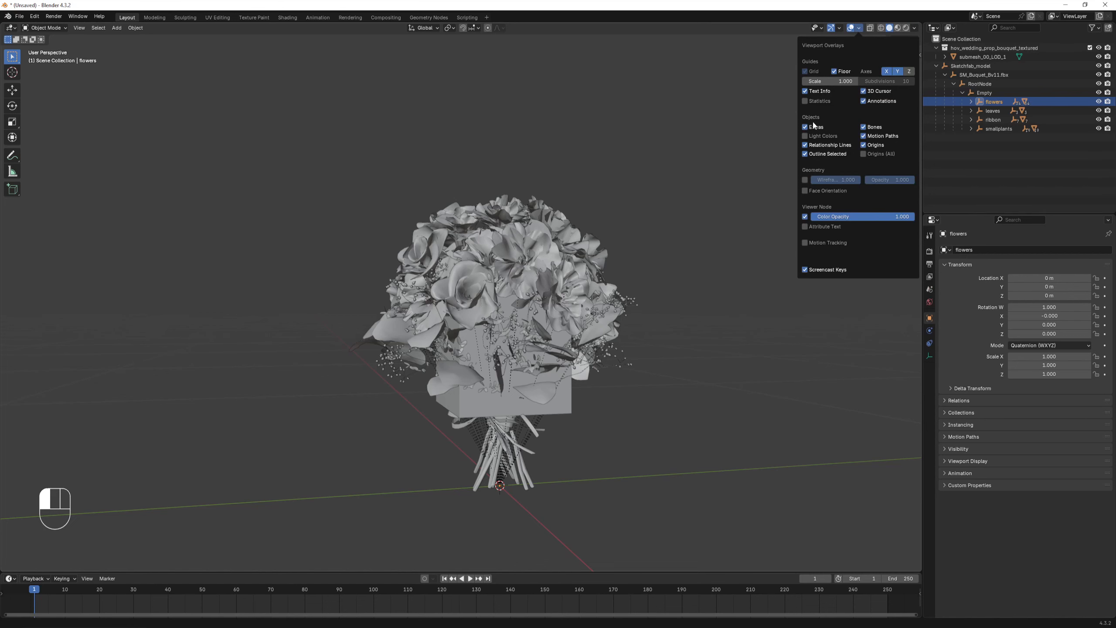
click(806, 102)
click(462, 261)
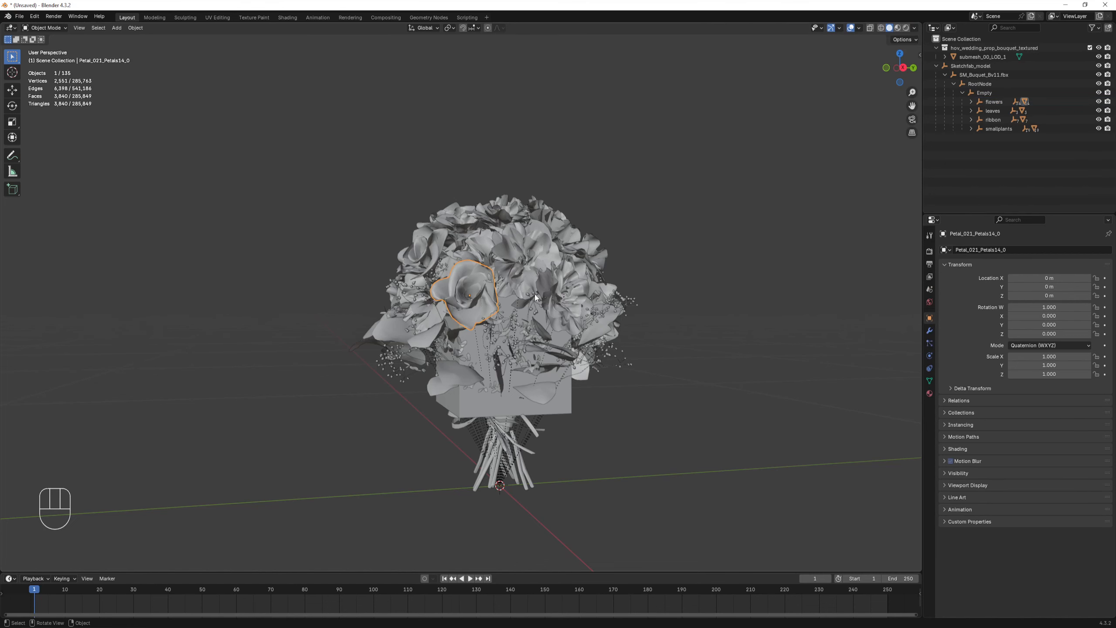
key(a)
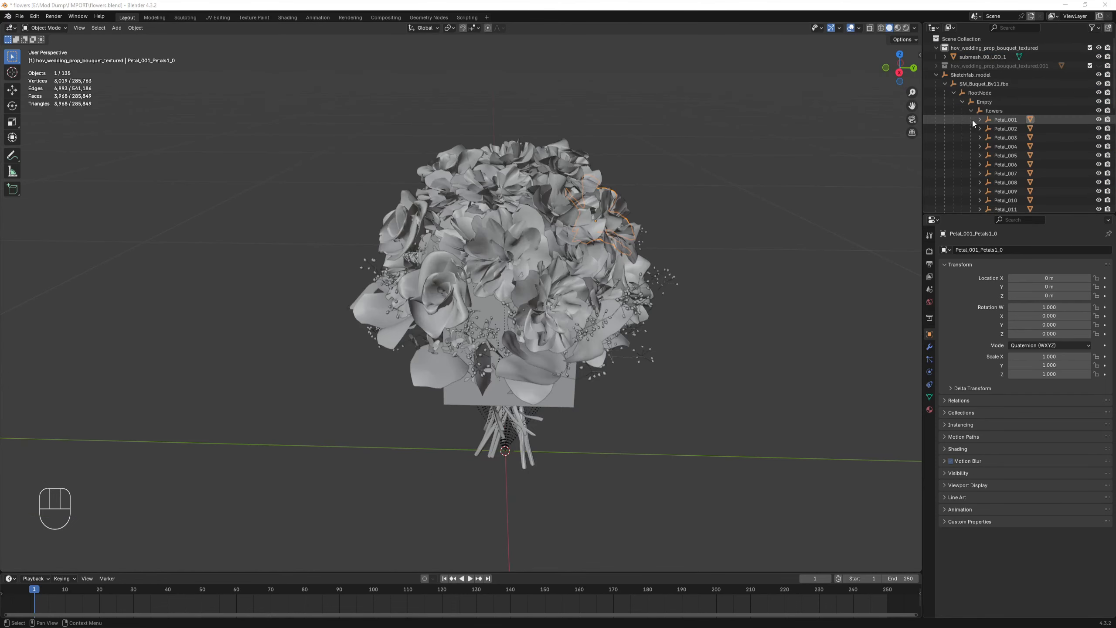
- Expand the Petal entries from Petal_001 through Petal_014 in the flowers hierarchy and enlarge the outliner area
click(980, 119)
click(980, 137)
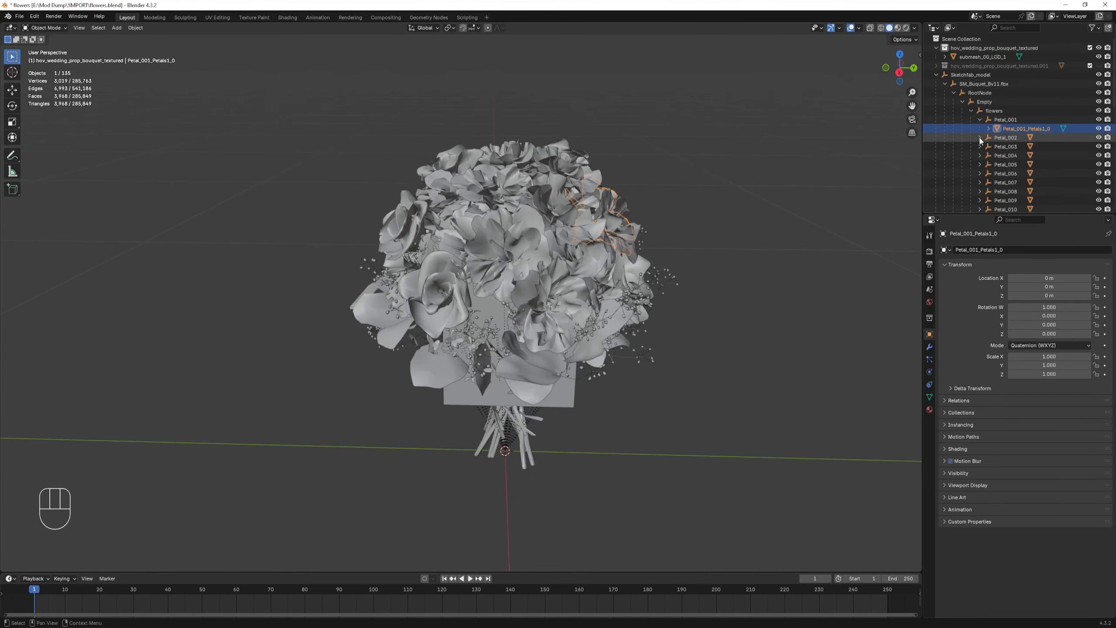
click(981, 155)
click(981, 173)
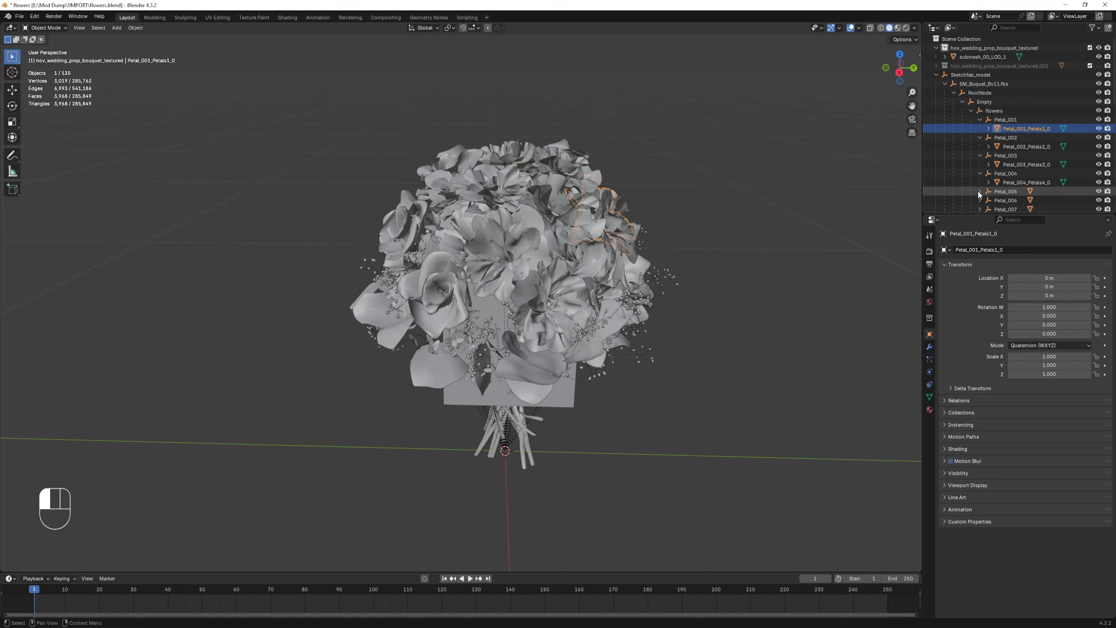
click(980, 191)
scroll(980, 190, down, 3)
click(980, 137)
click(980, 155)
click(980, 173)
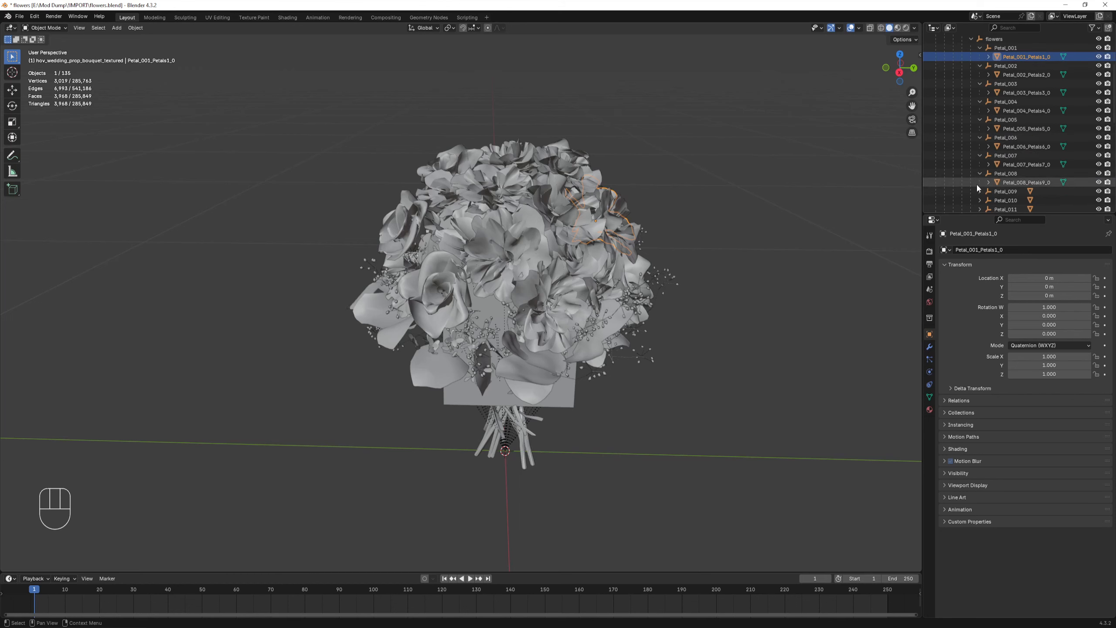
click(980, 192)
scroll(980, 191, down, 2)
click(980, 173)
click(980, 183)
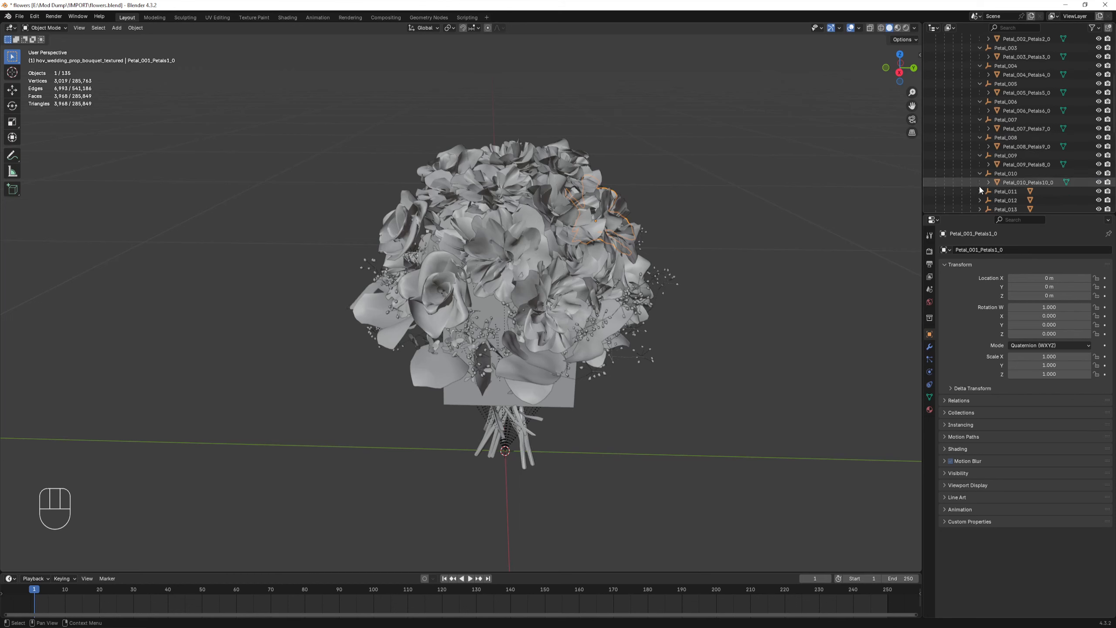
click(980, 191)
scroll(979, 187, down, 1)
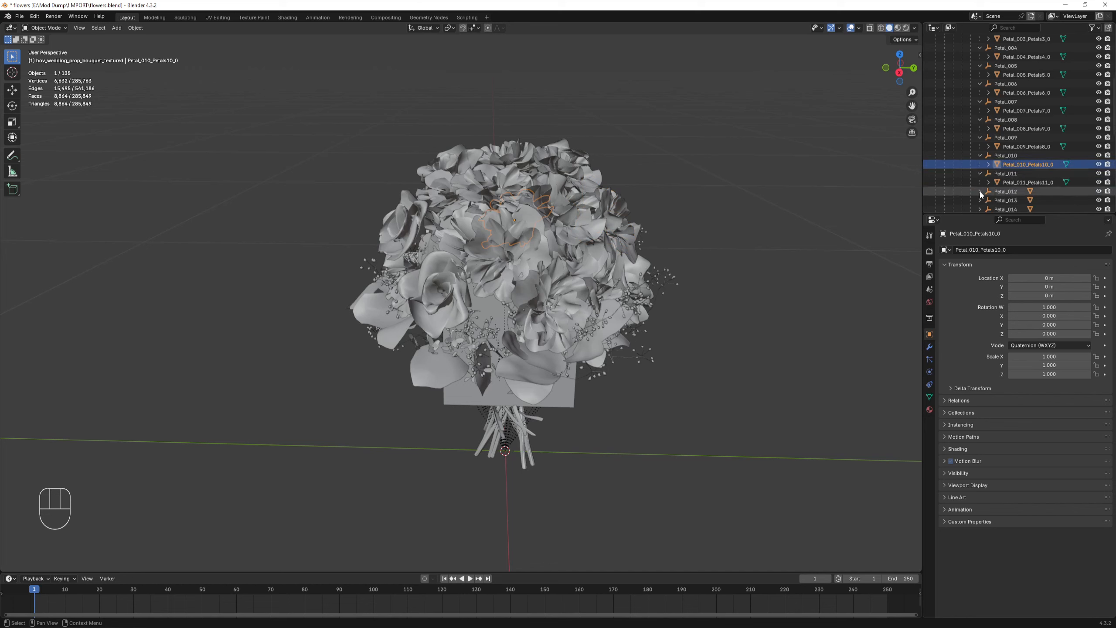
click(979, 192)
scroll(978, 192, down, 1)
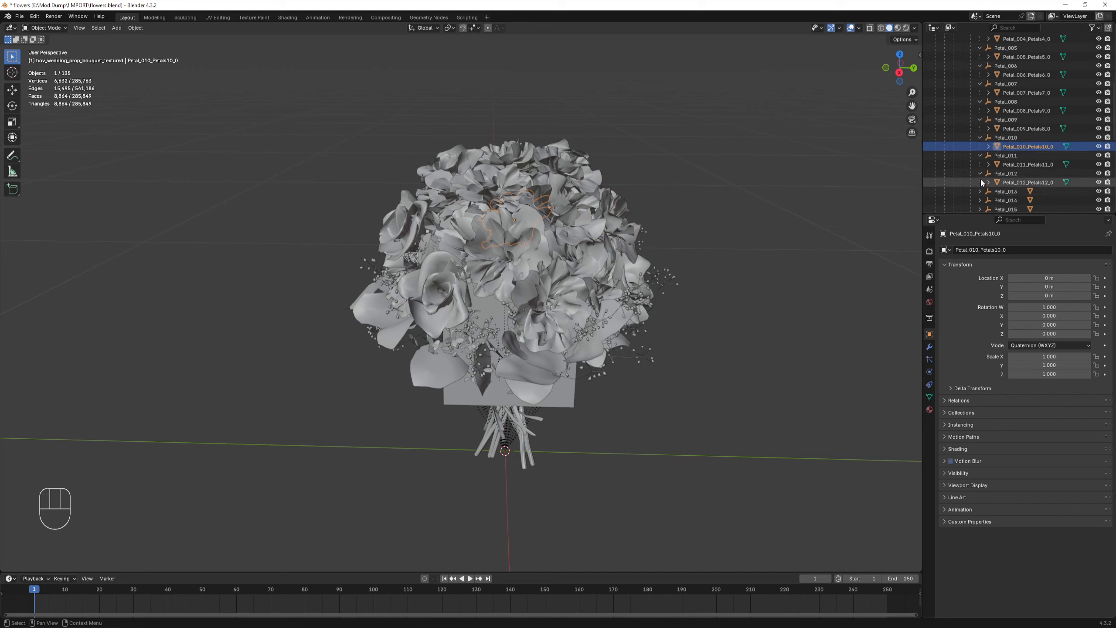
click(980, 190)
scroll(981, 189, down, 1)
click(979, 192)
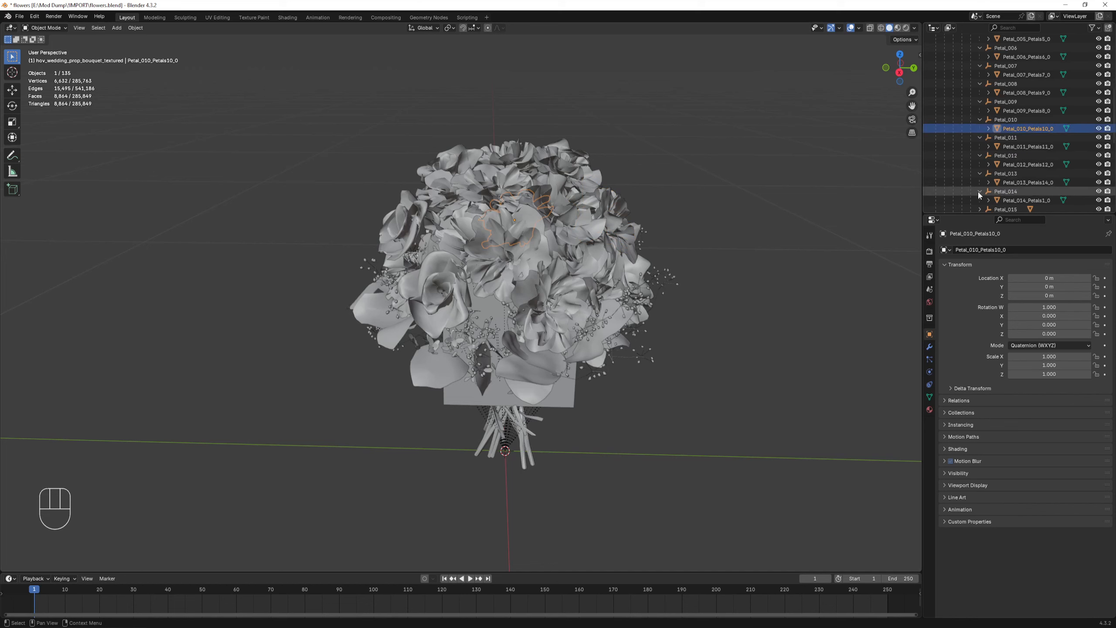
drag(975, 215, 974, 481)
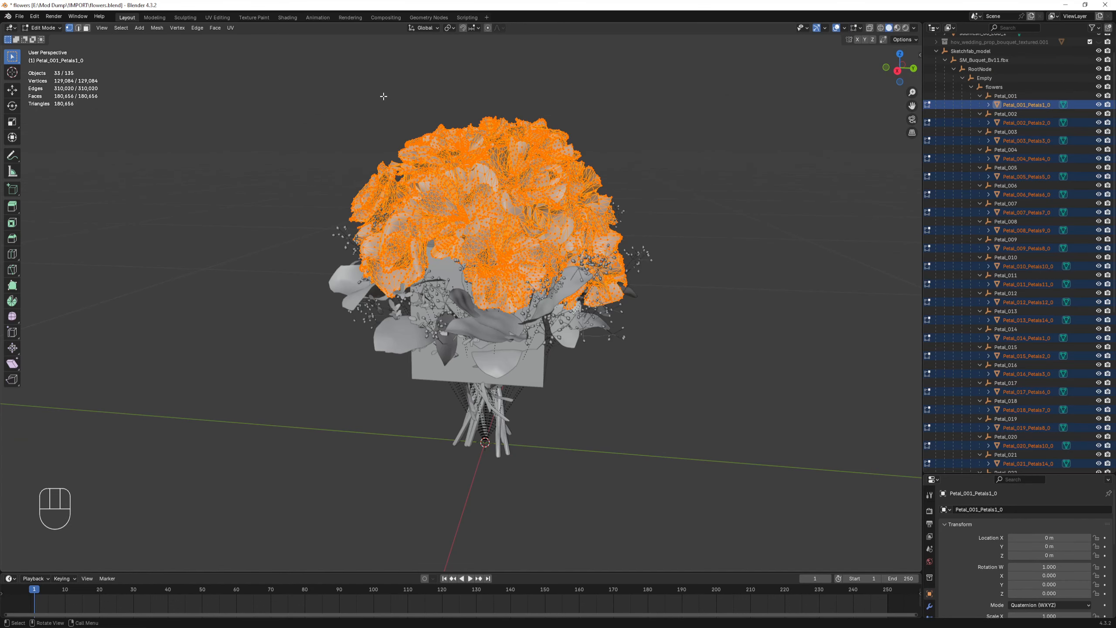
- Join the petal meshes under Petal_018 through Petal_033 into one object, with Petal_018_Petals7_0 as the active mesh
scroll(1035, 335, down, 8)
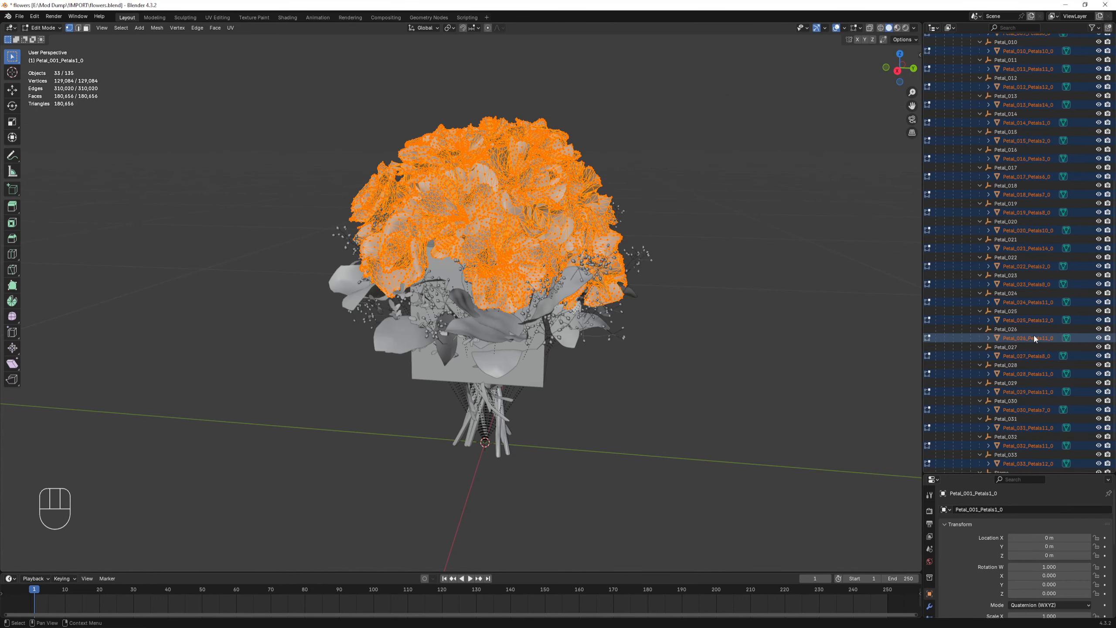
scroll(1034, 335, down, 7)
click(1035, 418)
ctrl+click(1033, 400)
drag(1033, 392, 1034, 205)
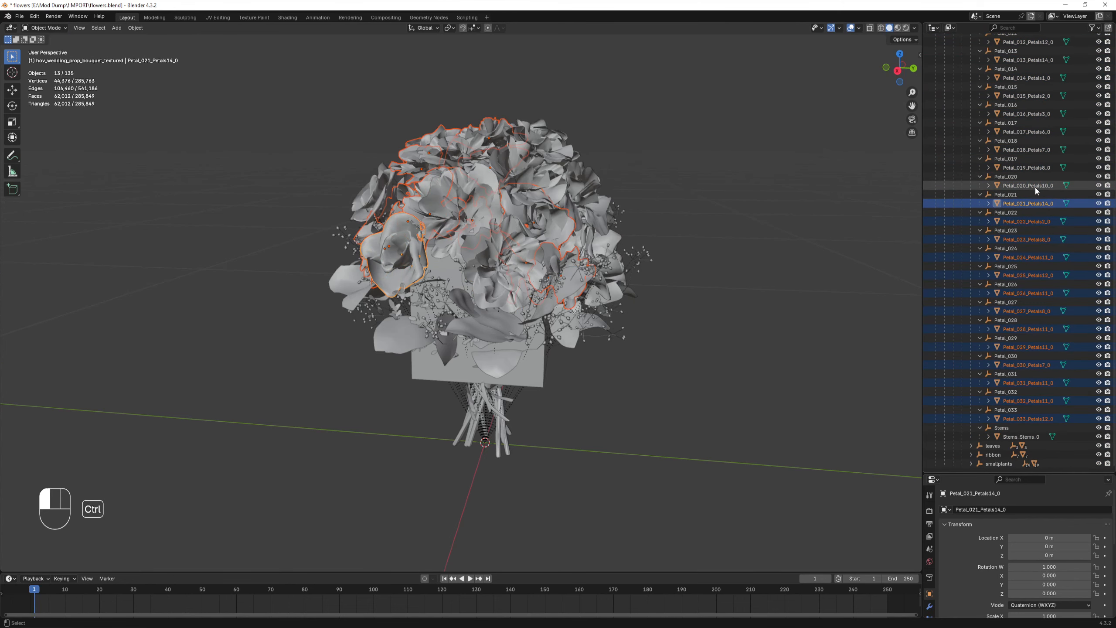
ctrl+click(1035, 187)
ctrl+click(1031, 168)
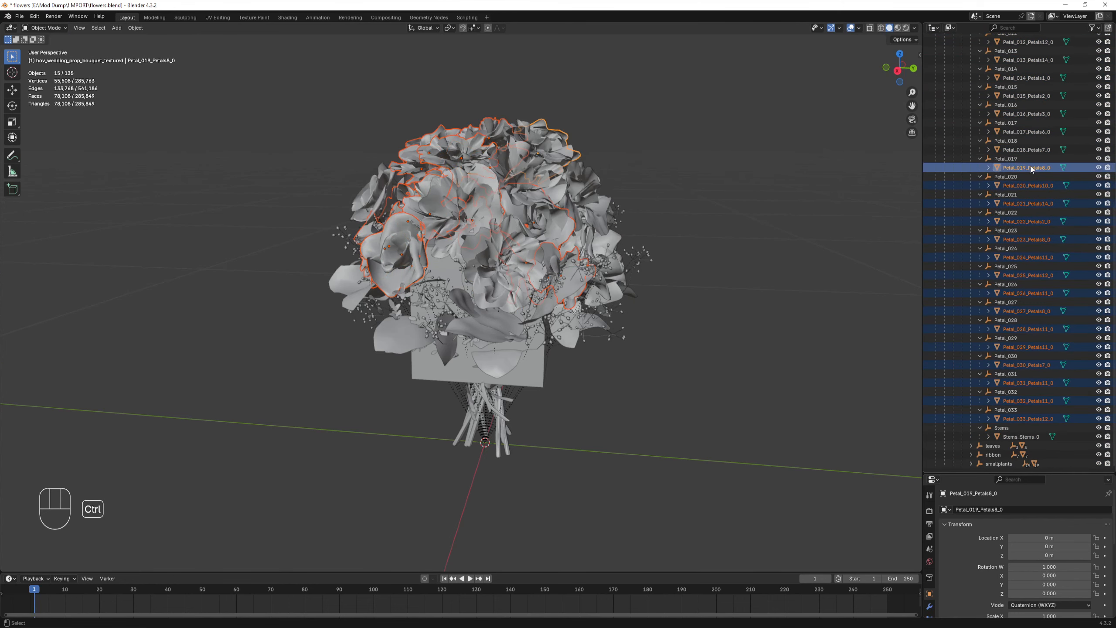
ctrl+click(1026, 150)
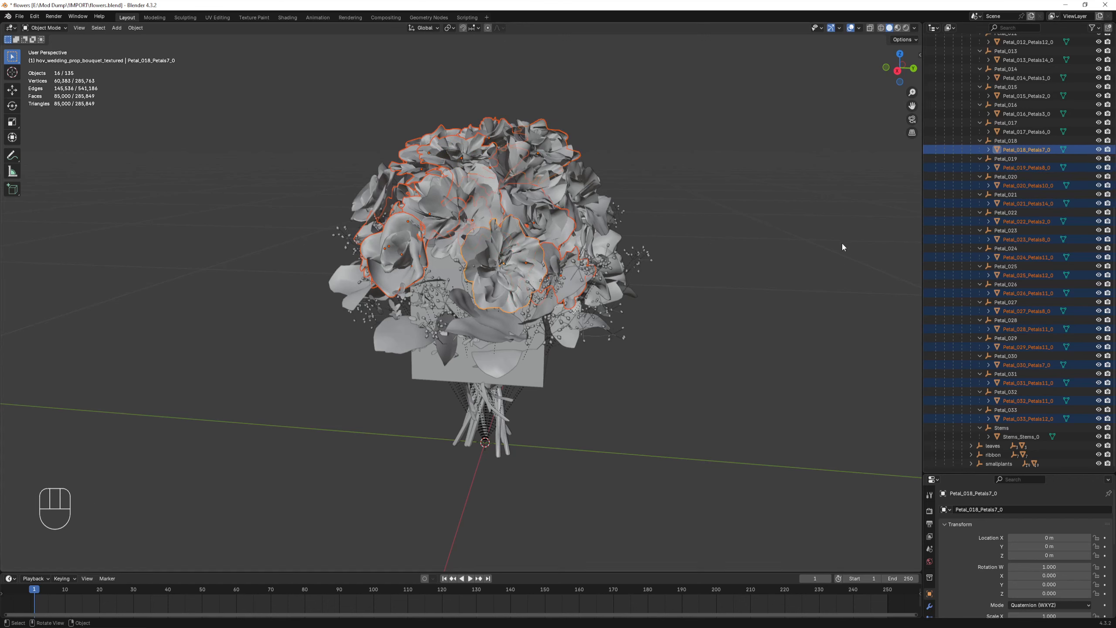
key(ctrl+j)
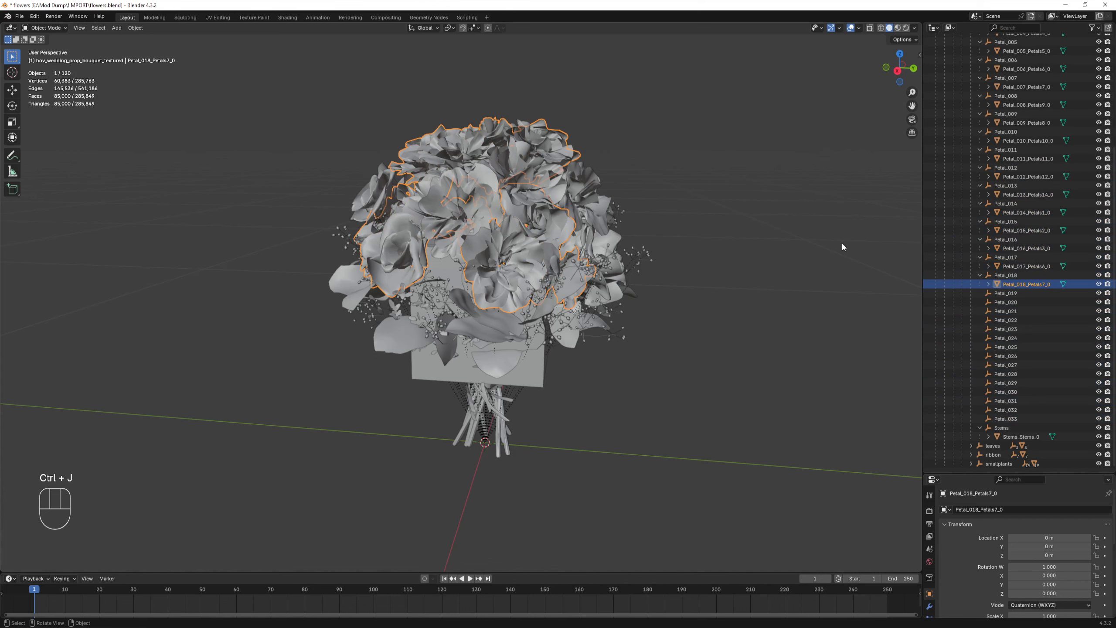
- Delete the childless empties Petal_019 through Petal_033 from the flowers hierarchy
click(1021, 286)
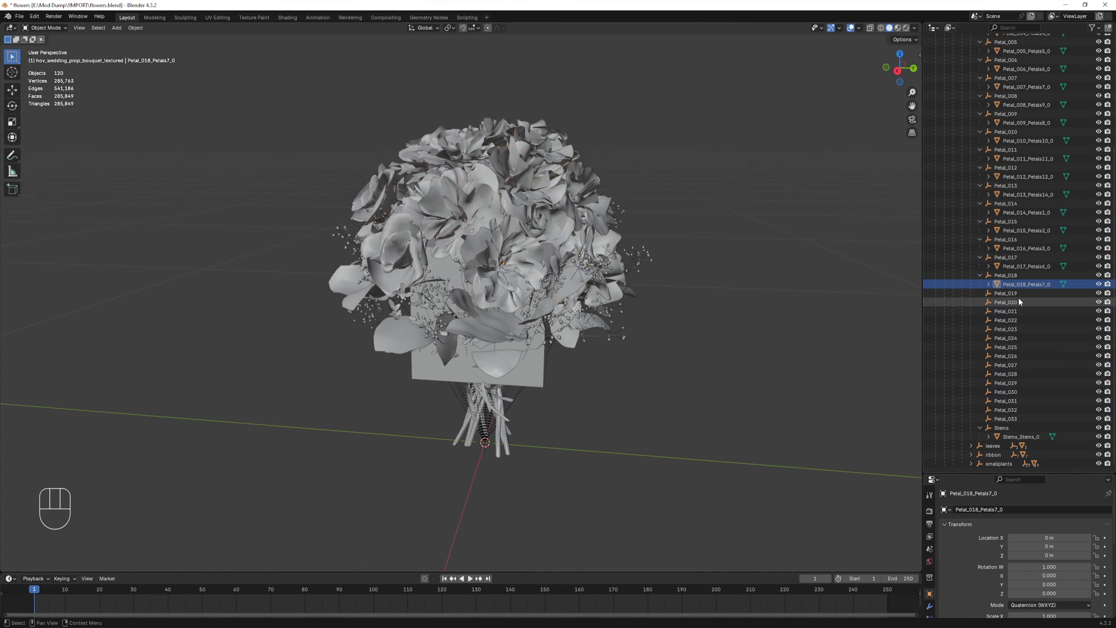
click(1011, 294)
shift+click(1016, 419)
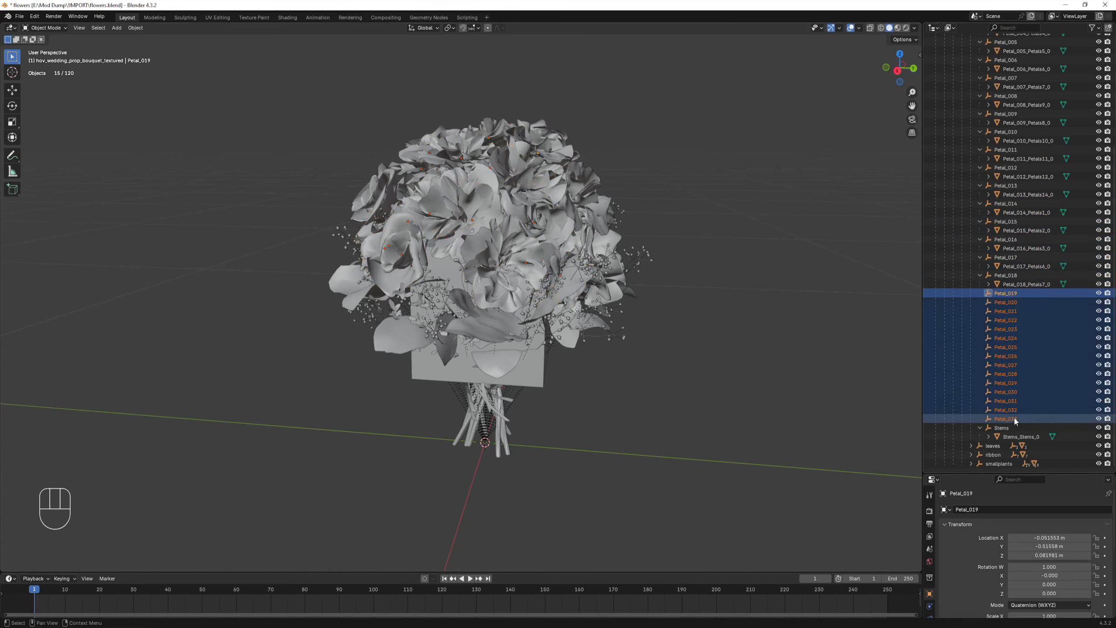
right_click(1016, 420)
click(1004, 434)
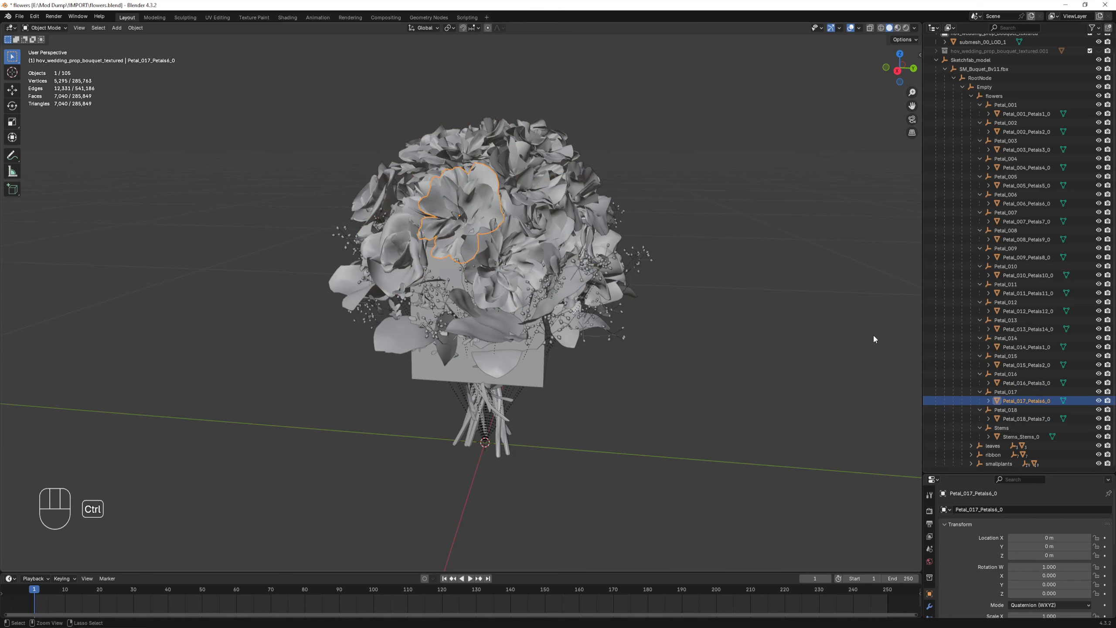
- Join the petal meshes under Petal_003 through Petal_017 into one object, leaving Petal_002_Petals2_0 out
ctrl+click(1024, 382)
ctrl+click(1026, 365)
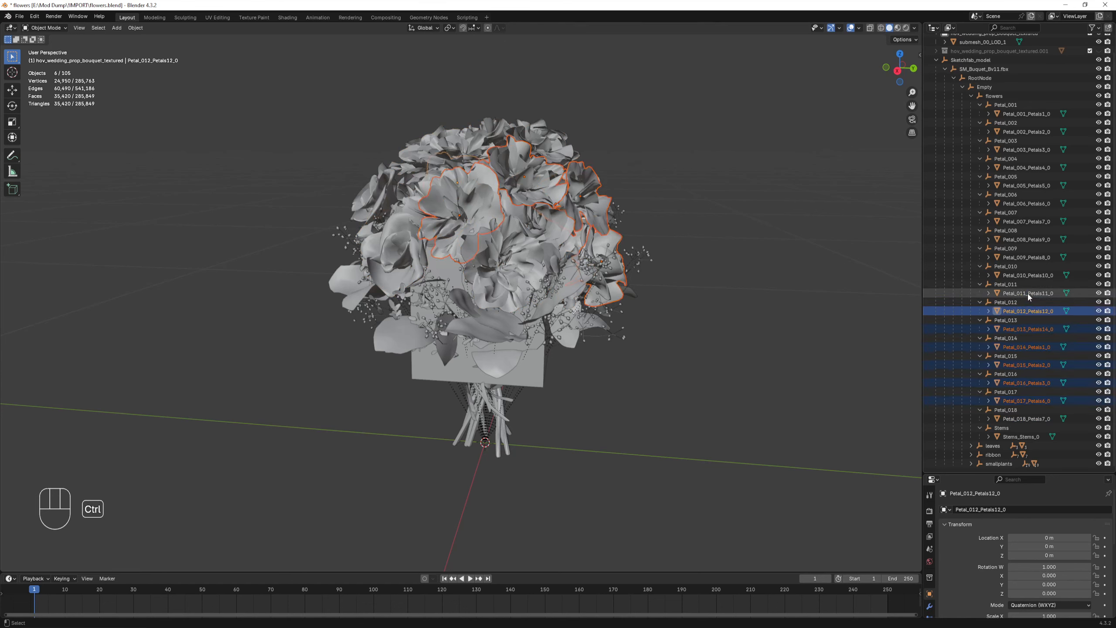
ctrl+shift+click(1030, 132)
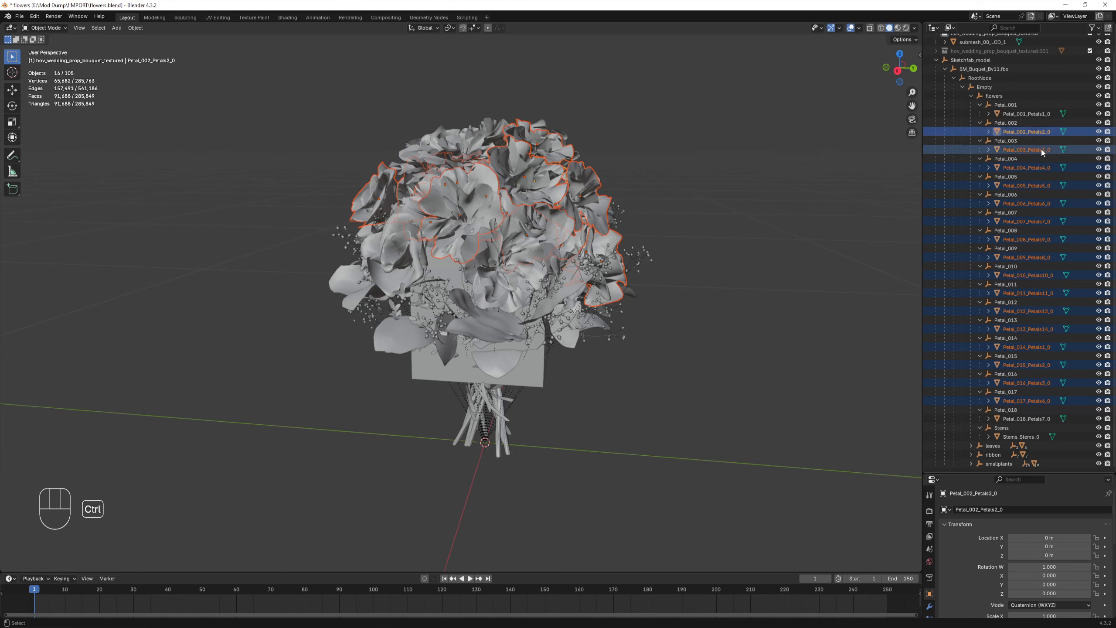
ctrl+click(1028, 132)
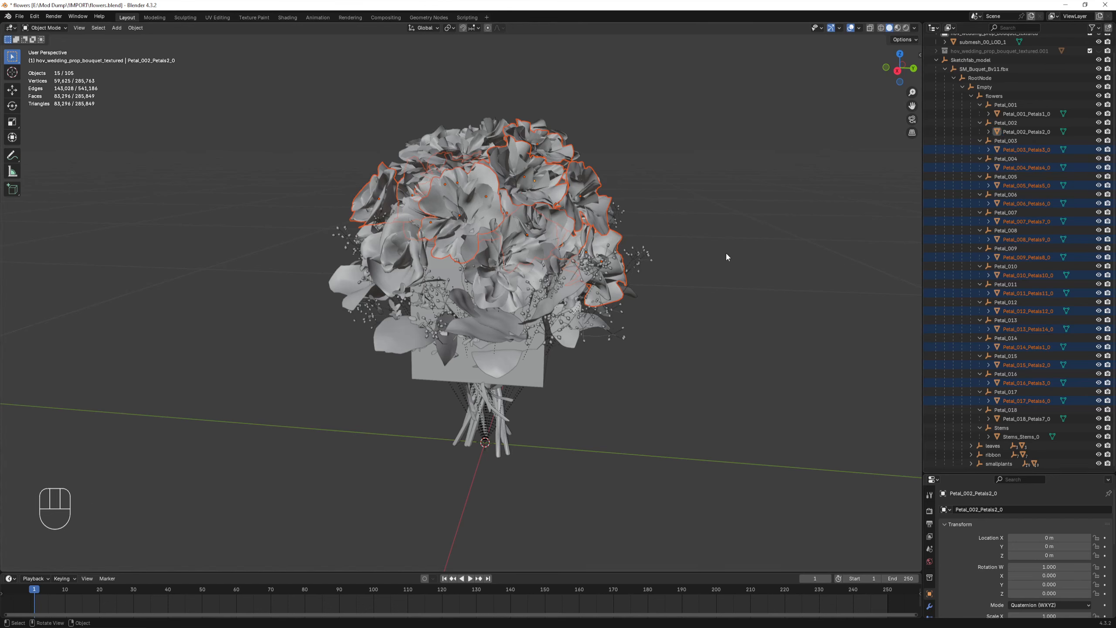
key(ctrl+j)
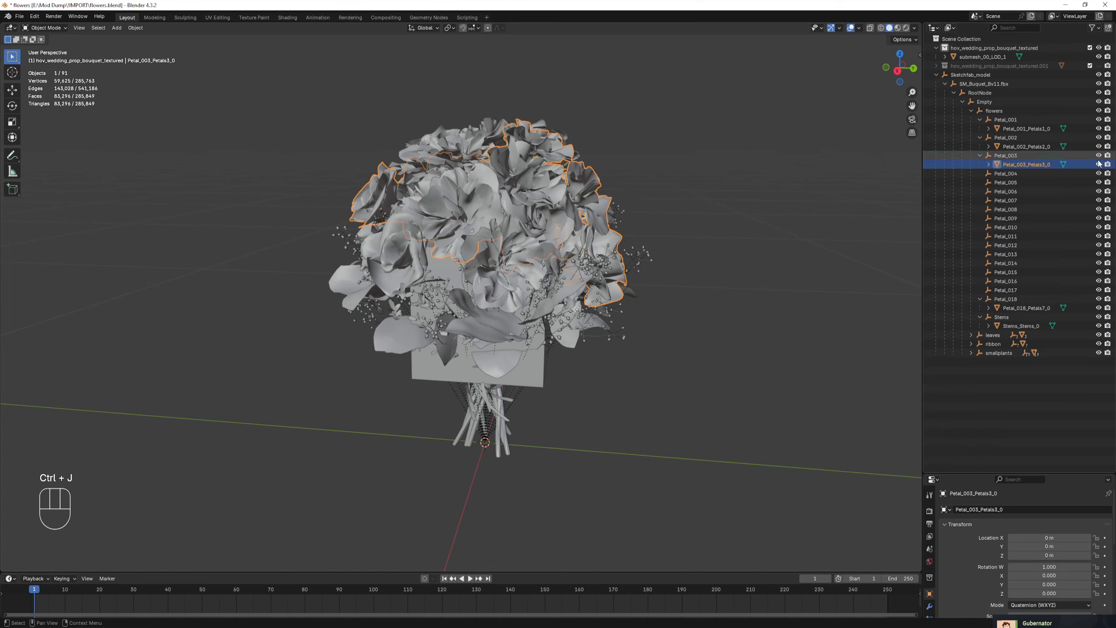
- Toggle the visibility of the joined Petal_003 mesh to check it, and delete the childless empties Petal_004 through Petal_017
click(1099, 164)
click(1099, 165)
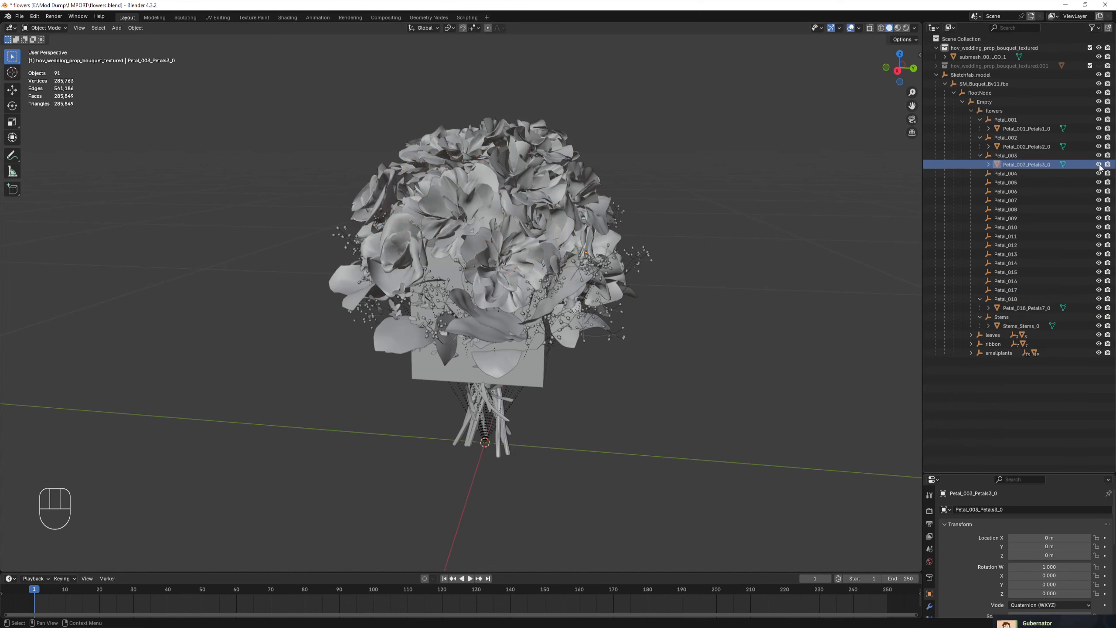
click(1006, 173)
shift+click(1006, 300)
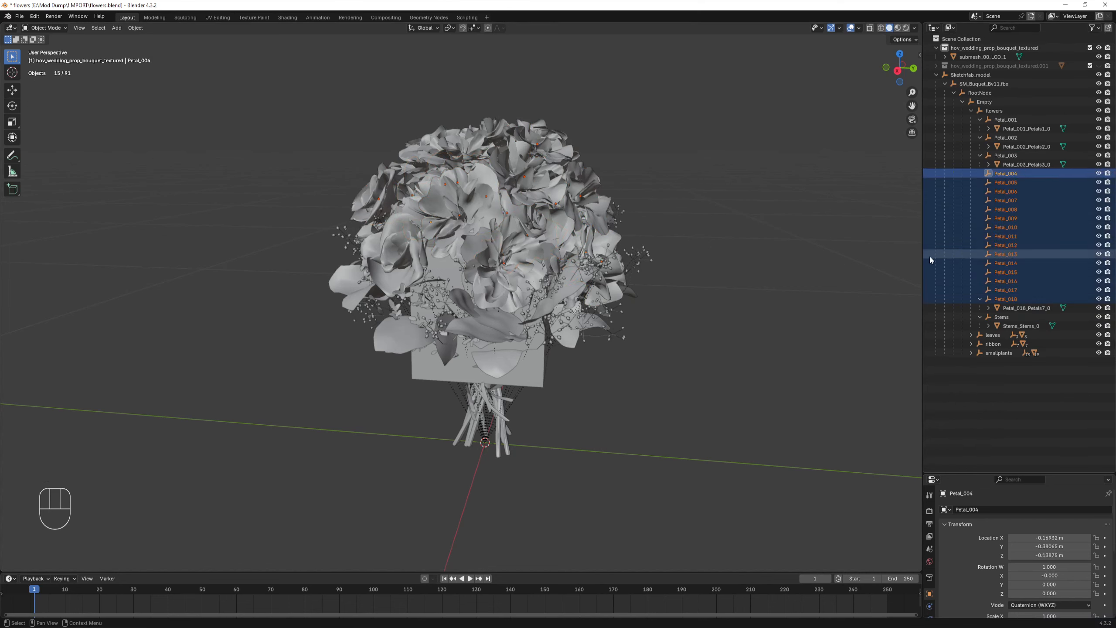
ctrl+click(1006, 299)
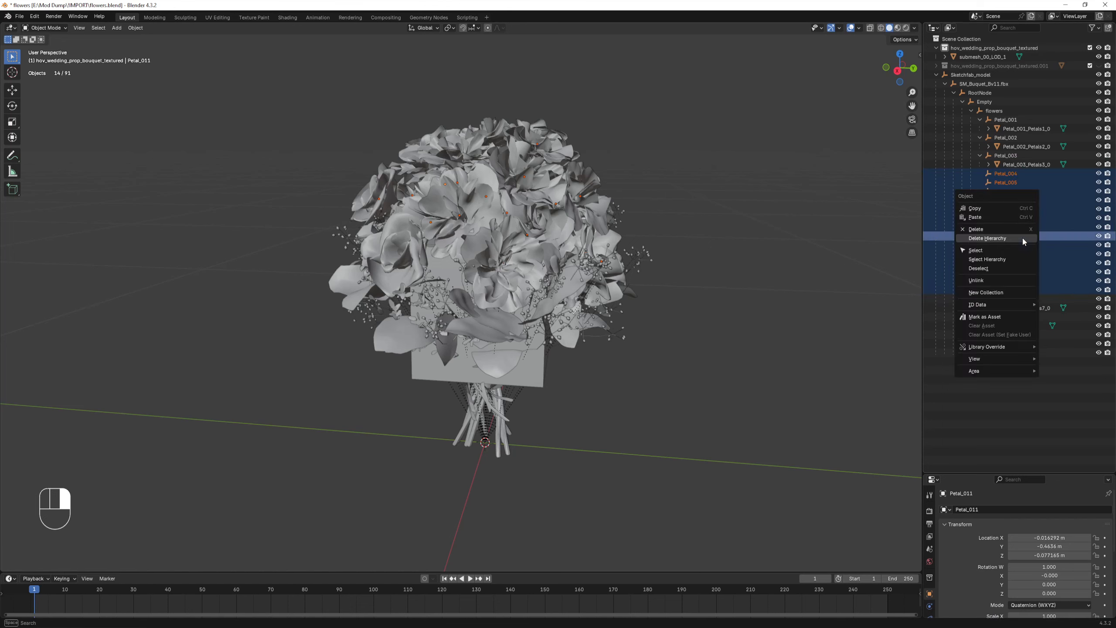
click(984, 238)
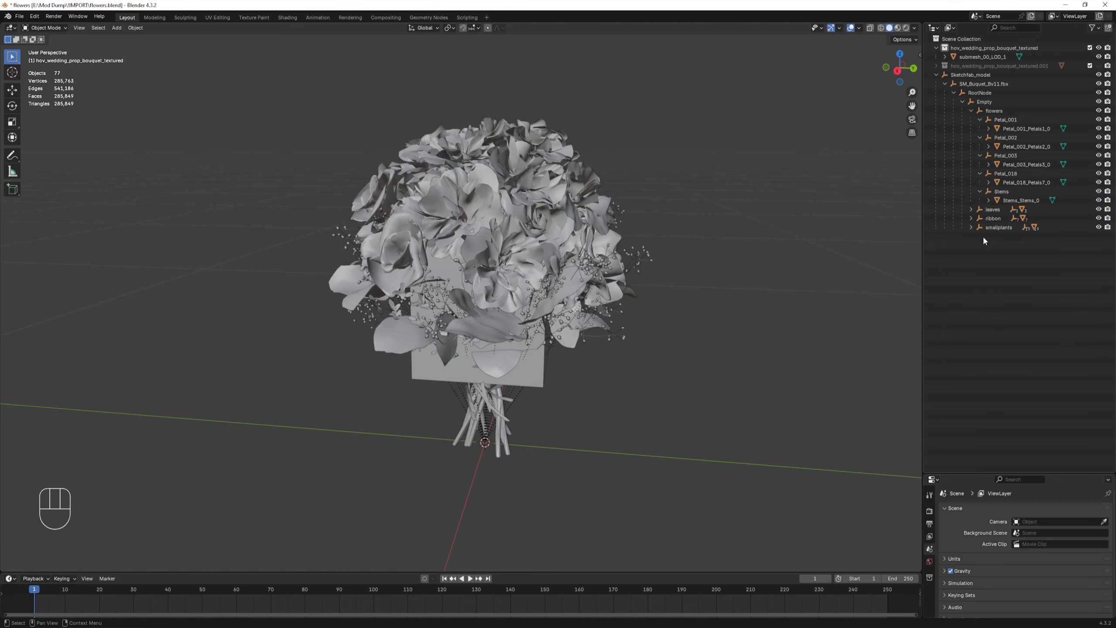
- Join Petal_002_Petals2_0 into Petal_001_Petals1_0 after checking the two already joined petal meshes
click(1028, 180)
click(1032, 165)
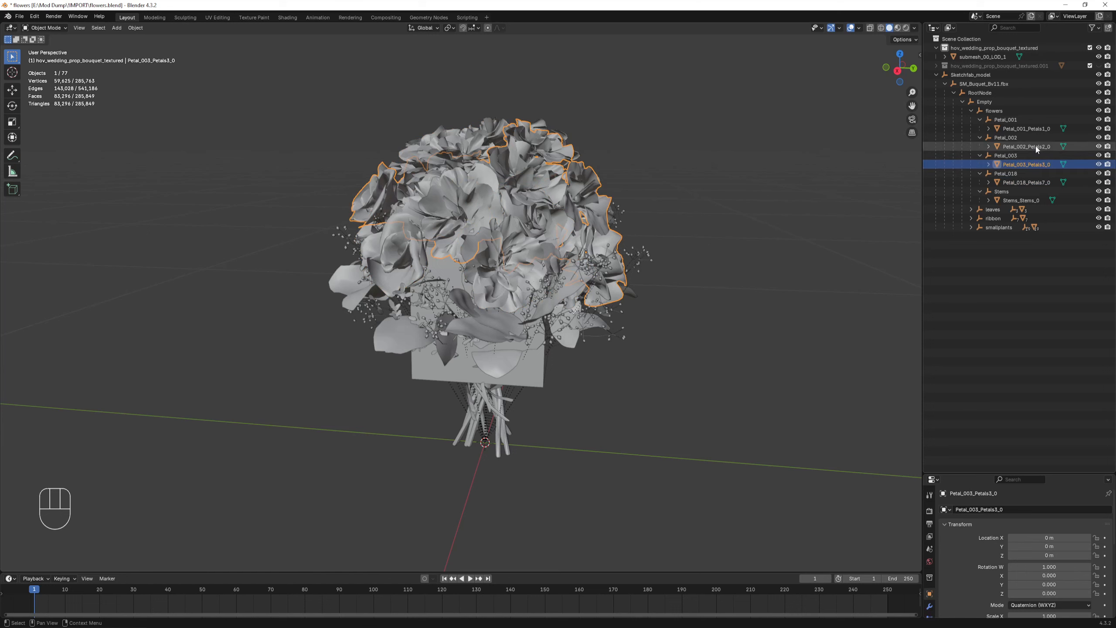
click(1024, 146)
ctrl+click(1006, 130)
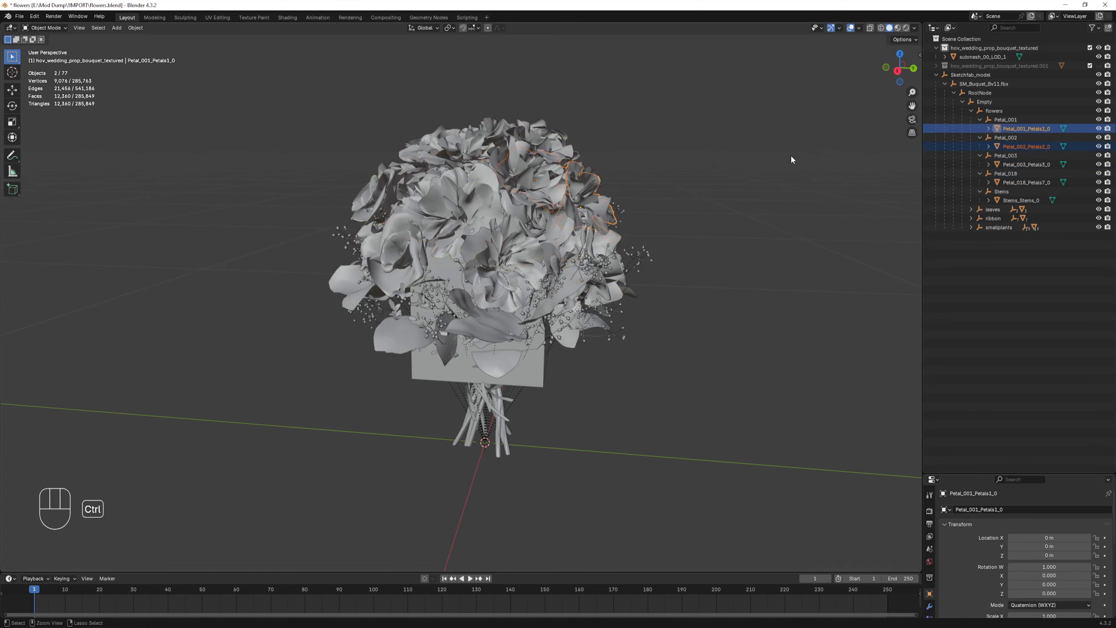
key(ctrl+j)
- Select the joined Petal_018 mesh and expand the leaves group with its nested Leaves entries in the outliner
click(1026, 173)
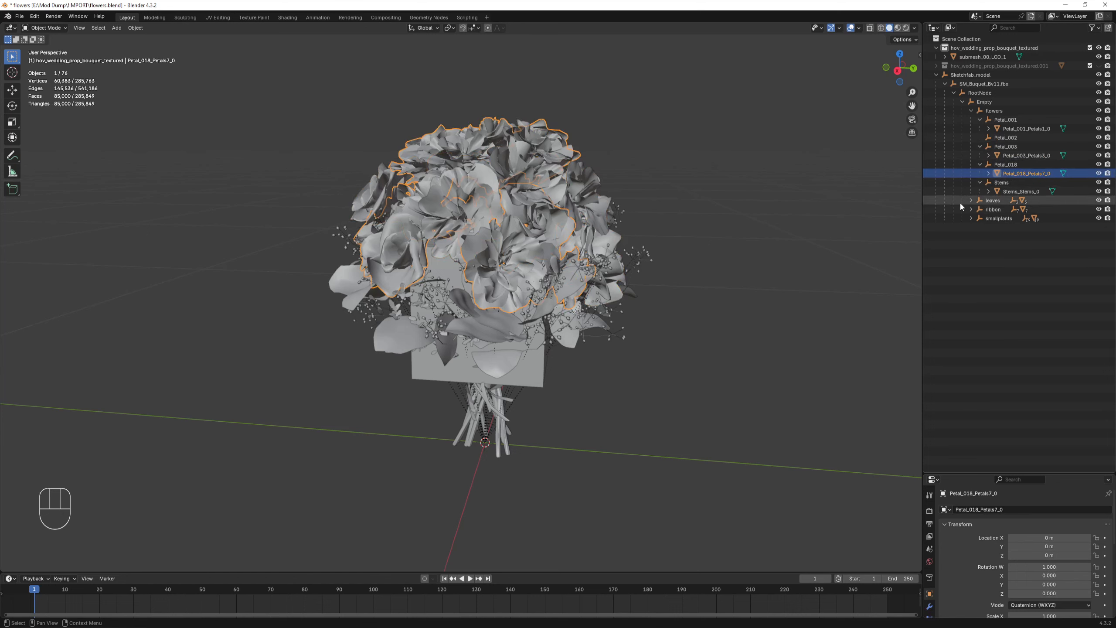
click(971, 200)
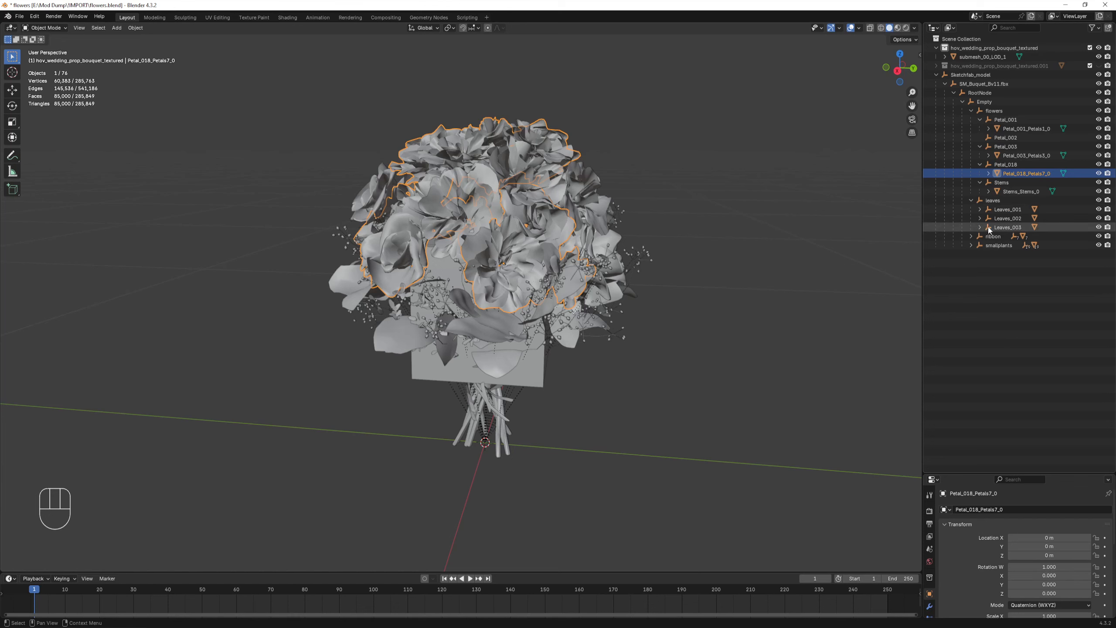
drag(976, 212, 978, 379)
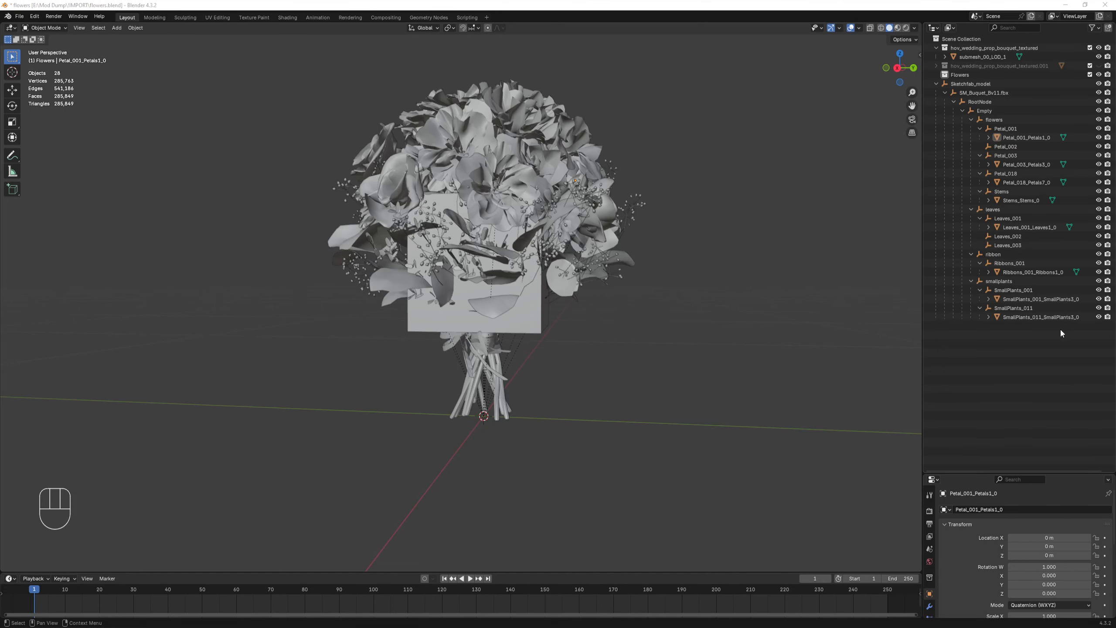
- Select the template mesh submesh_00_LOD_1 and examine it against the bouquet from several angles
click(978, 57)
middle_drag(571, 246, 633, 272)
mouse_move(485, 336)
middle_down()
mouse_move(438, 334)
mouse_move(526, 323)
mouse_move(660, 271)
middle_up()
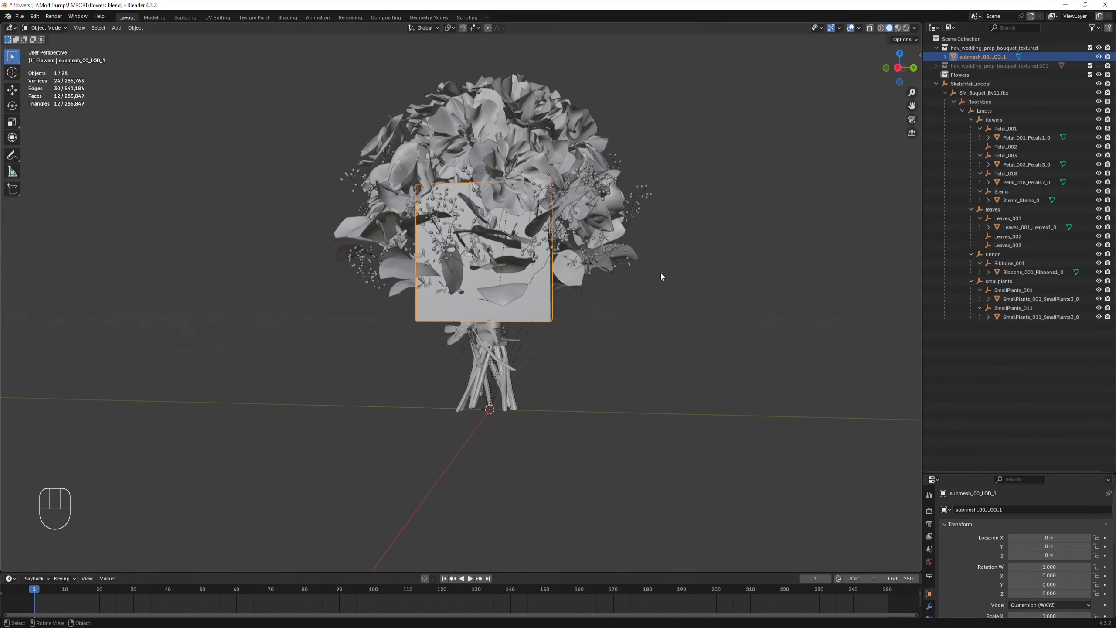
- Hide the Sketchfab_model hierarchy and separate one side face of the template cube submesh_00_LOD_1 into its own object
click(1099, 84)
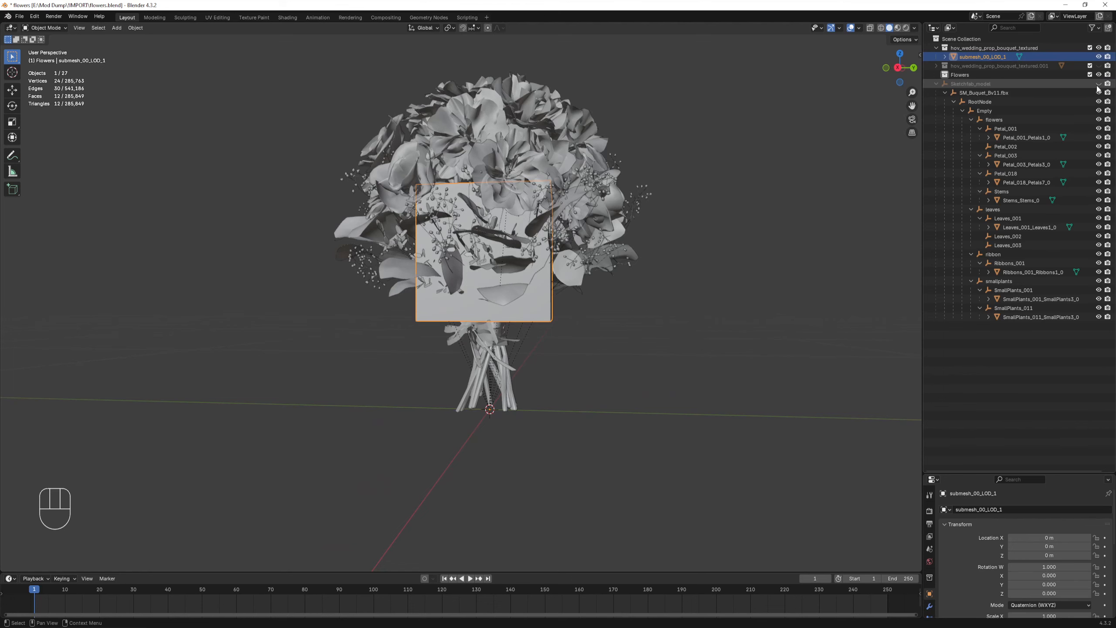
key(shift+h)
key(Tab)
middle_drag(722, 205, 680, 257)
click(463, 333)
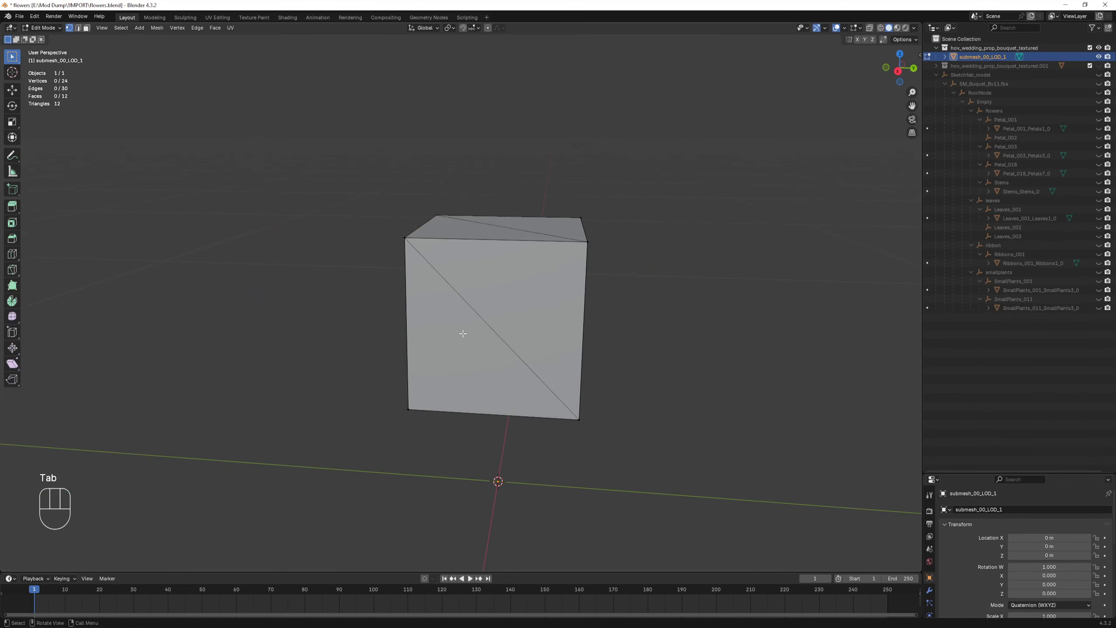
key(l)
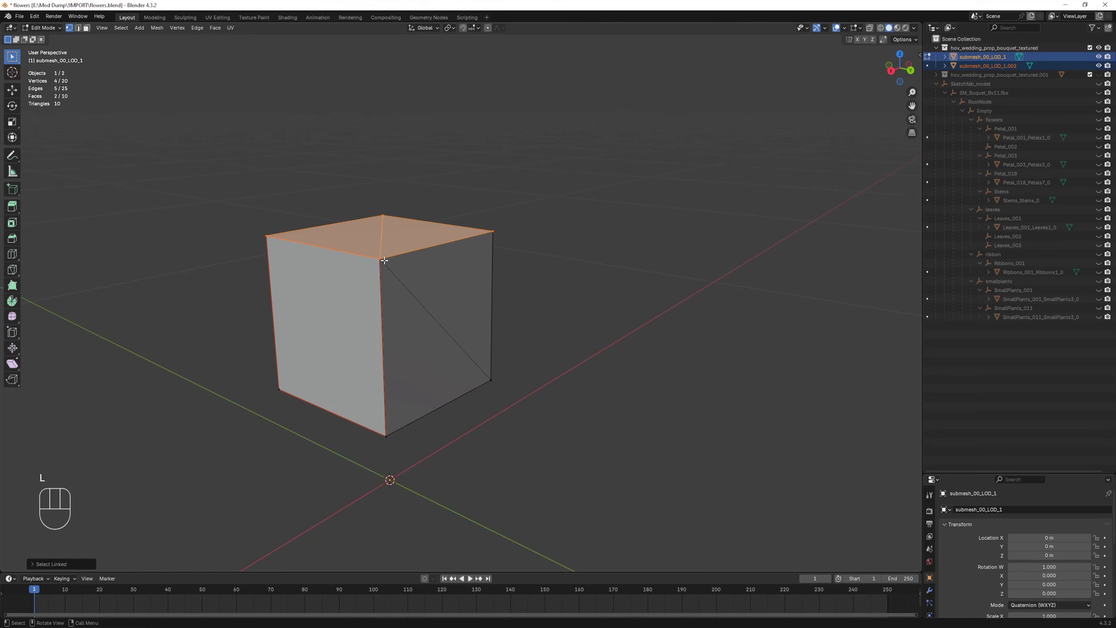
- Separate the template cube's top face and an adjacent side face into two more objects
middle_drag(385, 261, 403, 241)
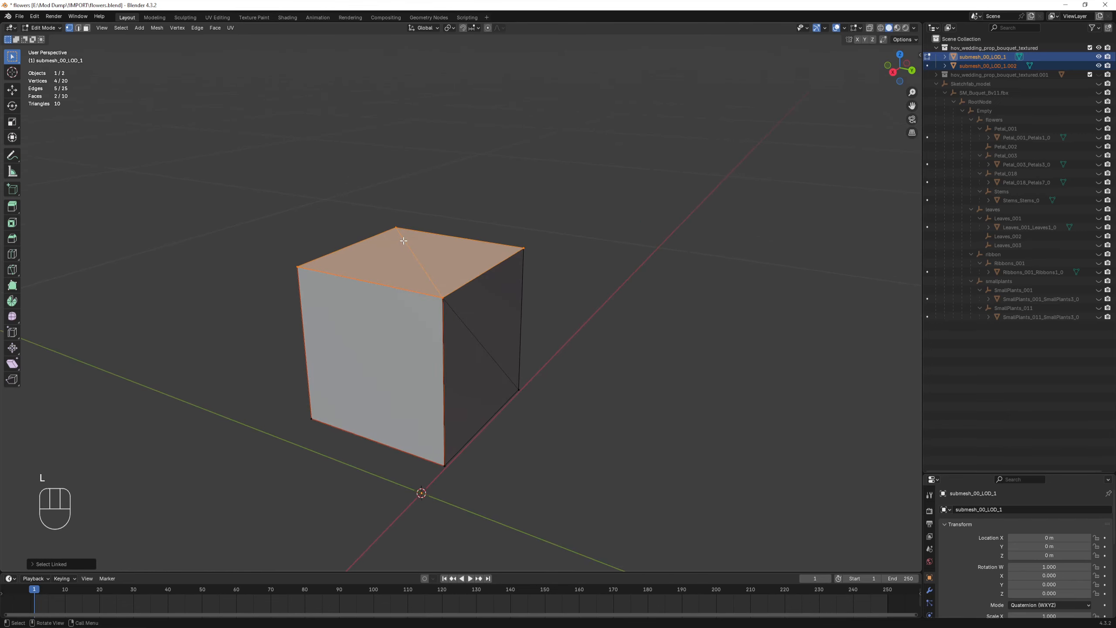
key(p)
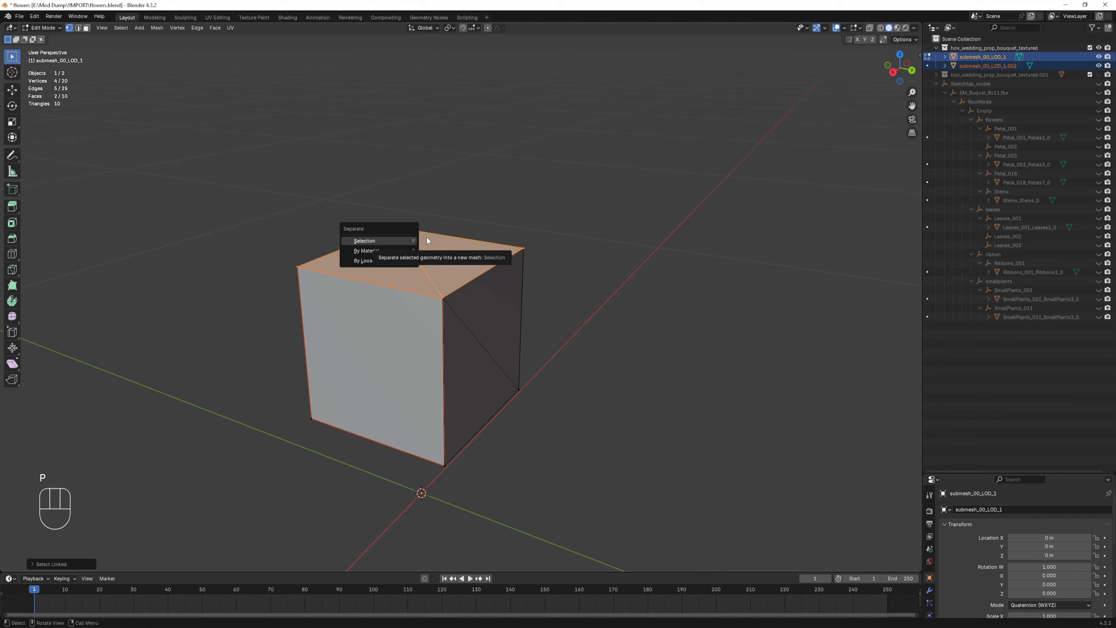
click(389, 241)
middle_drag(389, 242, 350, 274)
key(p)
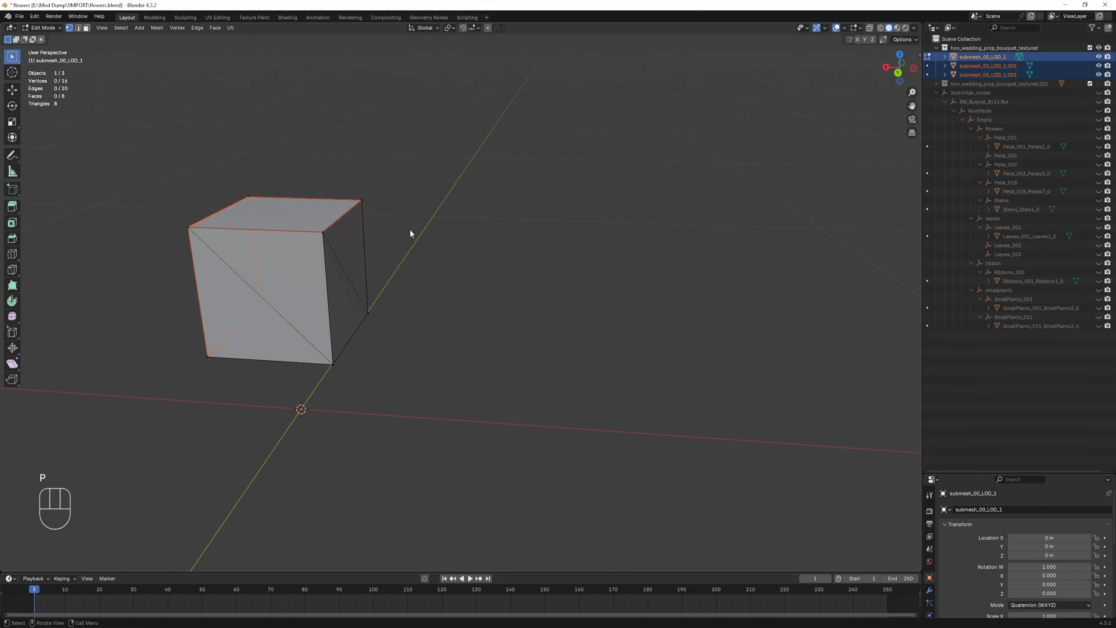
click(383, 299)
key(l)
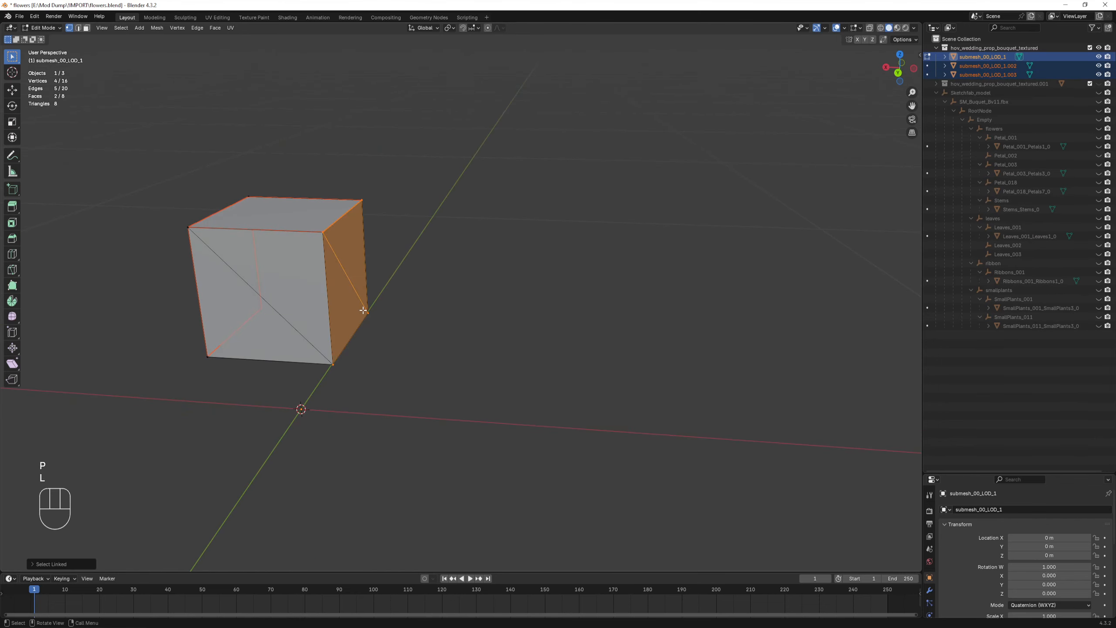
key(p)
click(361, 309)
- Separate the three remaining faces of the template cube into individual objects, one linked face at a time
middle_drag(361, 309, 440, 360)
key(l)
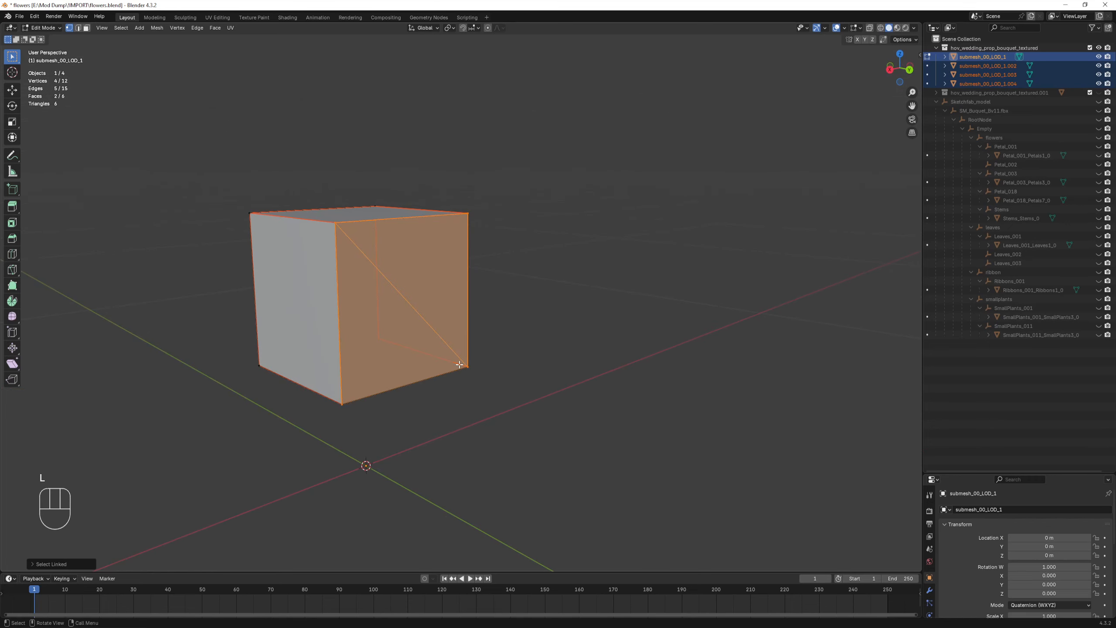
key(p)
click(459, 363)
middle_drag(443, 369, 724, 237)
key(l)
key(p)
click(576, 318)
key(l)
key(p)
key(p)
click(724, 239)
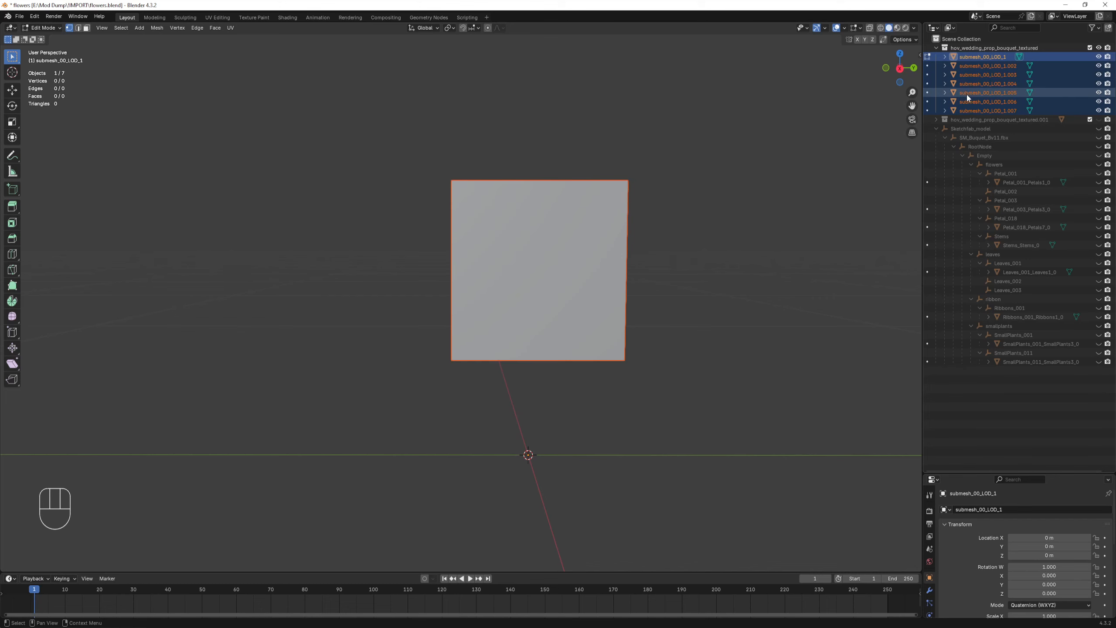
- Split the face submesh_00_LOD_1.002 along its diagonal by separating its upper triangle into a new object in wireframe view
middle_drag(561, 232, 567, 176)
scroll(567, 176, up, 2)
click(986, 66)
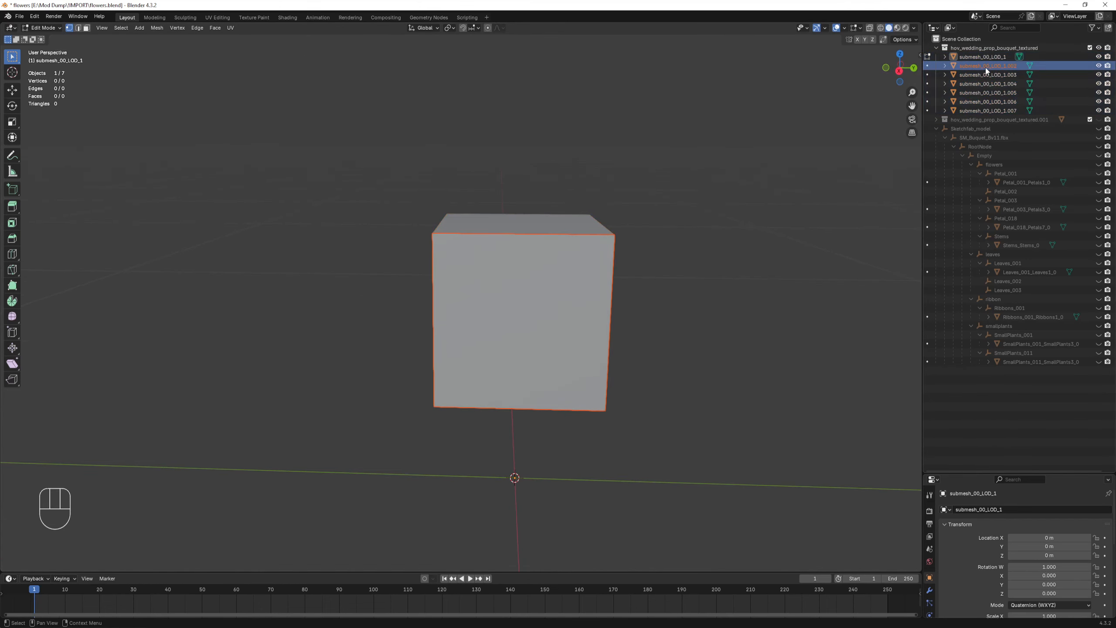
key(Tab)
key(Tab)
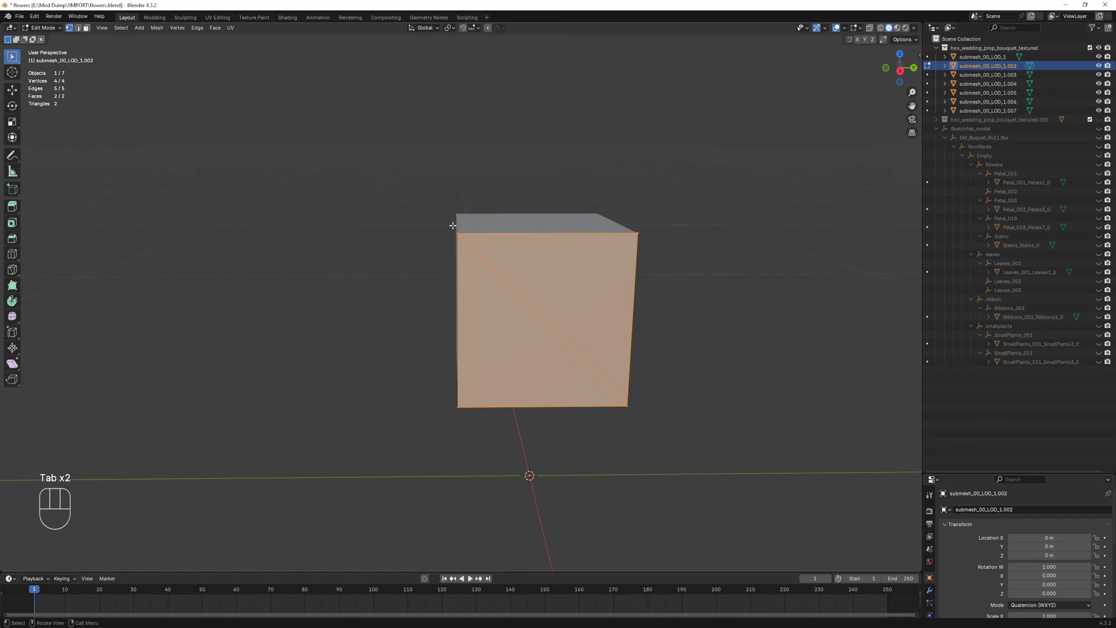
middle_drag(550, 178, 548, 179)
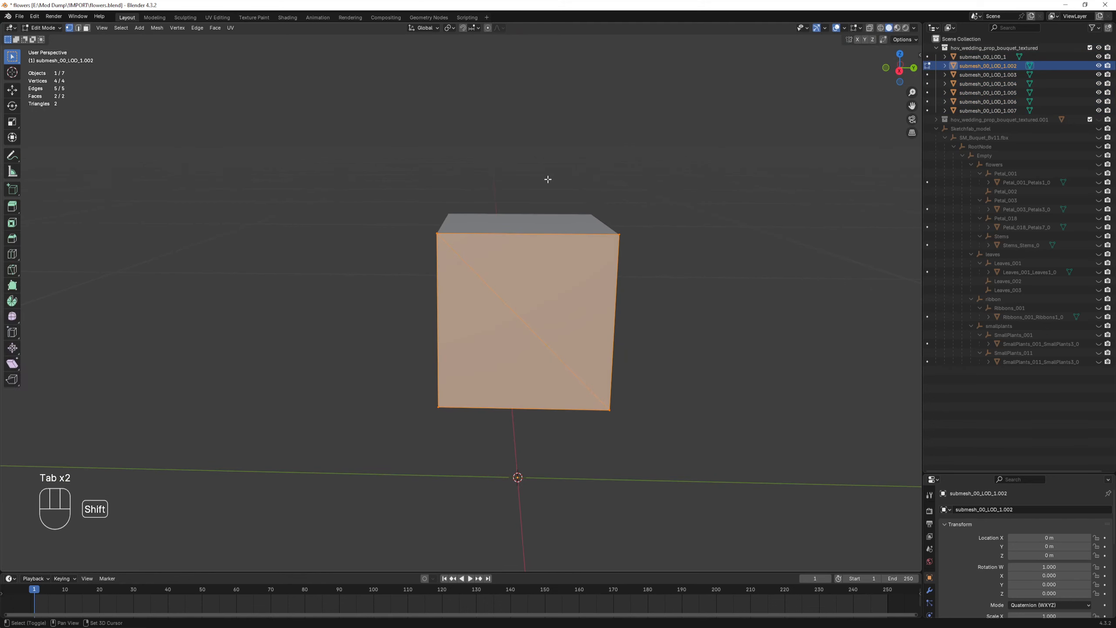
key(shift+z)
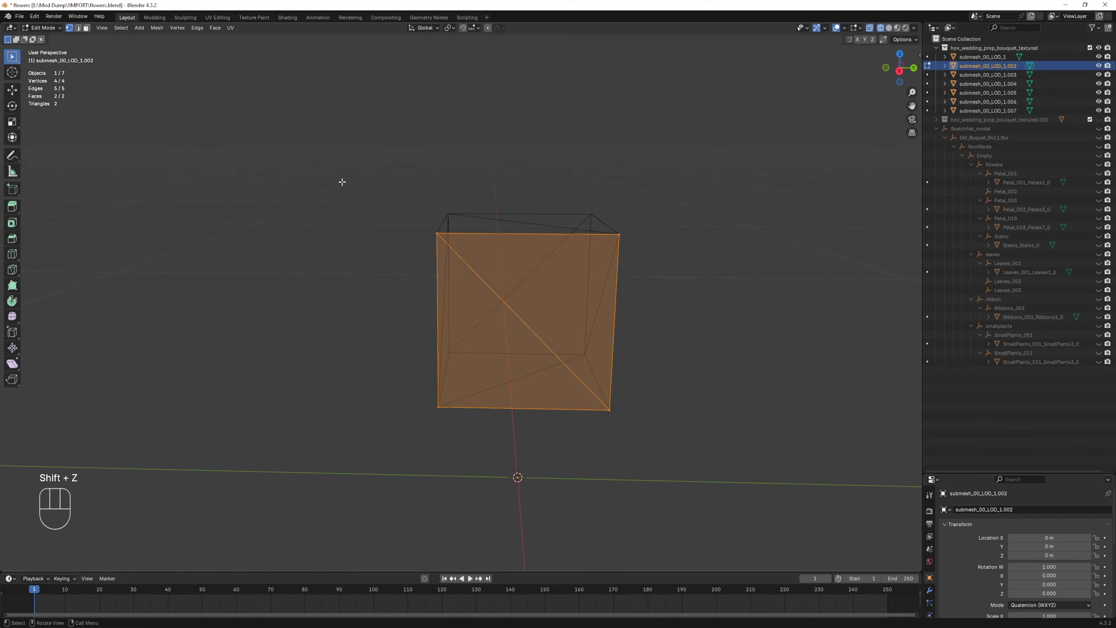
middle_drag(458, 177, 456, 175)
drag(405, 184, 649, 403)
ctrl+drag(399, 387, 481, 431)
key(p)
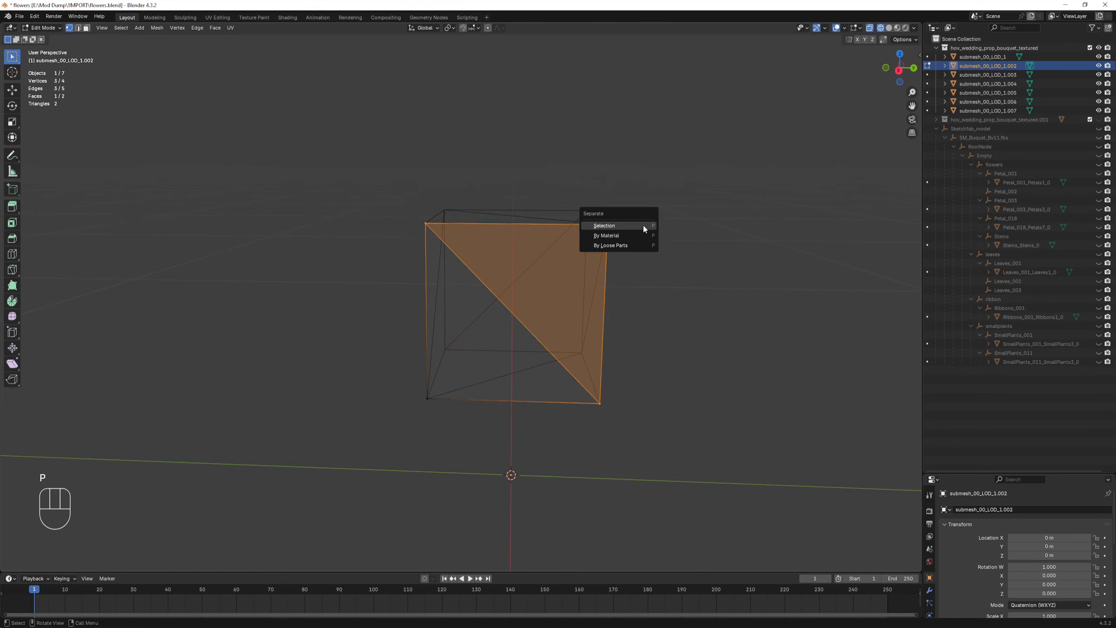
click(607, 226)
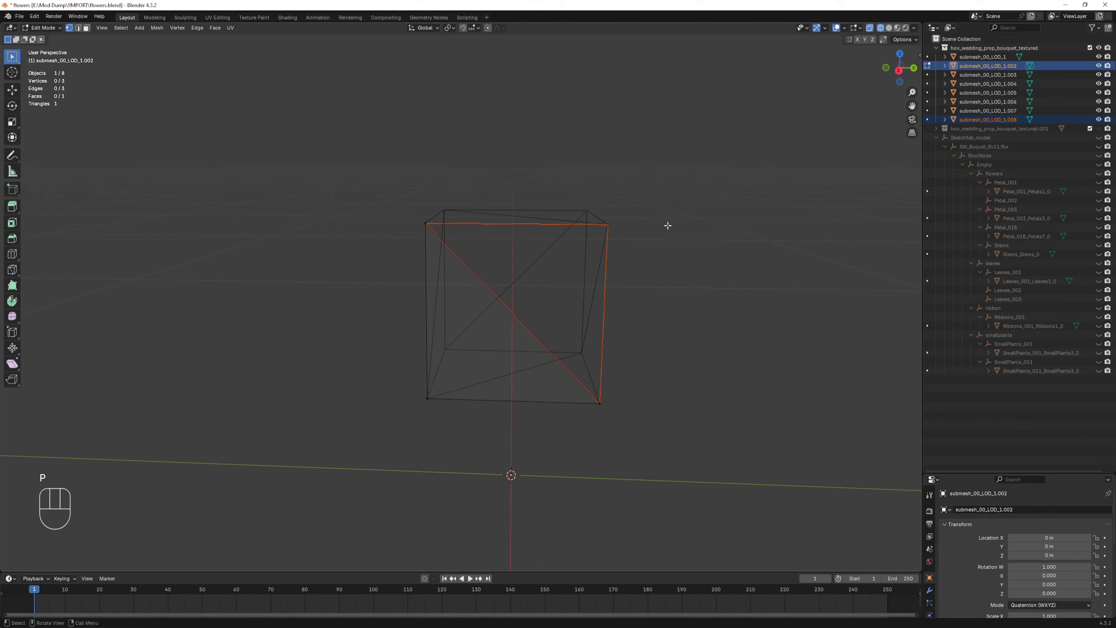
- Return submesh_00_LOD_1.002 to Object Mode and set the viewport shading back to solid
middle_drag(668, 225, 670, 227)
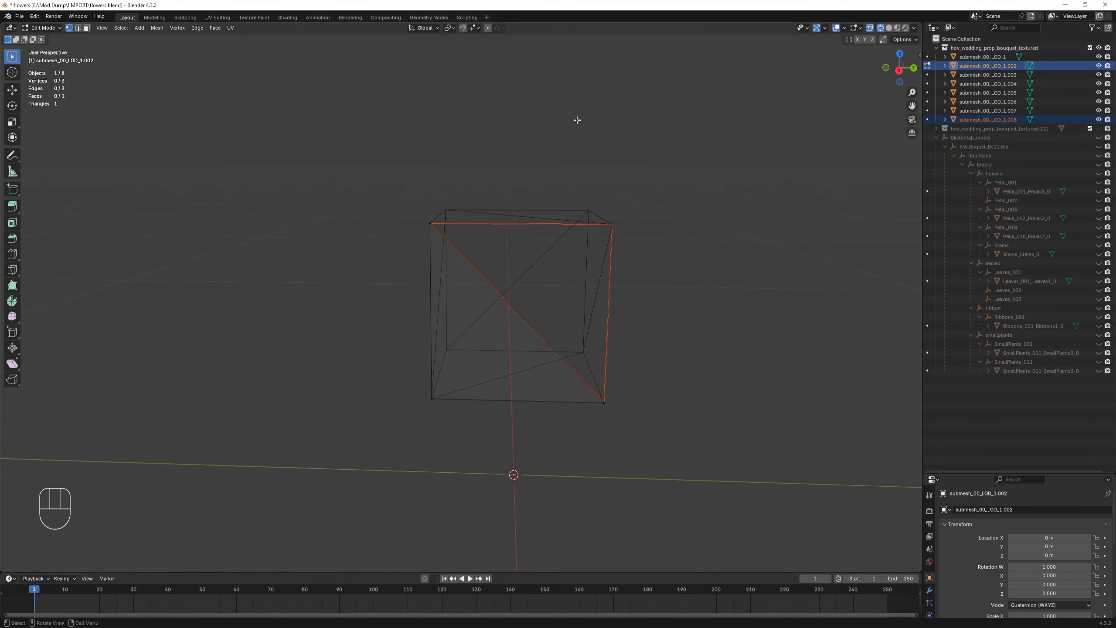
click(982, 65)
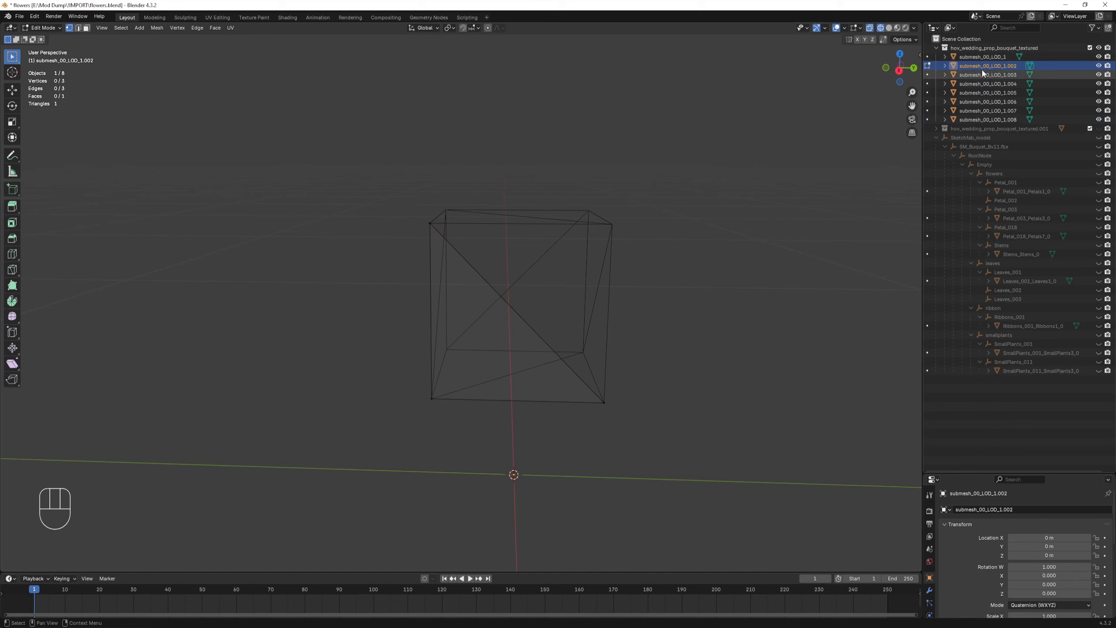
key(Tab)
click(979, 64)
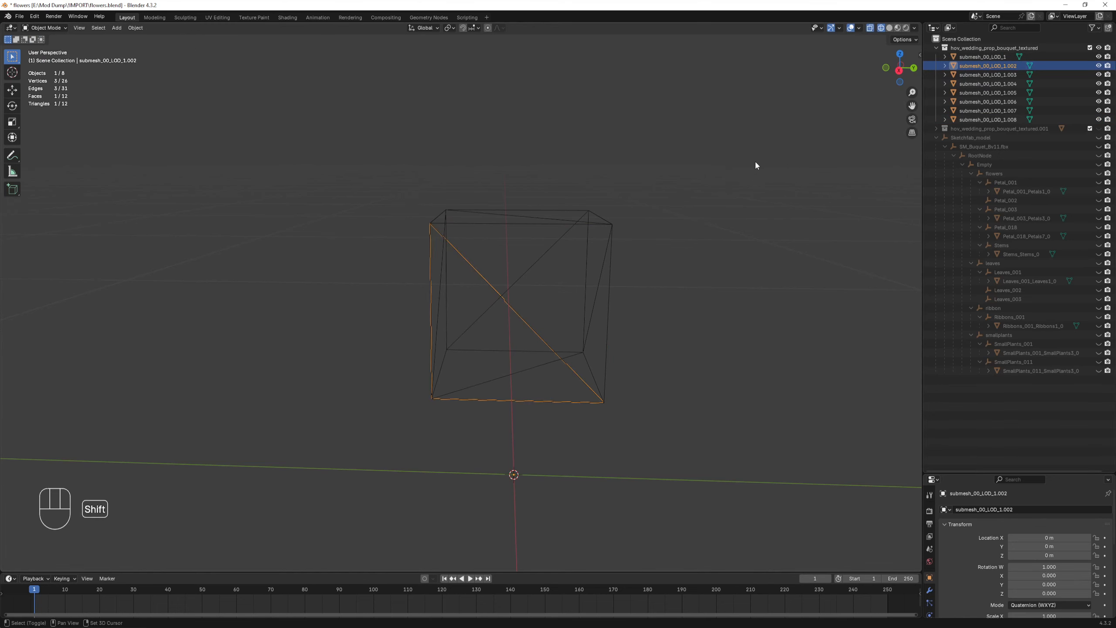
key(shift+z)
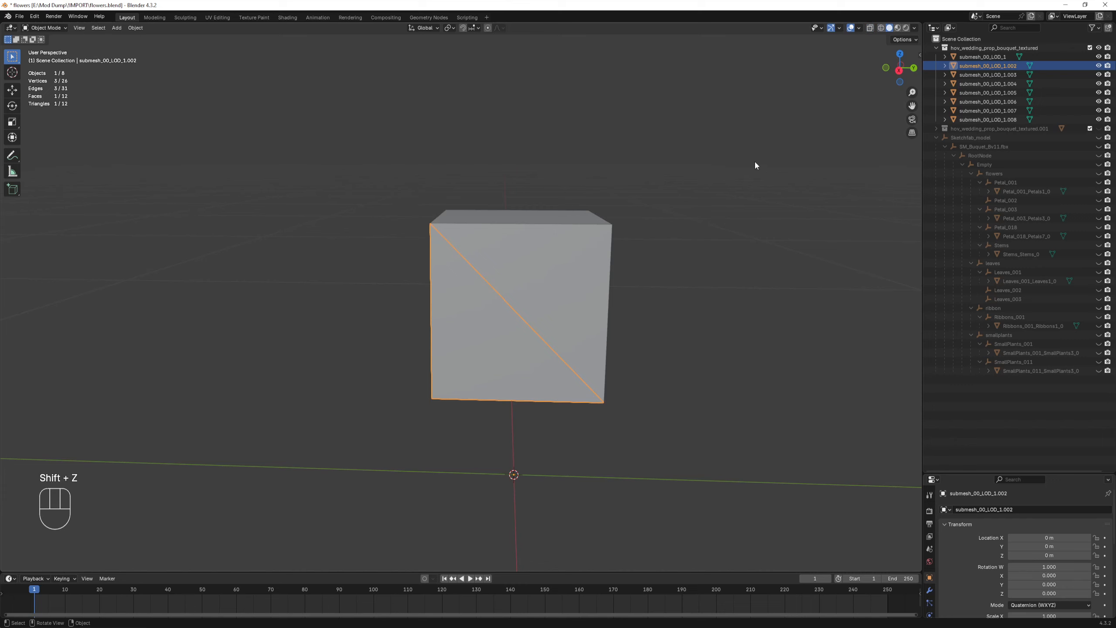
key(shift+z)
key(shift+z)
click(882, 28)
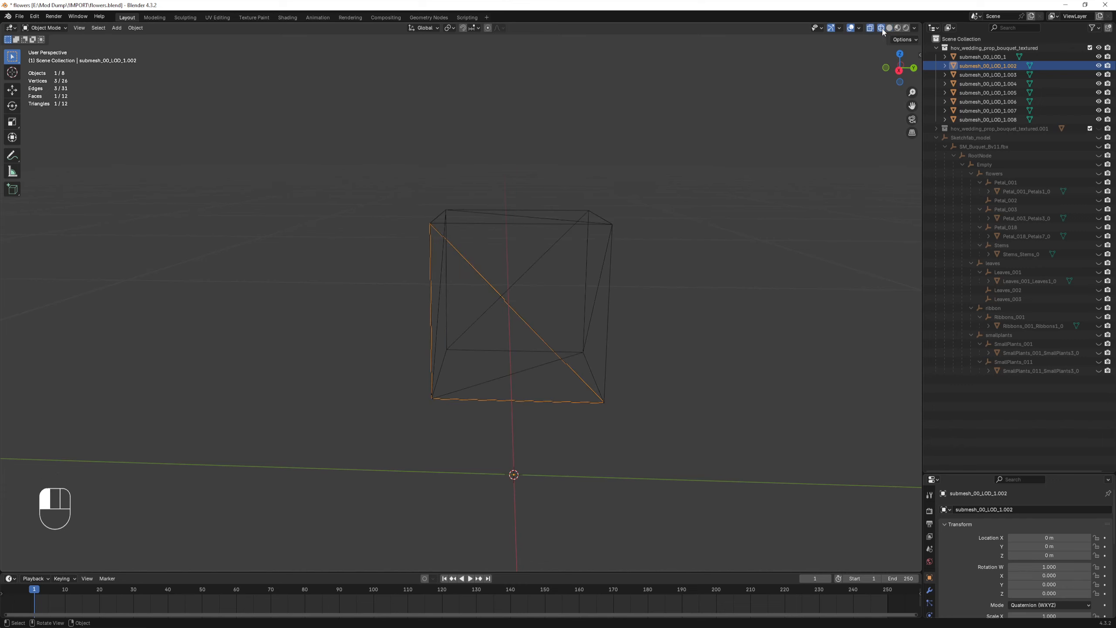
click(889, 28)
click(881, 28)
click(890, 27)
- Renumber the template pieces with suffixes .002, .008, .007 and .006 as submesh_01, submesh_02, submesh_03 and submesh_04, keeping the rest of each name
double_click(988, 66)
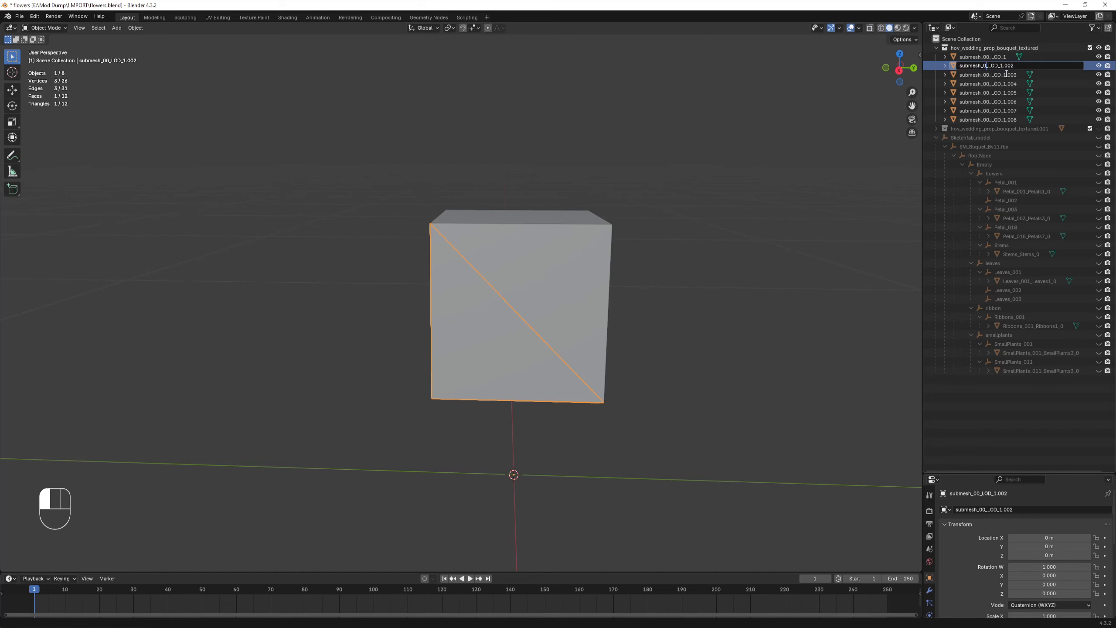
double_click(990, 111)
text(2)
double_click(990, 102)
text(3)
double_click(989, 93)
text(4)
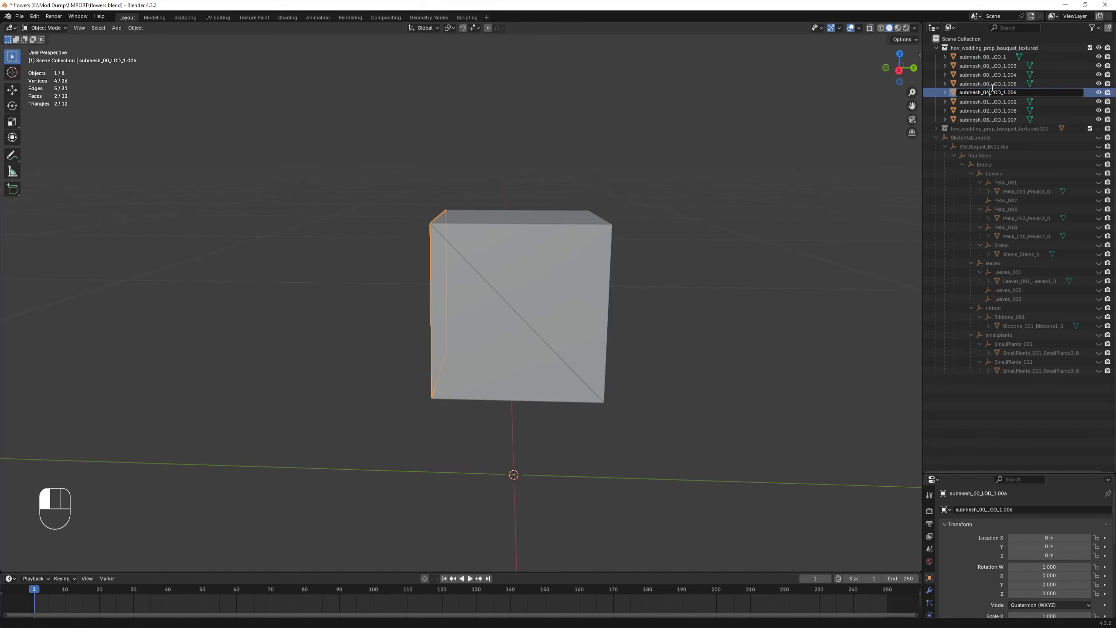
- Renumber the template pieces with suffixes .005, .004 and .003 as submesh_05, submesh_06 and submesh_07, keeping the rest of each name
double_click(989, 83)
text(5)
double_click(989, 74)
text(6)
double_click(989, 65)
text(7_LOD_1.003)
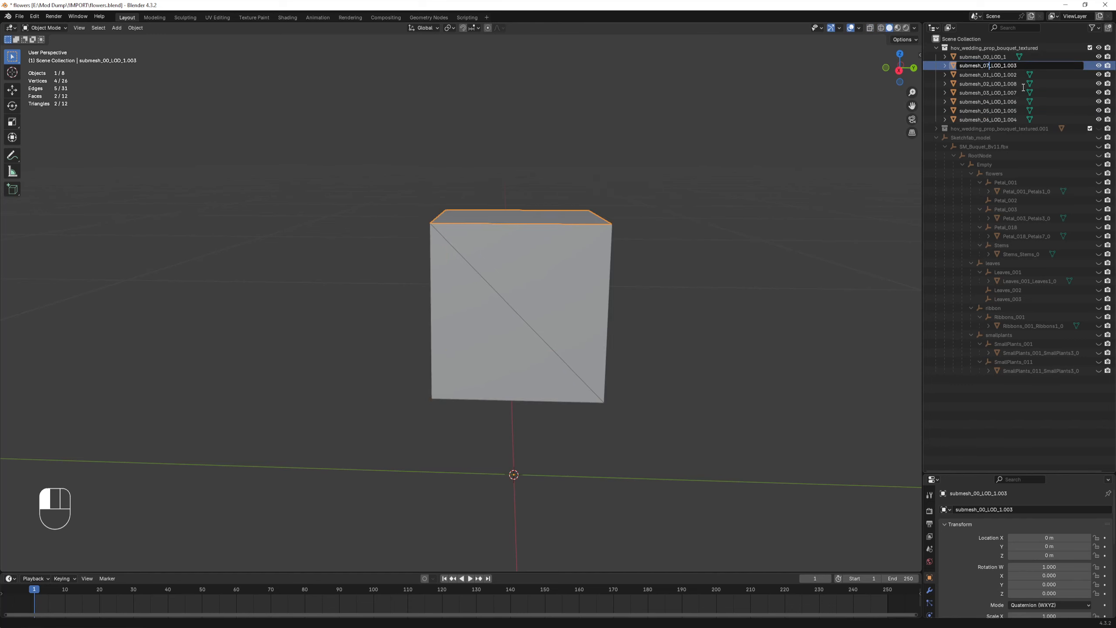
key(Return)
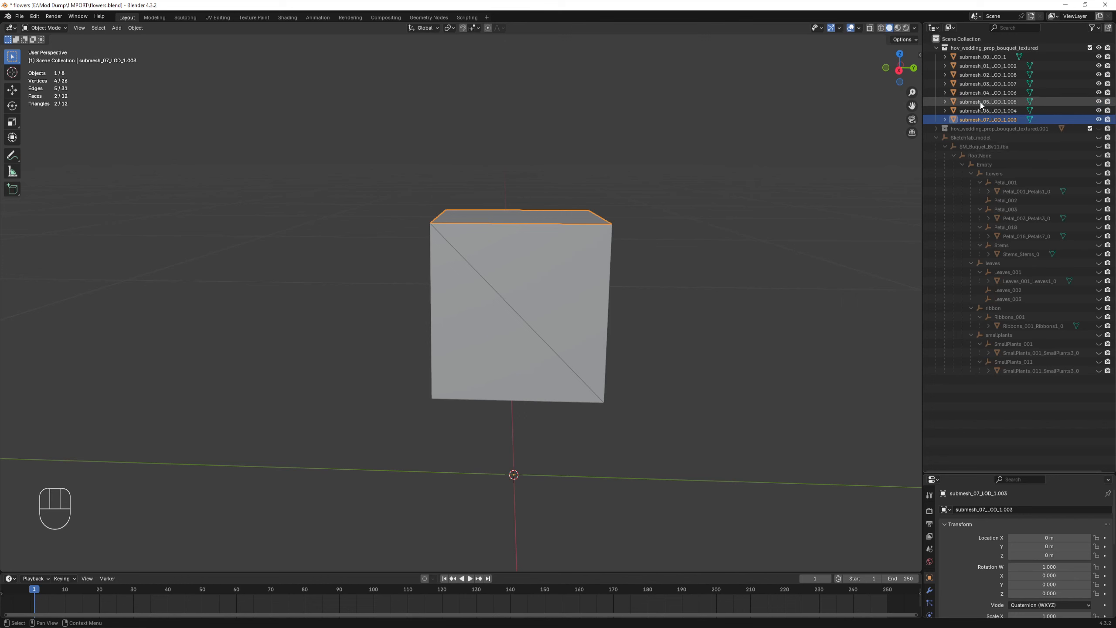
- Unhide only the petal, stem, leaf, ribbon and small plant meshes, leaving their parent empties hidden
click(1099, 191)
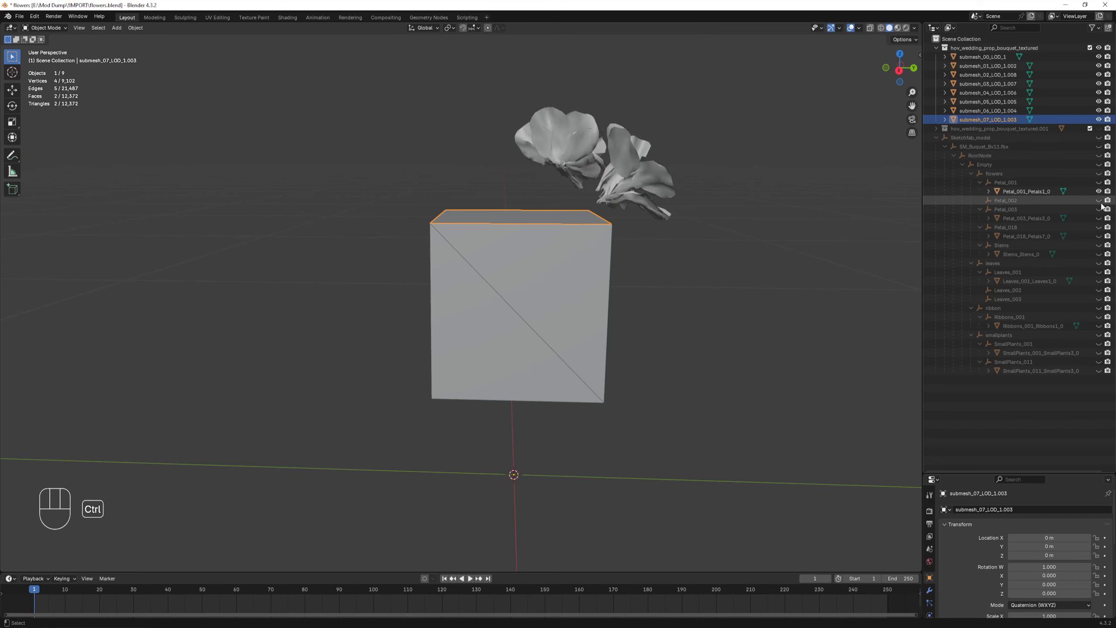
drag(1099, 219, 1099, 283)
click(1099, 326)
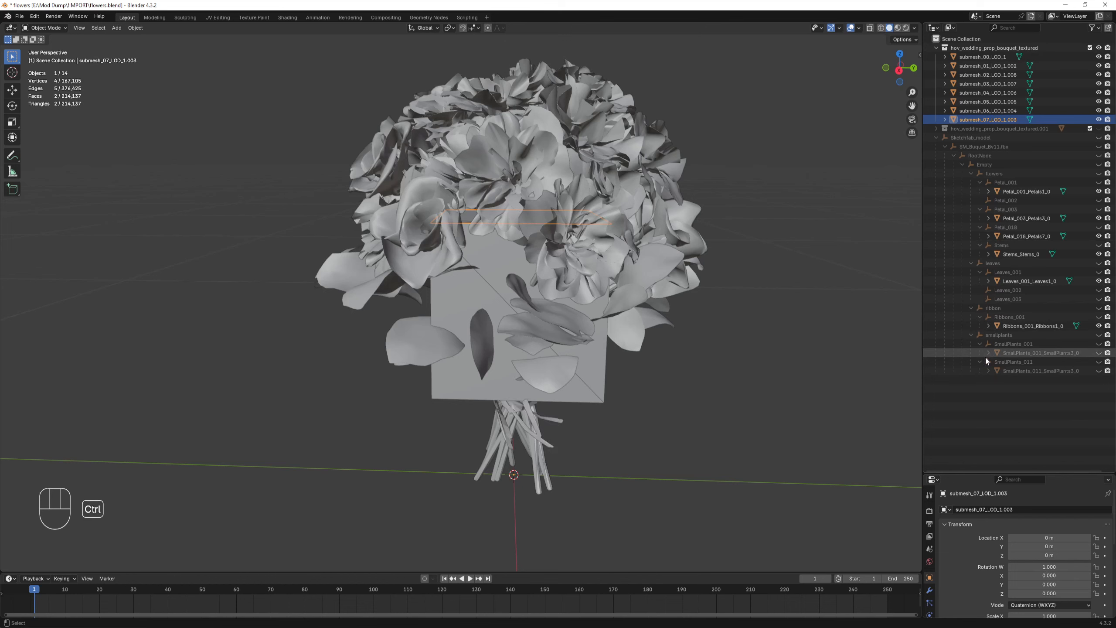
click(1099, 353)
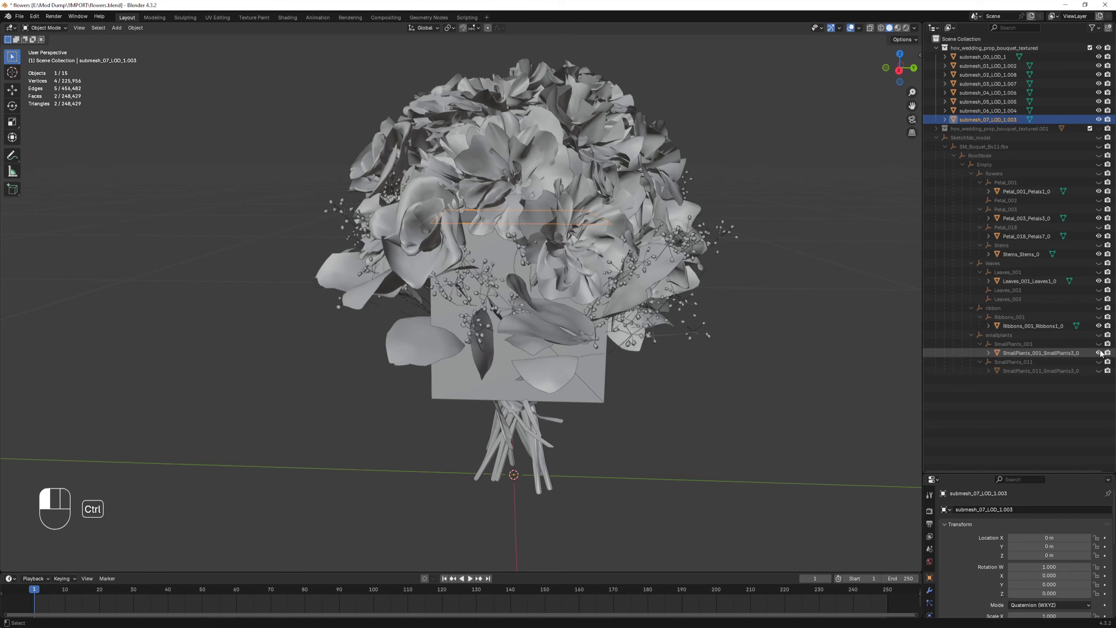
click(1100, 372)
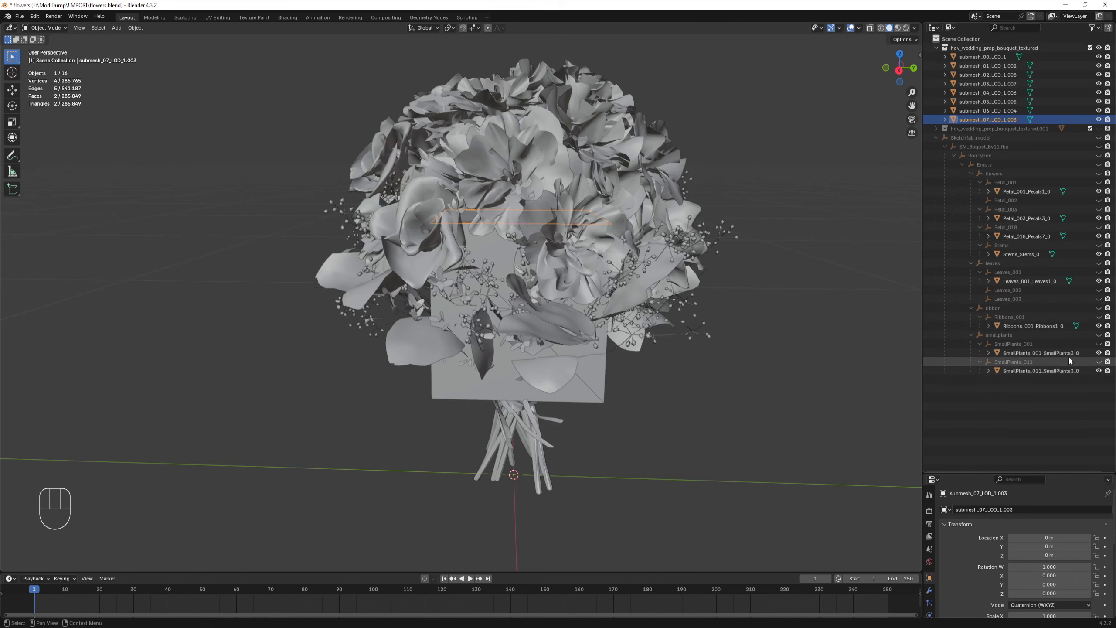
- Add the eight bouquet meshes, from SmallPlants_011 up to Petal_001, to the current selection and copy the selected objects
ctrl+click(1050, 371)
ctrl+click(1049, 353)
ctrl+click(1044, 326)
ctrl+click(1036, 281)
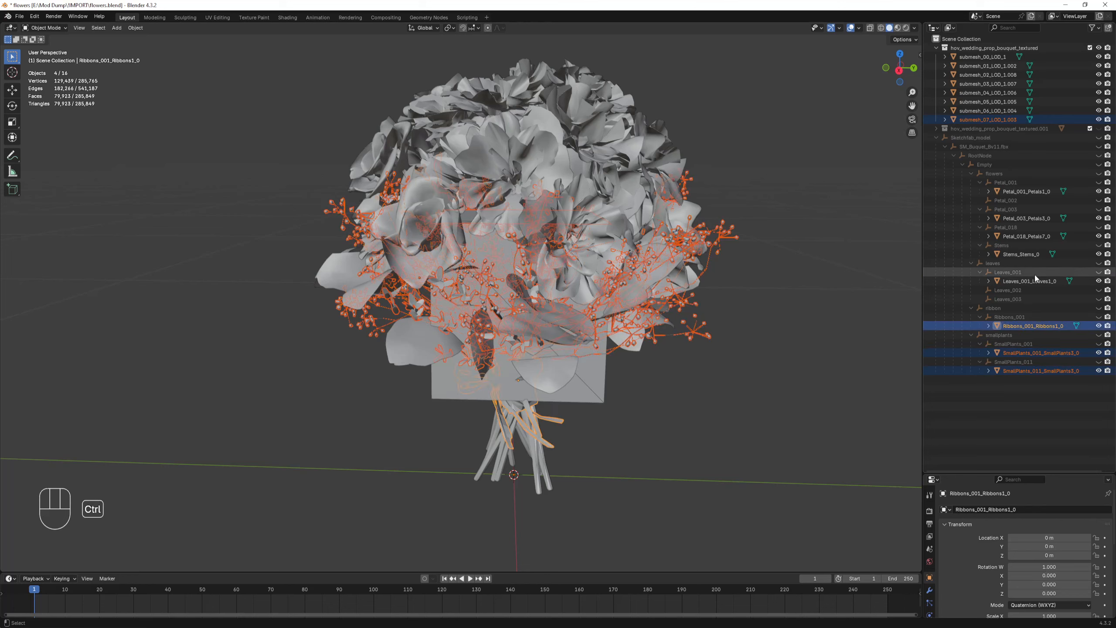
ctrl+click(1029, 254)
ctrl+click(1030, 236)
ctrl+click(1034, 218)
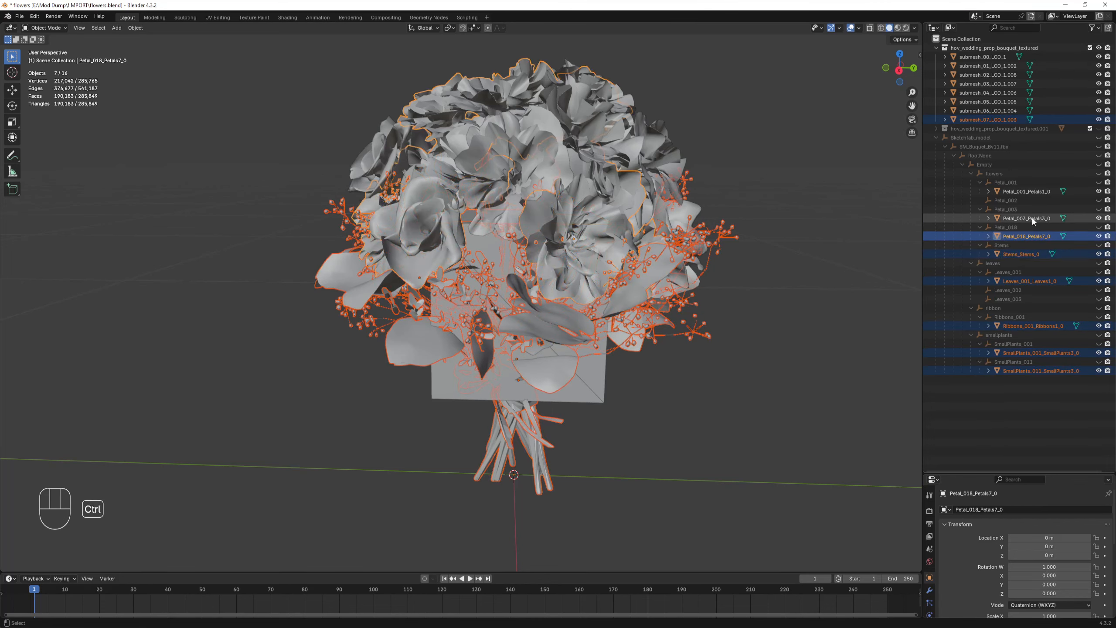
ctrl+click(1035, 192)
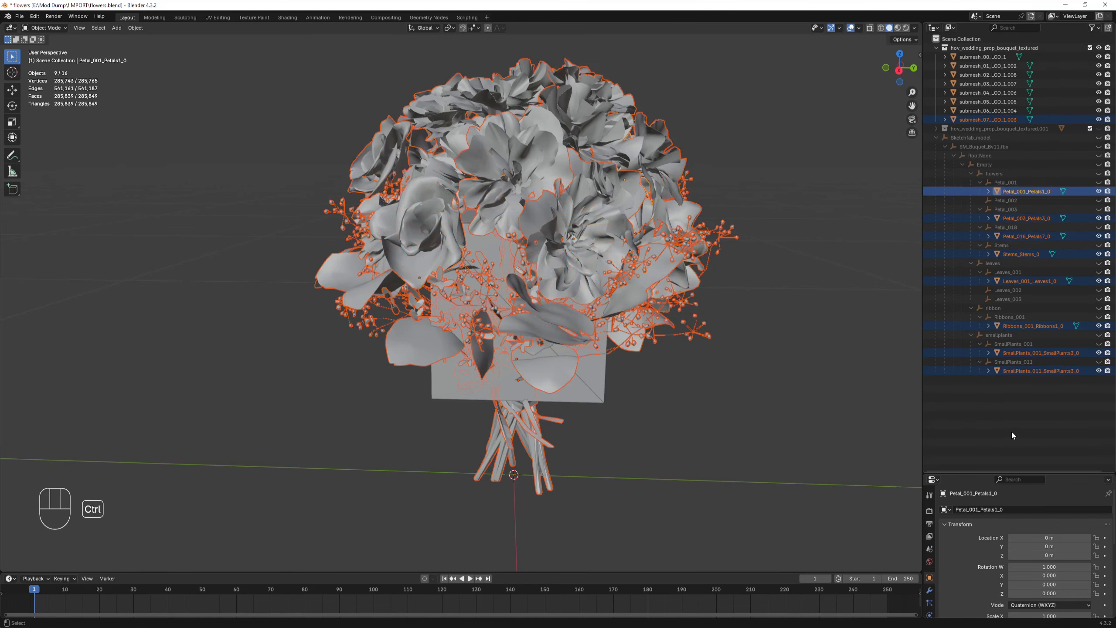
key(ctrl+c)
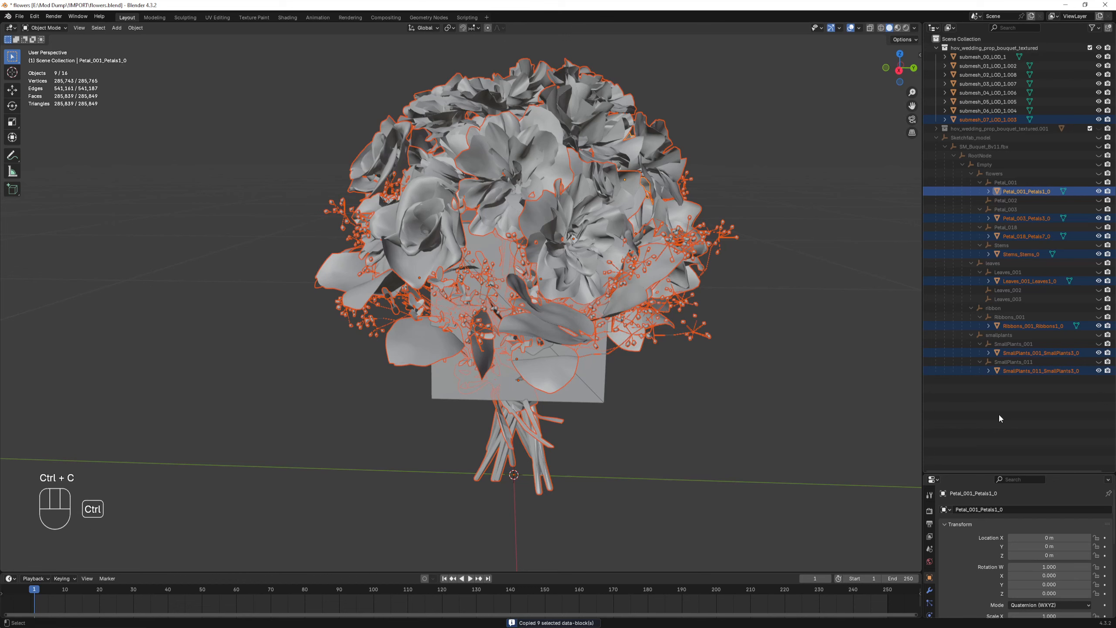
- Create a new collection named UV and paste the copied bouquet meshes into it
right_click(999, 418)
click(974, 411)
double_click(976, 137)
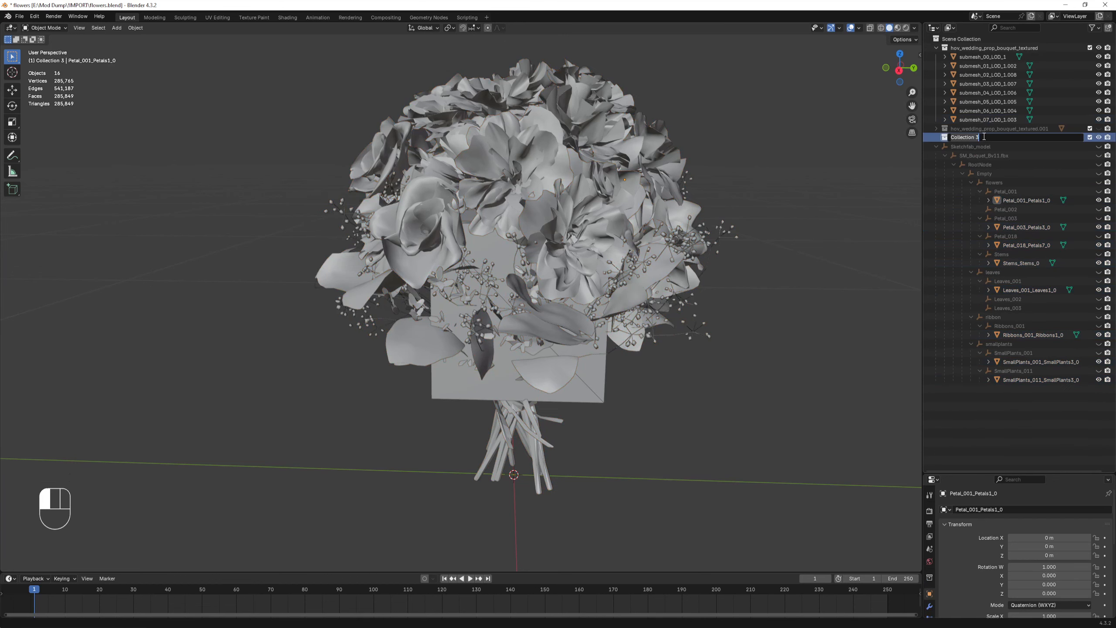
key(Return)
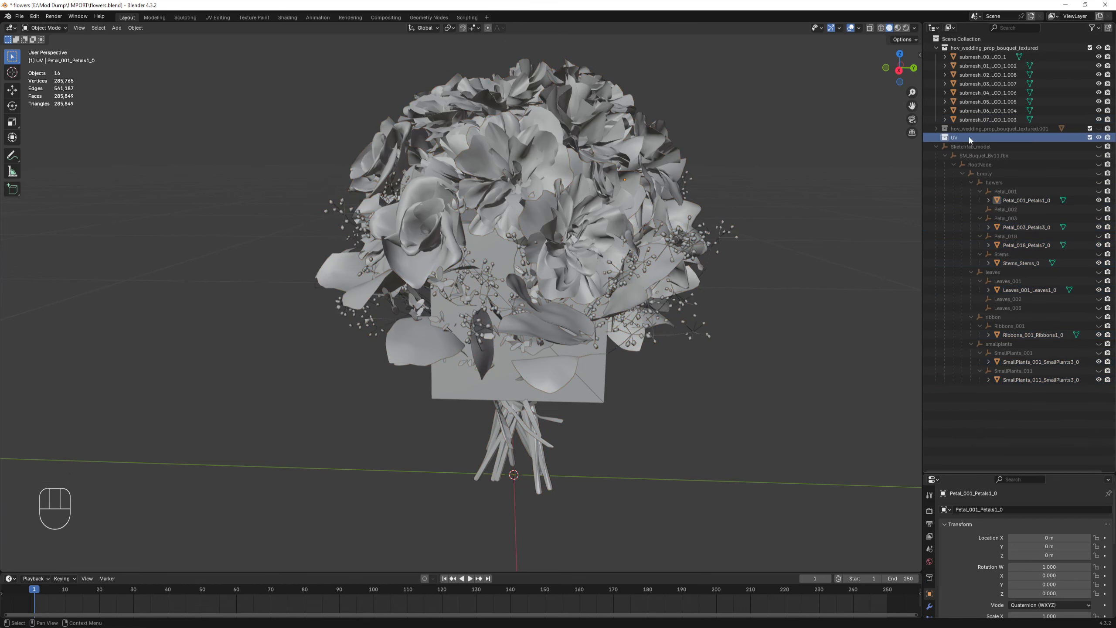
key(ctrl+v)
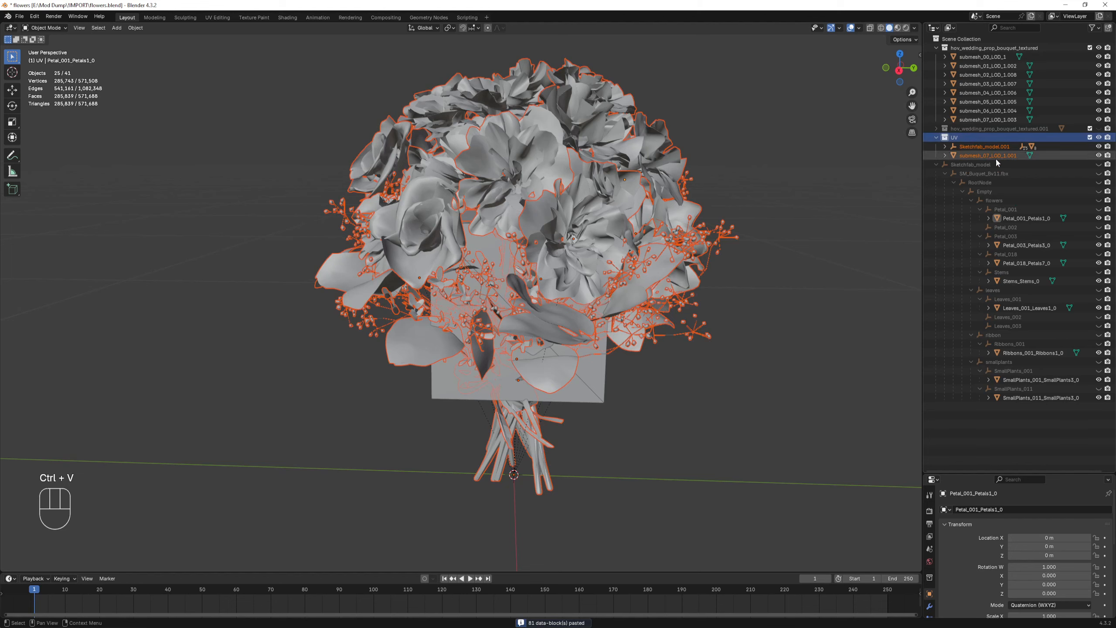
- Hide the pasted bouquet hierarchy and submesh_07_LOD_1.001 inside the UV collection, and collapse the collection
click(980, 226)
click(980, 245)
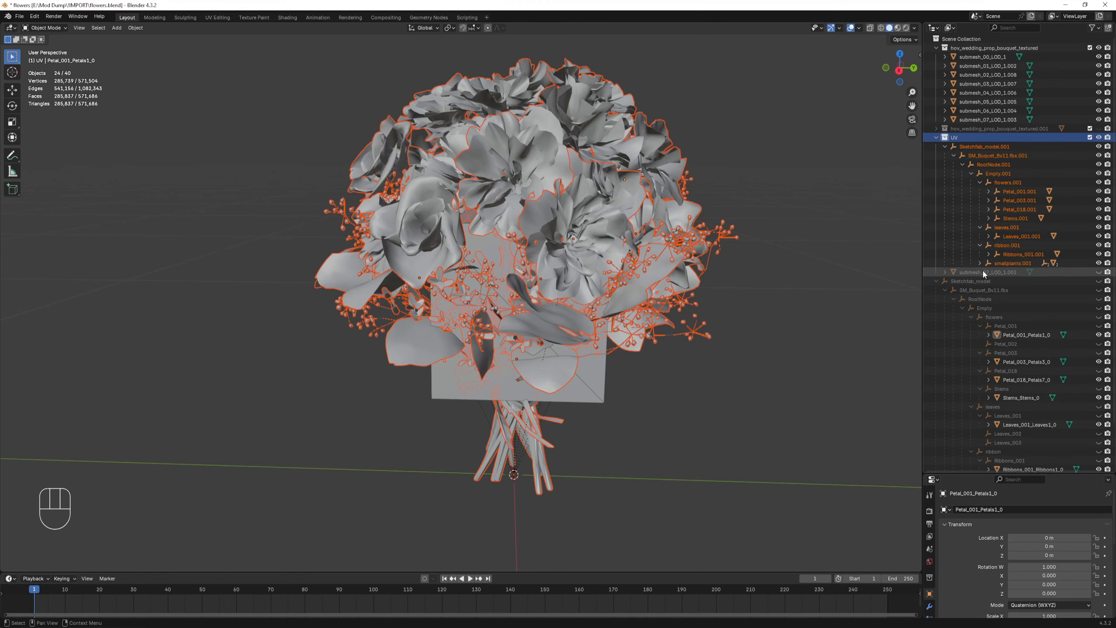
click(985, 263)
click(980, 263)
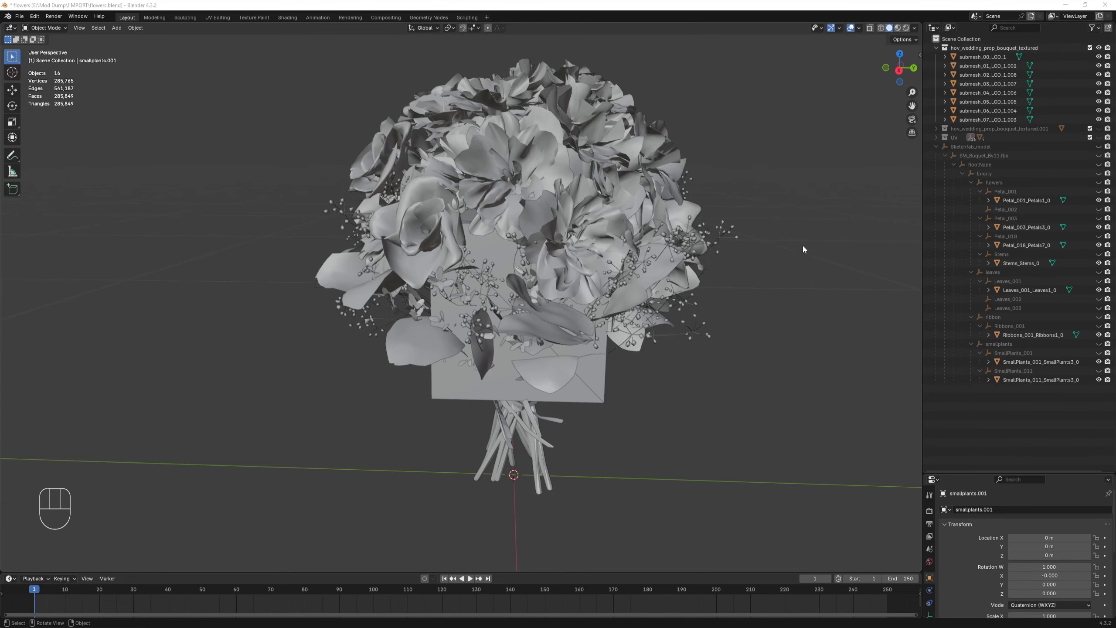
- In Edit Mode, move all geometry of the eight template submeshes along X well clear of the bouquet, and return to Object Mode
scroll(750, 250, down, 3)
middle_drag(750, 250, 781, 224)
scroll(774, 241, down, 2)
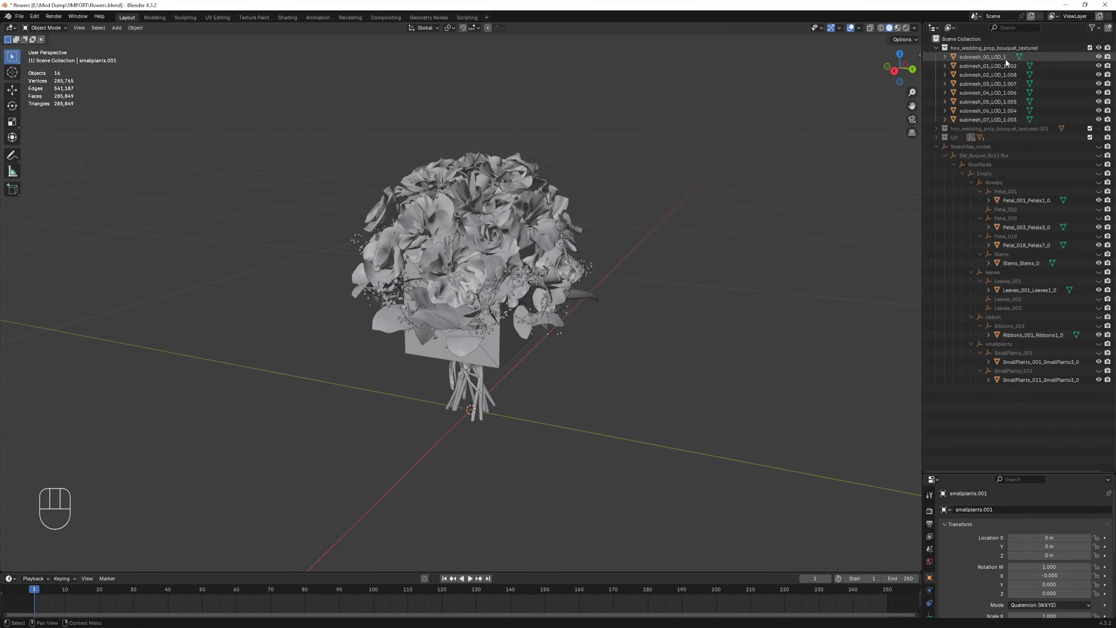
drag(995, 60, 985, 120)
key(Tab)
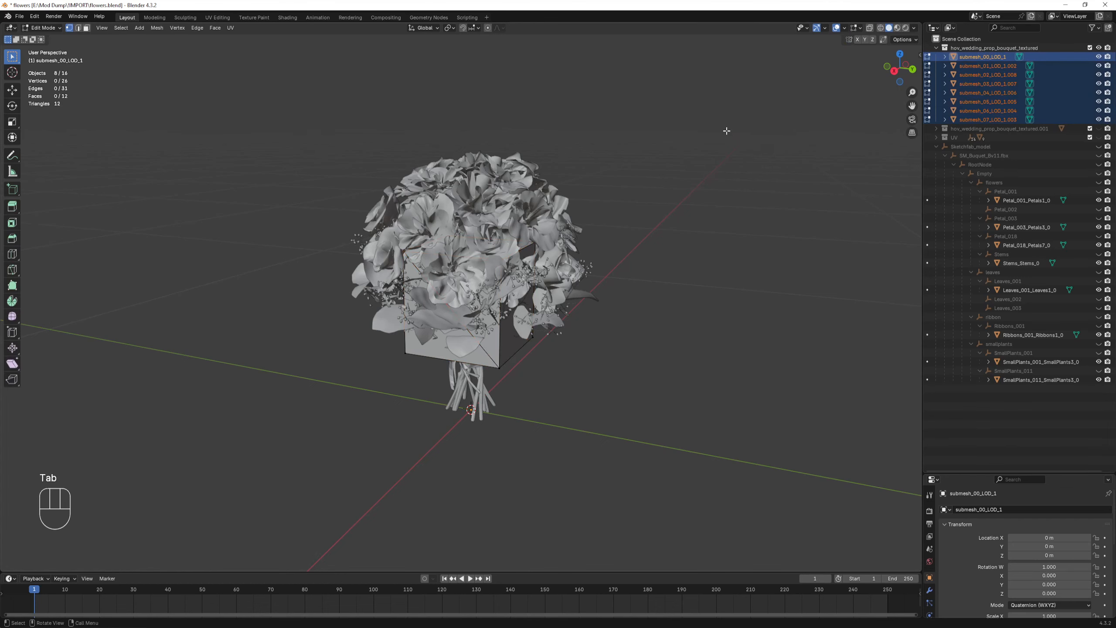
middle_drag(725, 129, 673, 145)
key(a)
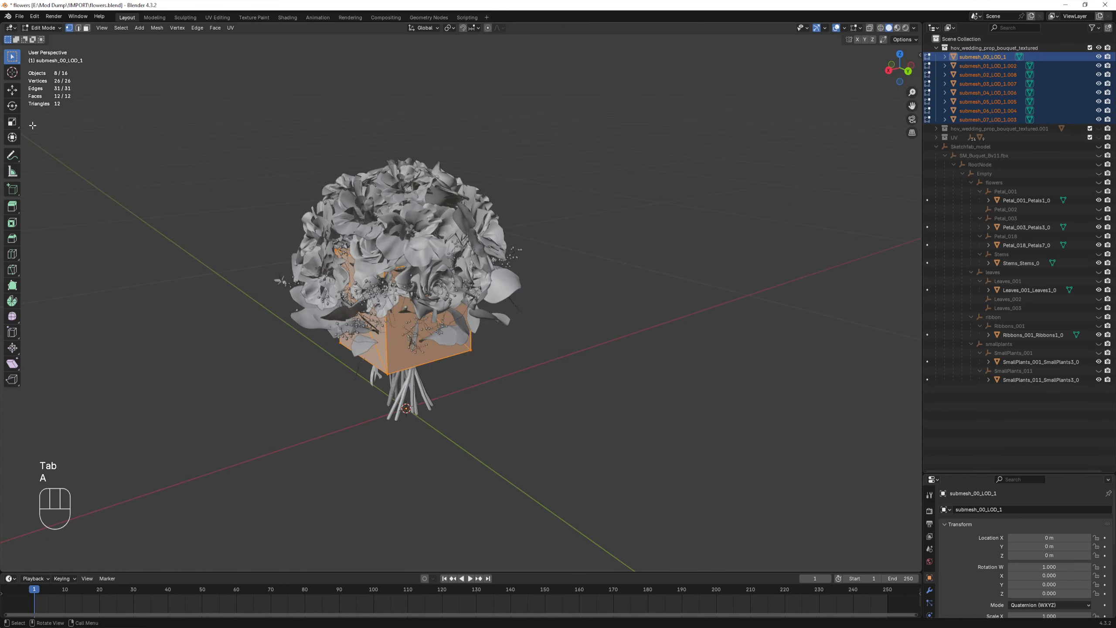
click(12, 89)
middle_drag(317, 286, 342, 282)
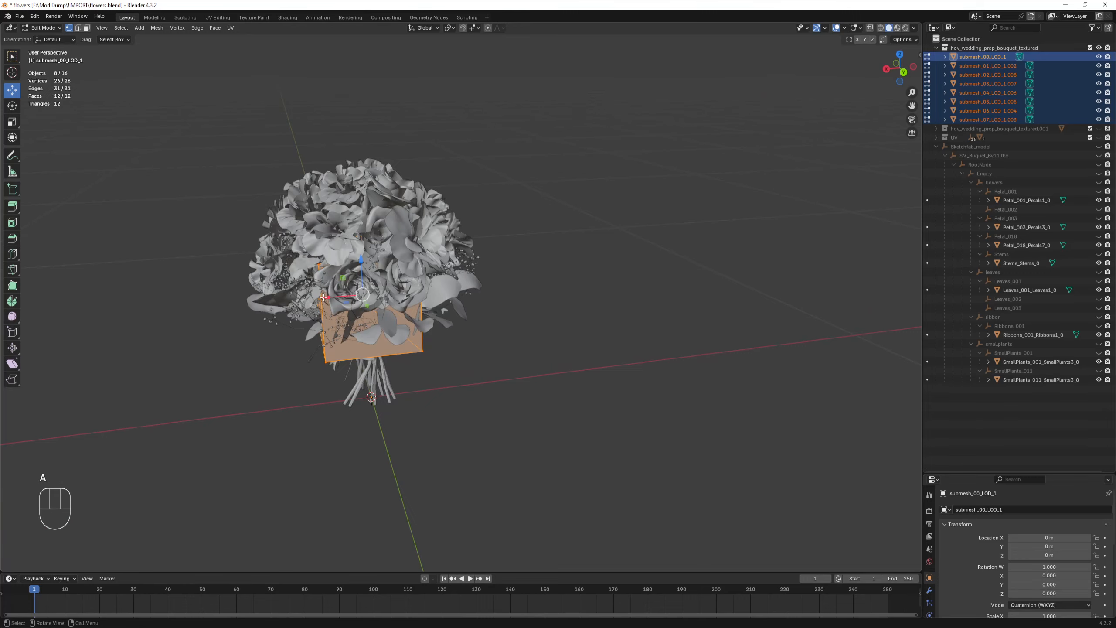
drag(324, 298, 765, 275)
middle_drag(603, 324, 658, 330)
click(45, 29)
click(46, 38)
middle_drag(713, 128, 687, 140)
click(720, 145)
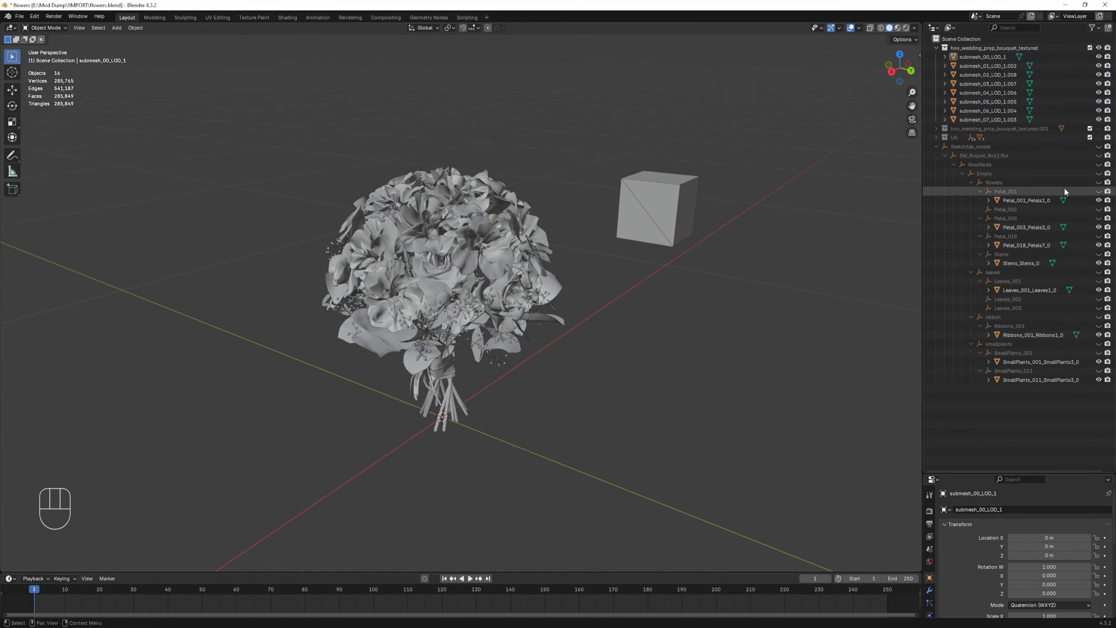
- Join Petal_001_Petals1_0 into submesh_00_LOD_1 and the Petal_003 mesh into submesh_01_LOD_1.002
click(1029, 203)
middle_drag(791, 209, 756, 213)
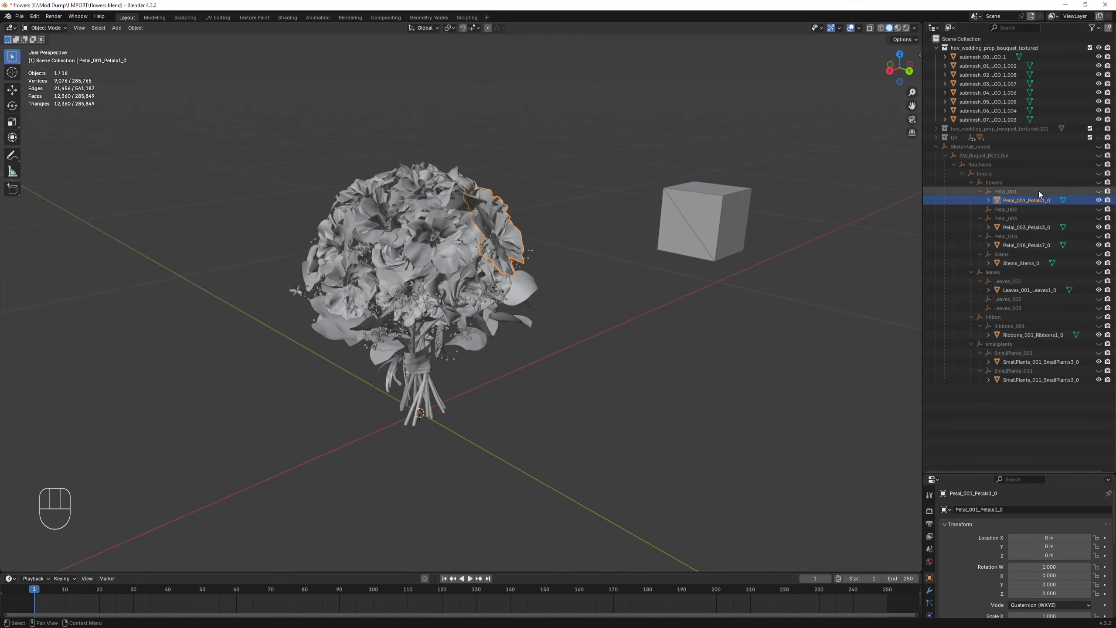
ctrl+click(983, 57)
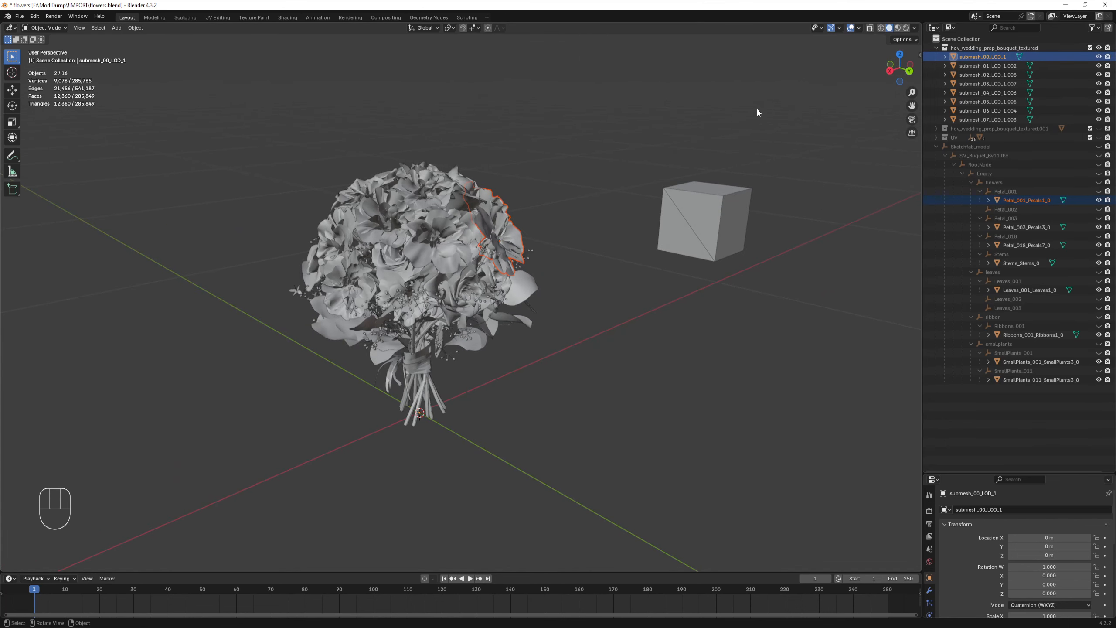
key(ctrl+j)
click(1040, 218)
ctrl+click(989, 66)
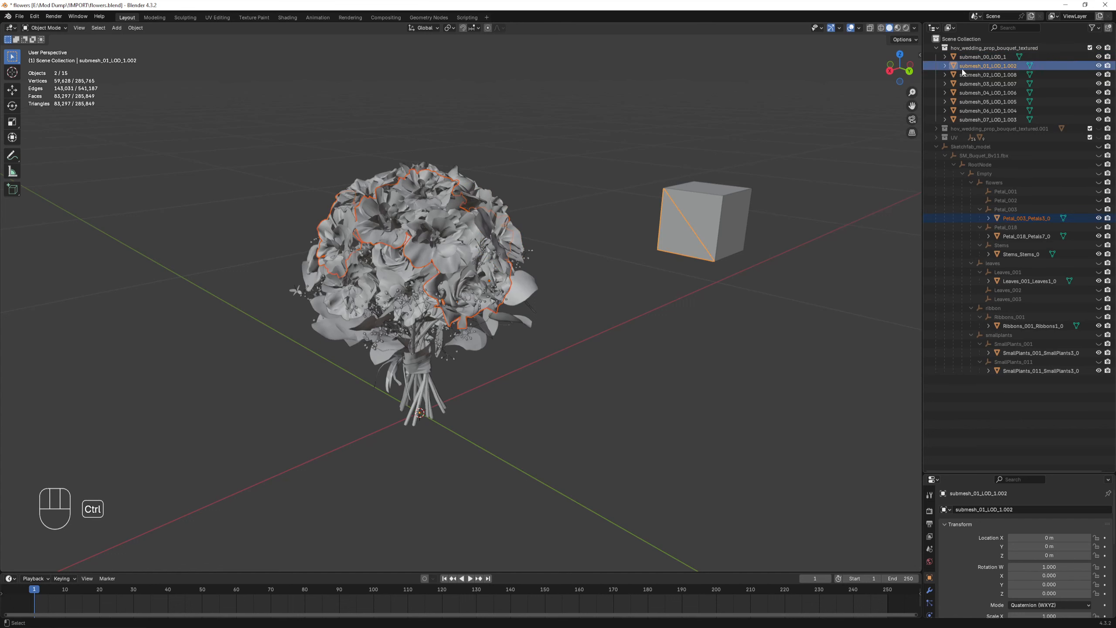
key(ctrl+j)
- Join the Petal_018 mesh into submesh_03_LOD_1.007 and Stems_Stems_0 into submesh_04_LOD_1.006
click(1027, 227)
ctrl+click(988, 74)
key(ctrl+j)
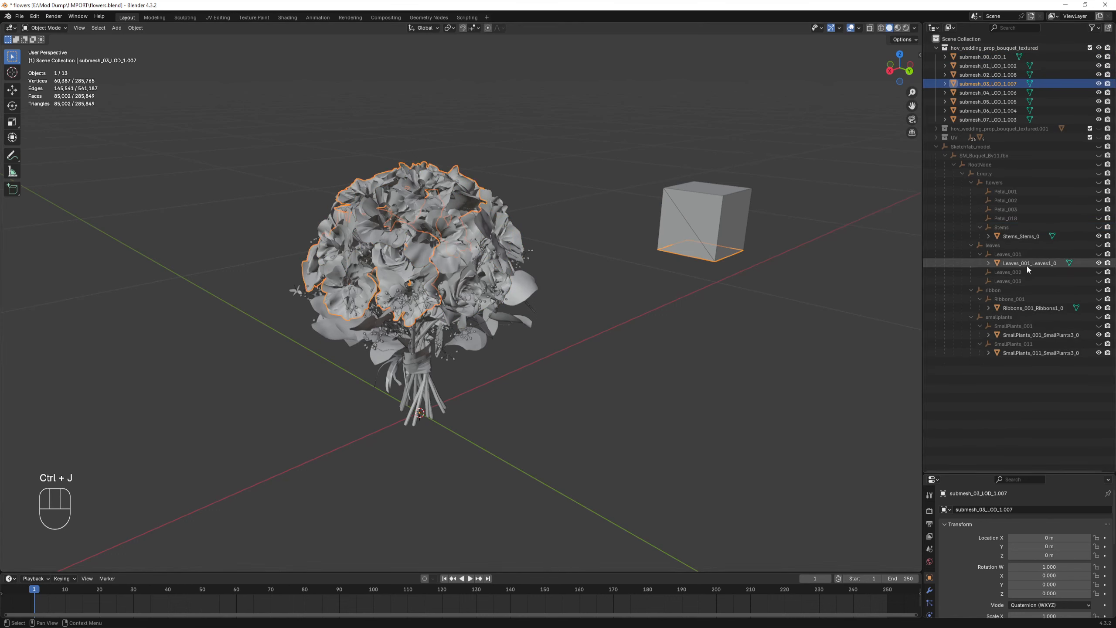
click(1021, 237)
ctrl+click(994, 93)
key(ctrl+j)
- Join Leaves_001_Leaves1_0 into submesh_05_LOD_1.005 and Ribbons_001_Ribbons1_0 into submesh_06_LOD_1.004
click(1042, 254)
ctrl+click(989, 102)
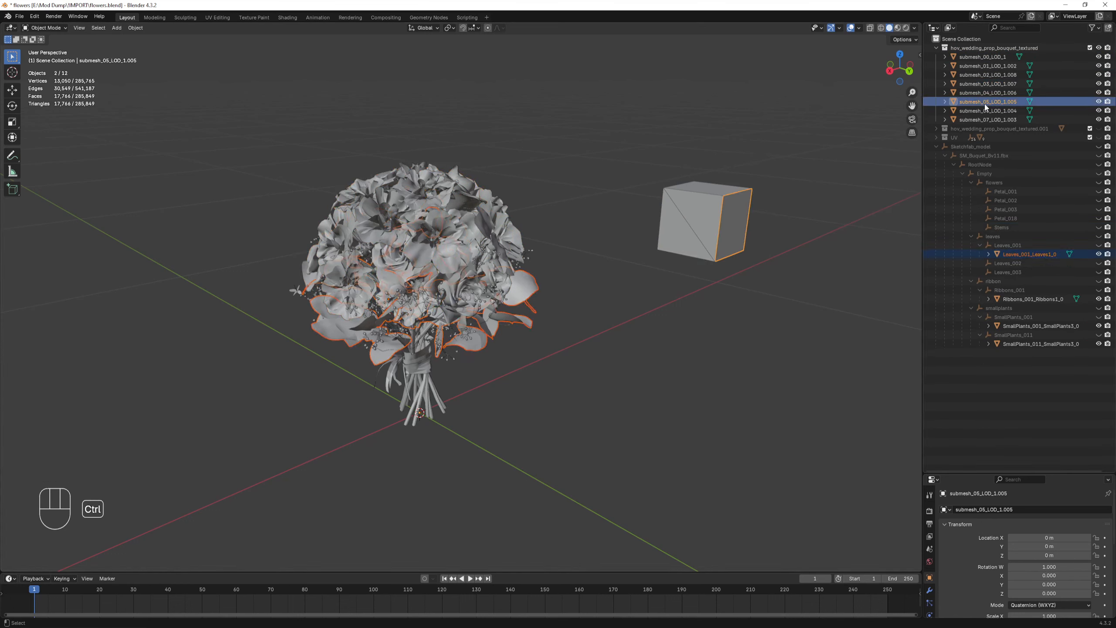
key(ctrl+j)
click(1021, 290)
ctrl+click(989, 111)
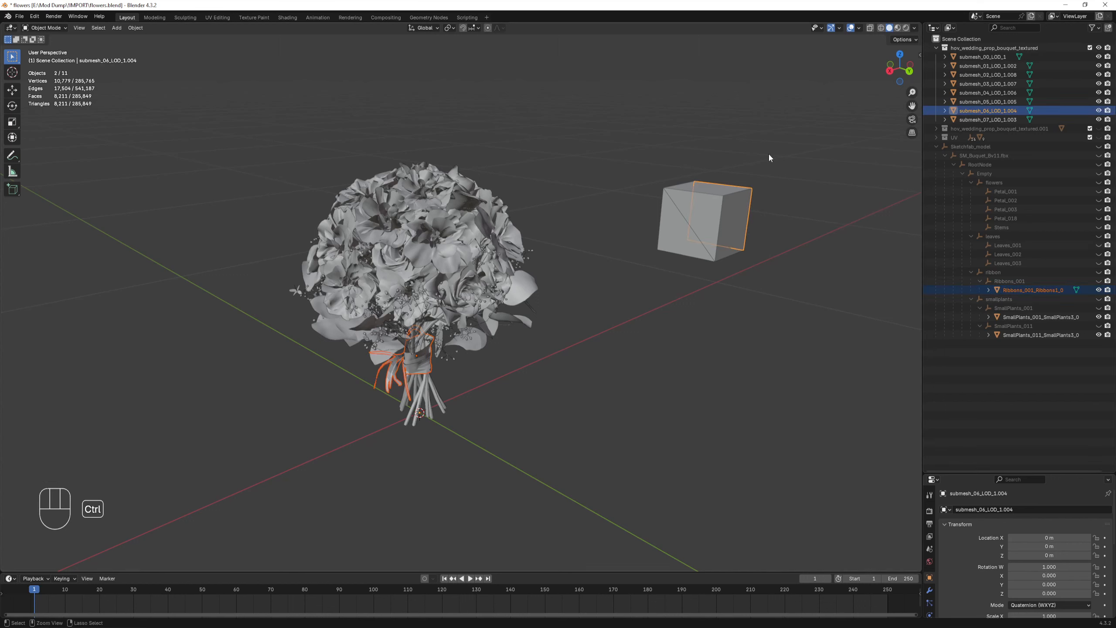
key(ctrl+j)
- Join the SmallPlants_001 mesh into submesh_07_LOD_1.003
click(1069, 307)
ctrl+click(986, 59)
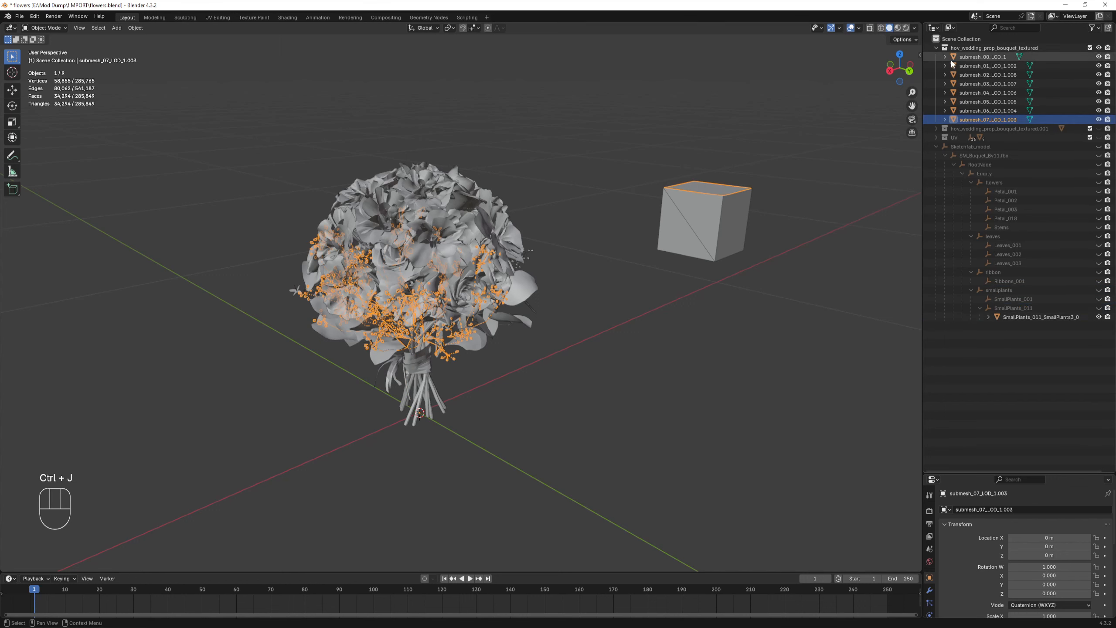
key(ctrl+j)
- Separate one triangle of the template cube's top face from submesh_07_LOD_1.003 into its own object
click(990, 119)
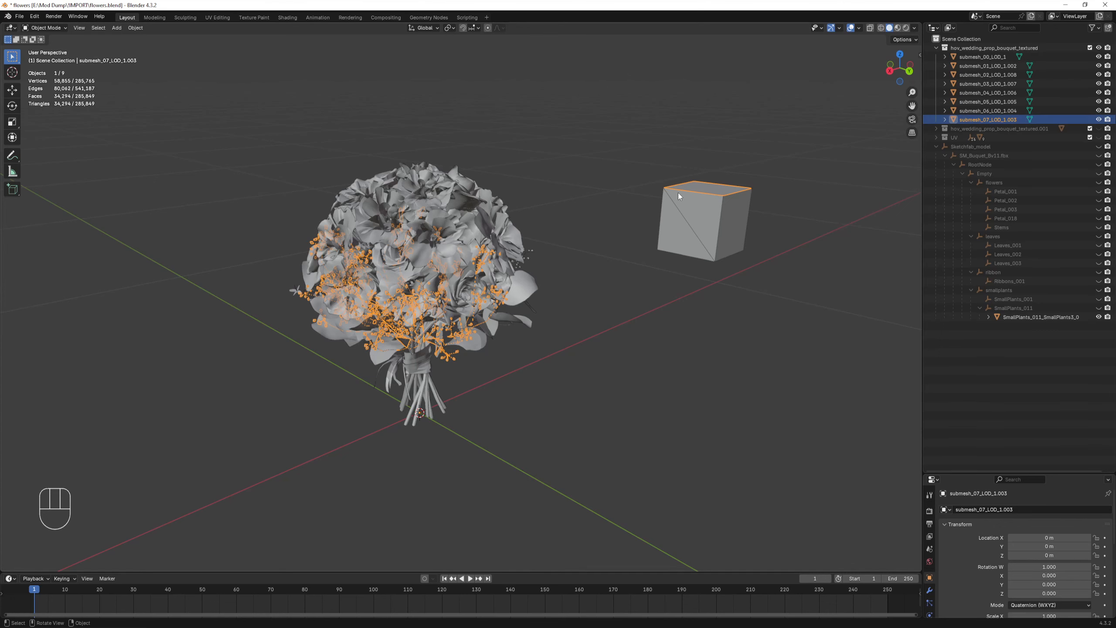
key(Tab)
middle_drag(769, 188, 631, 238)
drag(611, 216, 573, 238)
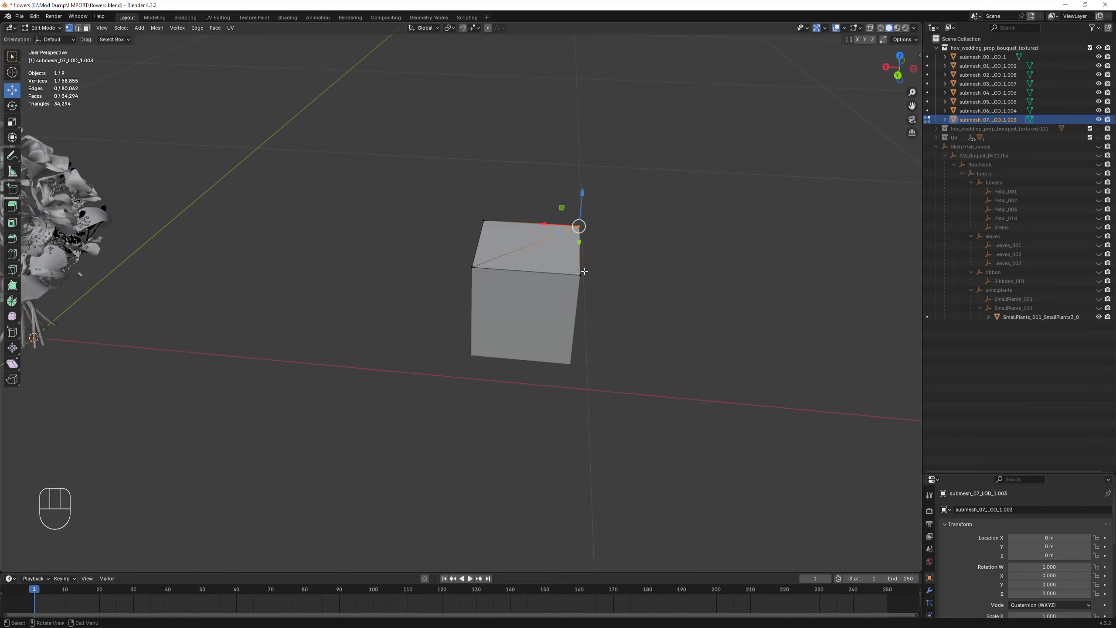
shift+click(578, 276)
shift+click(473, 268)
middle_drag(475, 271, 545, 282)
scroll(457, 299, down, 3)
shift+middle_drag(437, 311, 563, 185)
scroll(551, 225, up, 3)
scroll(567, 184, down, 1)
scroll(568, 184, up, 1)
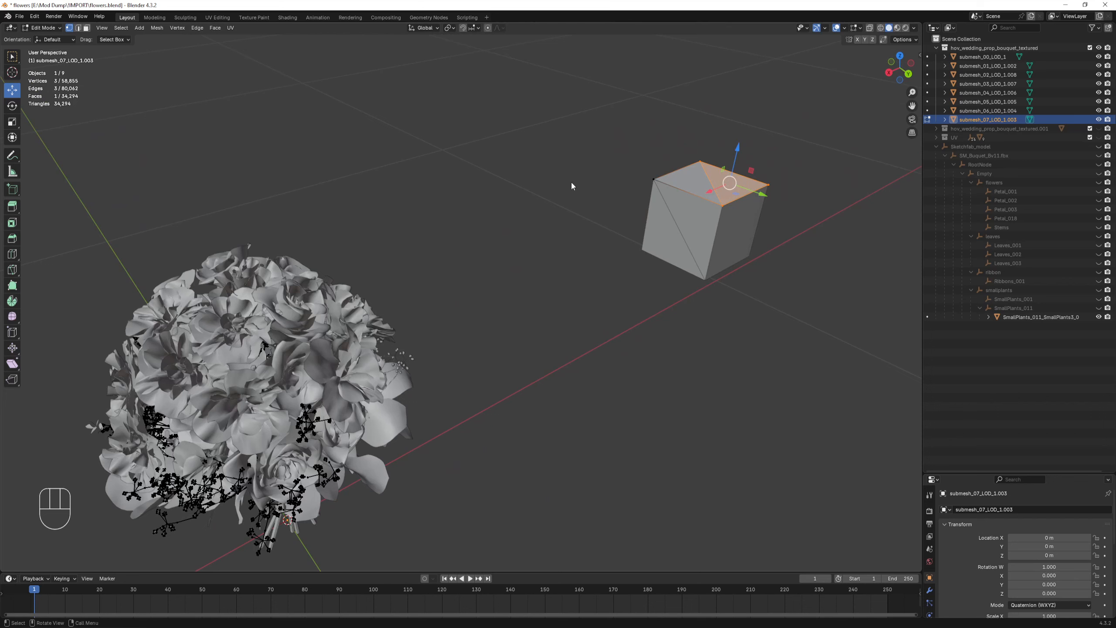
key(p)
click(554, 184)
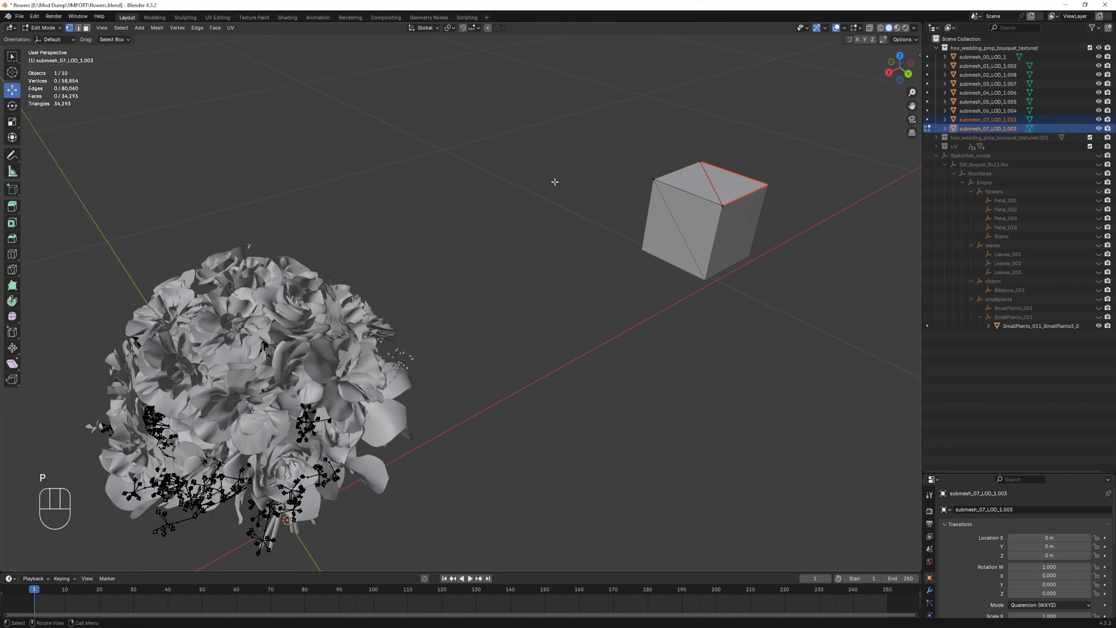
- Rename submesh_07_LOD_1.003 as submesh_08_LOD_1.003 and join the SmallPlants_011 mesh with it in Object Mode
double_click(998, 129)
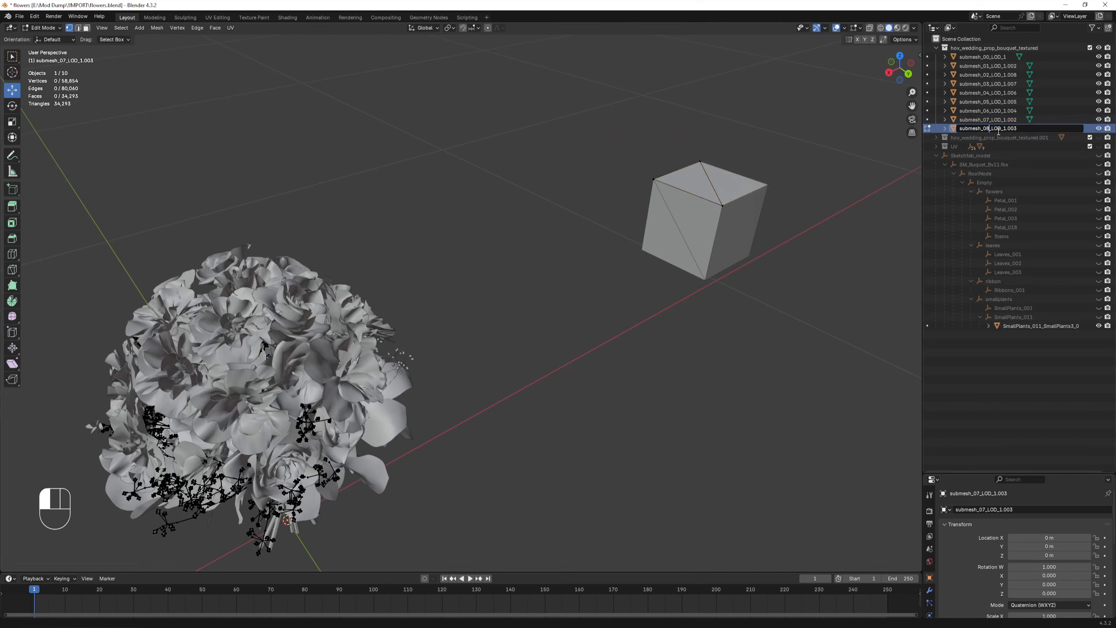
text(8)
key(Return)
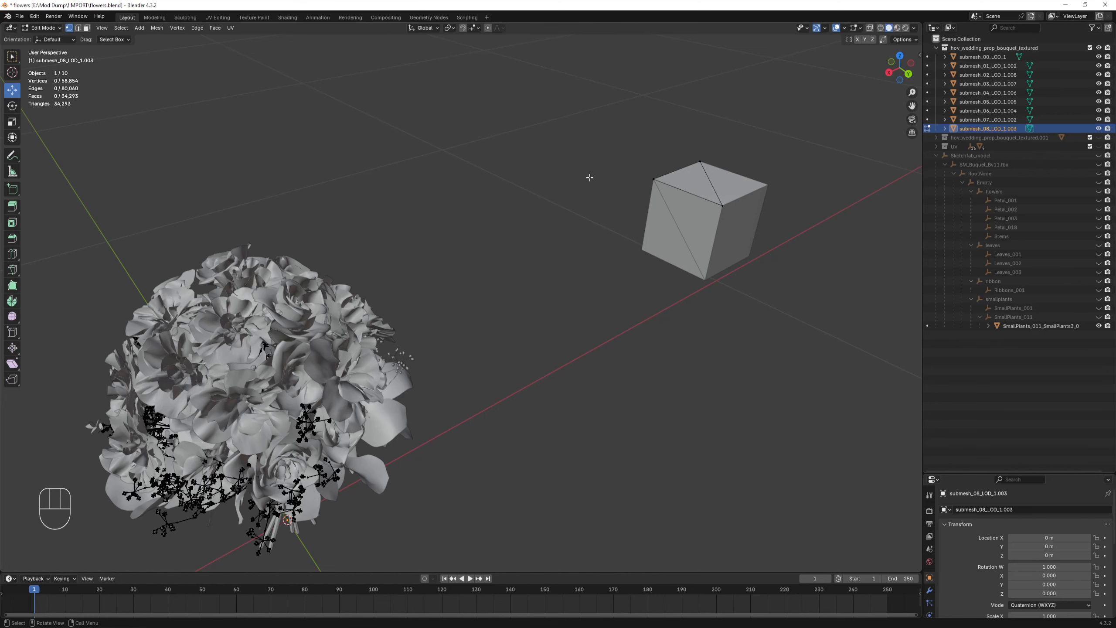
key(Tab)
key(ctrl+j)
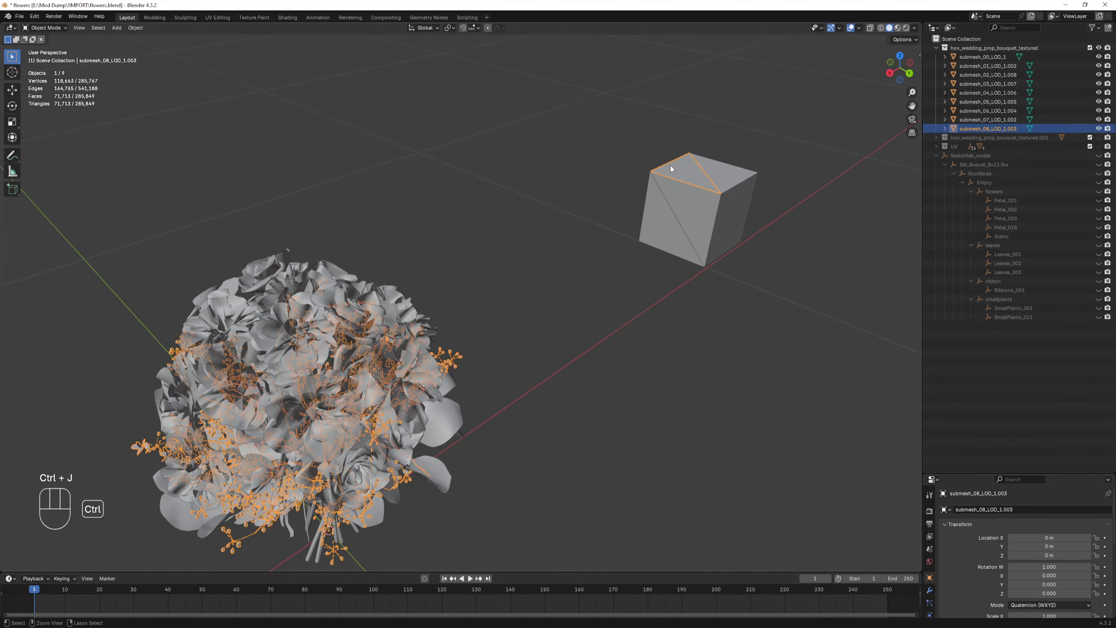
- Toggle the visibility of the submeshes to check which bouquet part each one contains
middle_drag(670, 166, 725, 169)
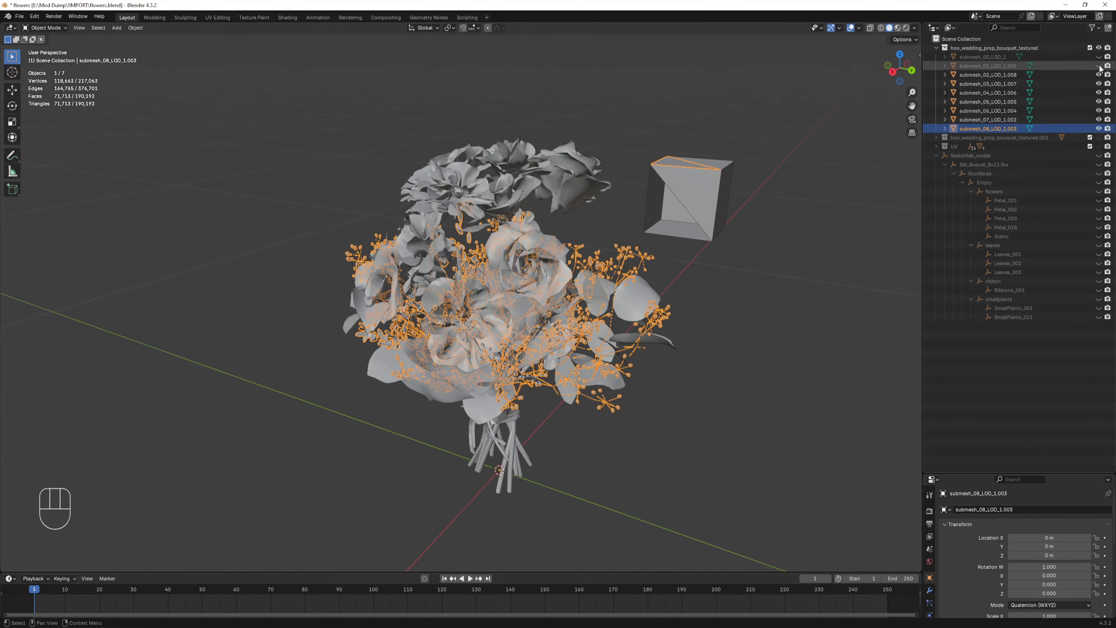
mouse_move(1099, 128)
mouse_down()
mouse_move(1099, 98)
mouse_move(1099, 129)
mouse_up()
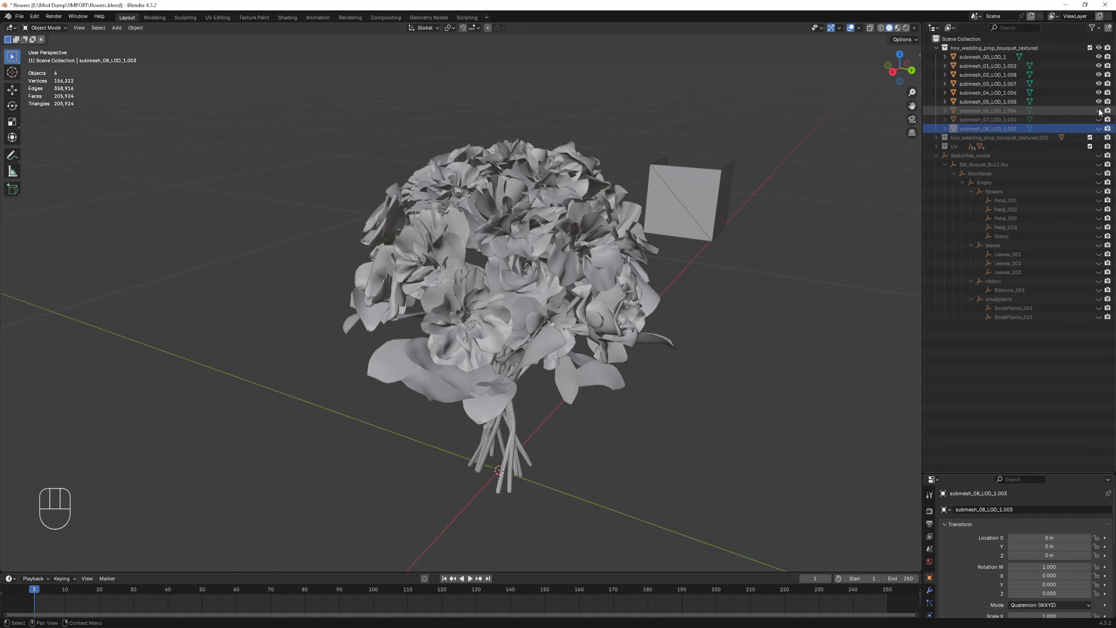
middle_drag(690, 165, 725, 184)
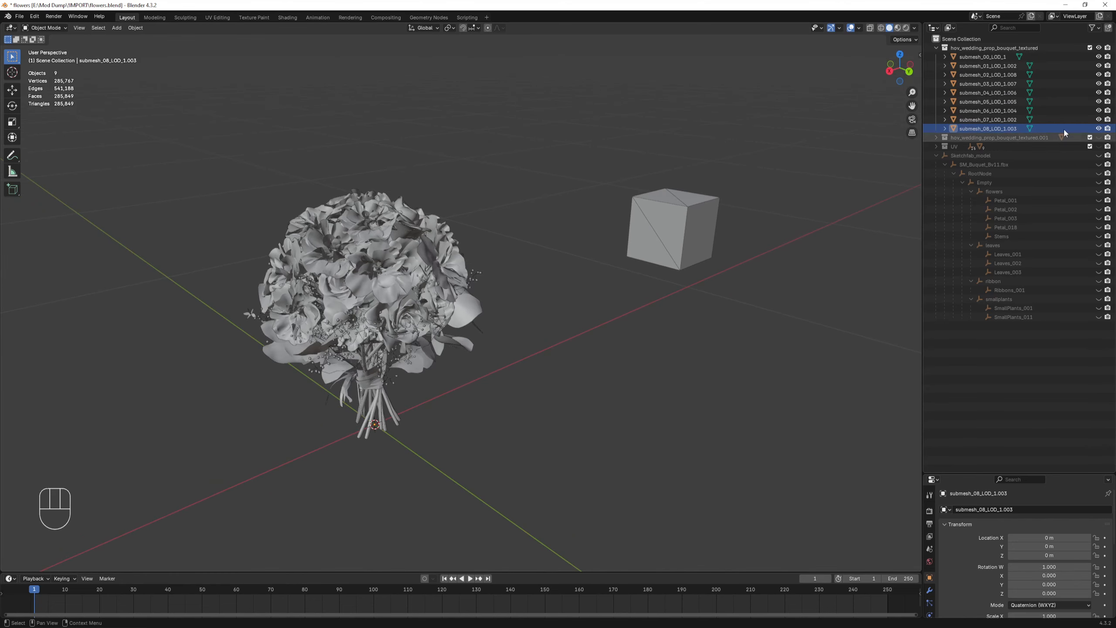
- Delete the template cube's geometry from all nine submeshes in wireframe Edit Mode, keeping the bouquet, and return to Object Mode
click(987, 58)
key(Tab)
shift+click(987, 128)
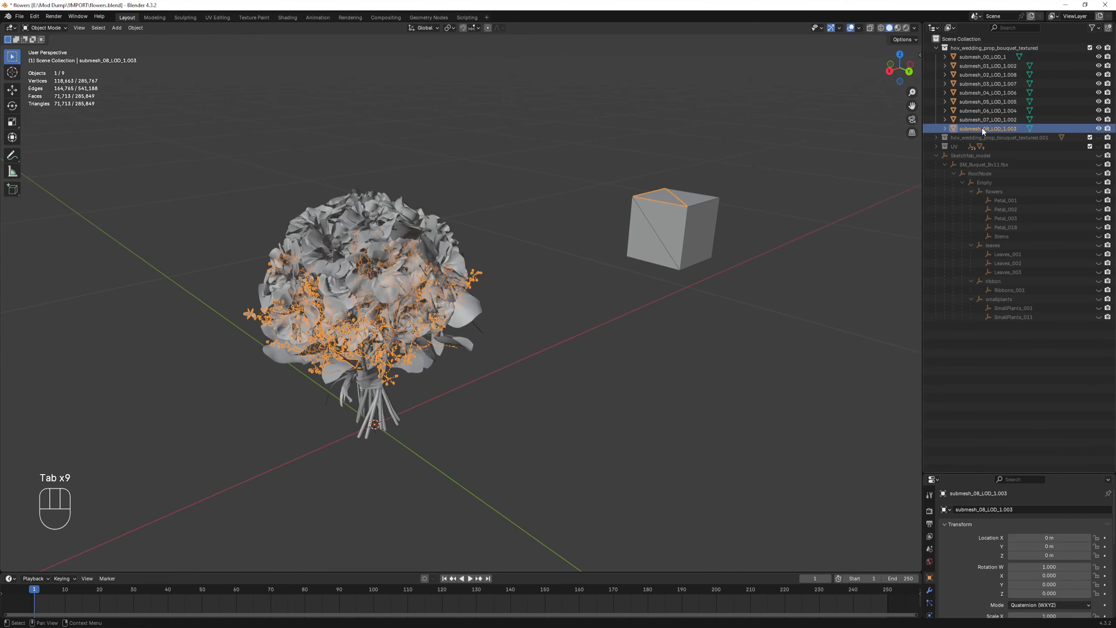
key(Tab)
middle_drag(759, 161, 644, 141)
key(shift+z)
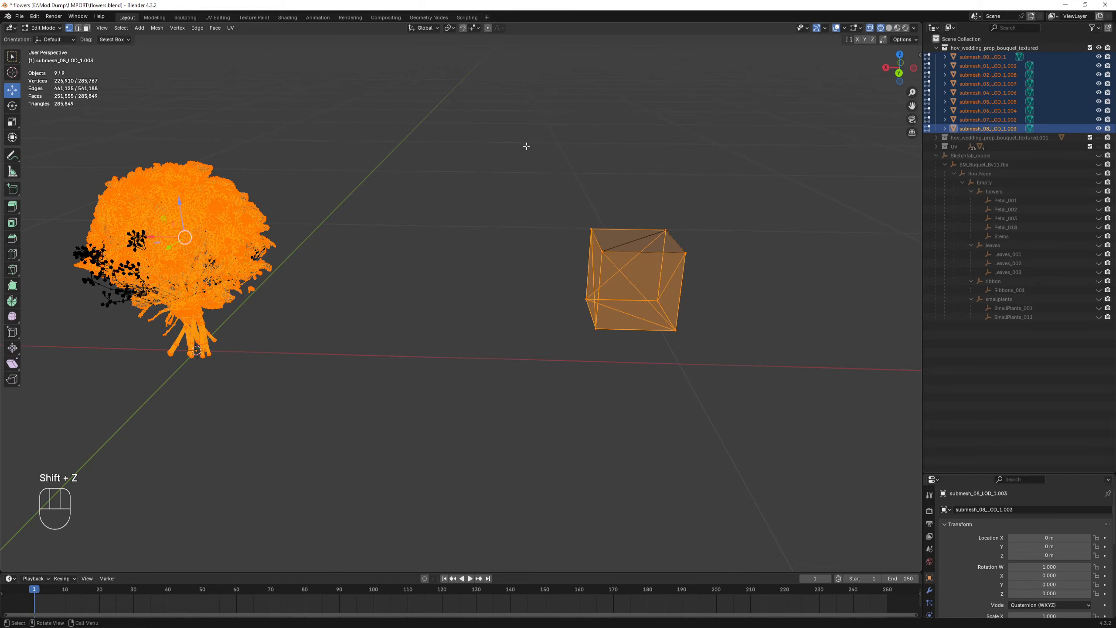
drag(524, 145, 824, 500)
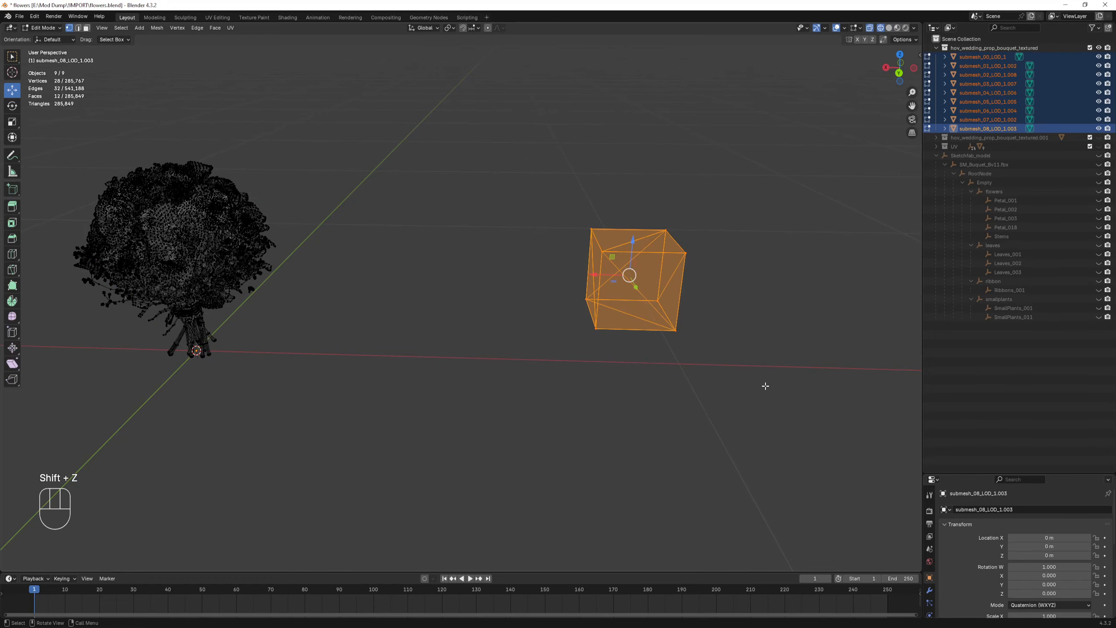
key(x)
click(725, 385)
key(Home)
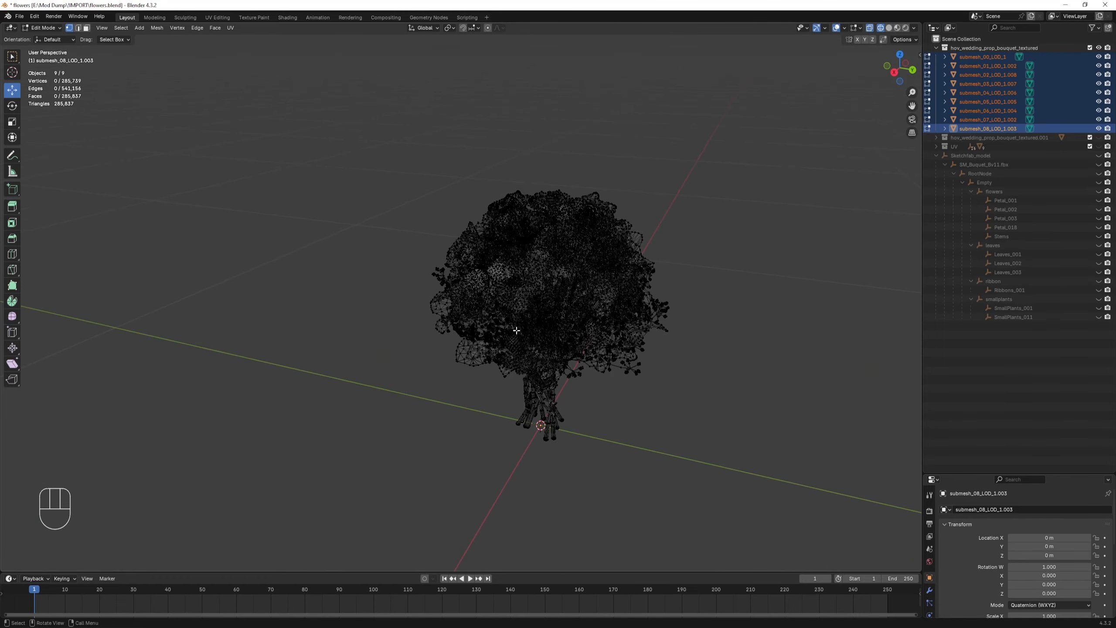
scroll(498, 324, up, 2)
key(Tab)
middle_drag(439, 452, 485, 384)
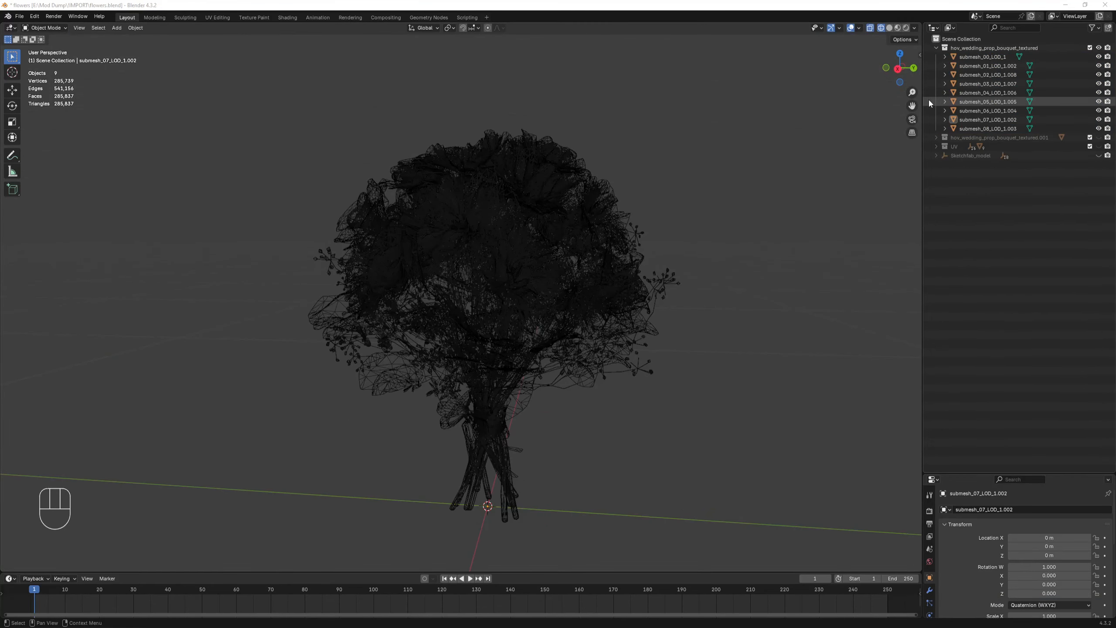
- Inspect submesh_00_LOD_1 in the UV Editing workspace, framing its UV layout and the mesh, and enlarge the object list
click(985, 57)
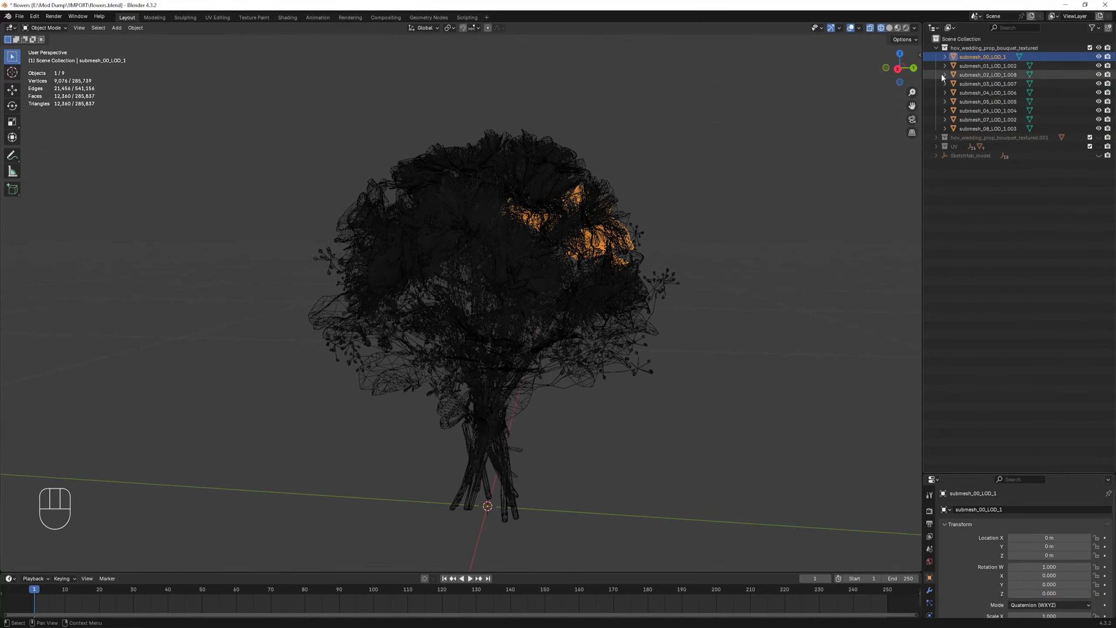
click(217, 17)
key(a)
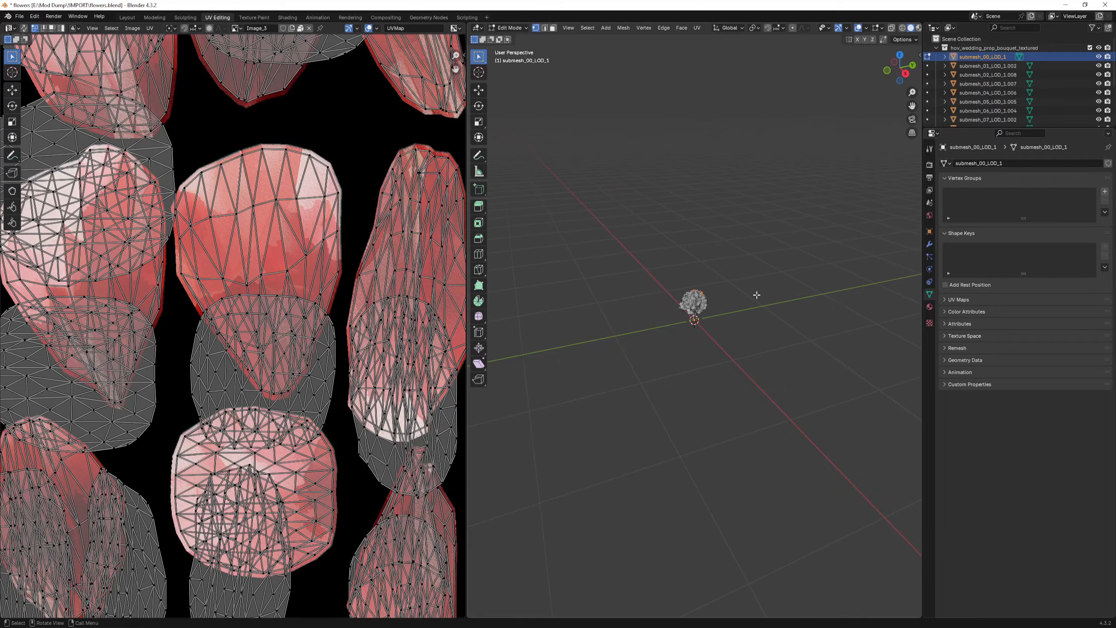
scroll(261, 292, down, 2)
scroll(262, 291, down, 2)
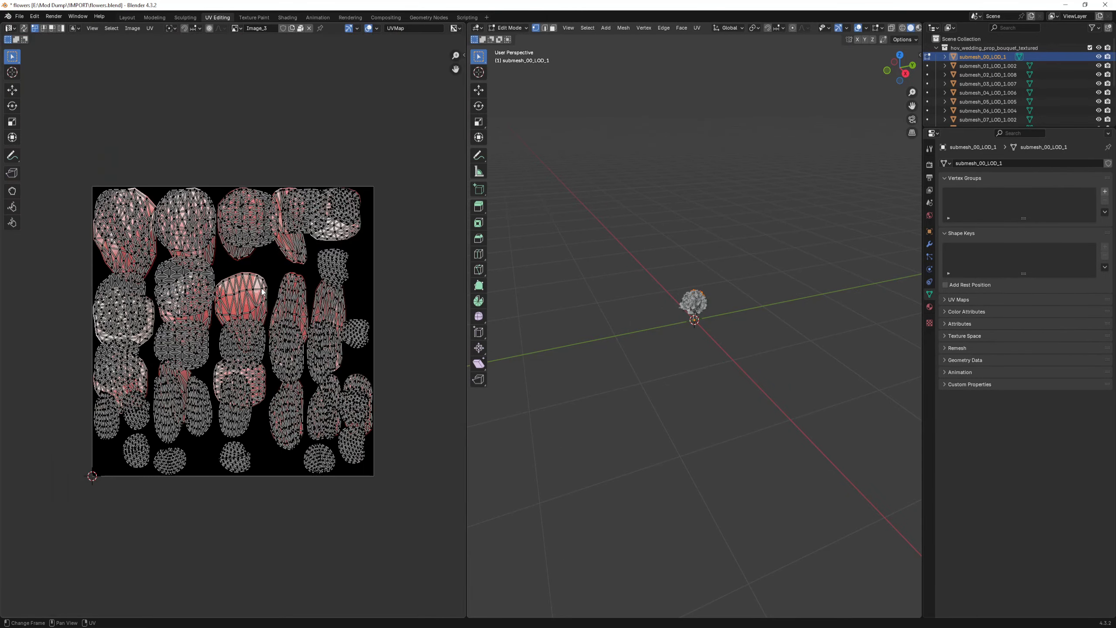
key(Home)
key(KP_Decimal)
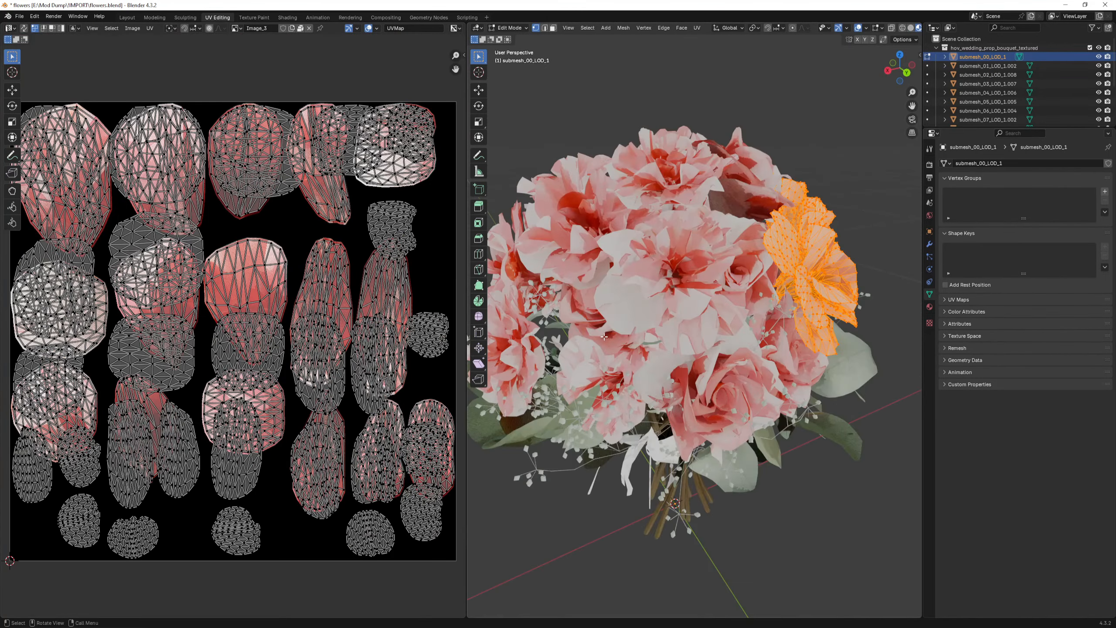
scroll(779, 297, down, 4)
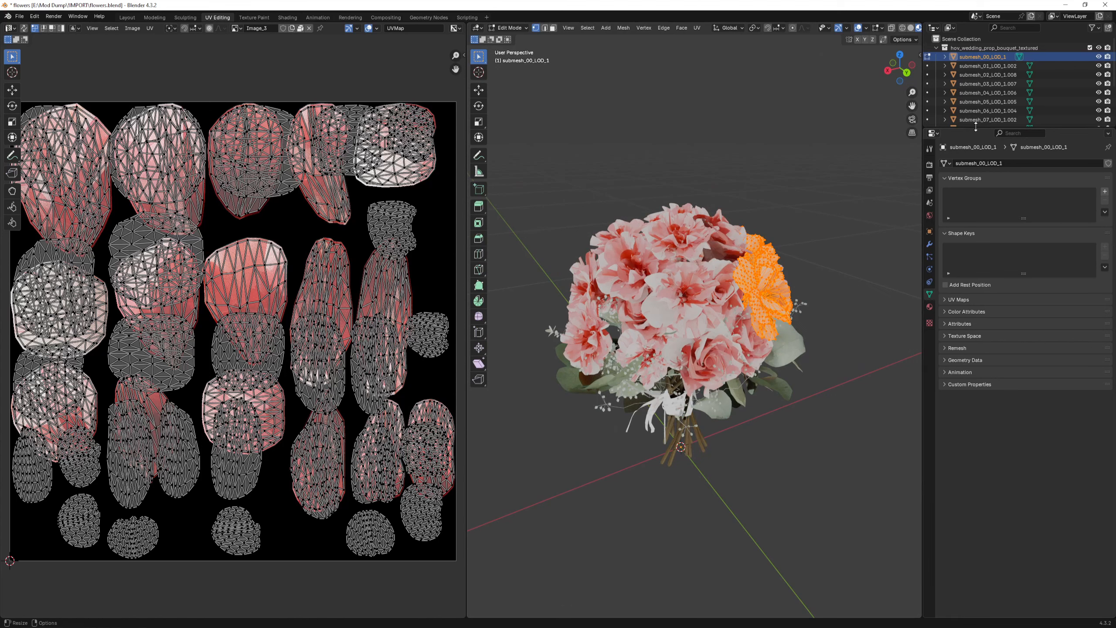
drag(989, 128, 974, 198)
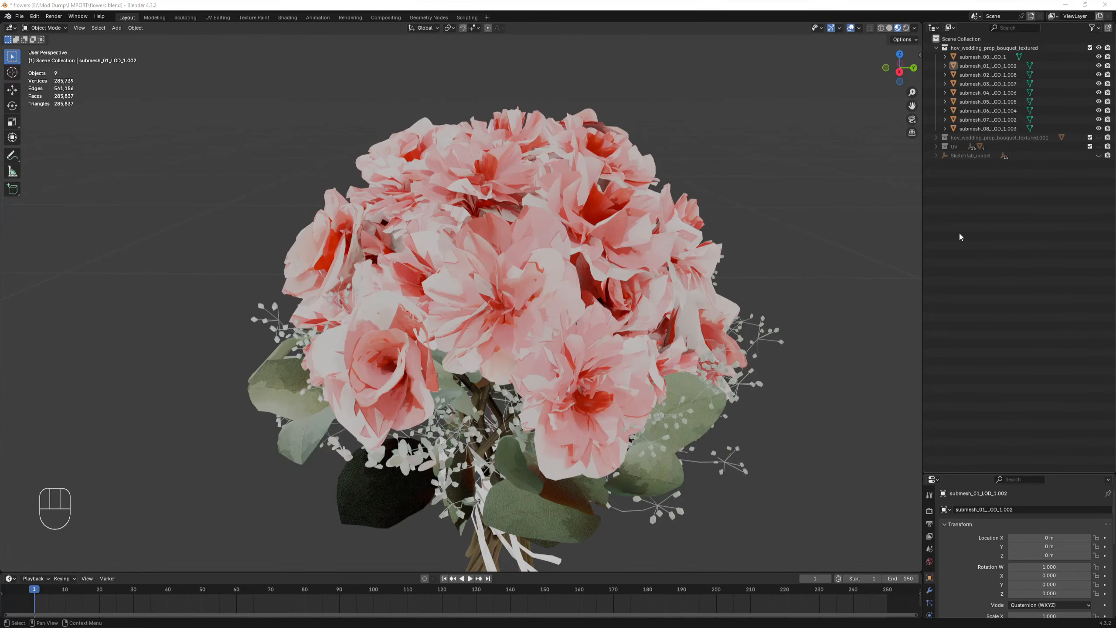
- Inspect submesh_00_LOD_1 in the UV Editing workspace, comparing its full UV layout with the petal images Image_3 and Image_4
click(973, 62)
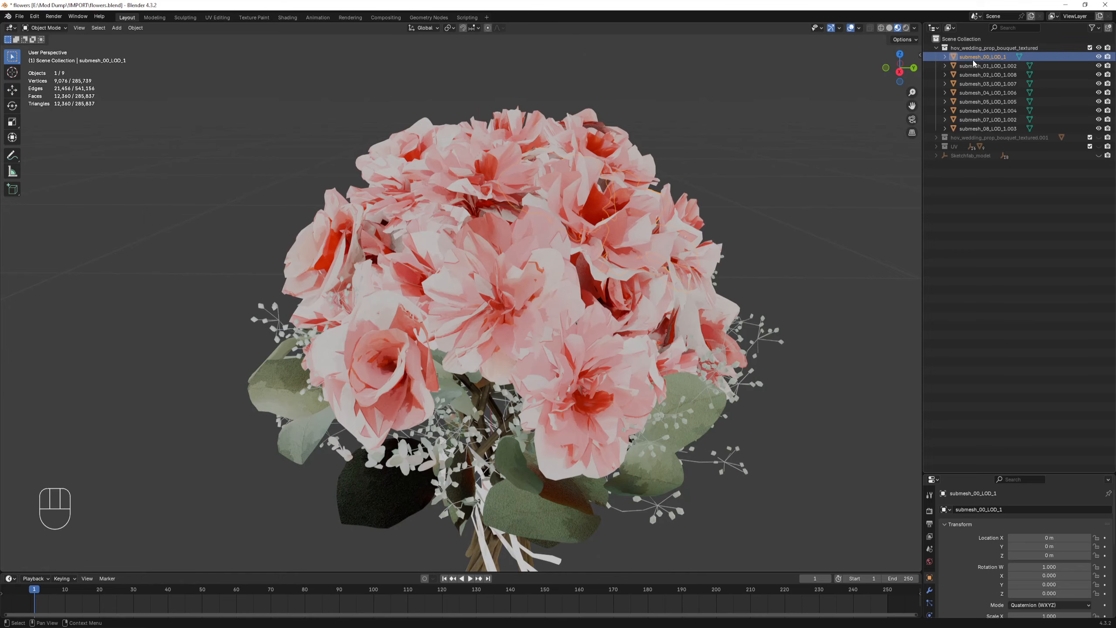
middle_drag(470, 328, 471, 352)
click(222, 18)
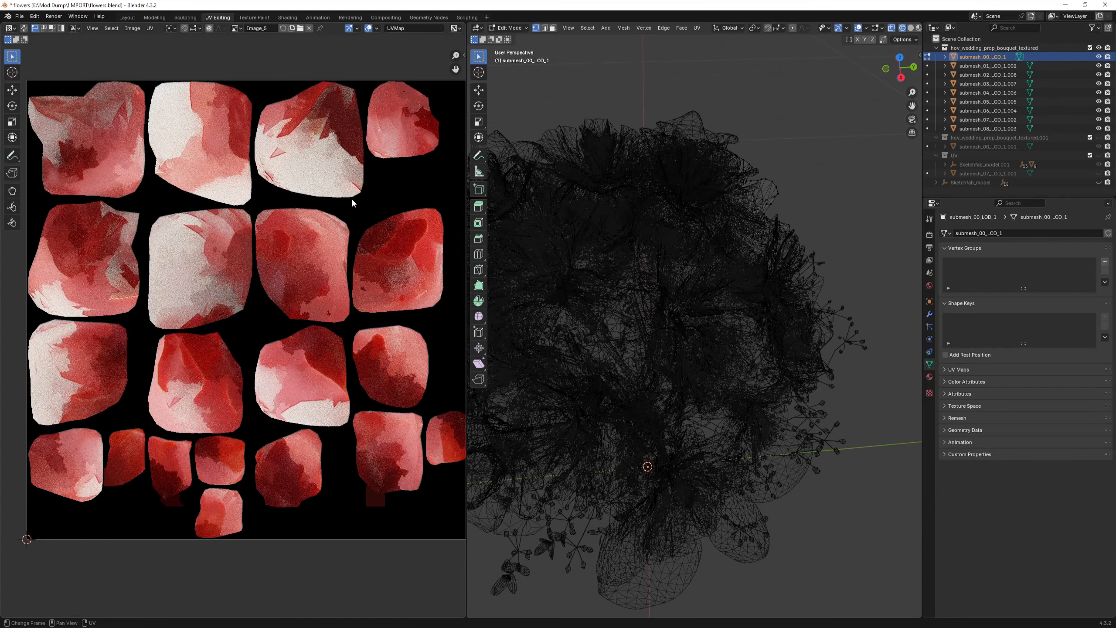
key(a)
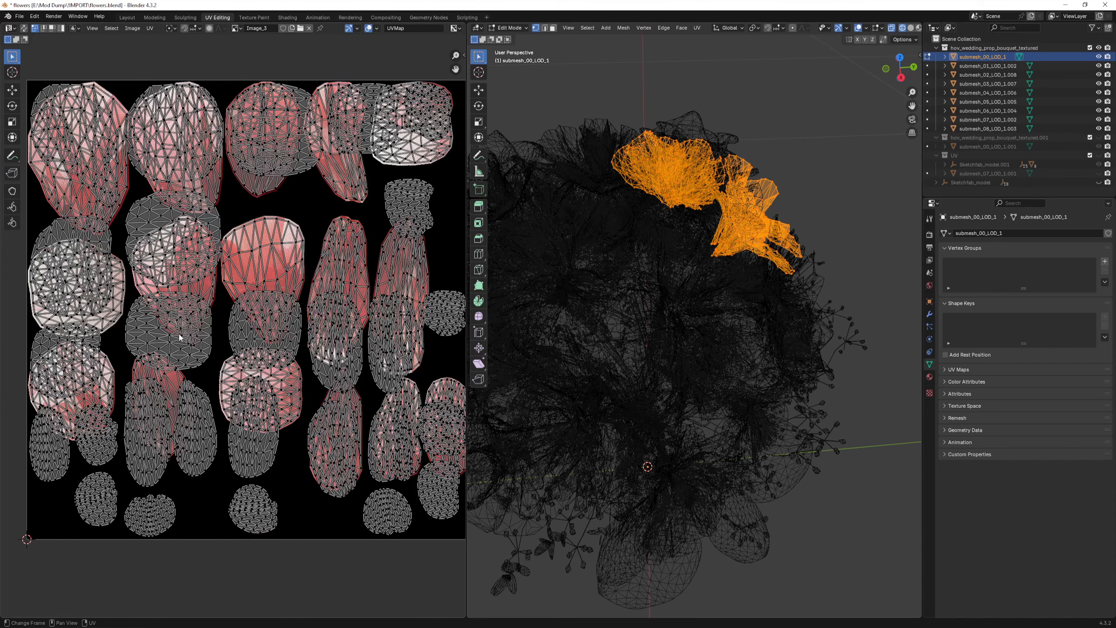
scroll(180, 337, down, 1)
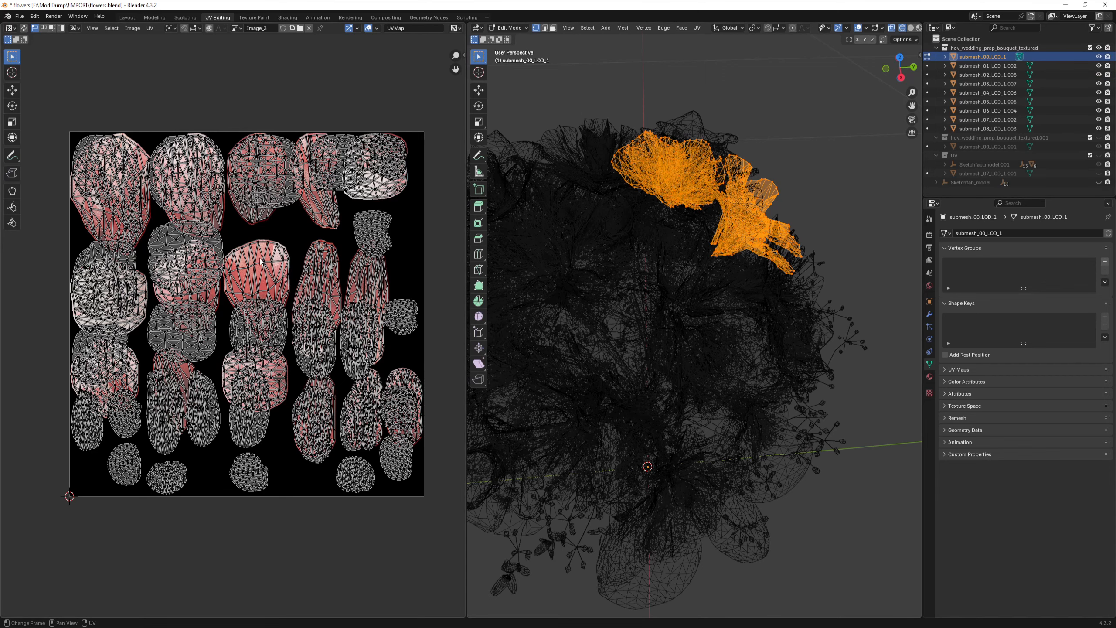
scroll(260, 262, up, 1)
scroll(229, 172, down, 1)
scroll(213, 179, up, 1)
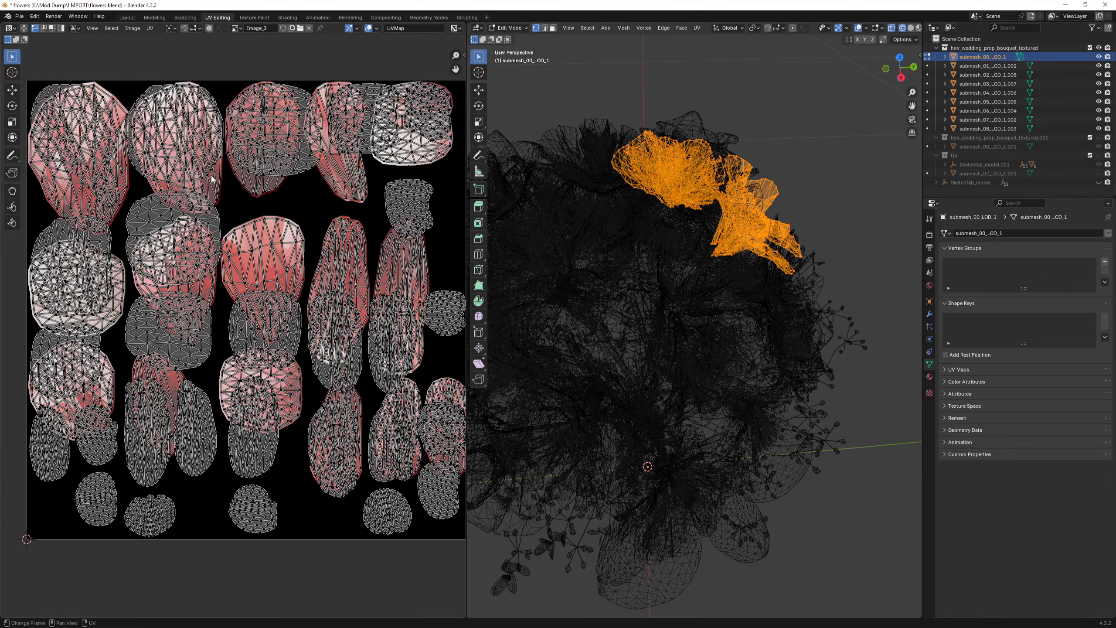
click(285, 164)
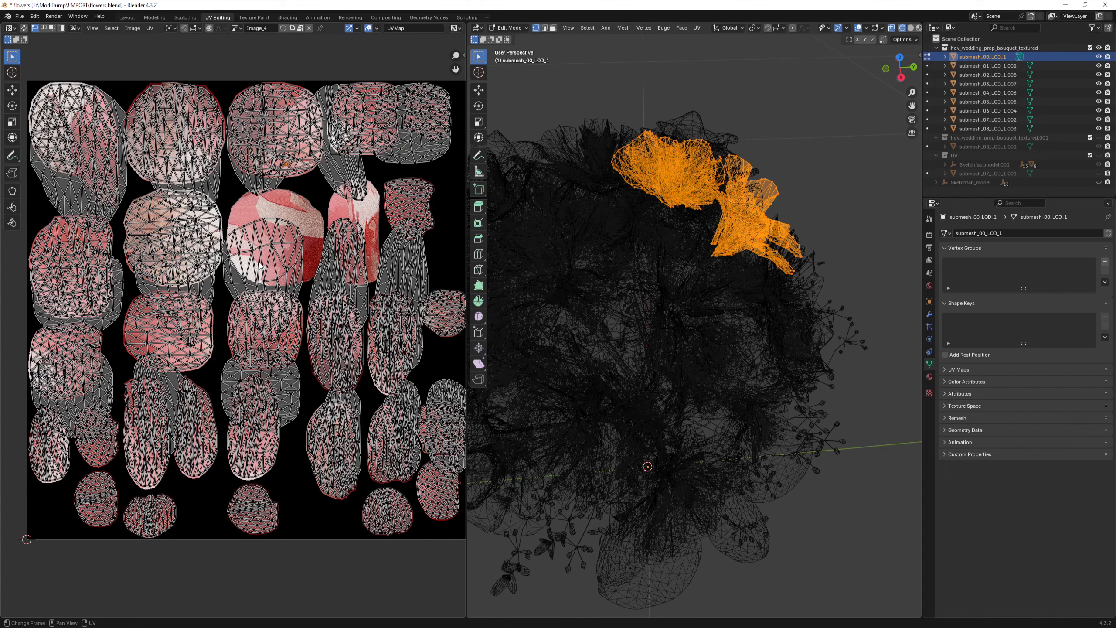
scroll(358, 210, up, 1)
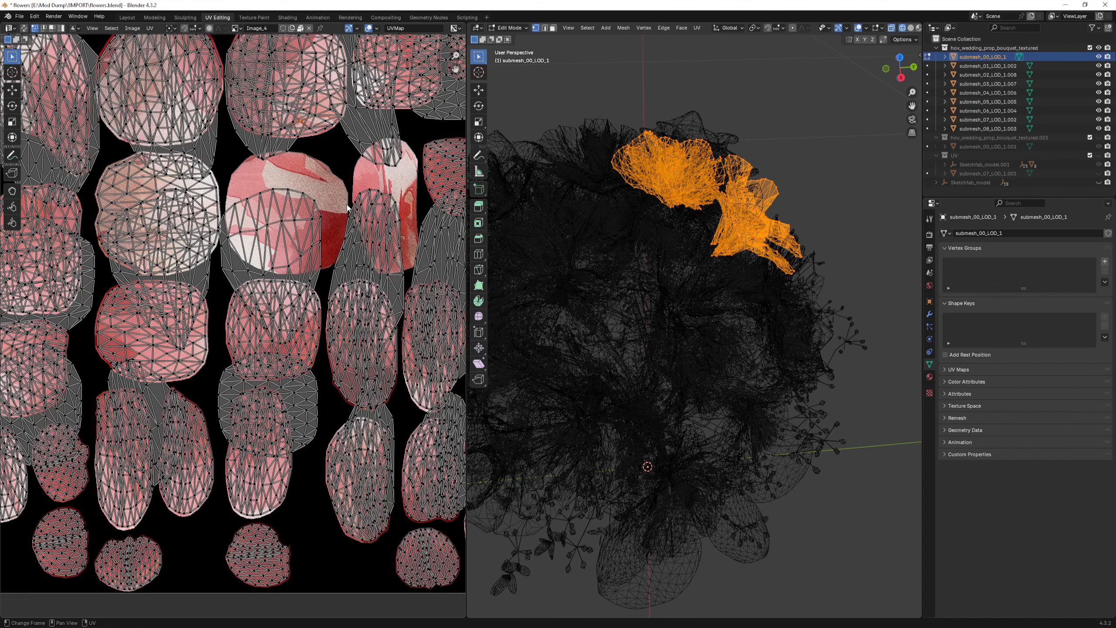
scroll(358, 210, down, 1)
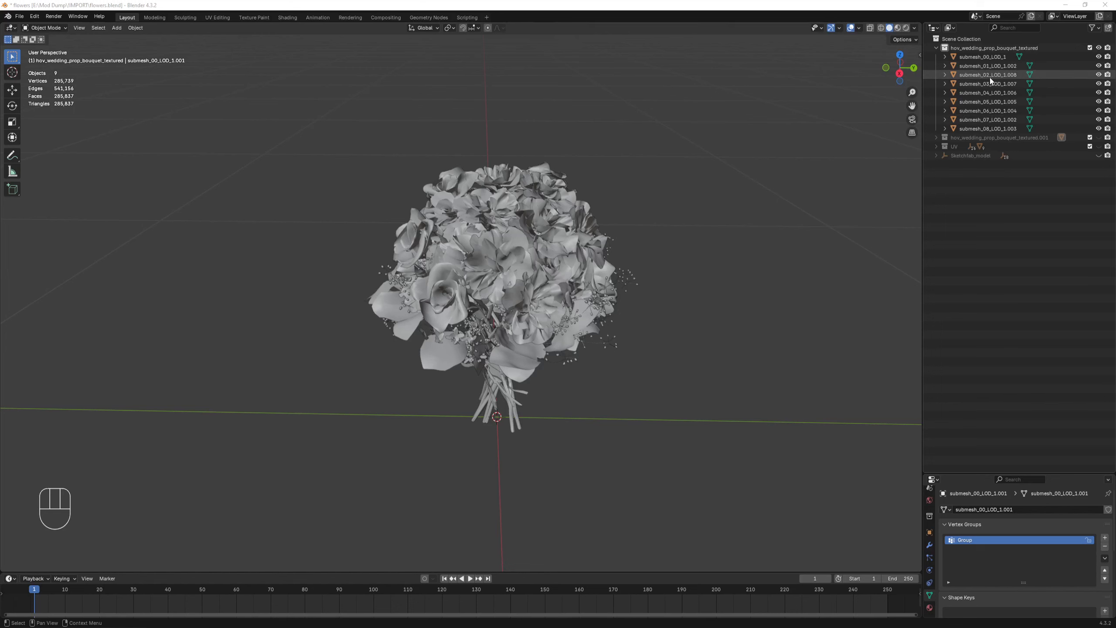
- Export all nine submeshes as Cyberpunk GLB over hov_wedding_prop_bouquet_textured.glb, limited to selected meshes, as a static prop with transforms applied
click(980, 57)
shift+click(988, 128)
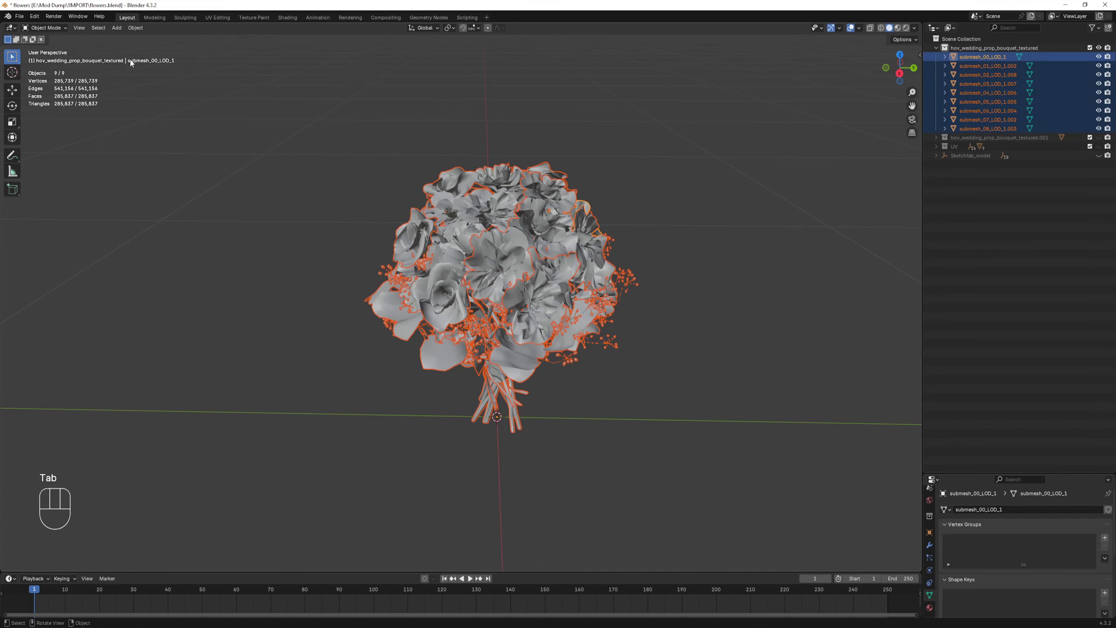
click(19, 16)
mouse_move(52, 153)
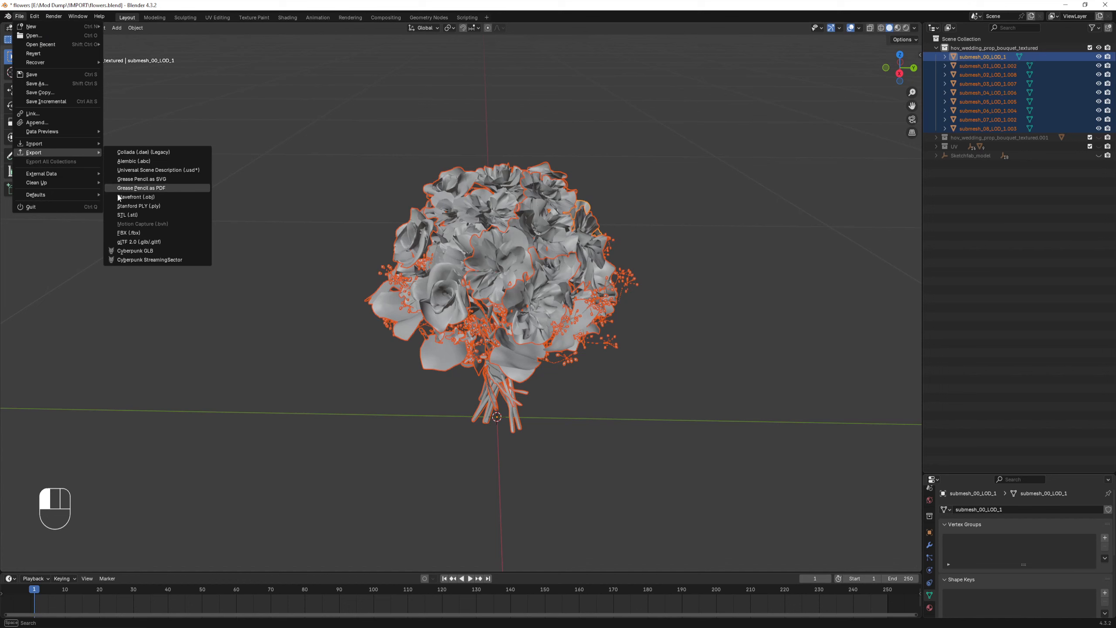
click(149, 250)
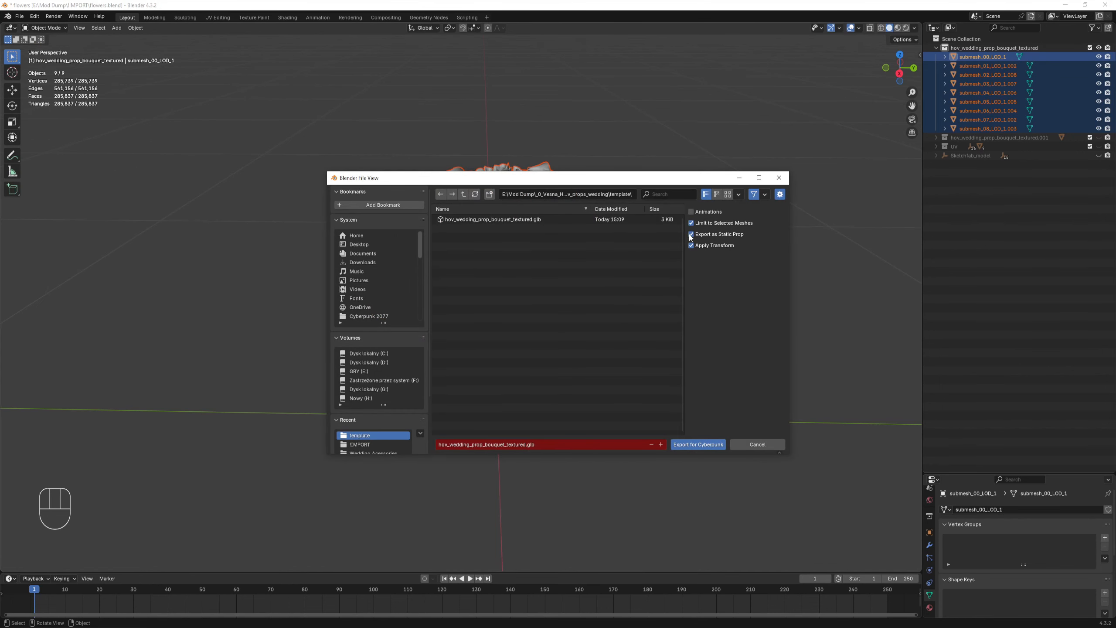
click(697, 444)
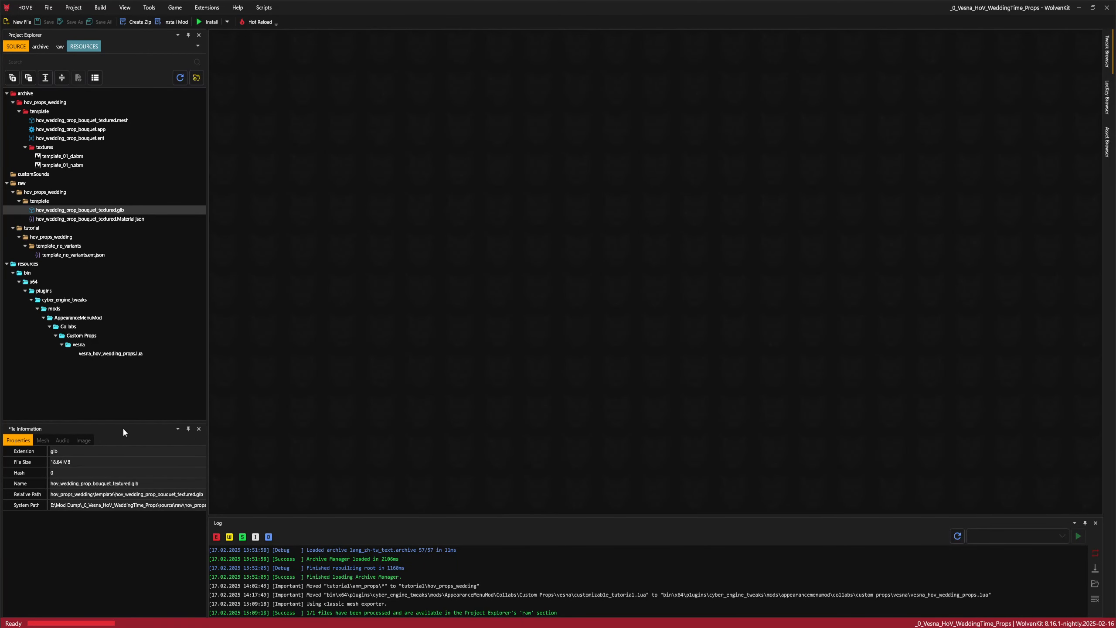
- In WolvenKit, dock File Information above the main workspace and the Log beneath the Project Explorer
drag(122, 427, 657, 238)
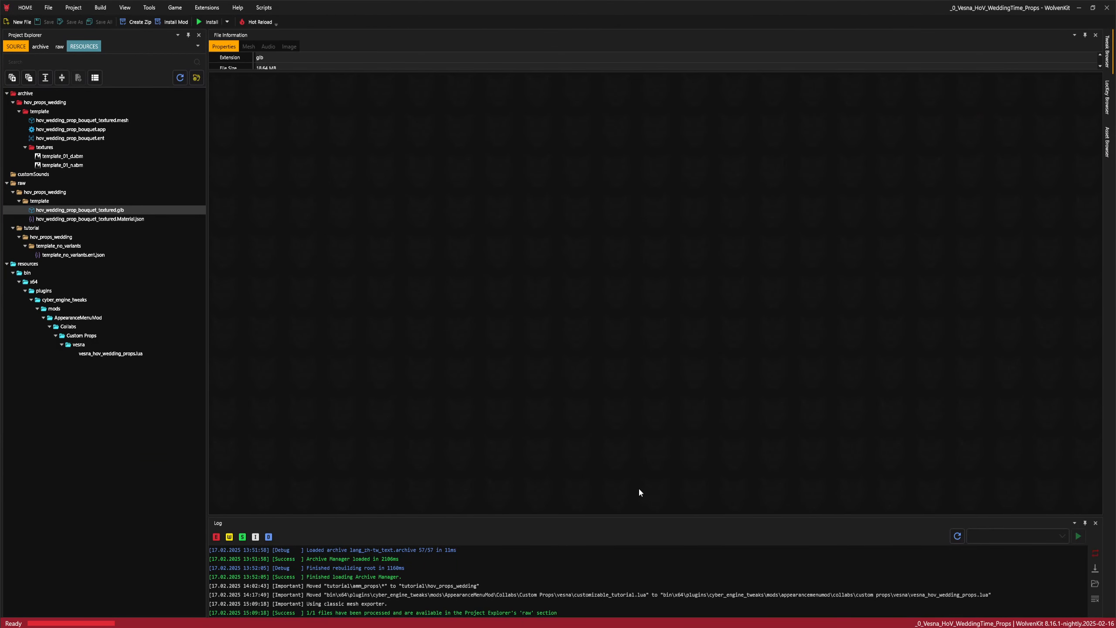
drag(631, 524, 104, 344)
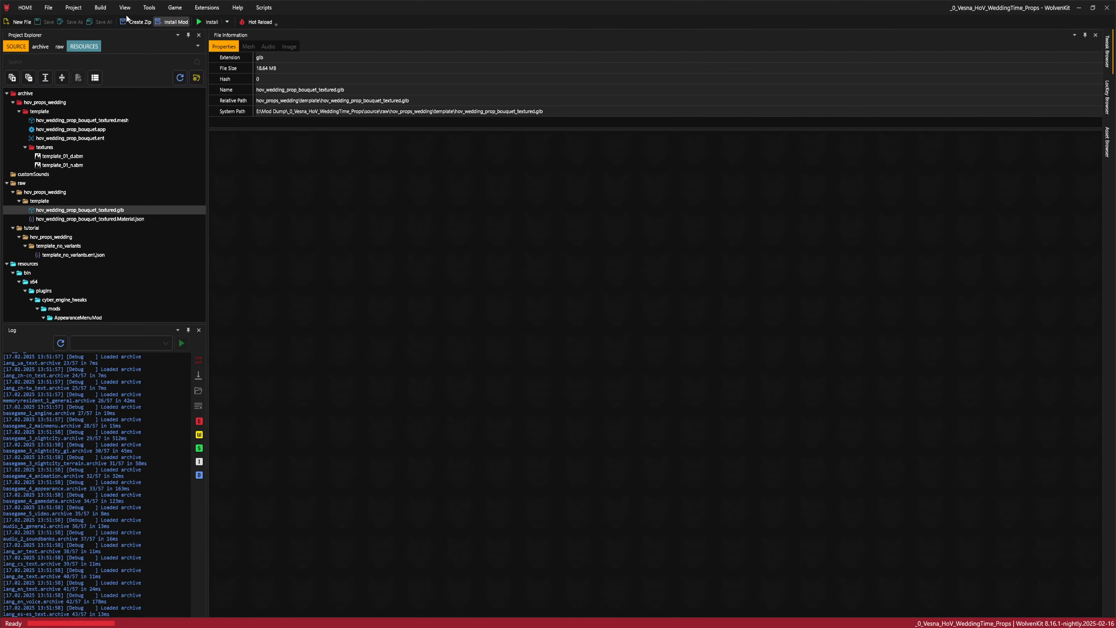
- Import hov_wedding_prop_bouquet_textured.glb into the project's mesh with the Import Tool and check the bouquet in the mesh preview
click(148, 8)
click(163, 79)
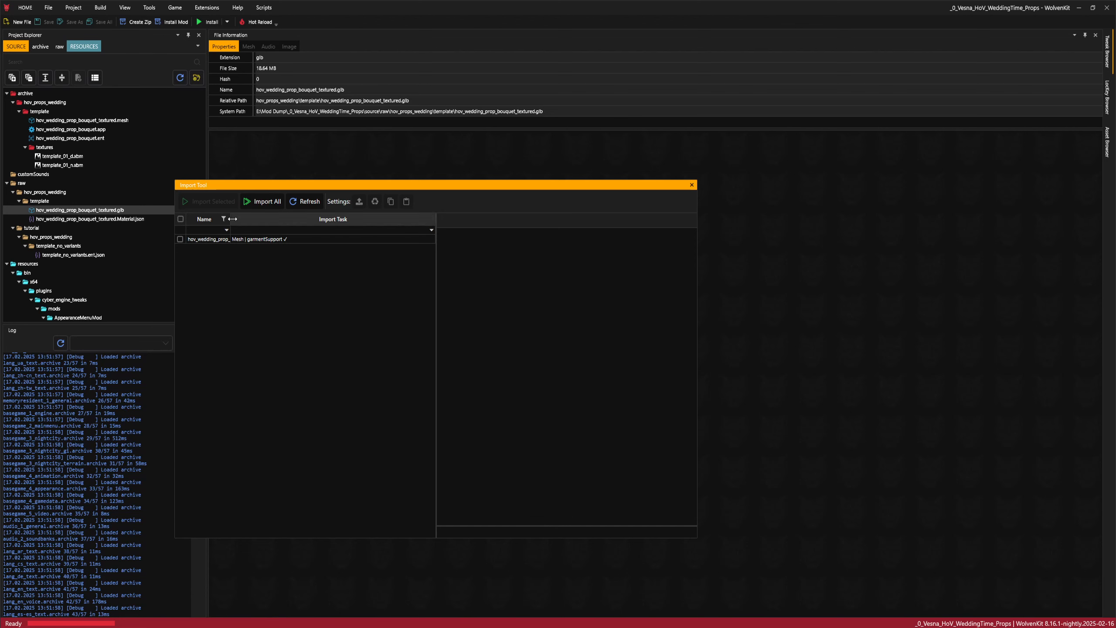
drag(233, 219, 288, 219)
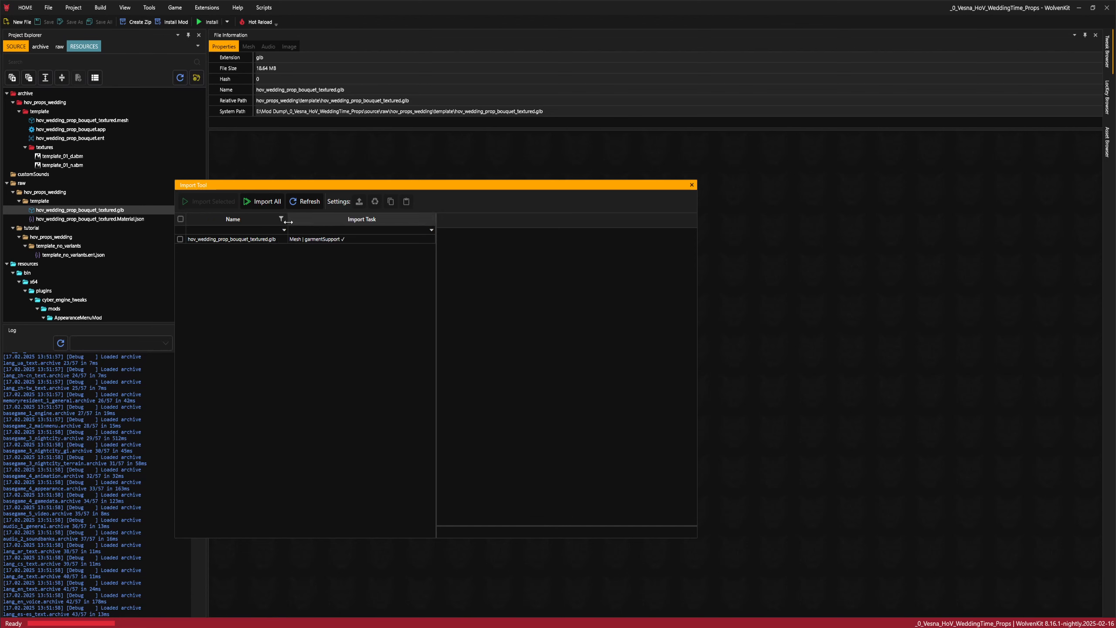
click(180, 239)
click(200, 201)
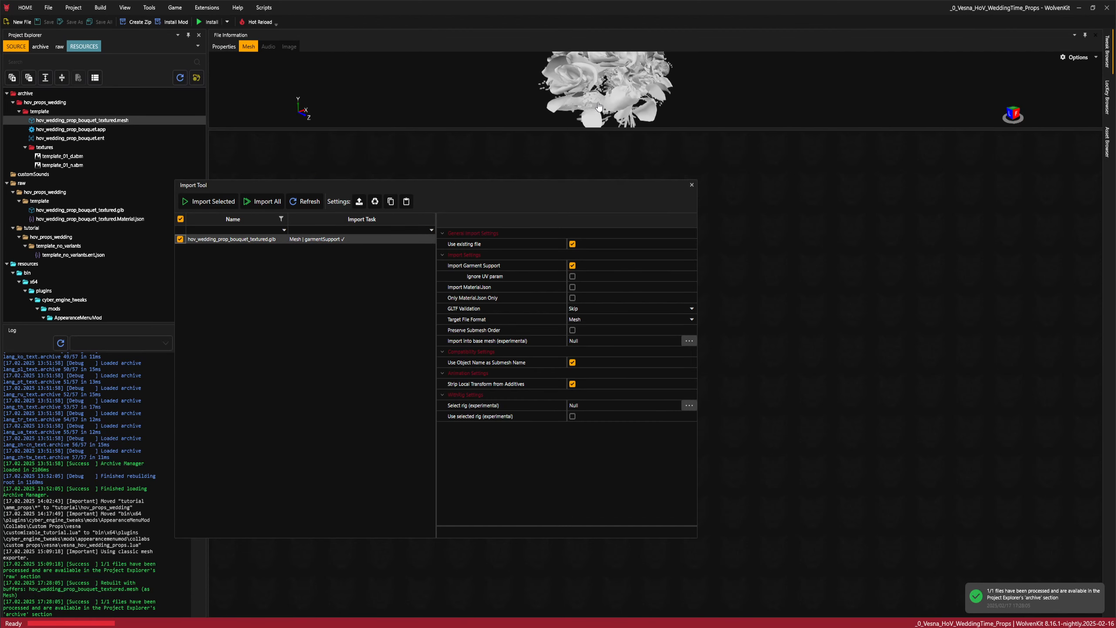
drag(599, 107, 398, 39)
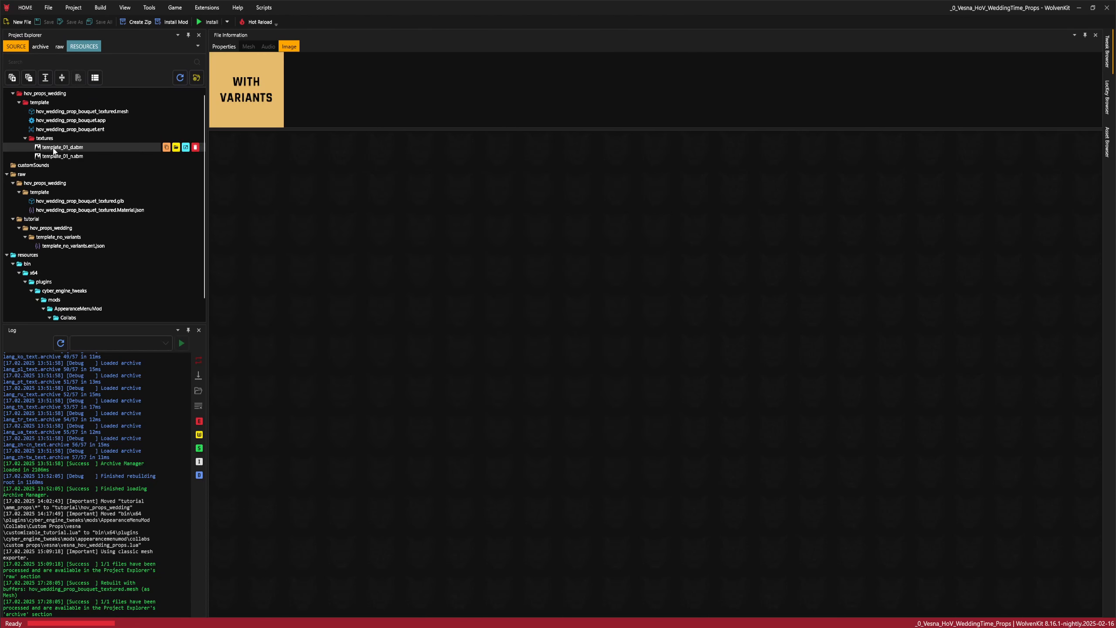
- Show template_01_d.xbm in its Windows folder and make three copies of it there
right_click(54, 150)
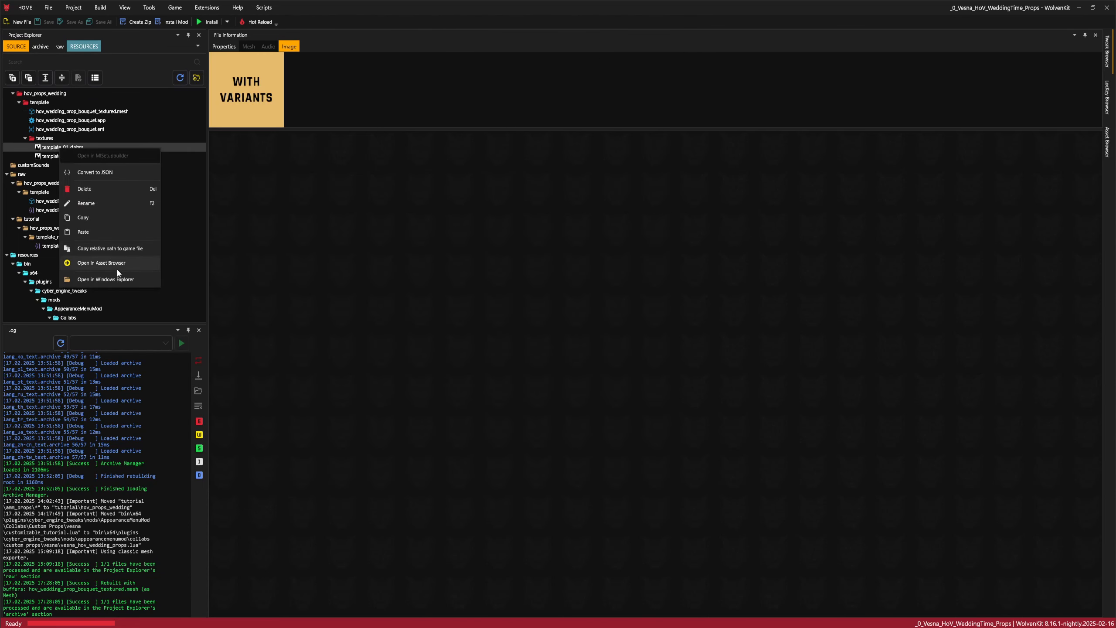
click(117, 280)
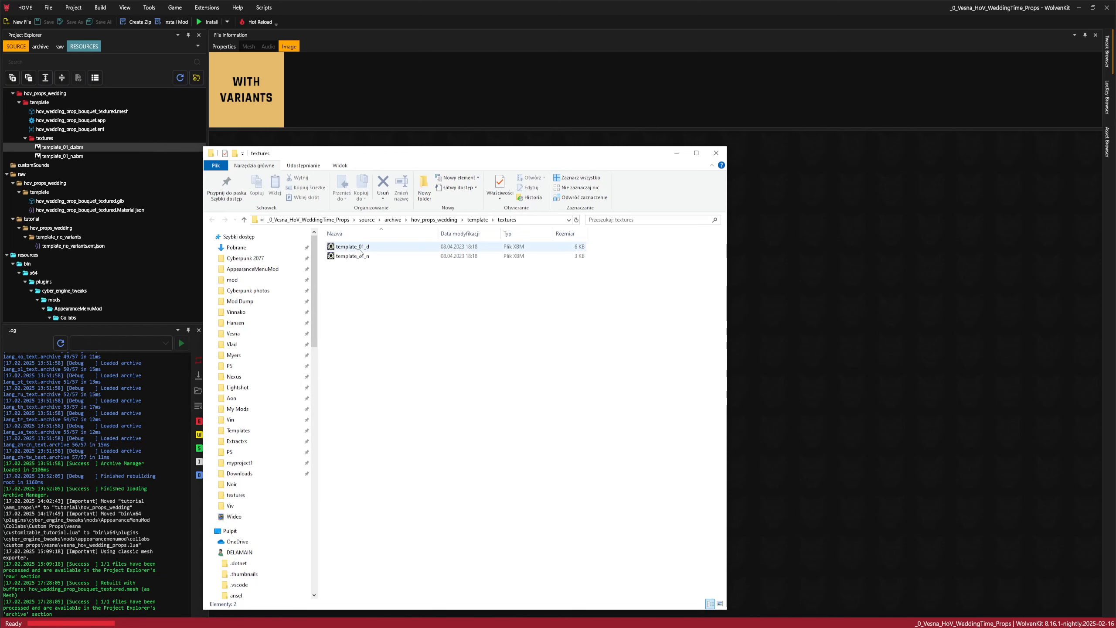
right_click(360, 249)
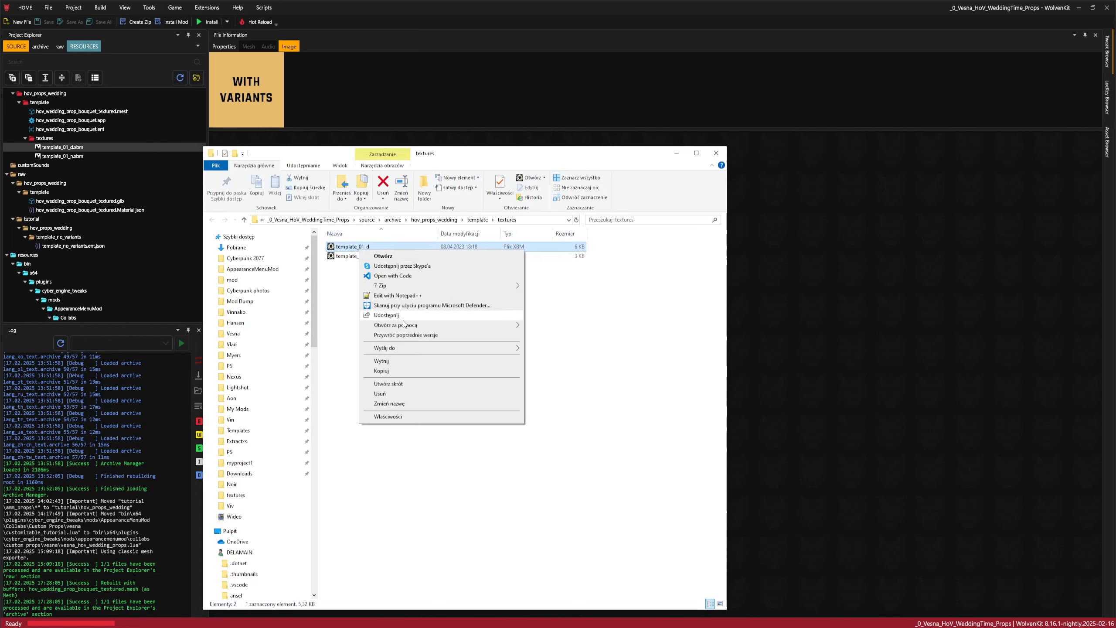
click(386, 372)
right_click(386, 373)
click(432, 446)
key(ctrl+v)
key(ctrl+v)
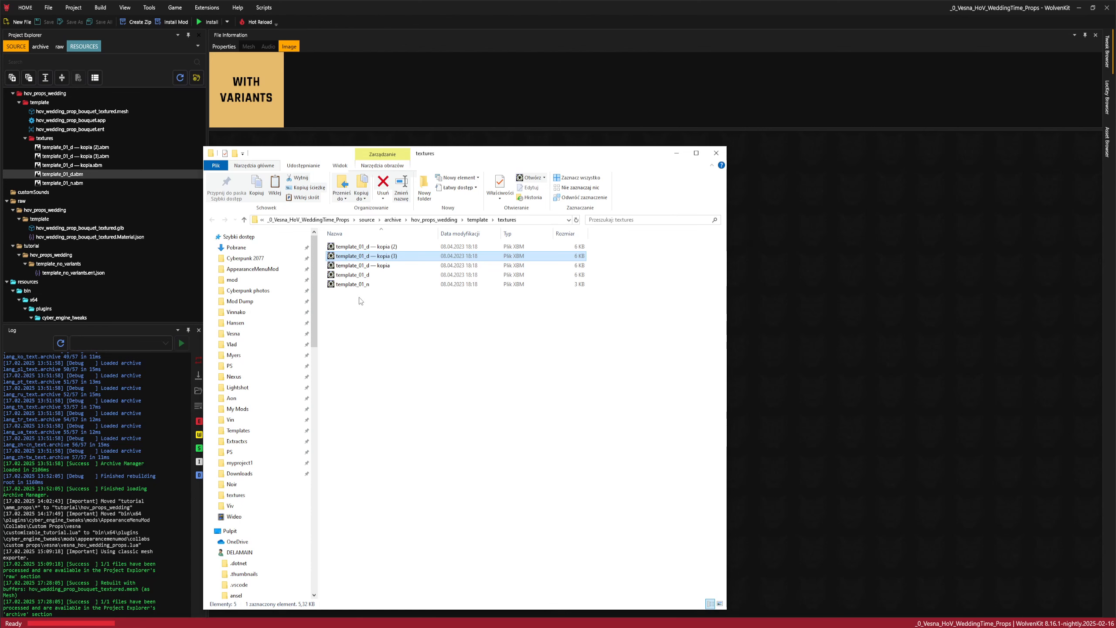
- Delete the template_01_n texture from the archive textures folder
click(354, 287)
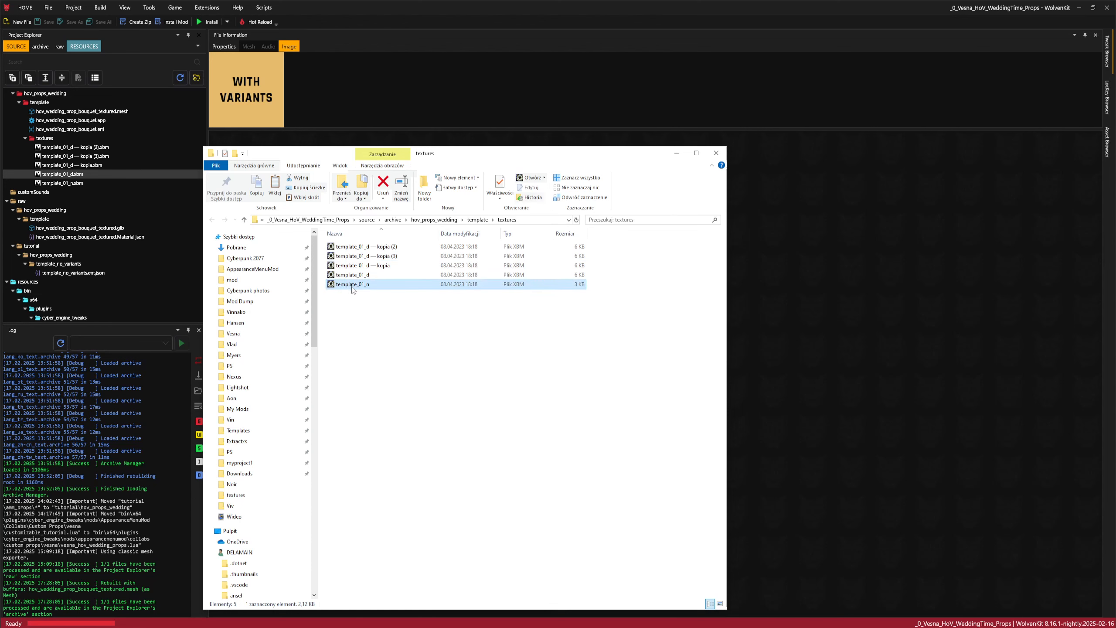
right_click(352, 286)
click(387, 430)
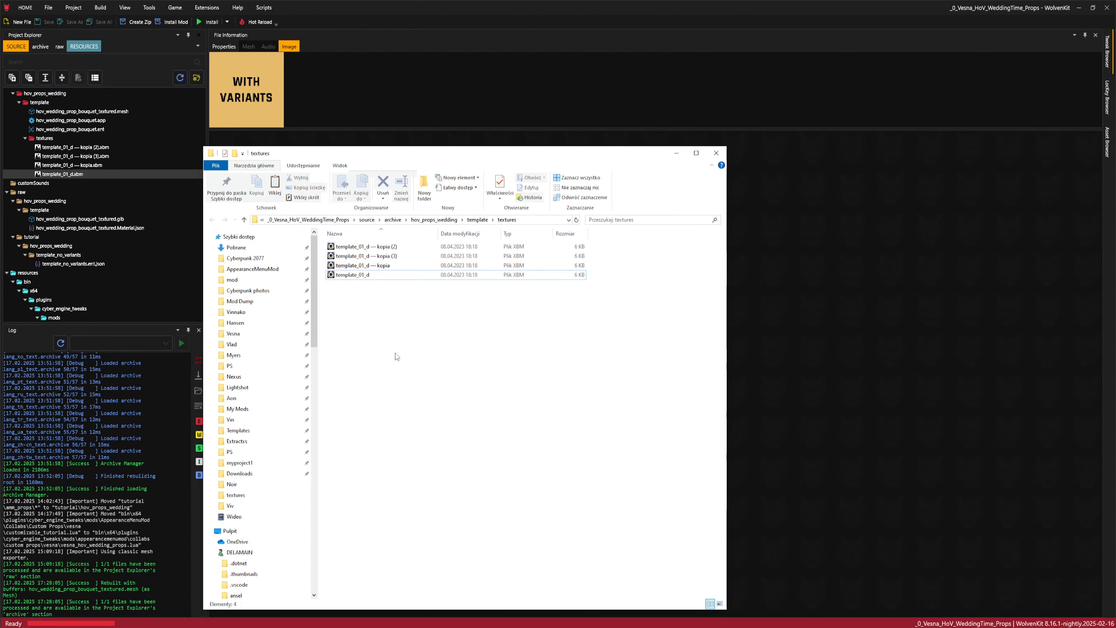
- Rename the four textures as hov_wedding_bouquet_d _petals, hov_wedding_bouquet_d_leaves, hov_wedding_bouquet_d_small_flowers and hov_wedding_bouquet_d_stem, and minimize the folder window
click(382, 267)
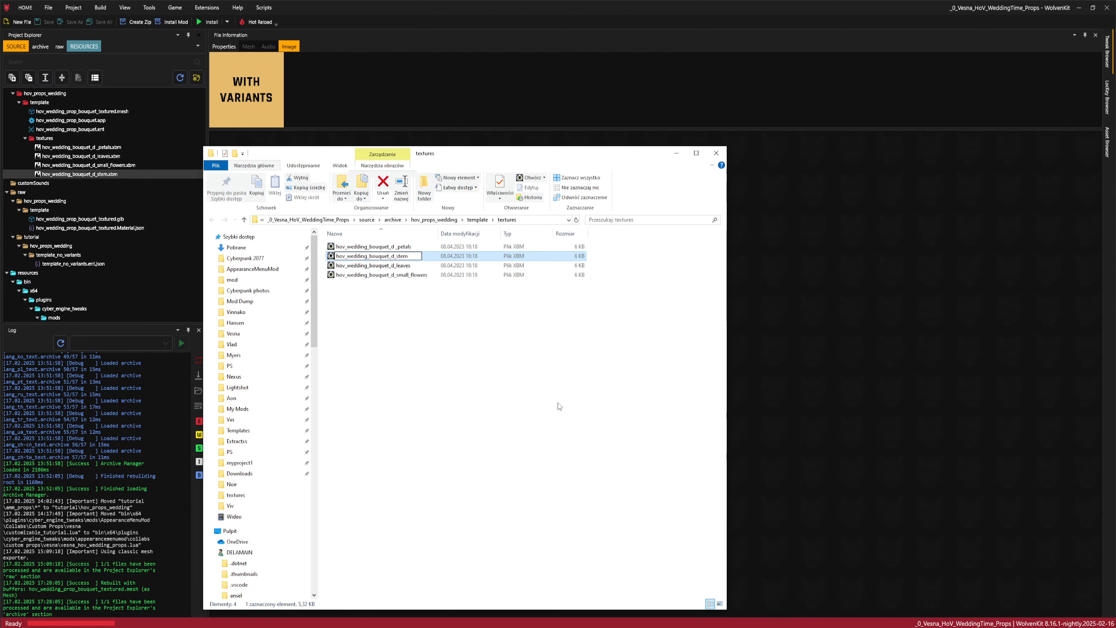
click(560, 406)
click(677, 155)
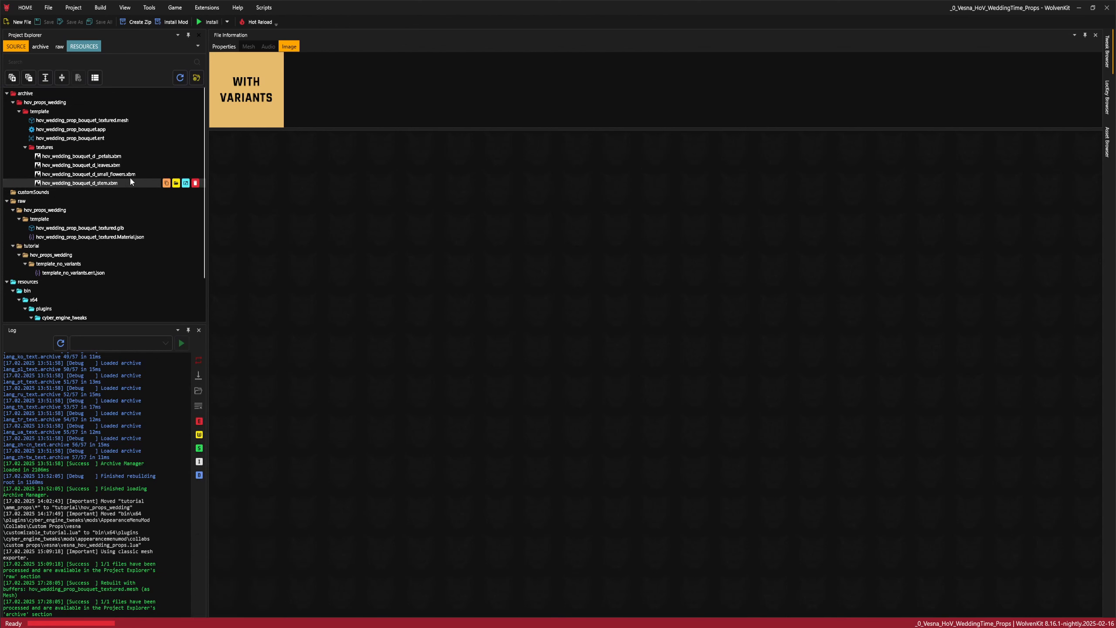
- Export the petals, leaves, small_flowers and stem XBM textures as PNG with the Export Tool
click(171, 12)
click(161, 95)
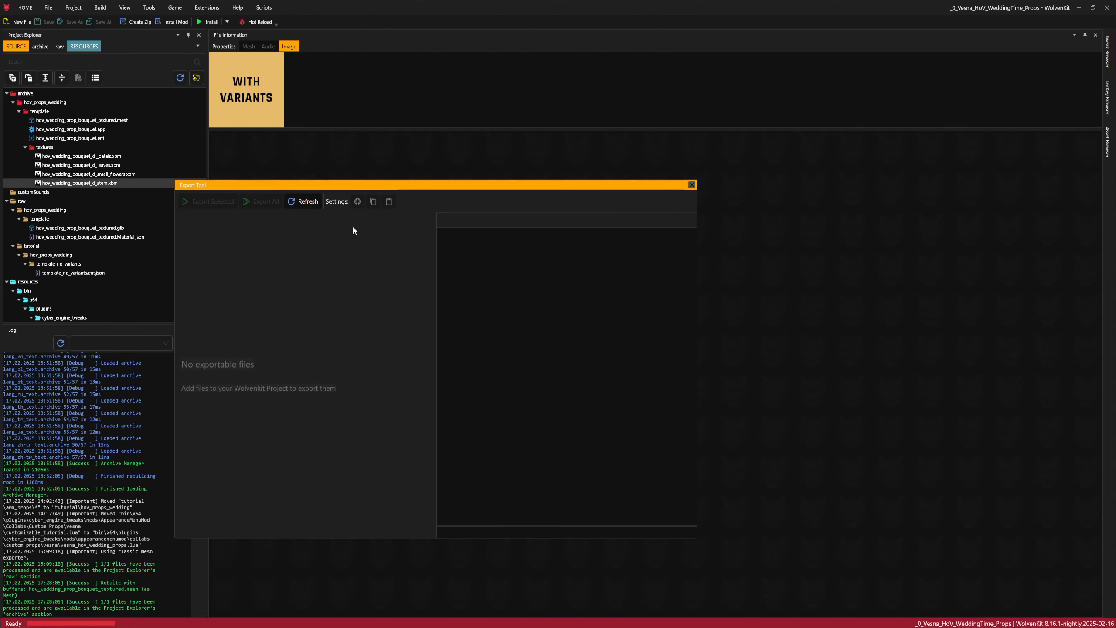
click(308, 202)
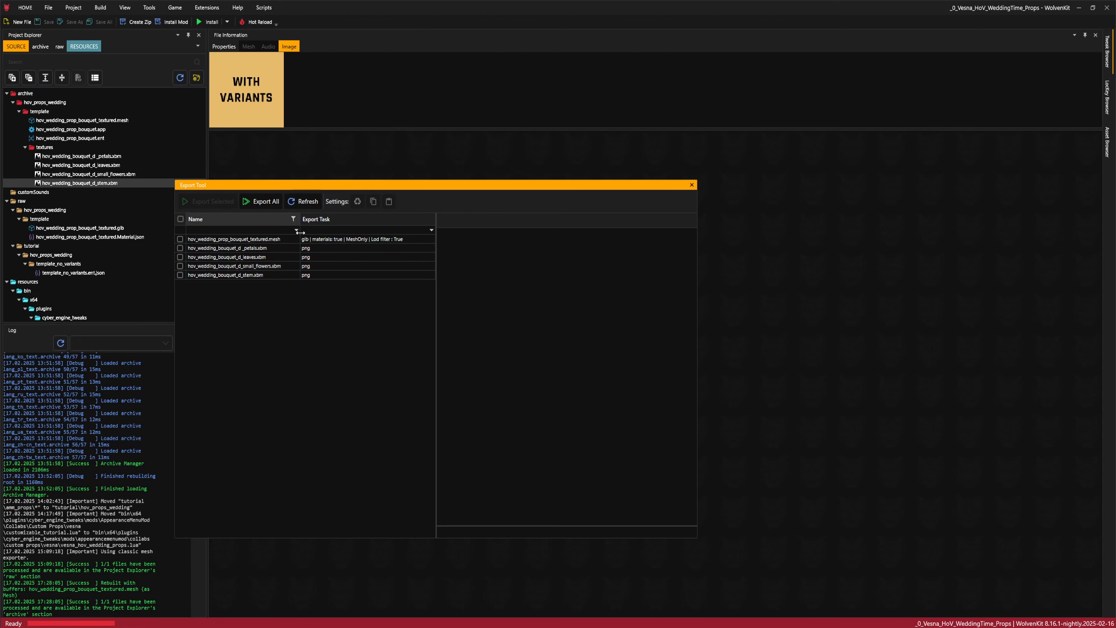
click(179, 248)
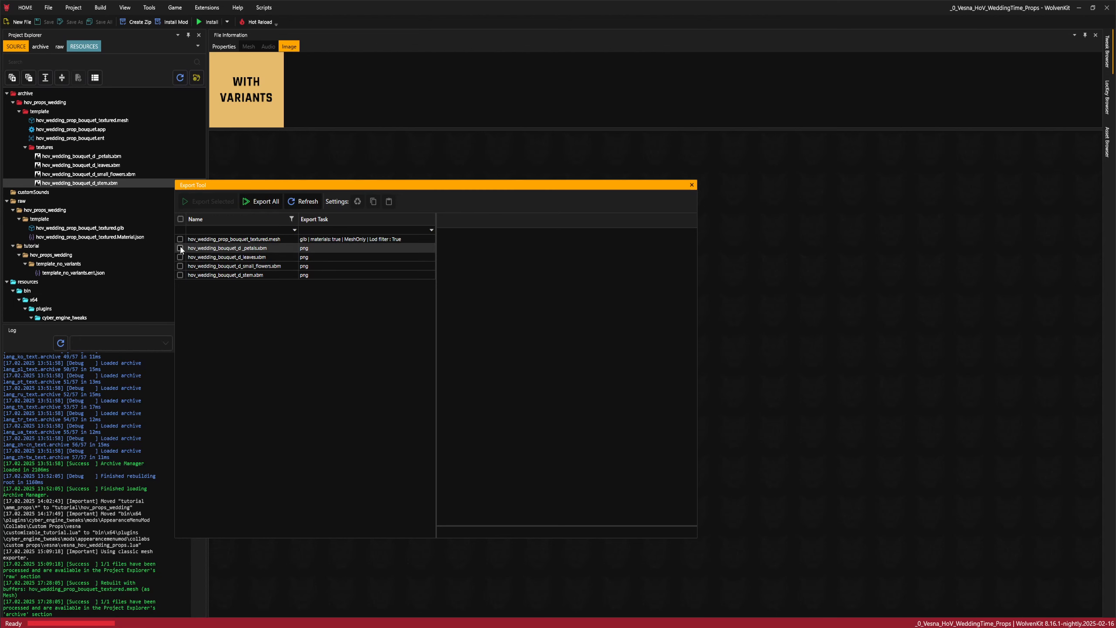
shift+click(180, 275)
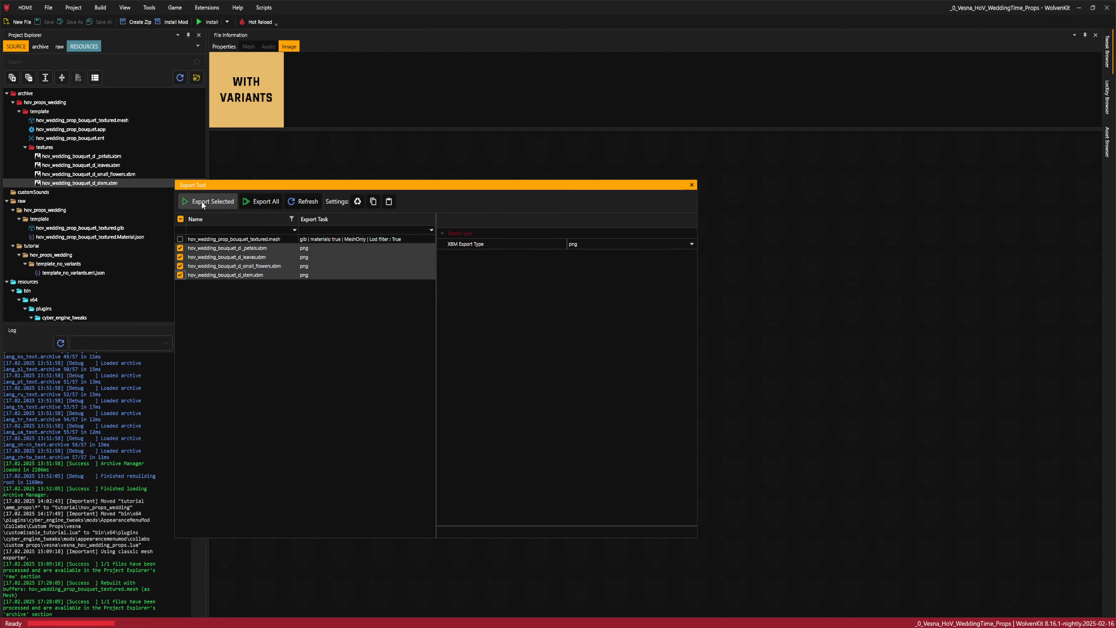
click(203, 202)
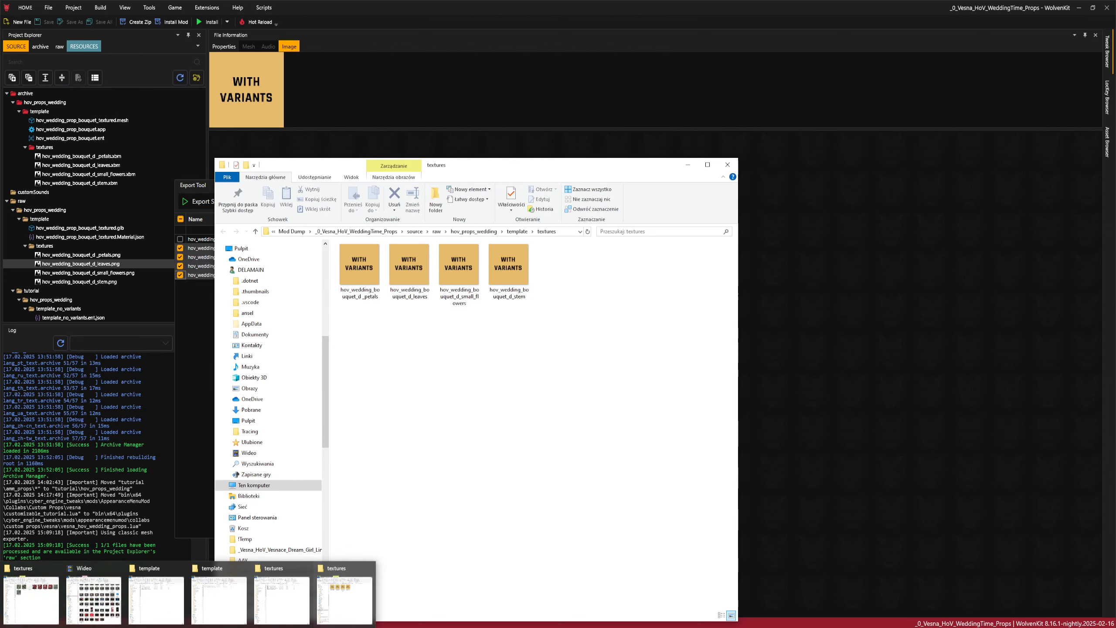
- Bring the Image_2 texture from the imported flower model's textures folder into the project's raw textures folder
click(26, 598)
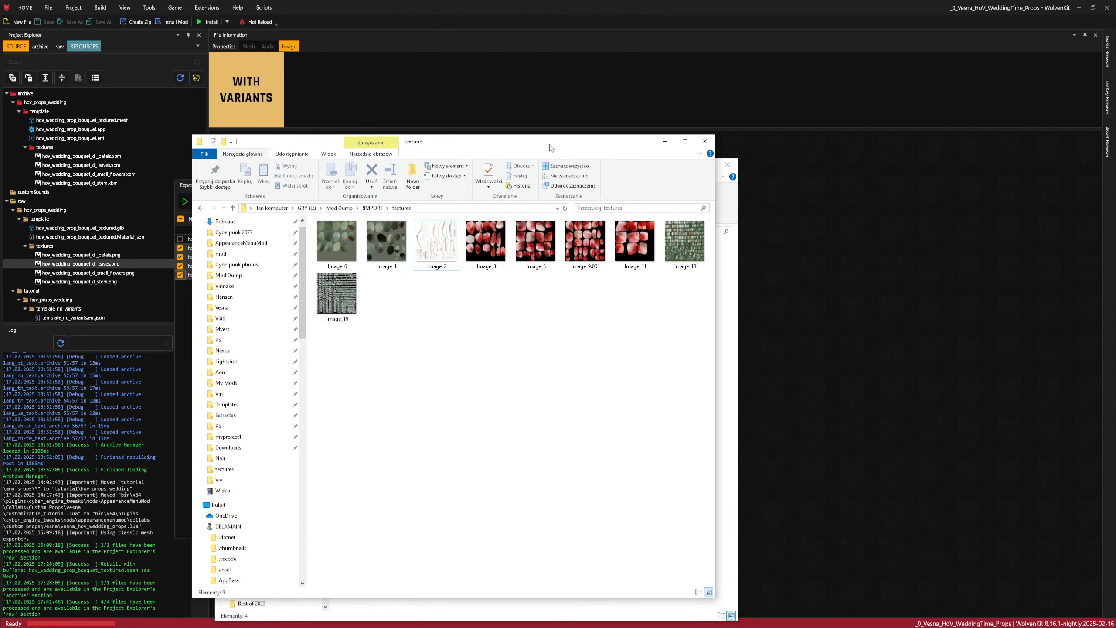
drag(552, 148, 1115, 148)
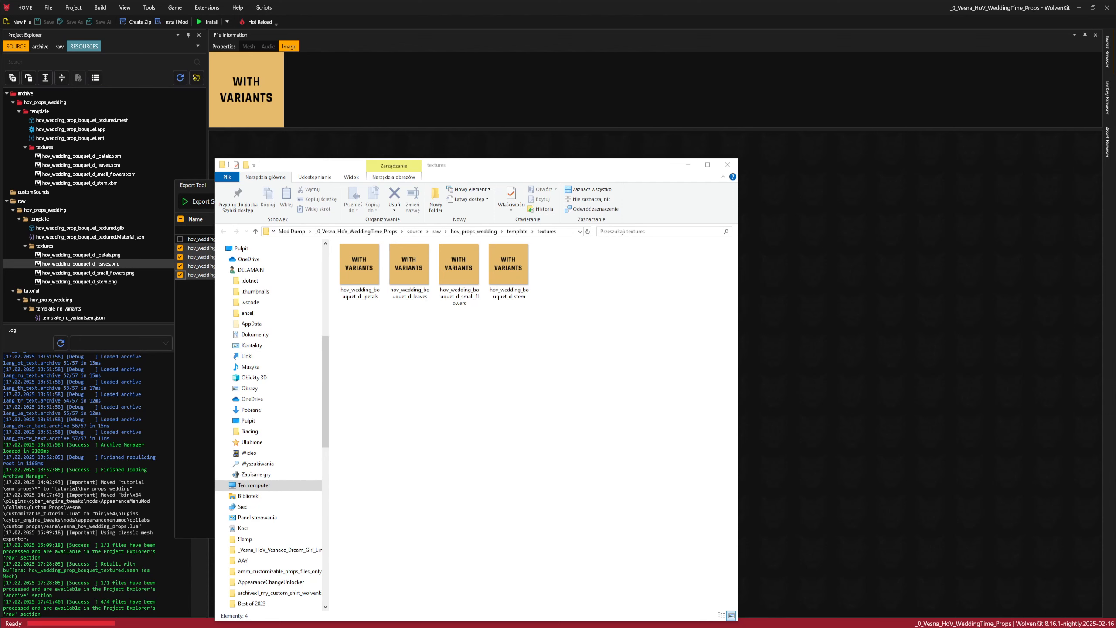
drag(1115, 264, 581, 269)
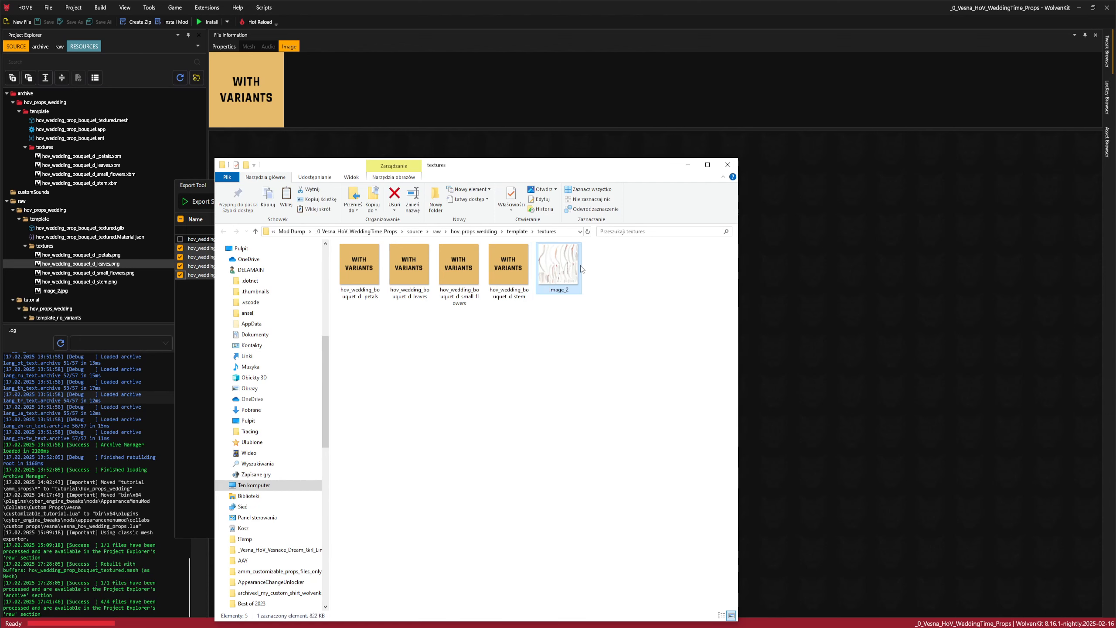
- Duplicate a bouquet XBM texture in the archive textures folder as hov_wedding_bouquet_d_ribbon and export it as PNG
right_click(84, 184)
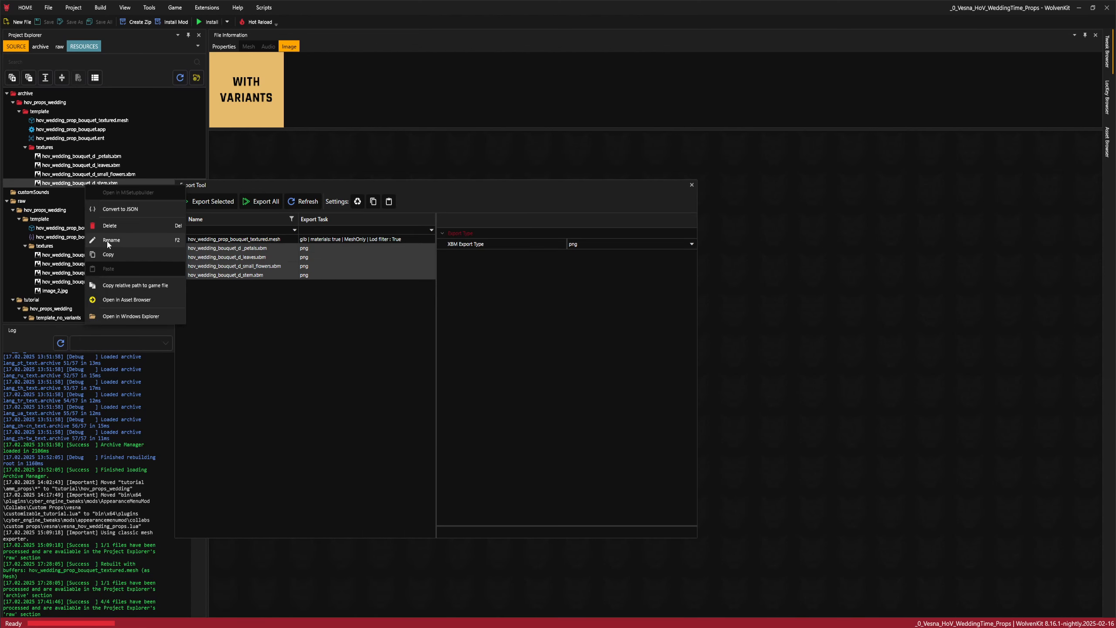
click(149, 320)
right_click(381, 271)
right_click(381, 359)
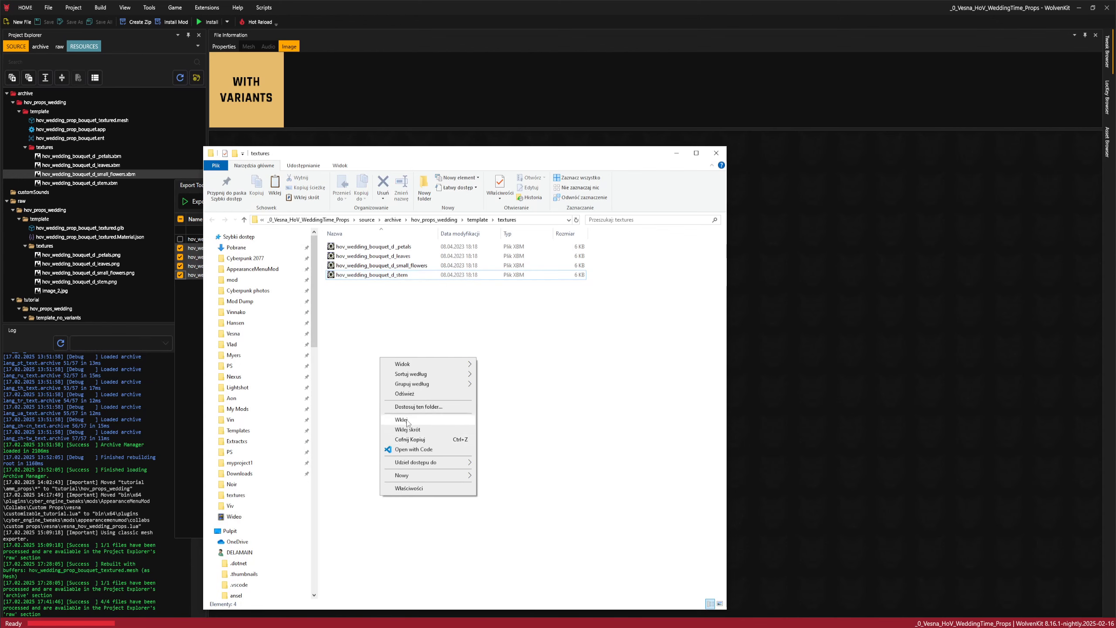
click(401, 420)
click(677, 153)
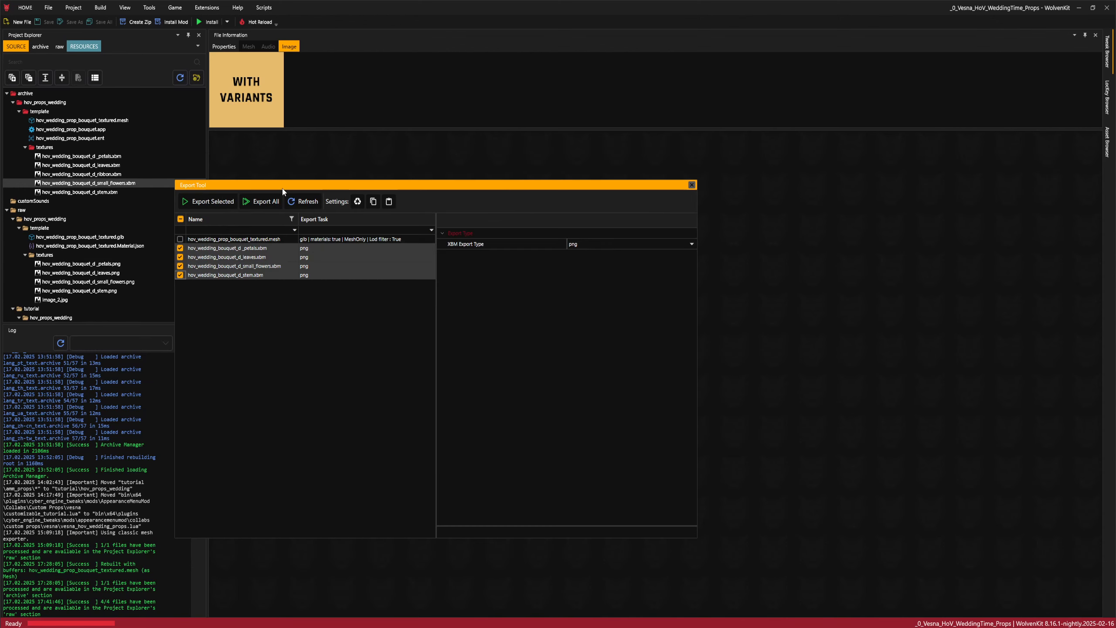
click(180, 266)
click(208, 202)
- In the raw textures folder, delete the exported ribbon PNG and rename Image_2 as hov_wedding_bouquet_d_ribbon
mouse_move(372, 572)
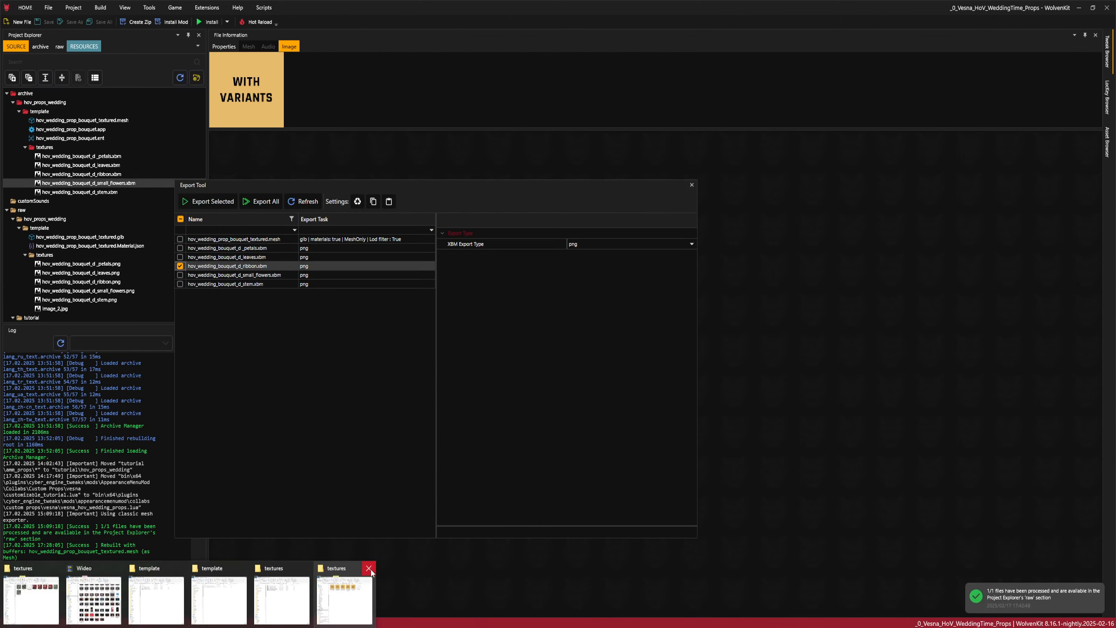
click(347, 594)
right_click(452, 291)
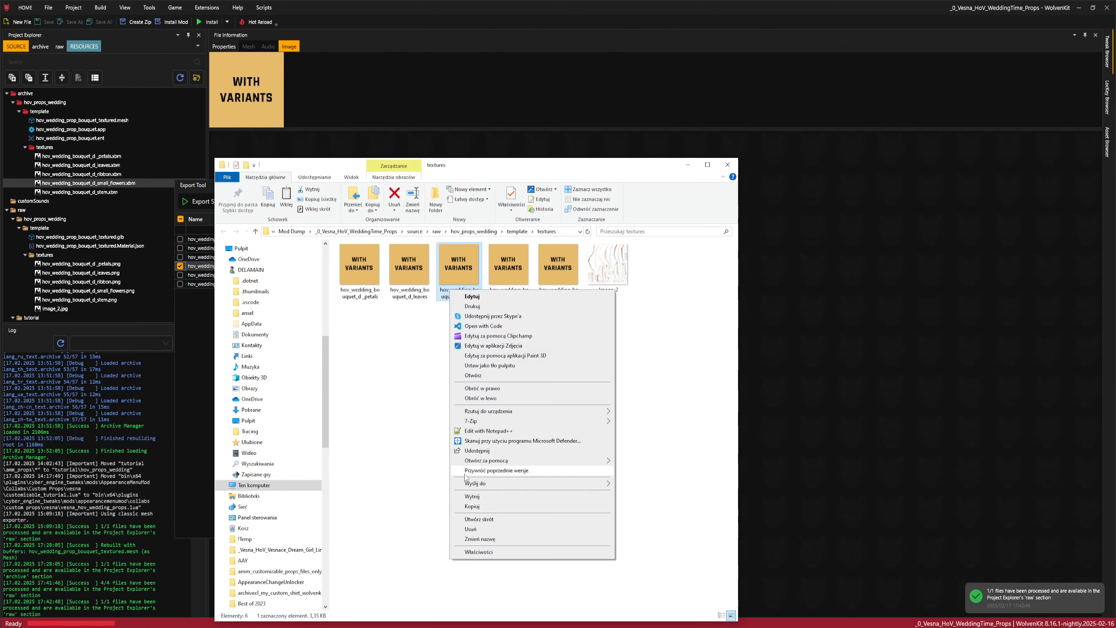
click(480, 539)
key(ctrl+c)
key(Escape)
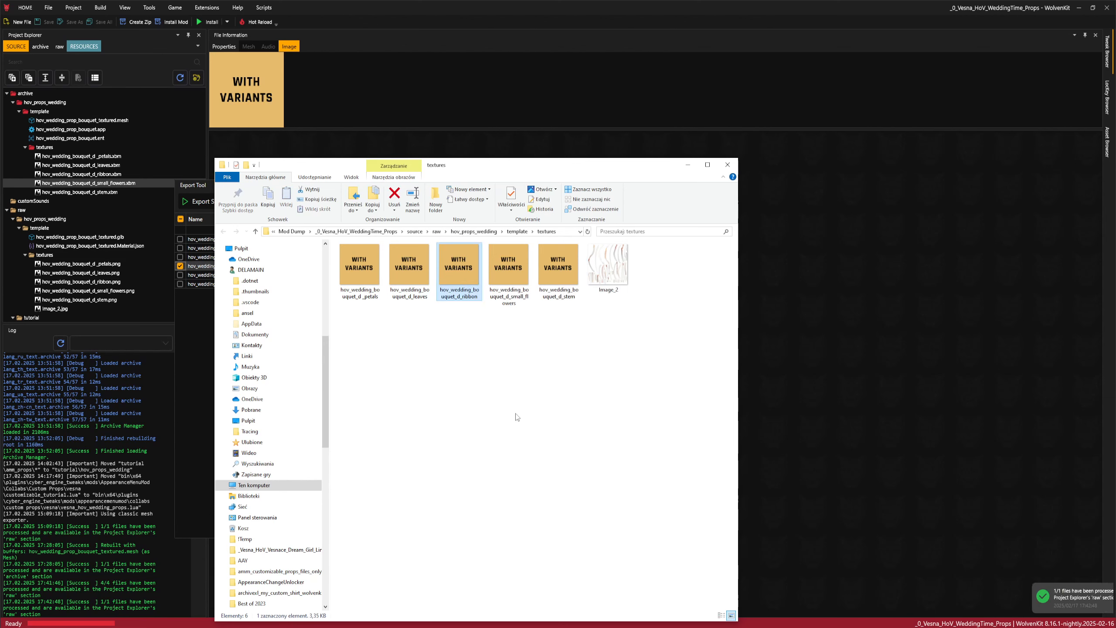
right_click(460, 271)
click(482, 509)
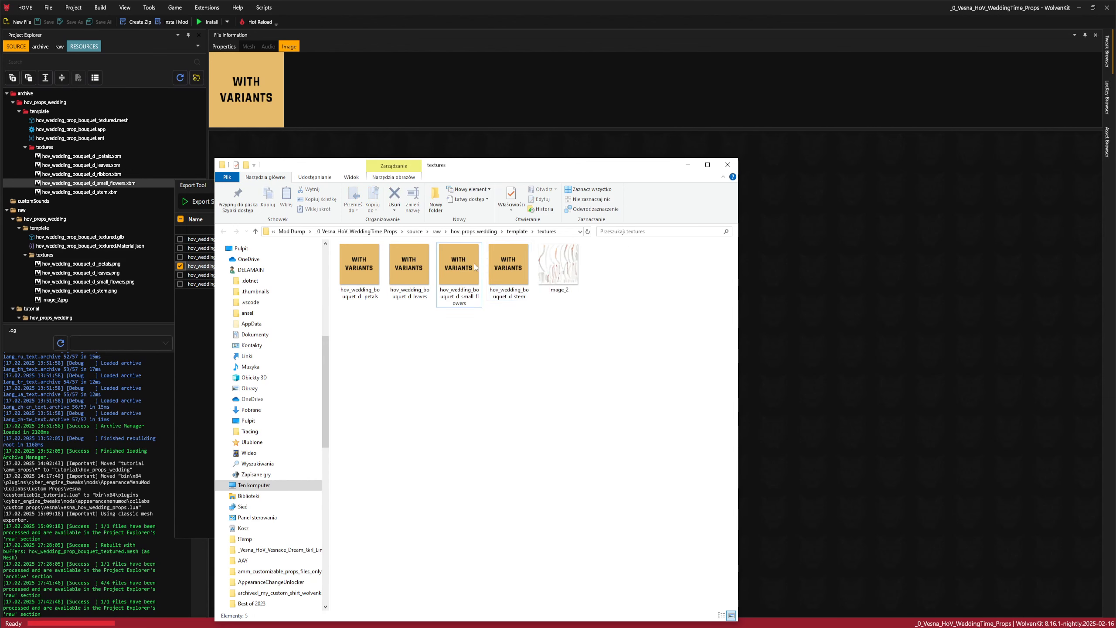
right_click(556, 267)
click(584, 517)
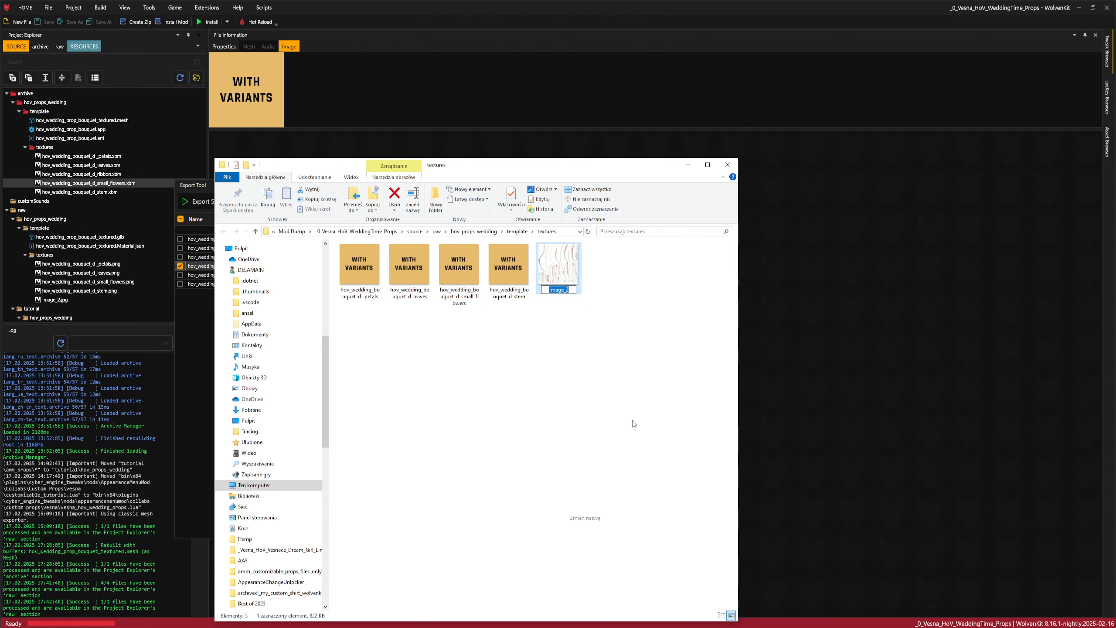
key(ctrl+v)
click(619, 344)
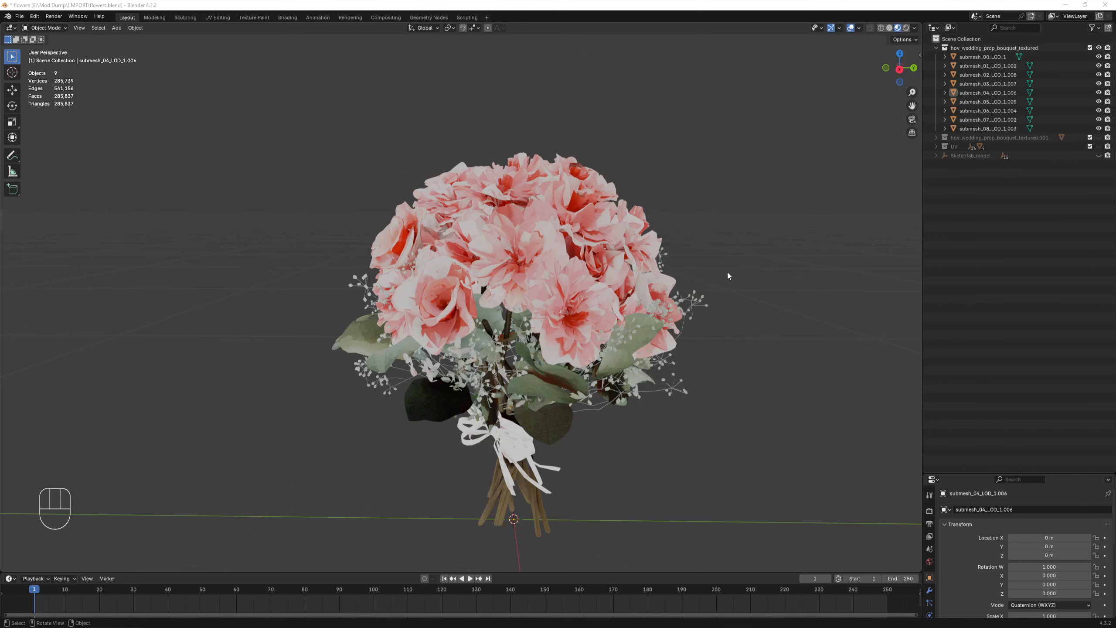
- In Blender's Shading workspace, assign the Petals1 material to submesh_02_LOD_1.008
middle_drag(729, 273, 723, 274)
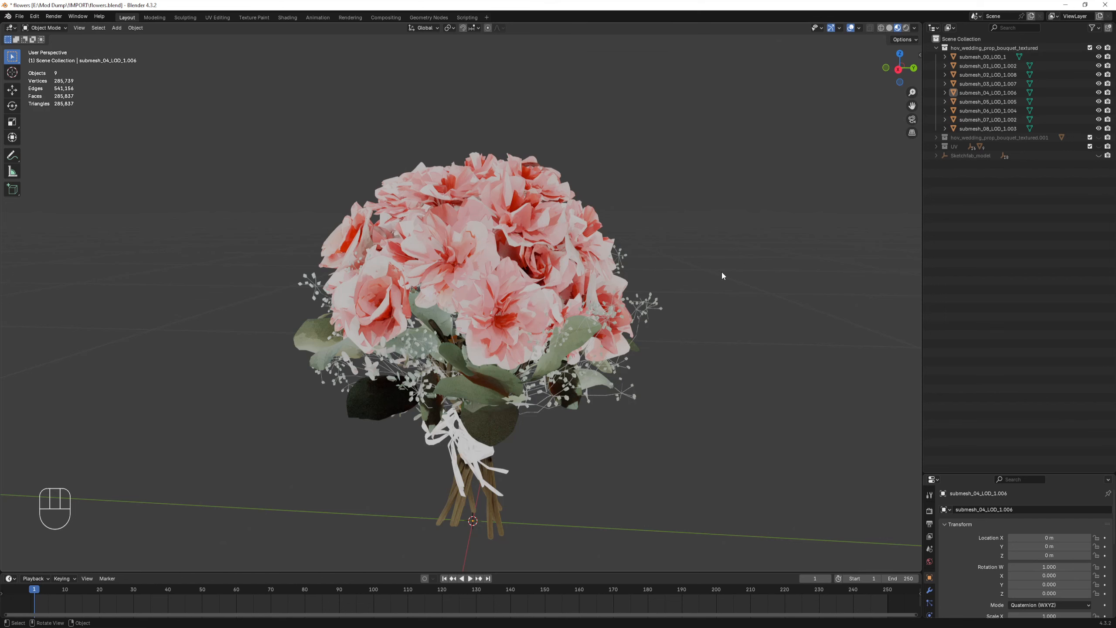
middle_drag(721, 270, 708, 271)
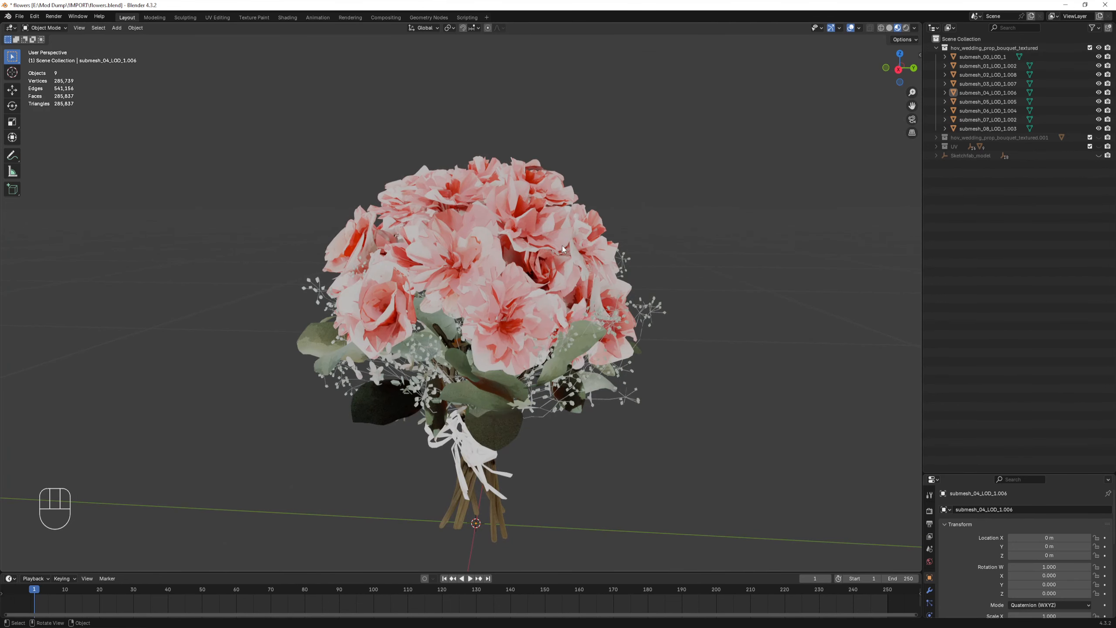
click(970, 75)
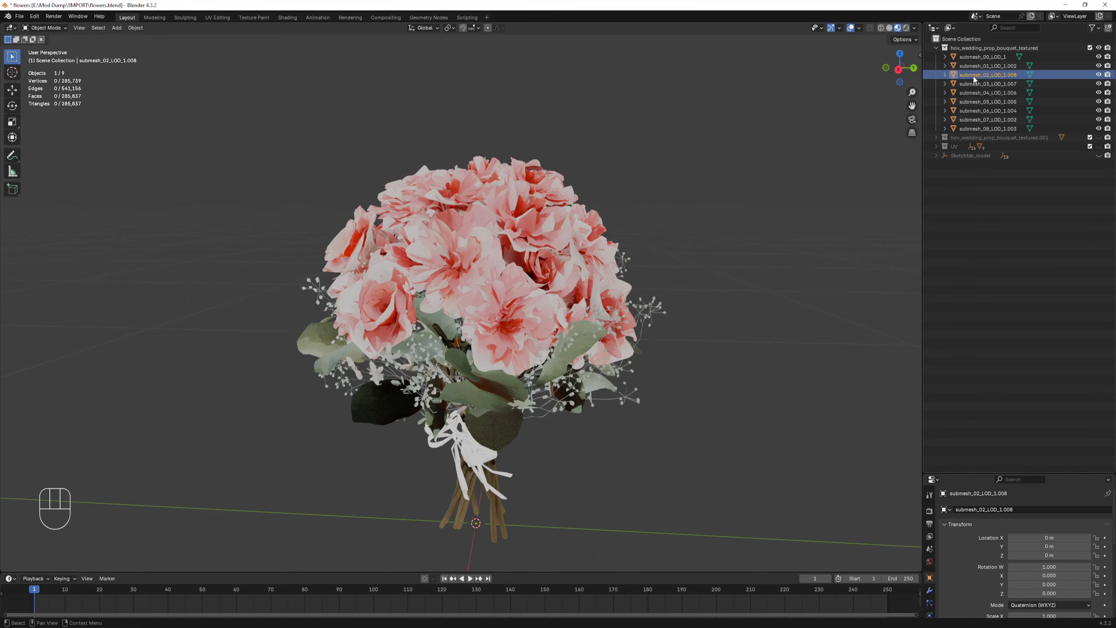
click(285, 17)
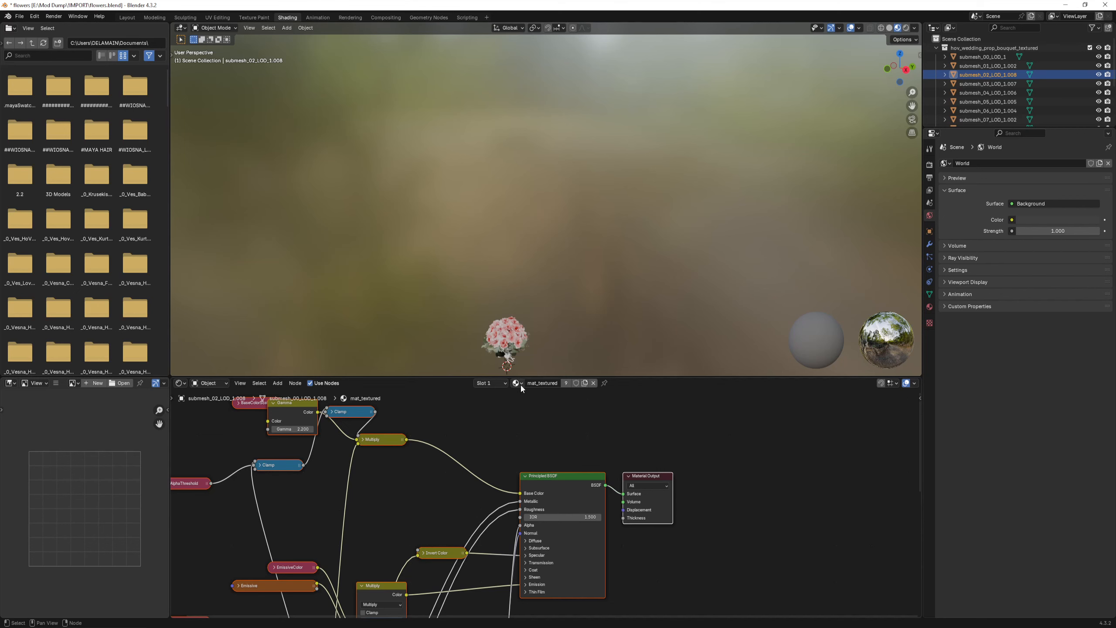
middle_drag(520, 371, 510, 350)
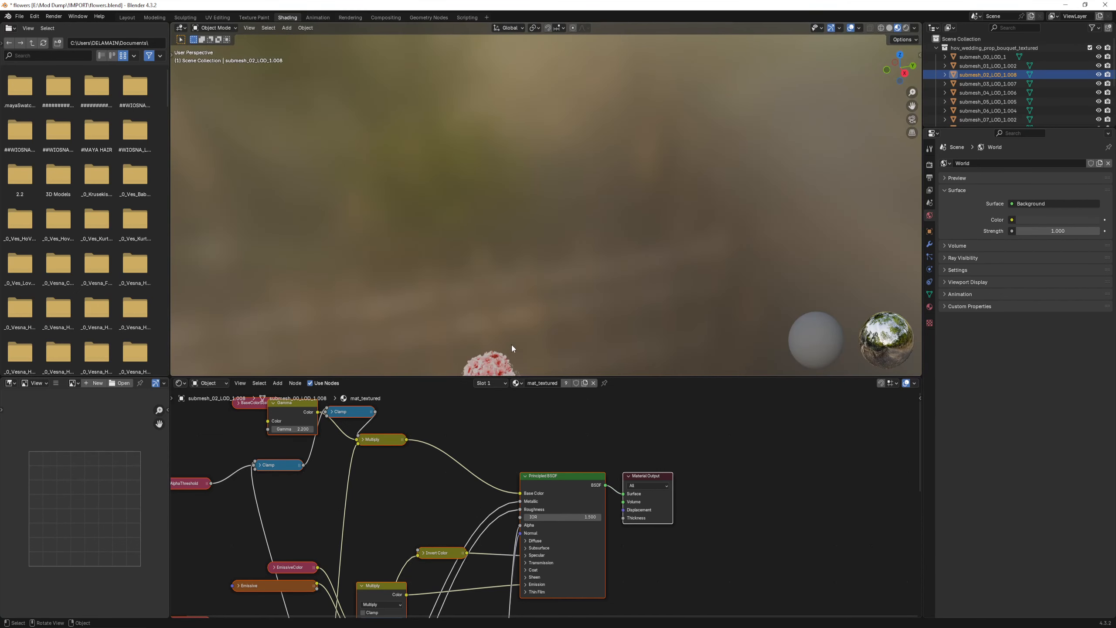
middle_drag(526, 281, 519, 384)
click(518, 383)
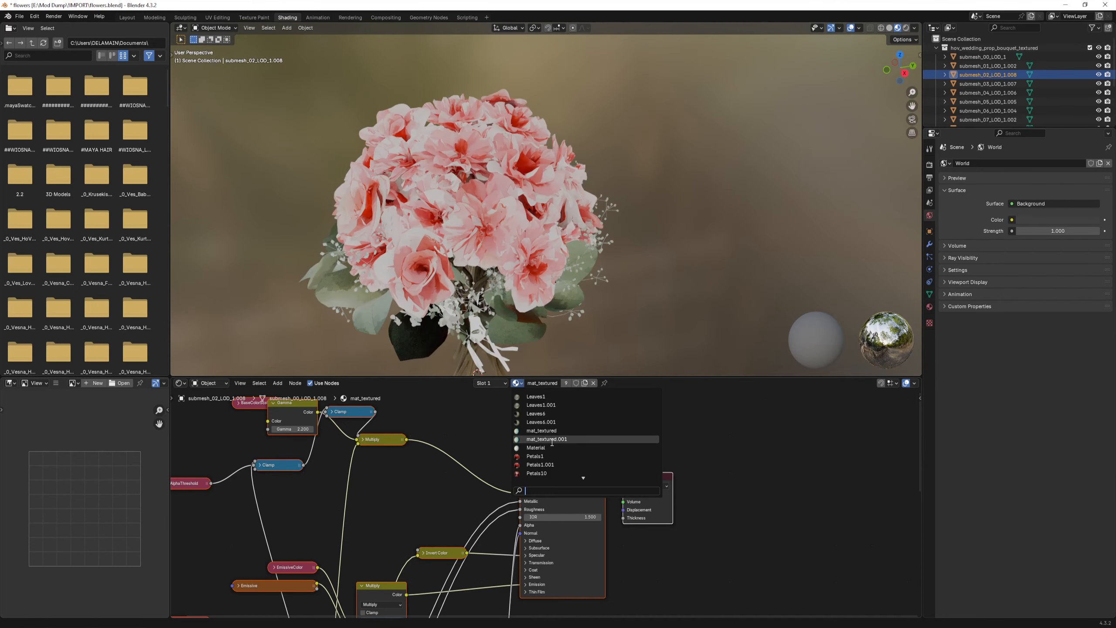
click(544, 456)
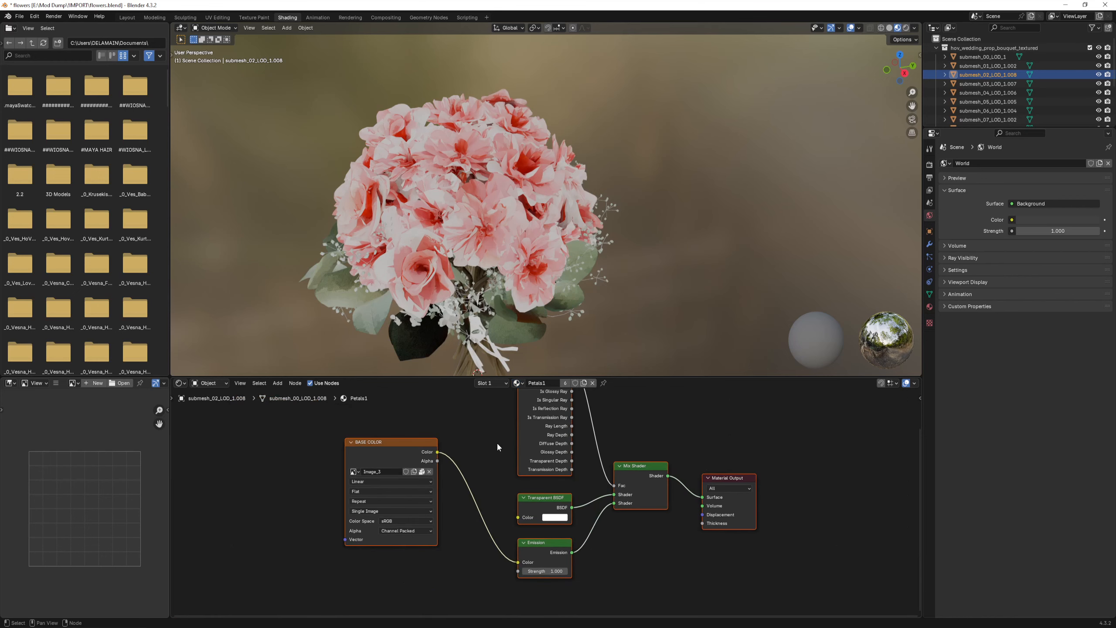
- Unpack the Image_3 base color texture of Petals1 to the current directory and view the IMPORT textures folder
scroll(466, 451, up, 2)
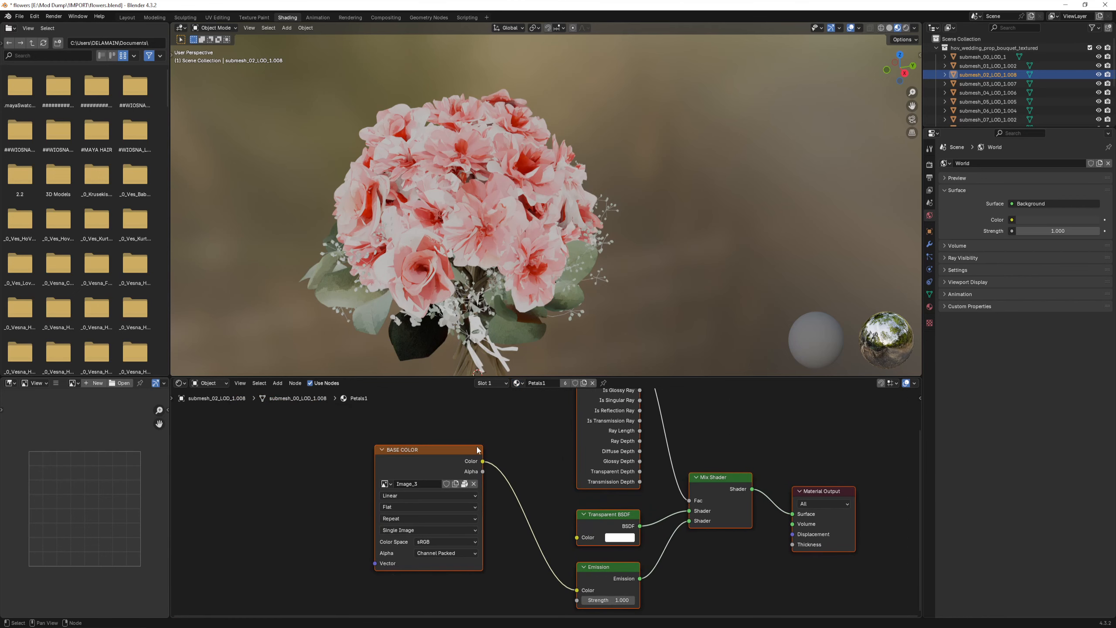
click(465, 484)
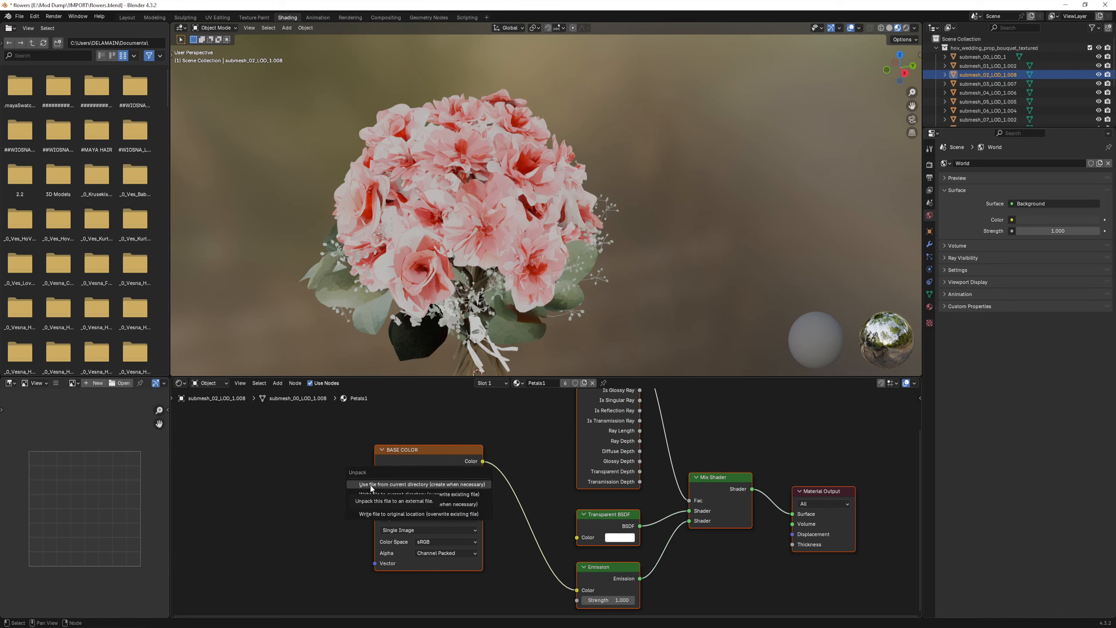
click(423, 484)
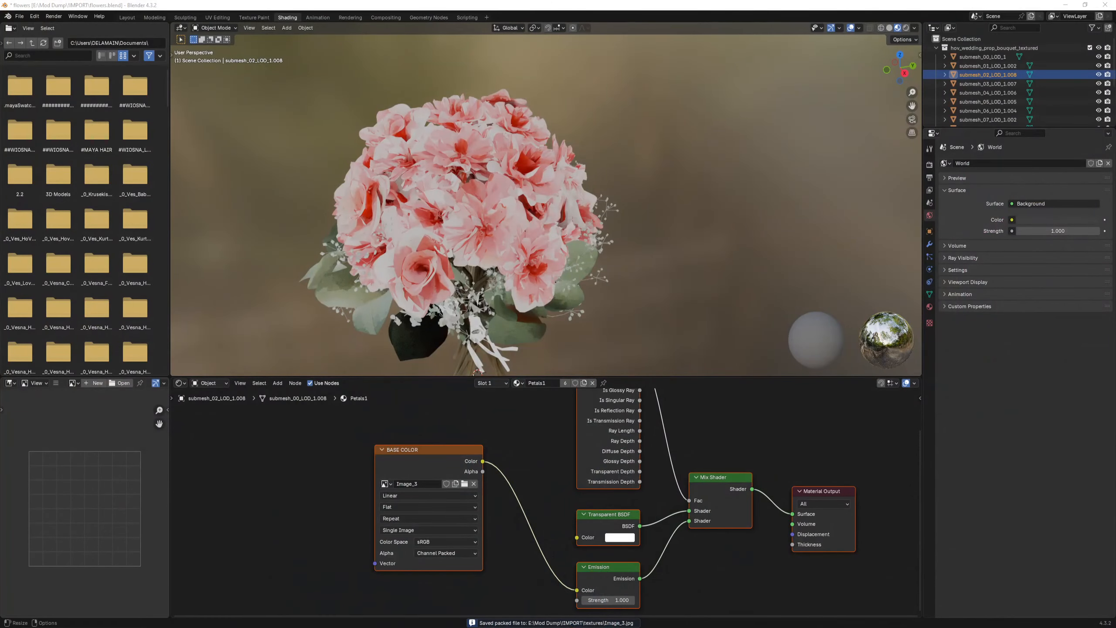
drag(0, 98, 756, 121)
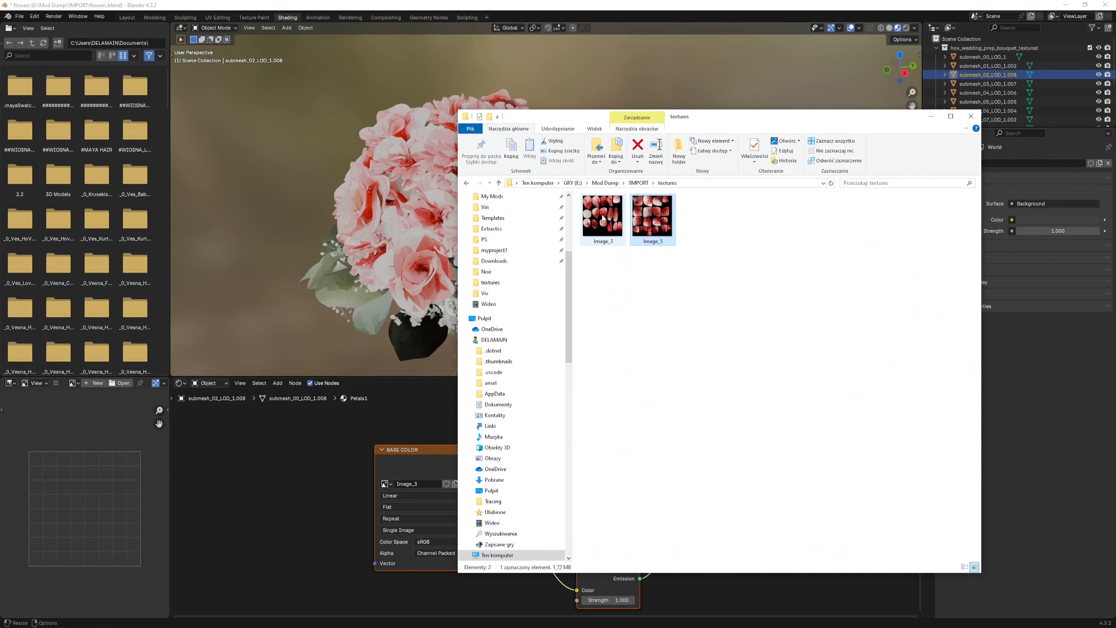
click(640, 182)
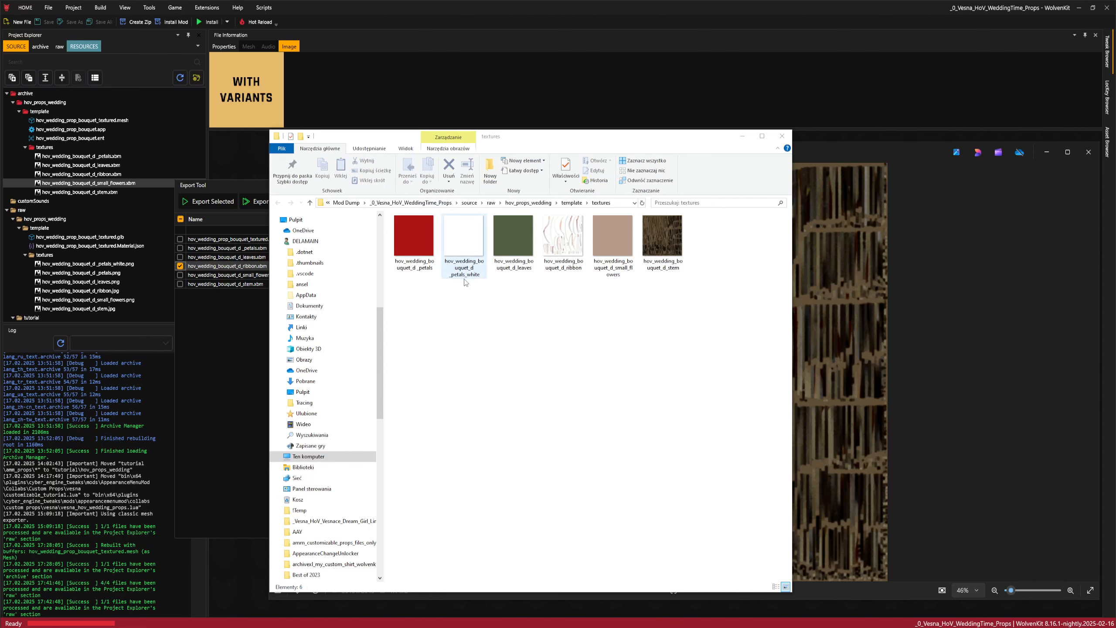
- In WolvenKit, open the archive textures folder in Windows Explorer and duplicate the hov_wedding_bouquet_d _petals XBM texture
right_click(88, 156)
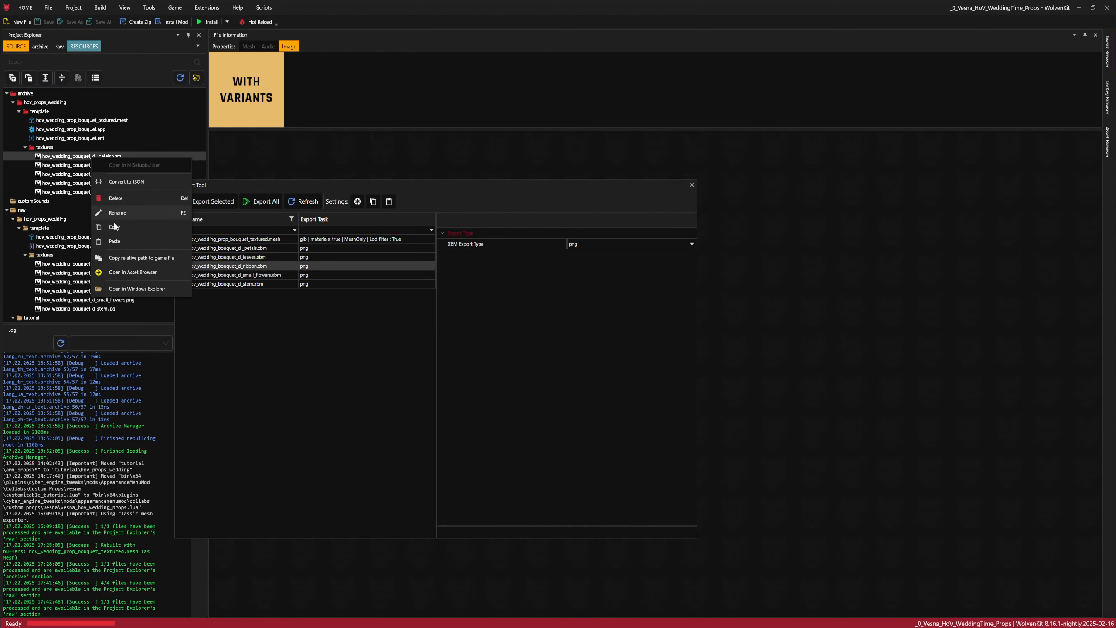
click(139, 289)
right_click(424, 246)
click(446, 369)
right_click(389, 380)
click(413, 449)
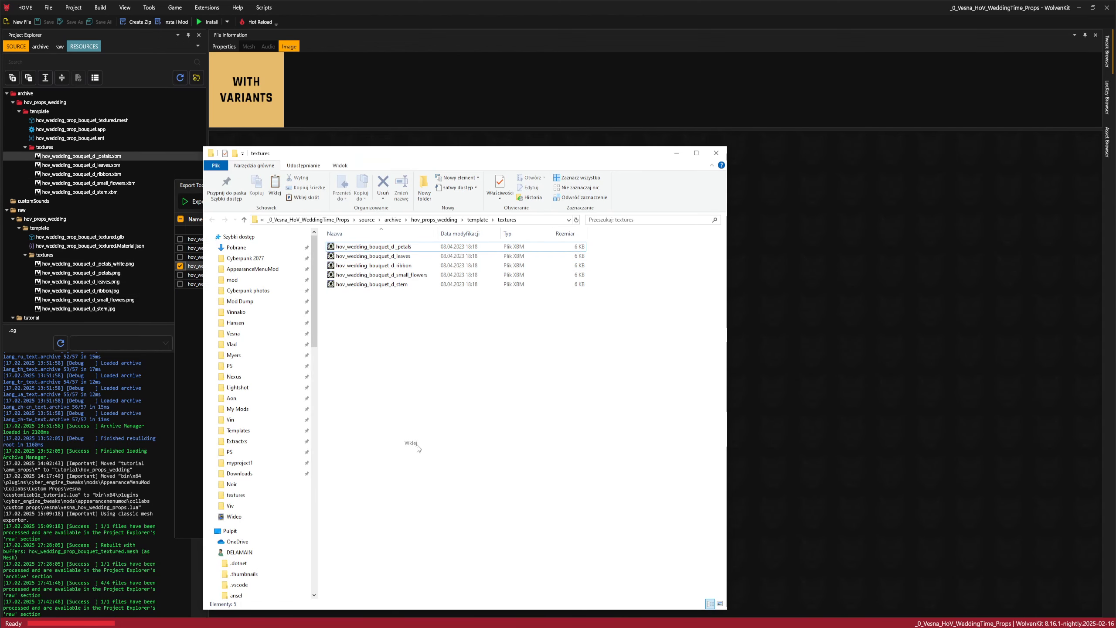
- Rename the petals texture copy as hov_wedding_bouquet_d _petals_white and minimize the folder window
right_click(424, 246)
click(453, 401)
key(End)
key(BackSpace)
key(BackSpace)
key(BackSpace)
key(BackSpace)
key(BackSpace)
key(BackSpace)
key(BackSpace)
key(BackSpace)
text(_white)
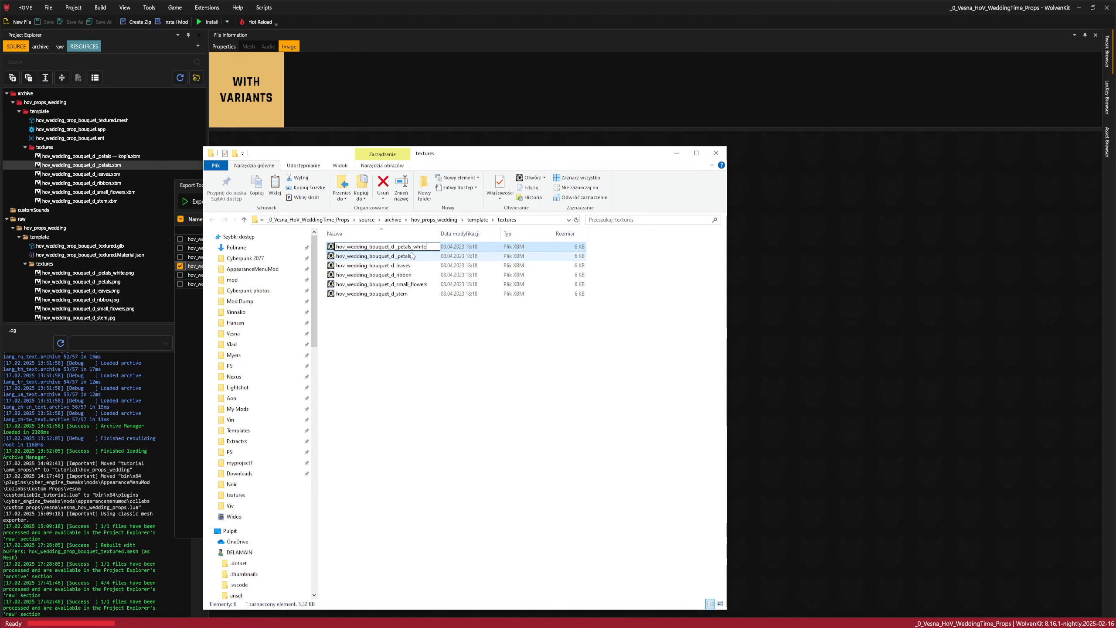
key(Return)
click(676, 153)
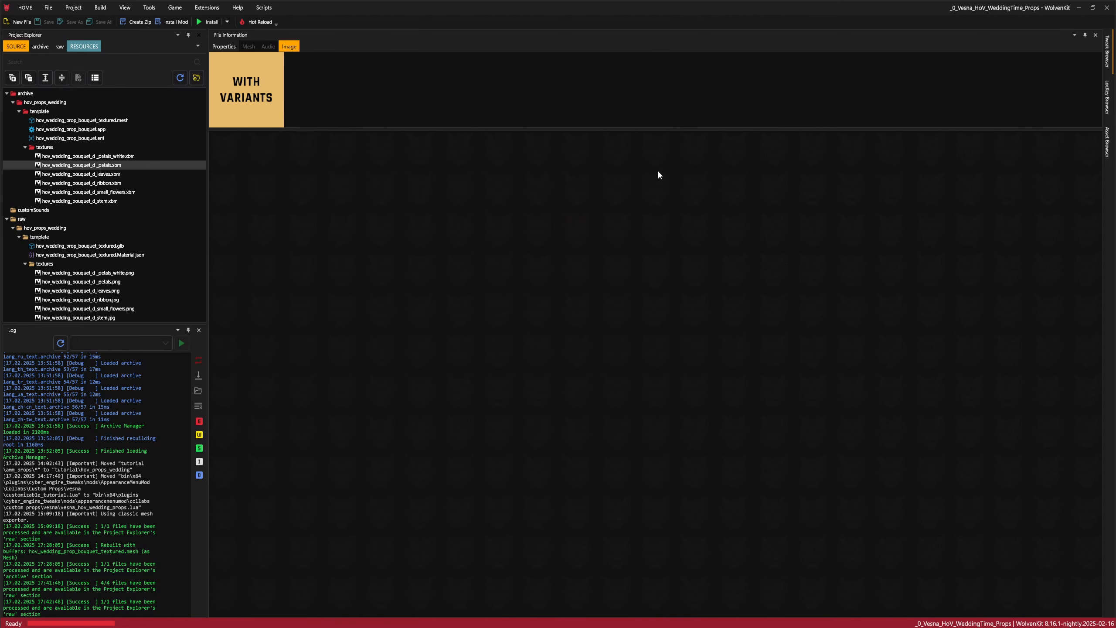
- Import the petals, petals_white, leaves, ribbon, small_flowers and stem textures with the Import Tool and preview several resulting XBM files
click(149, 7)
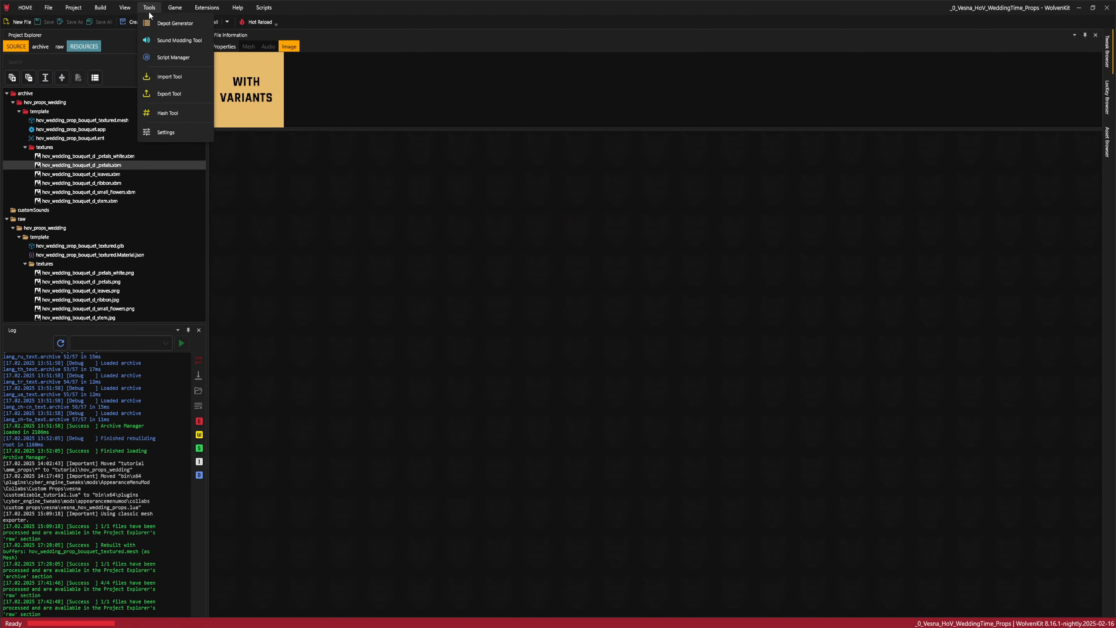
click(154, 80)
click(297, 201)
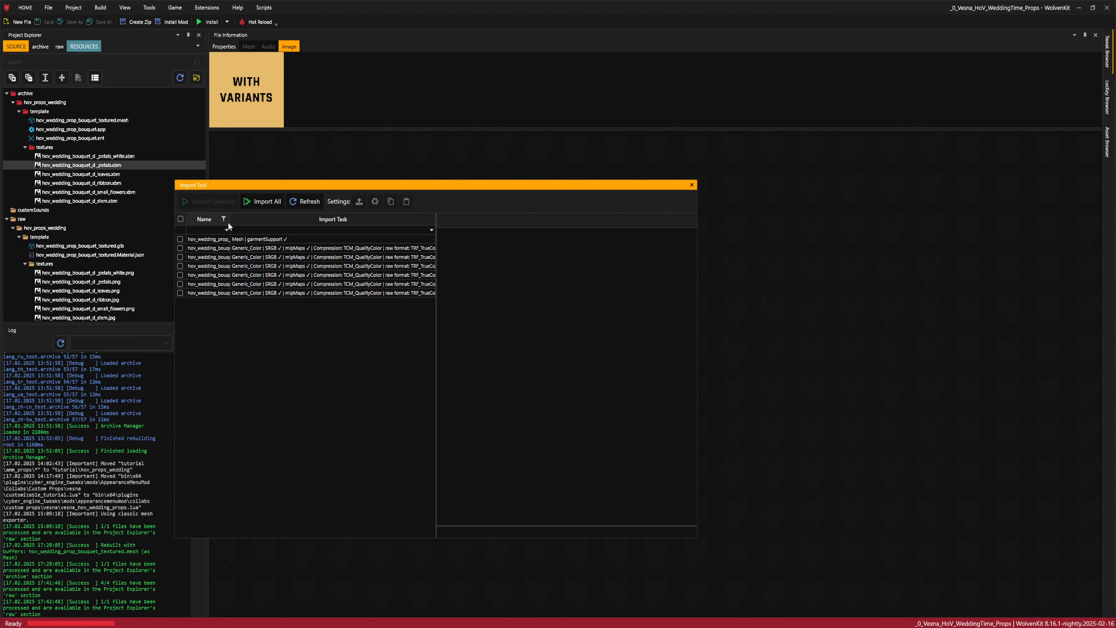
drag(229, 224, 313, 223)
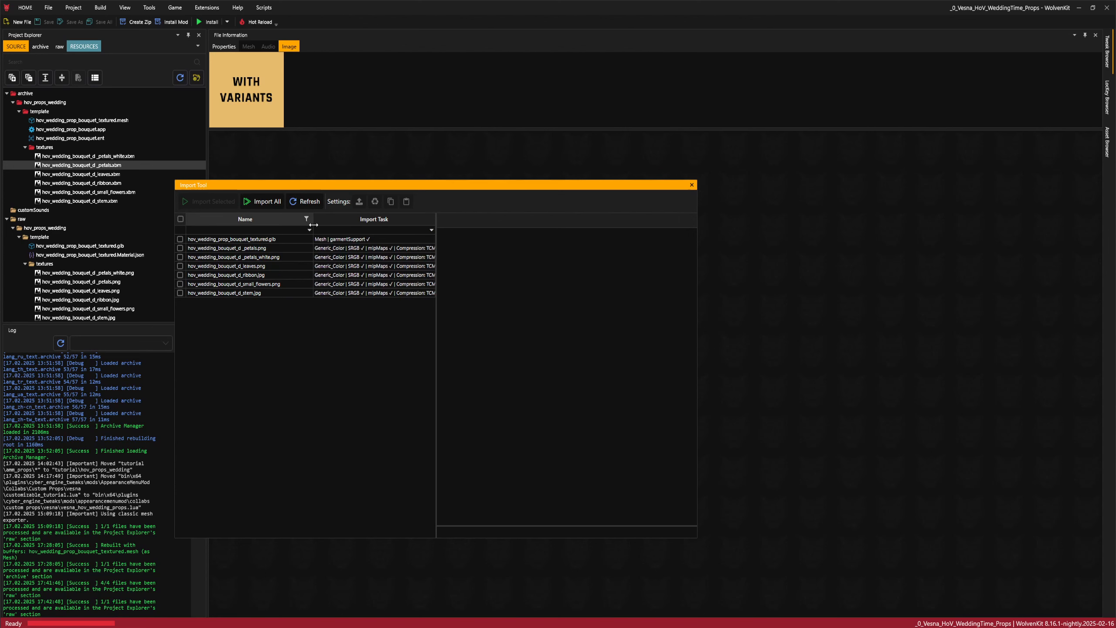
click(180, 248)
shift+click(180, 293)
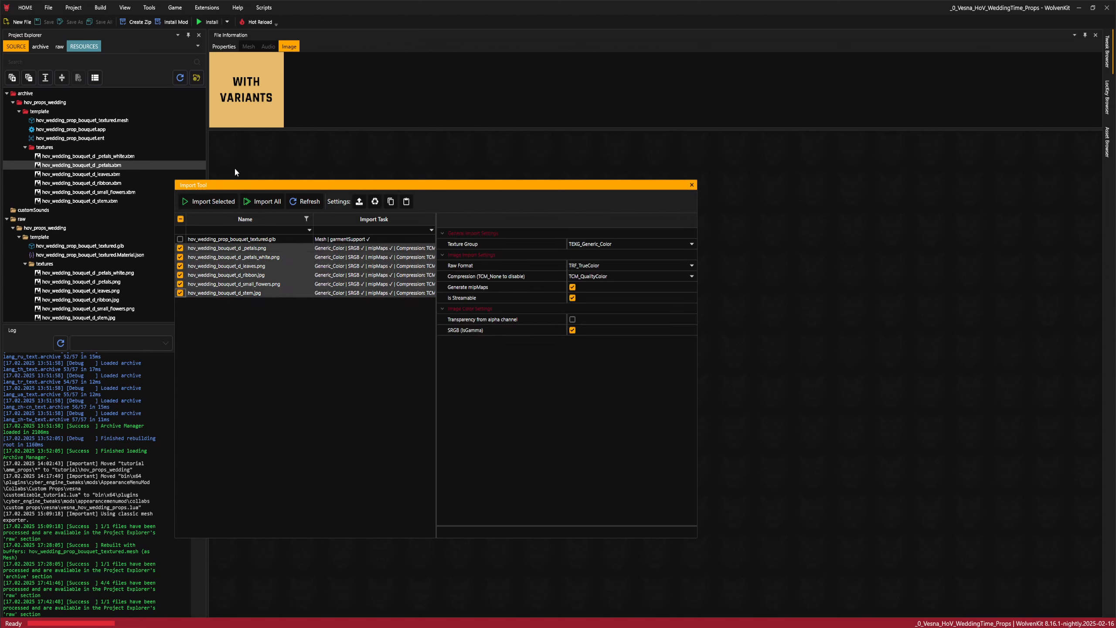
click(201, 201)
click(93, 175)
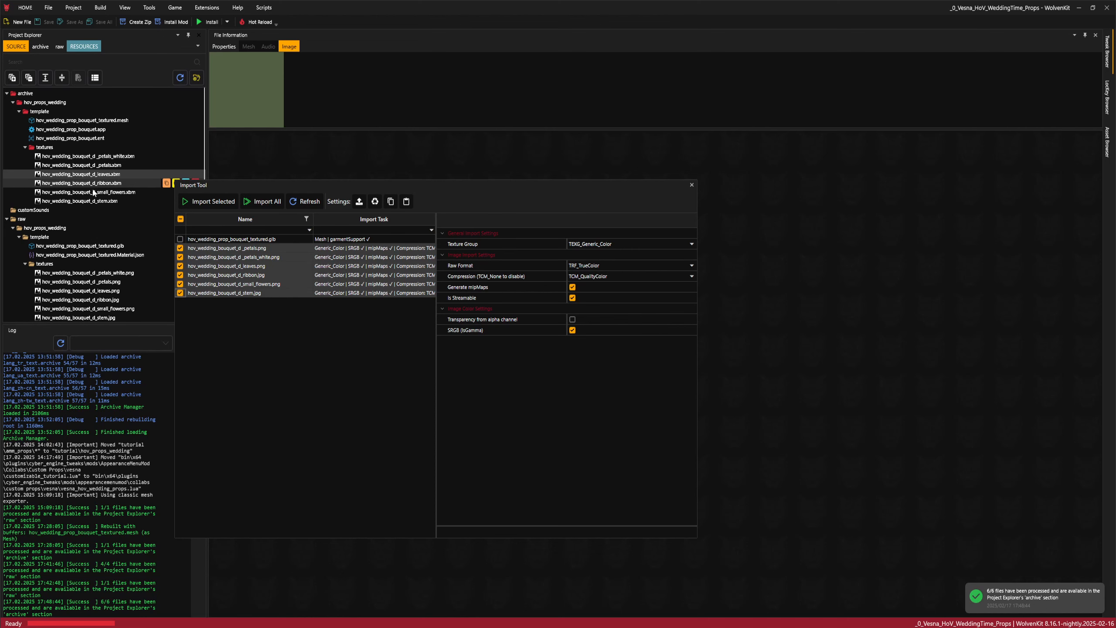
click(94, 192)
click(88, 201)
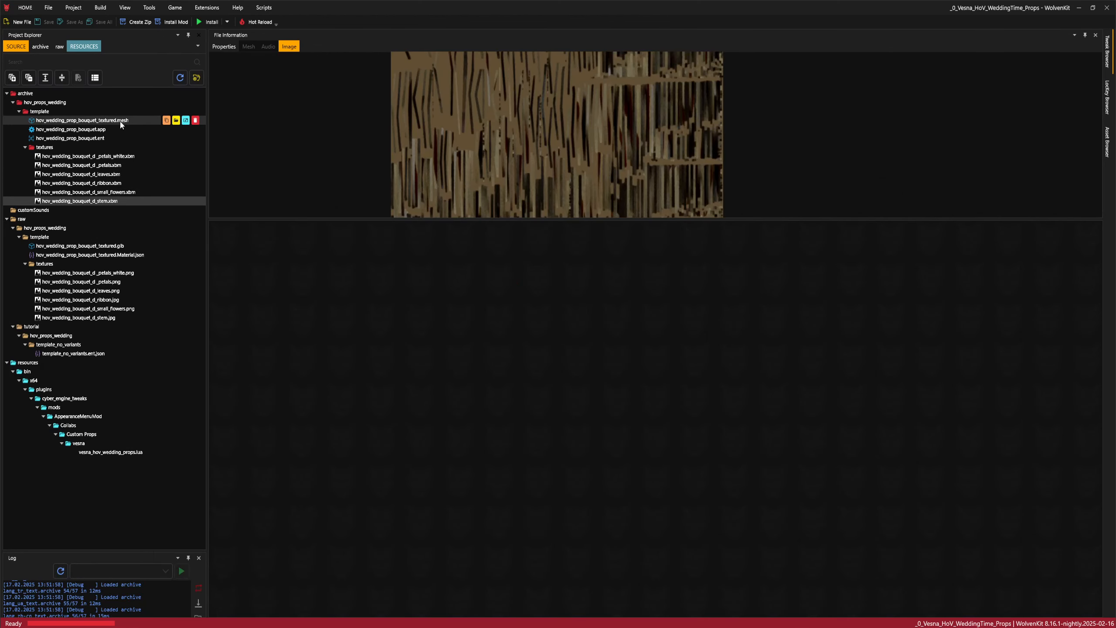
- Open hov_wedding_prop_bouquet_textured.mesh and delete the mat_multilayered_unused material instance from the local material buffer
click(121, 121)
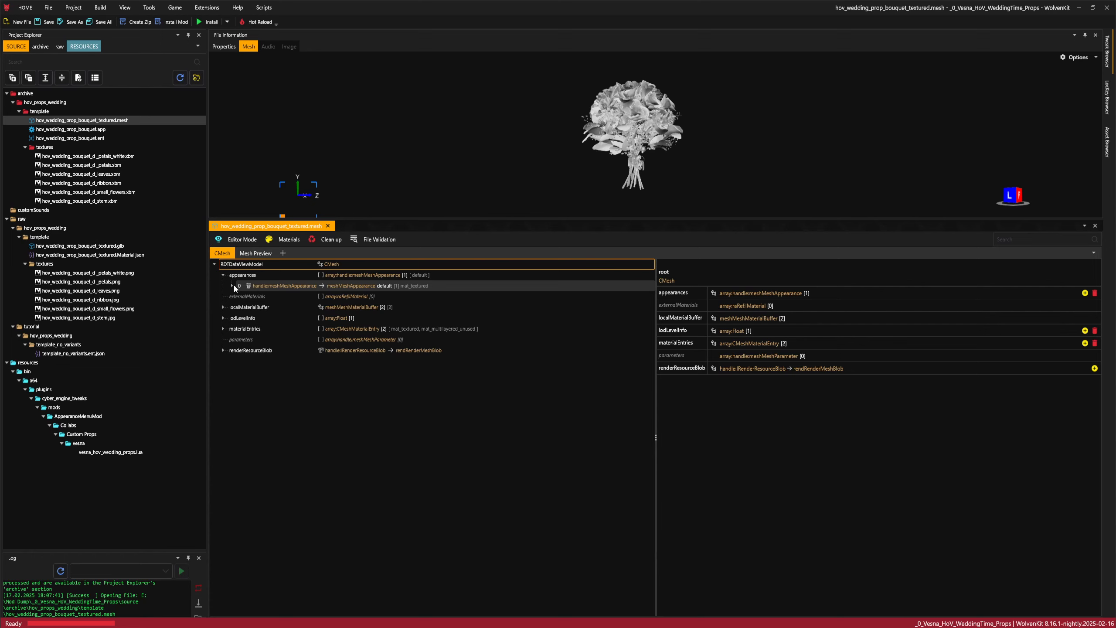
click(223, 308)
click(232, 318)
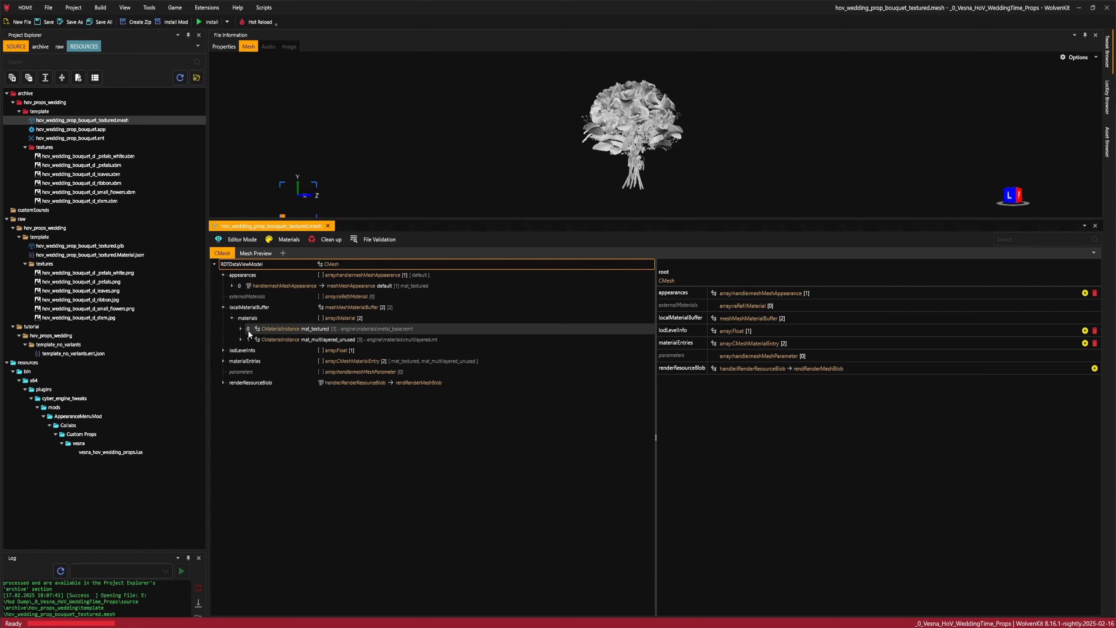
click(242, 329)
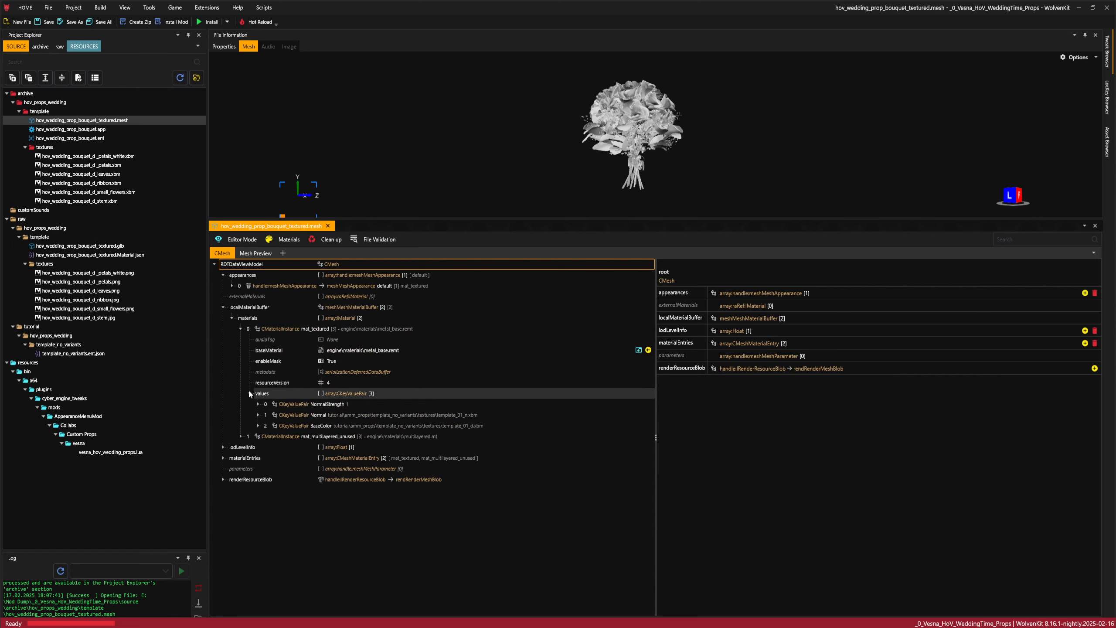
click(371, 426)
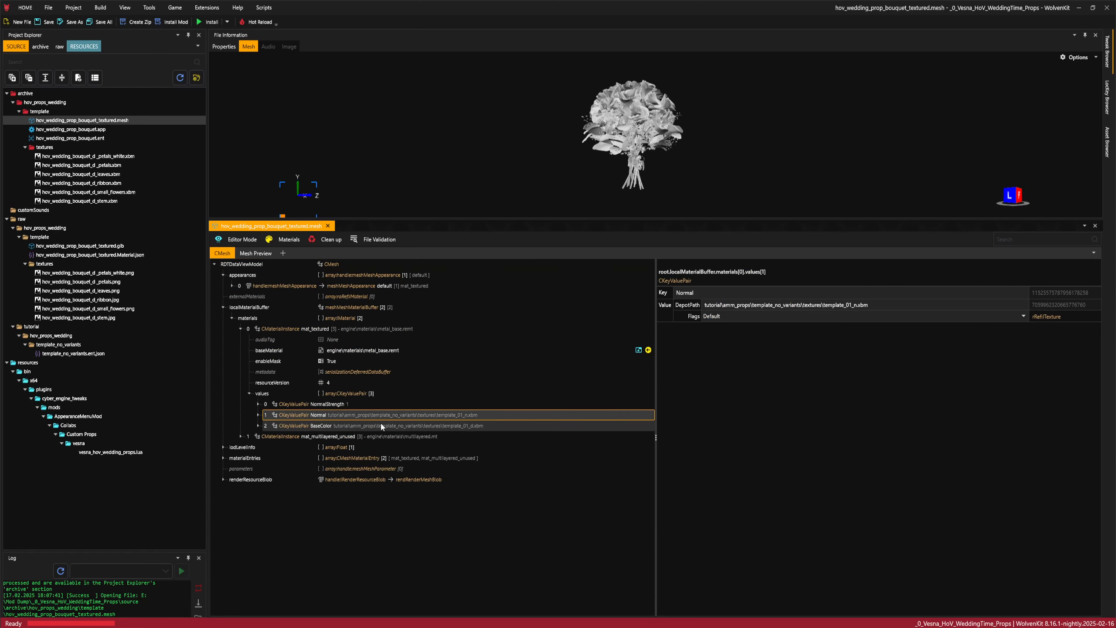
click(240, 437)
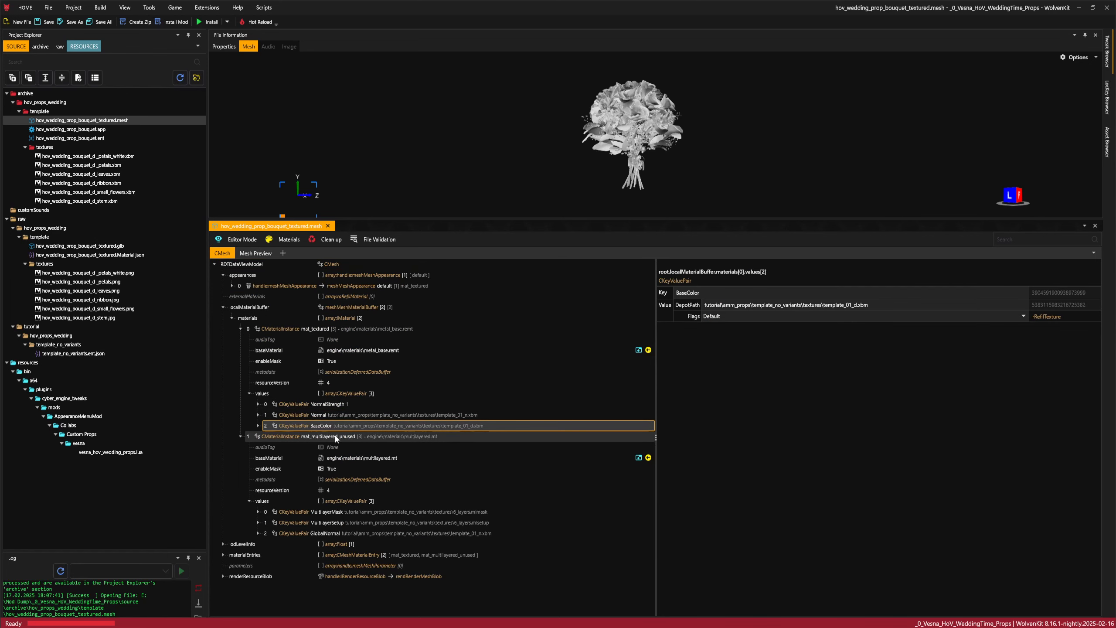
click(369, 437)
right_click(393, 437)
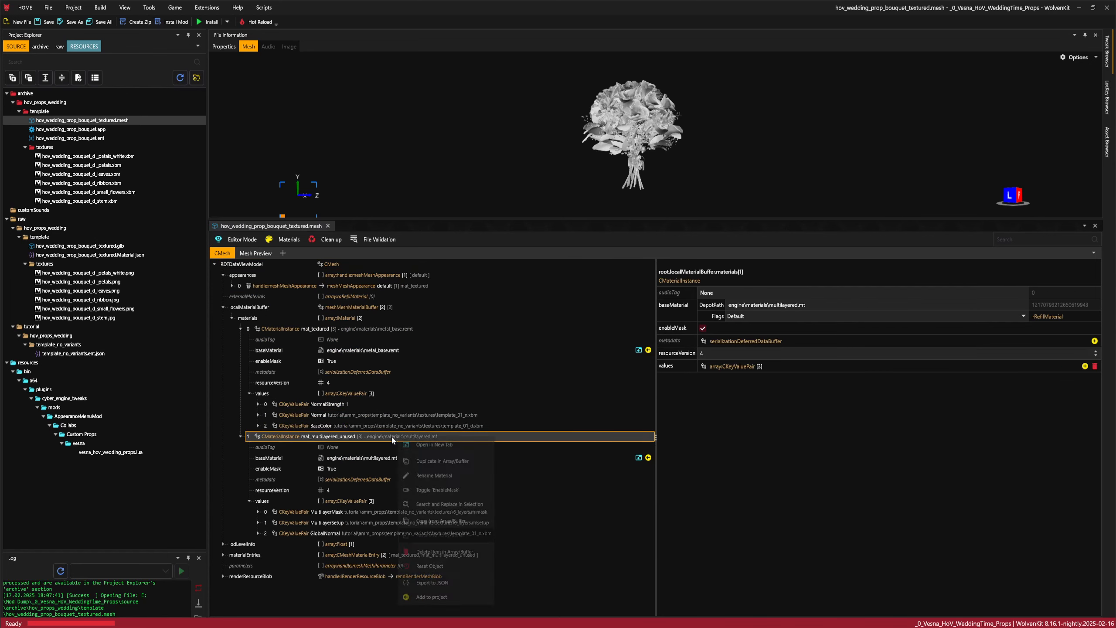
click(446, 550)
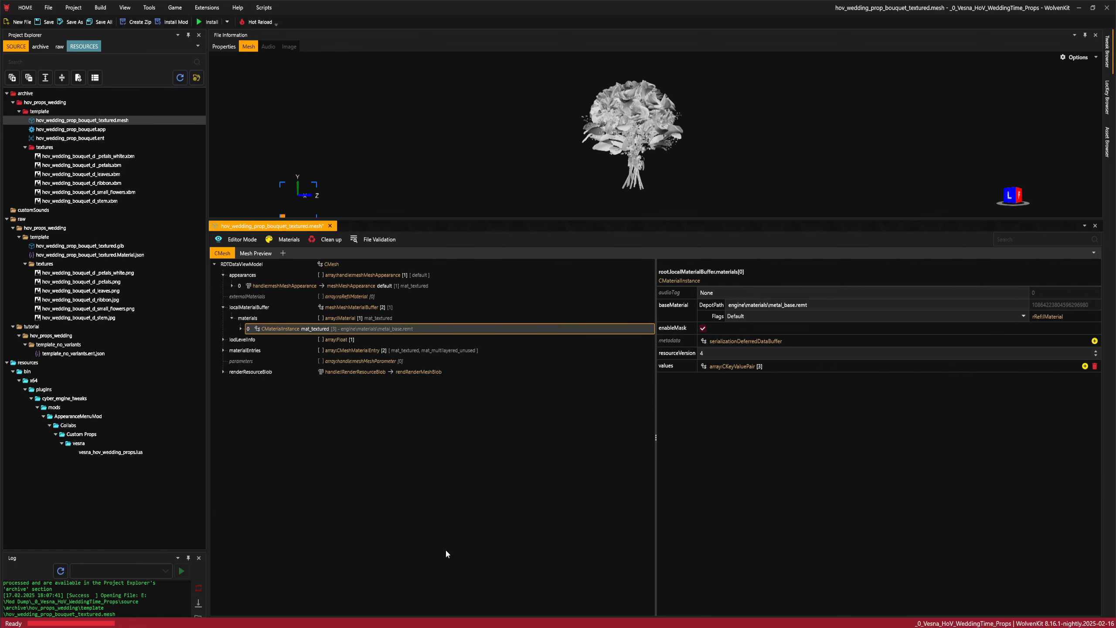
- Rename the two existing material entries of the mesh as petals_red and petals_white
click(224, 350)
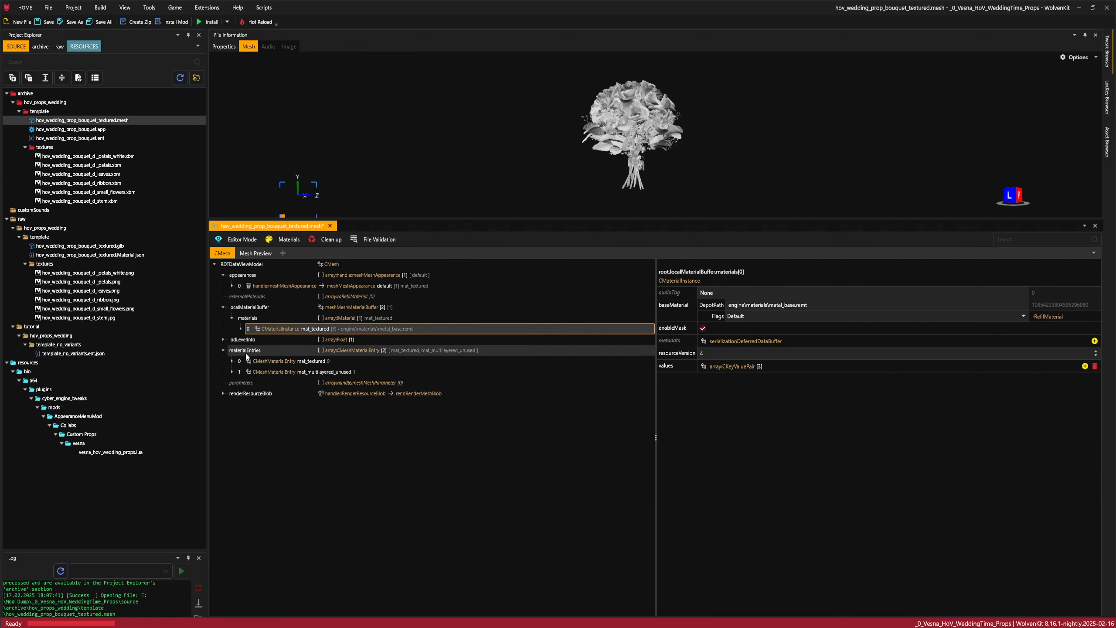
click(311, 362)
double_click(746, 317)
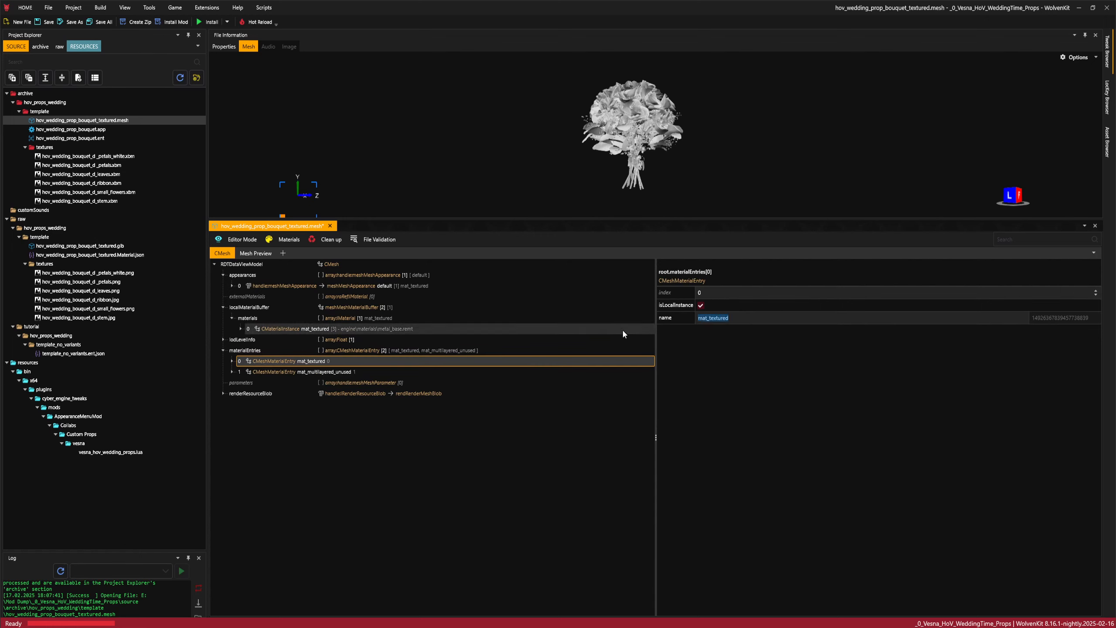
text(petals_red)
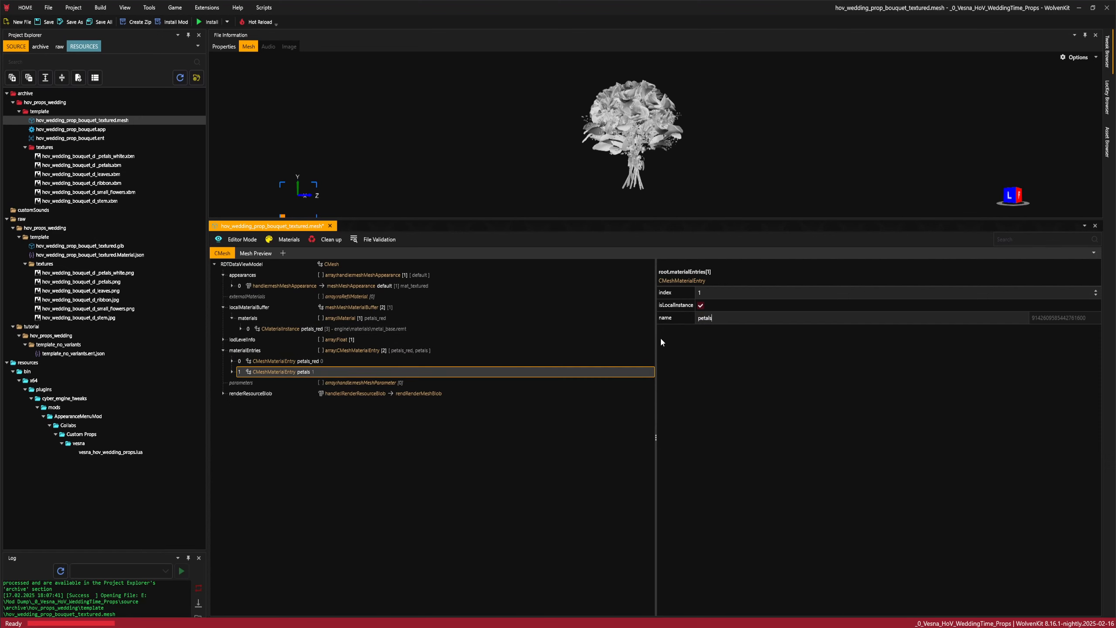
text(_white)
- Add local-instance material entries stem (index 2), ribbon (3), small_flowers (4) and leaves (5), and save the mesh
click(357, 351)
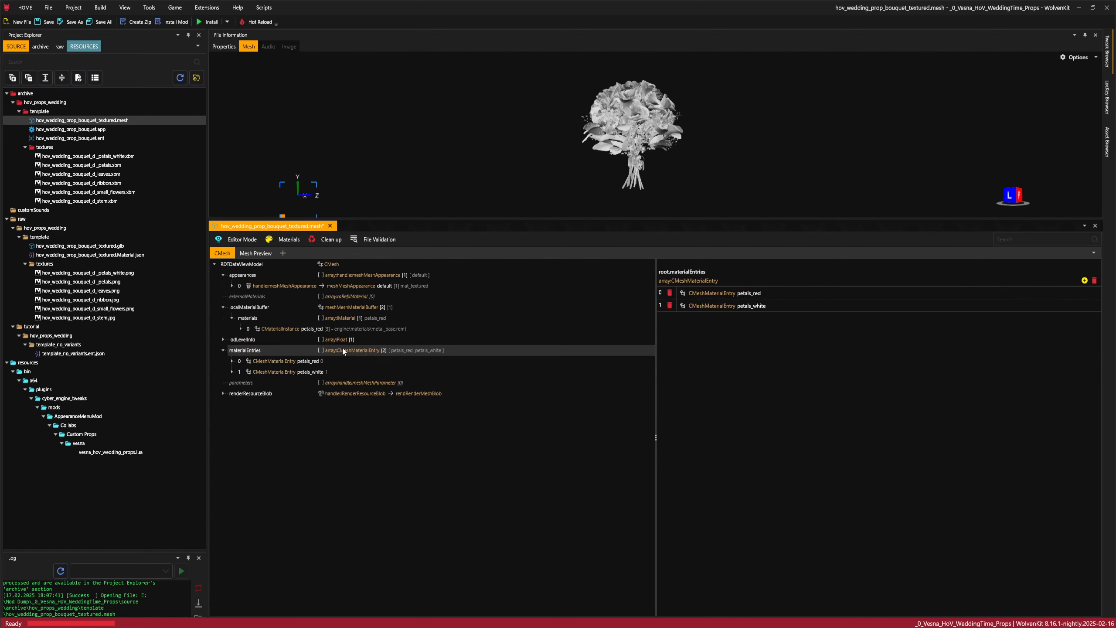
click(1085, 281)
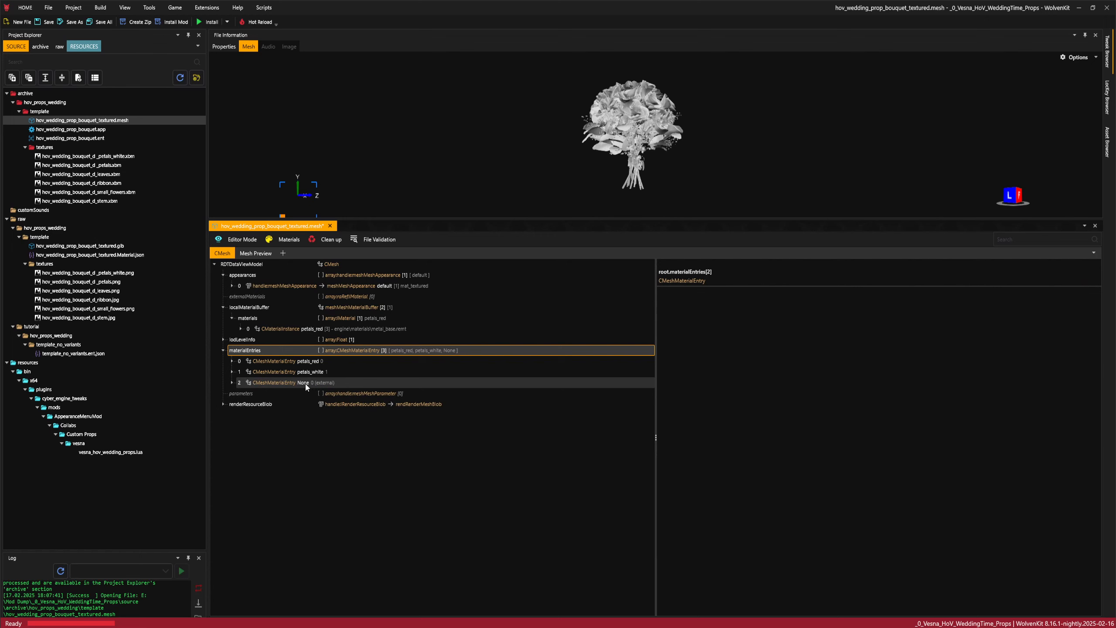
click(306, 383)
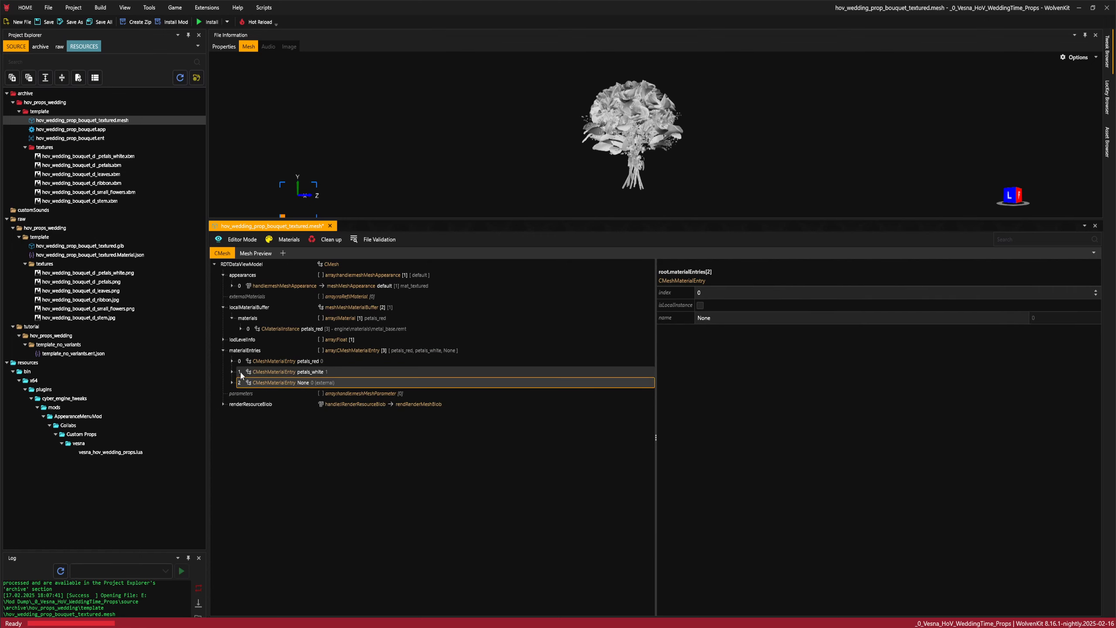
click(717, 293)
text(2)
click(700, 305)
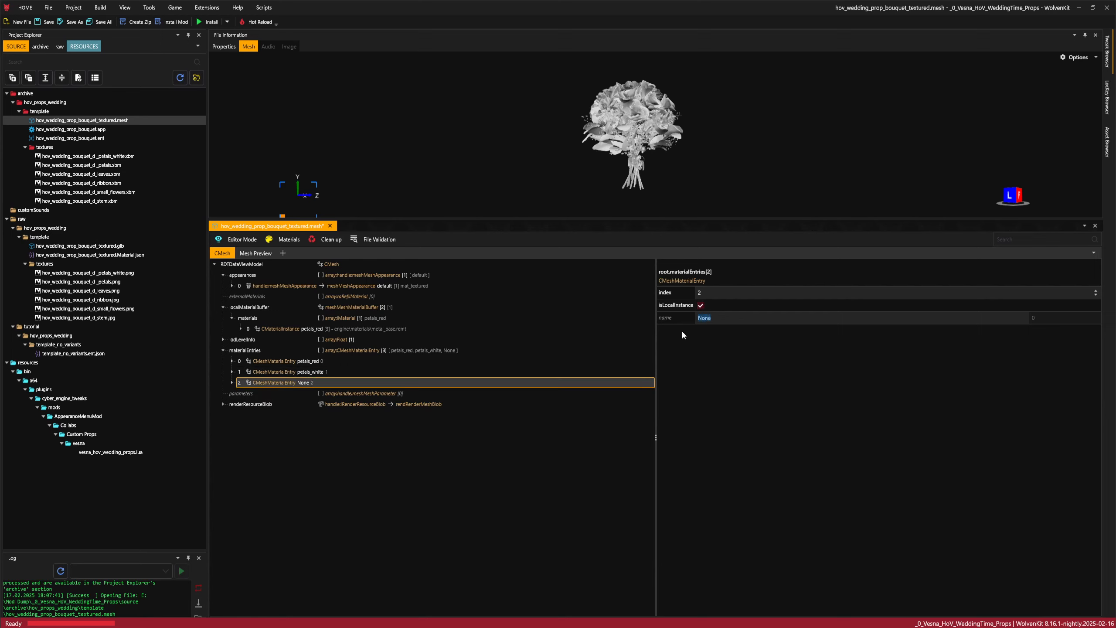
text(stem)
right_click(346, 353)
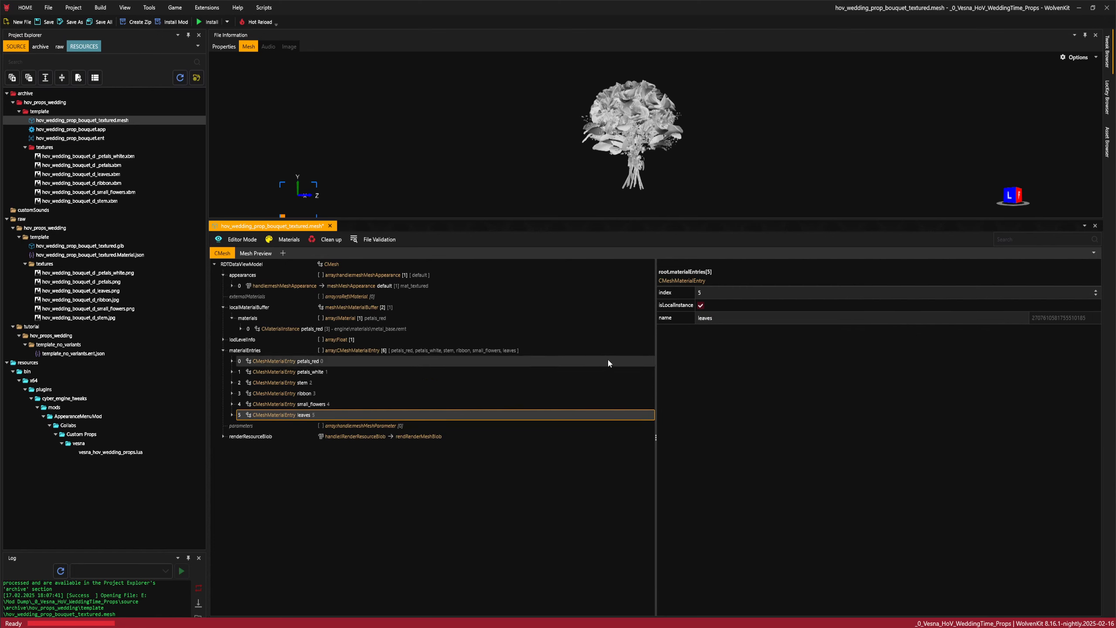
key(ctrl+s)
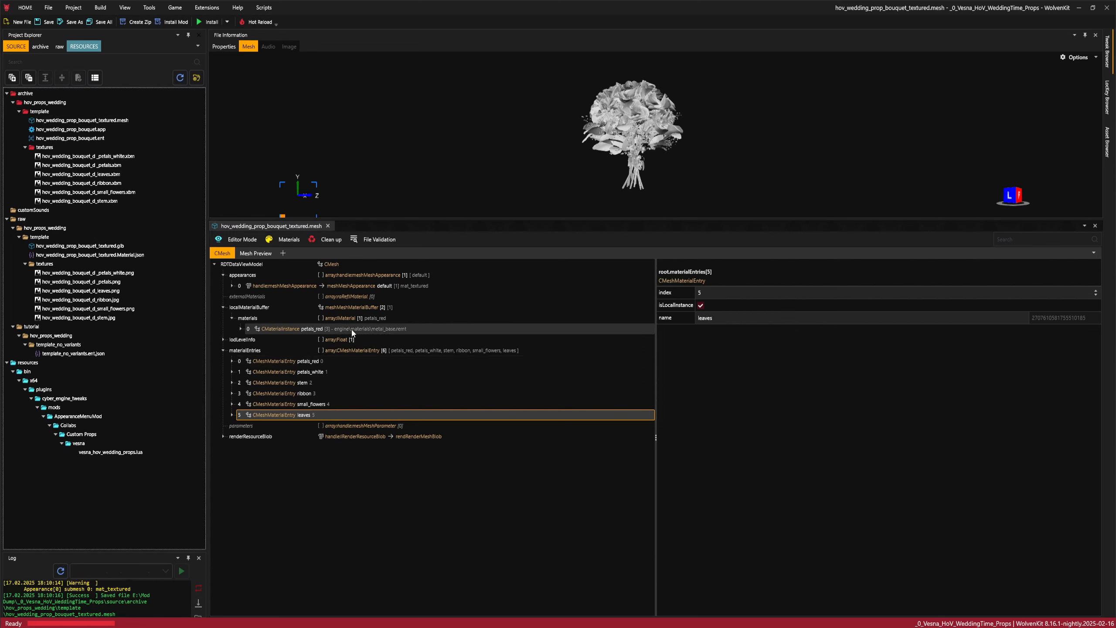
- Expand the petals_red material instance in the local material buffer to examine its base material and values
click(377, 329)
right_click(354, 328)
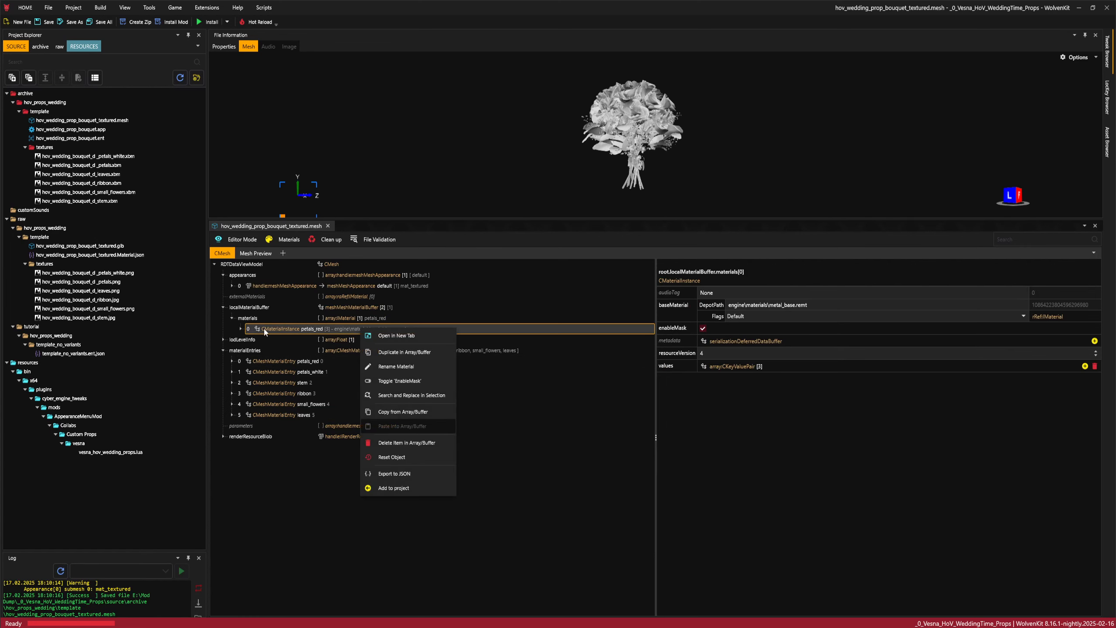
click(241, 329)
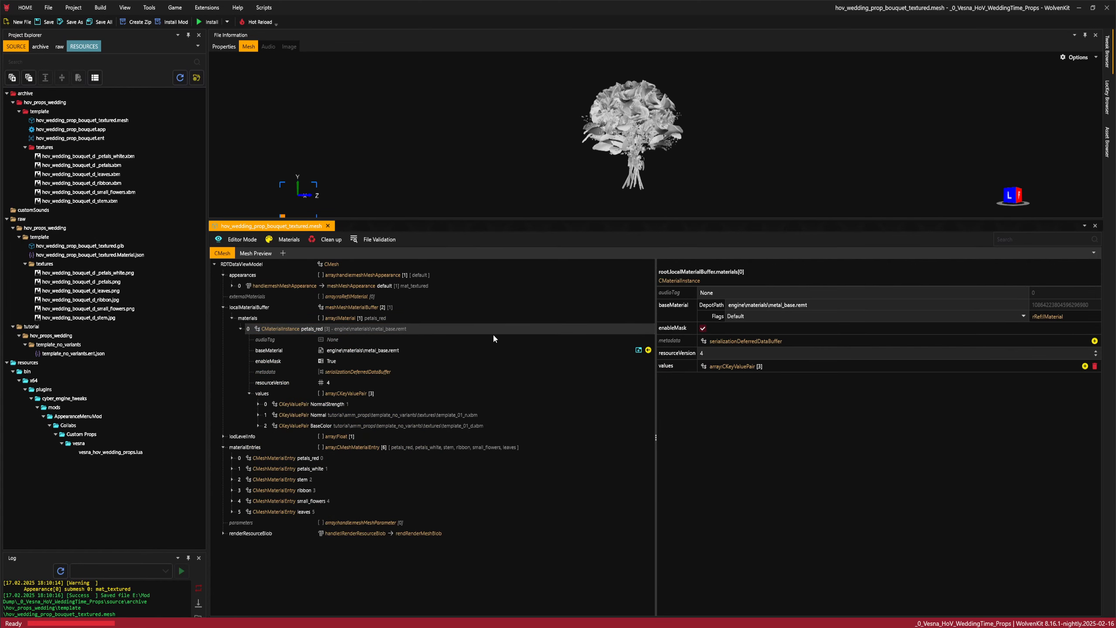
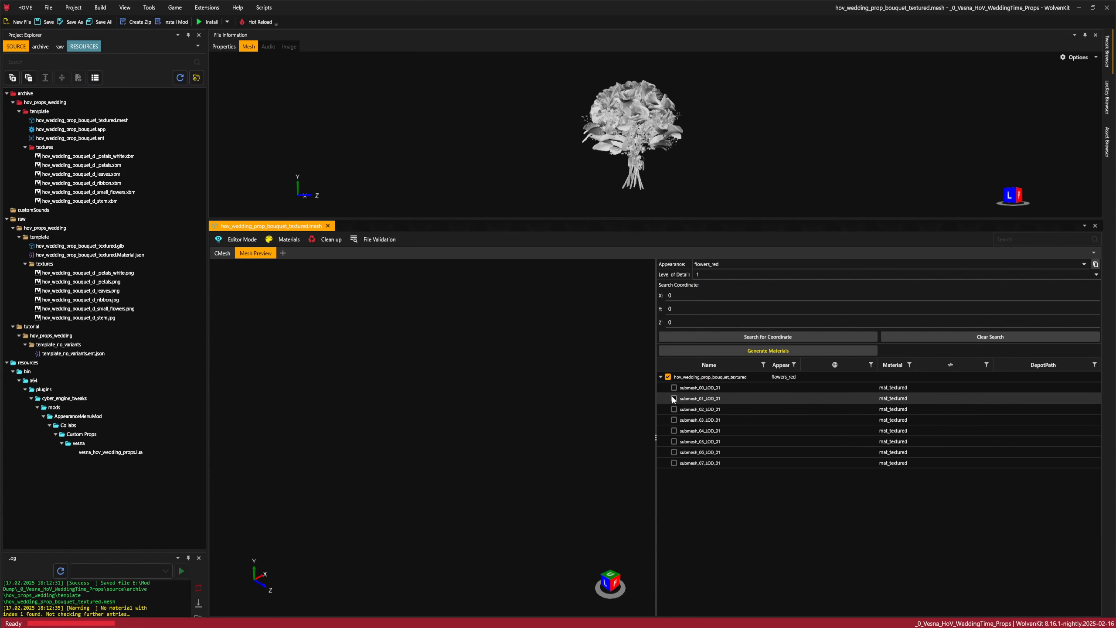
- Show submesh_00, submesh_01 and submesh_02 in the mesh preview to identify which bouquet parts they are
click(674, 387)
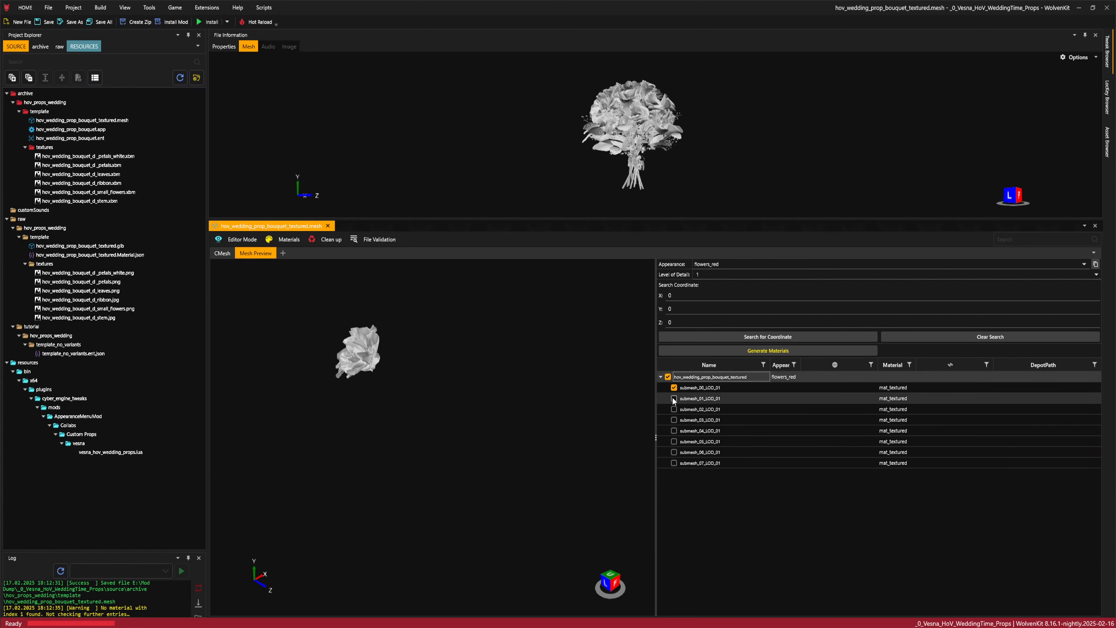
click(674, 399)
click(674, 409)
right_drag(473, 359, 510, 334)
- Assign the petals_red material name to submesh_00, submesh_01 and submesh_02 in the flowers_red appearance's chunk materials
click(222, 253)
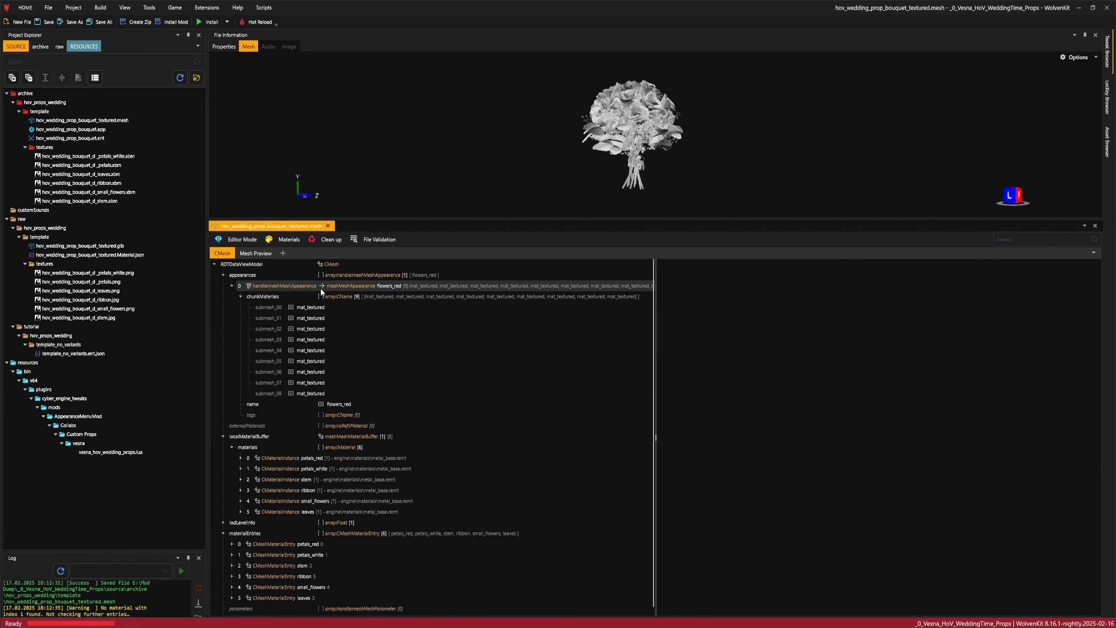
click(306, 545)
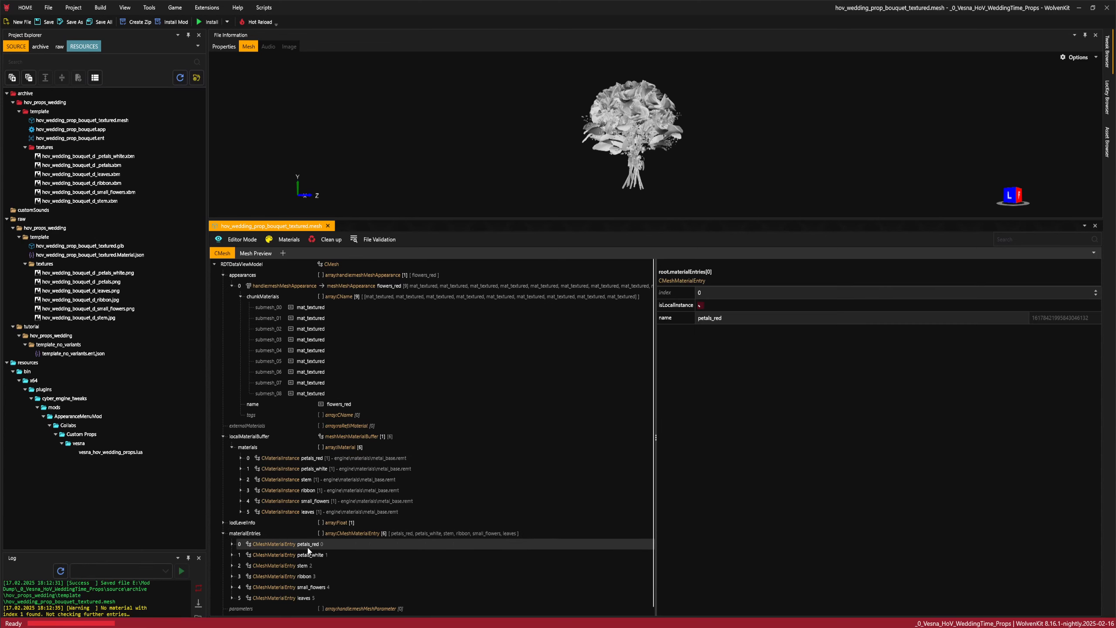
double_click(711, 317)
key(ctrl+c)
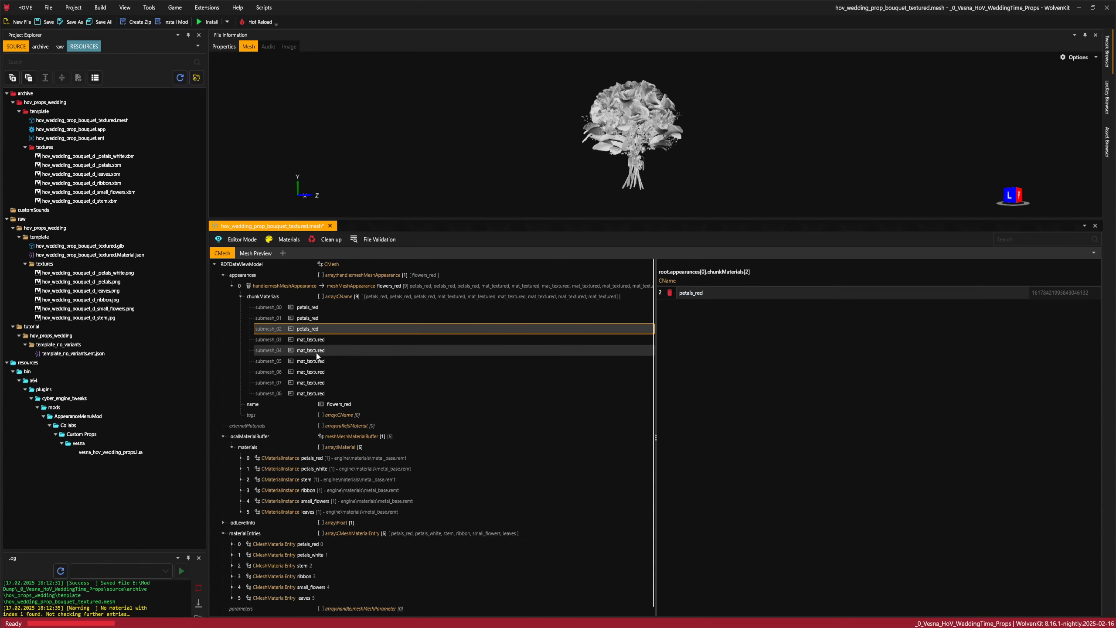
- Isolate submesh_03 in the mesh preview to identify which bouquet part it is
click(256, 253)
click(674, 409)
click(674, 420)
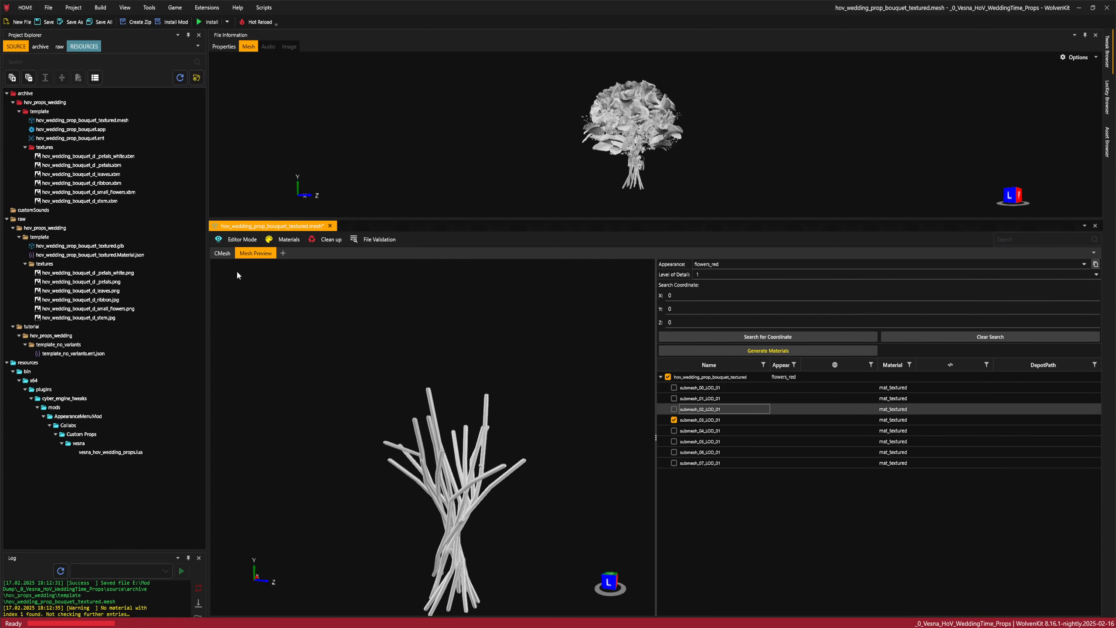
- In flowers_red, assign stem to submesh_03, leaves to submesh_04, ribbon to submesh_05 and small_flowers to submesh_06 through submesh_08, and save the mesh
click(222, 254)
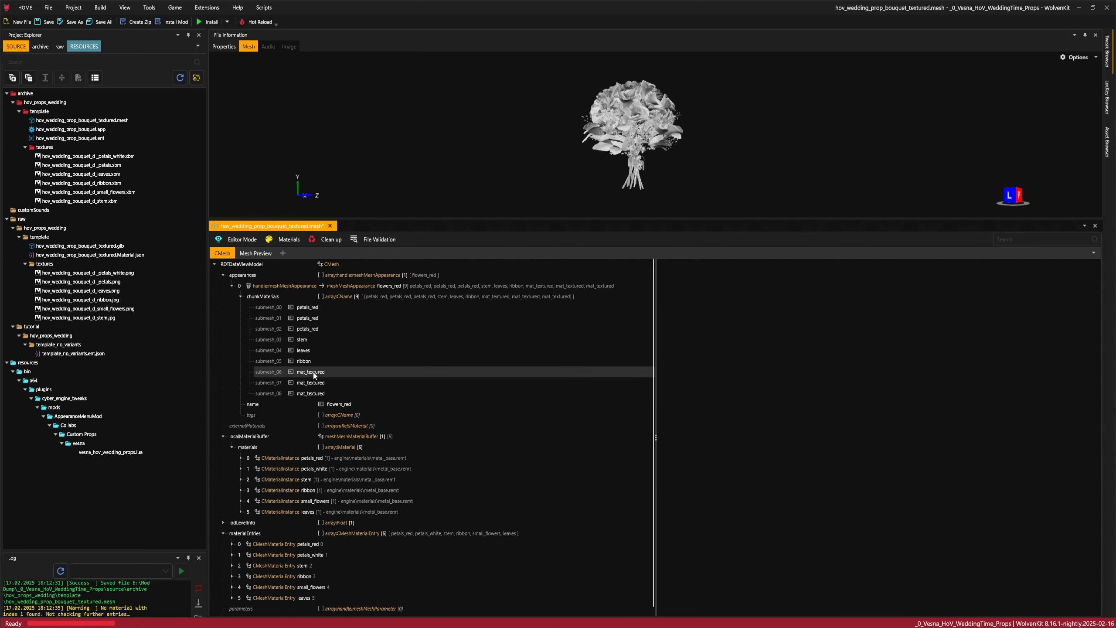
click(311, 382)
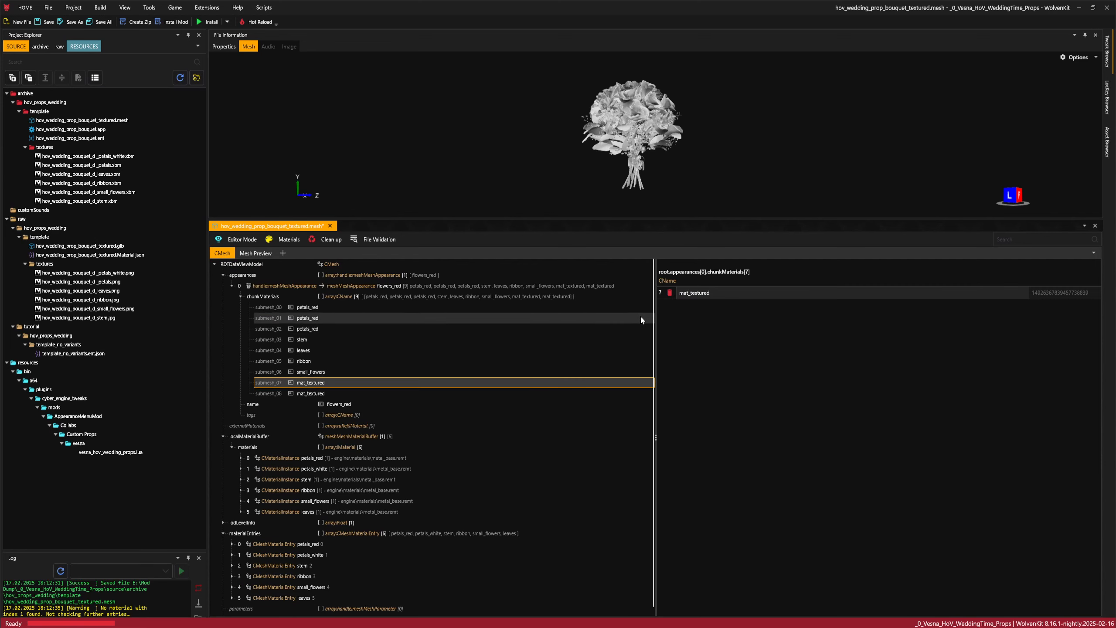
key(ctrl+v)
click(311, 393)
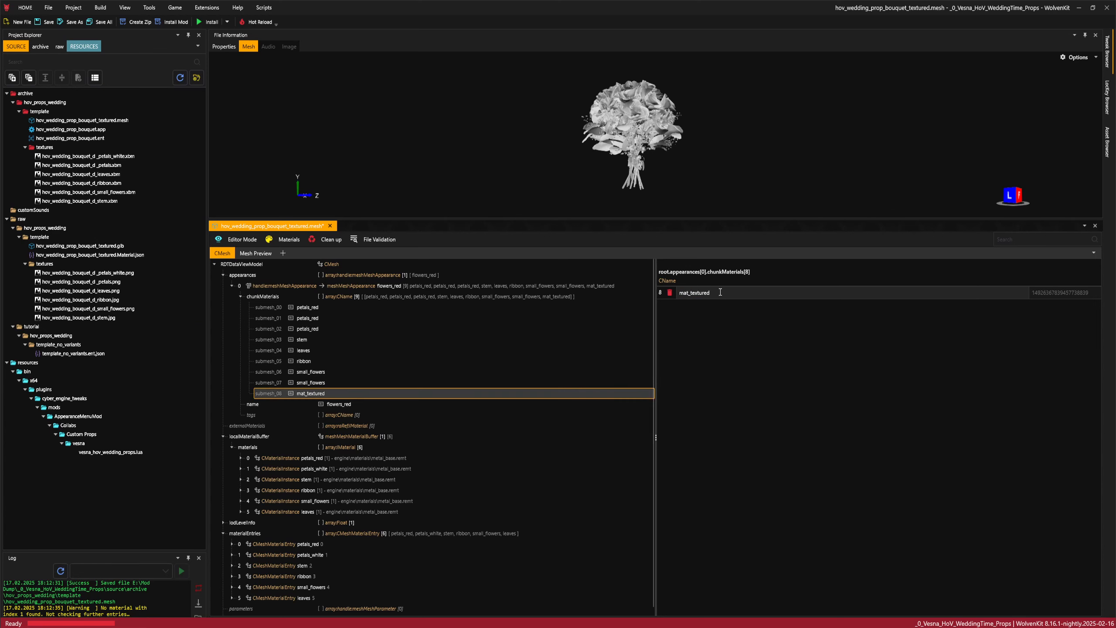
key(ctrl+v)
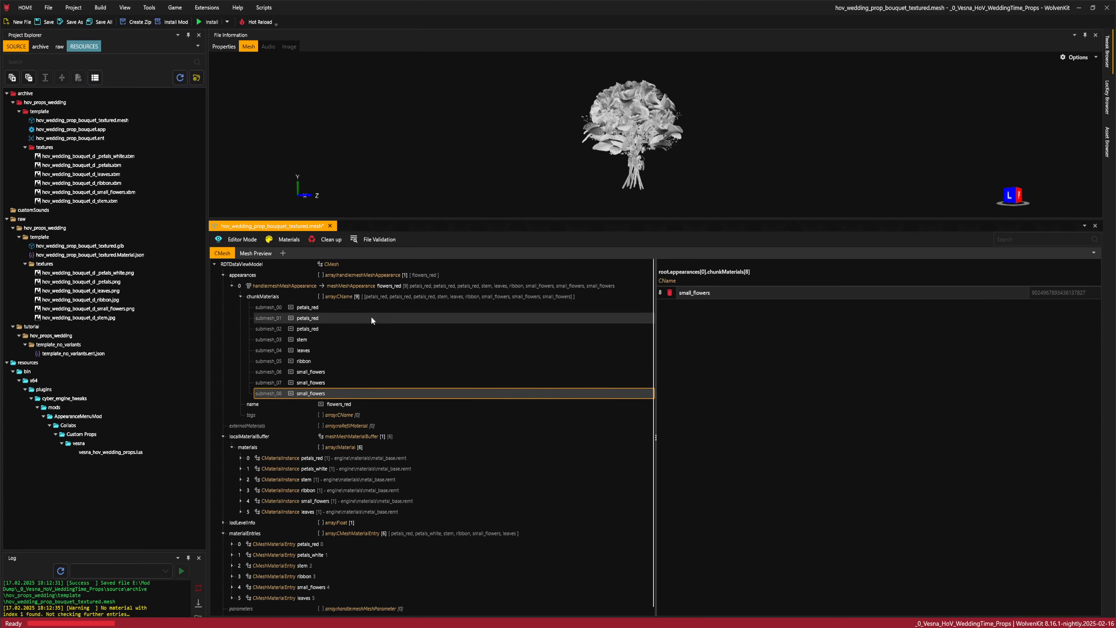
key(ctrl+s)
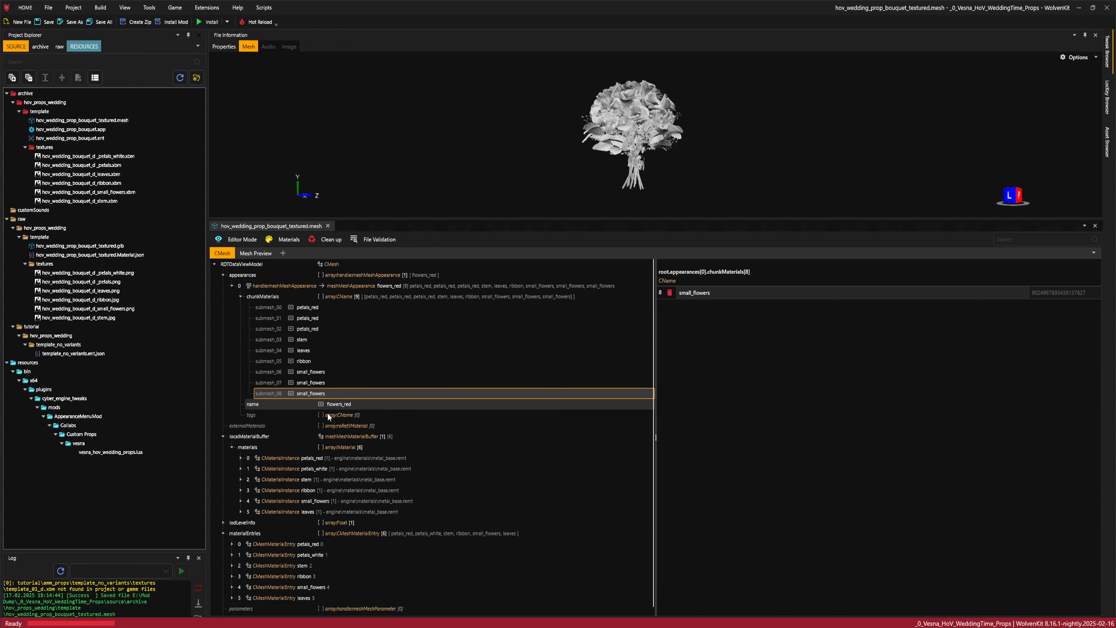
- Duplicate the flowers_red mesh appearance and name the copy flowers_white
click(240, 297)
click(385, 287)
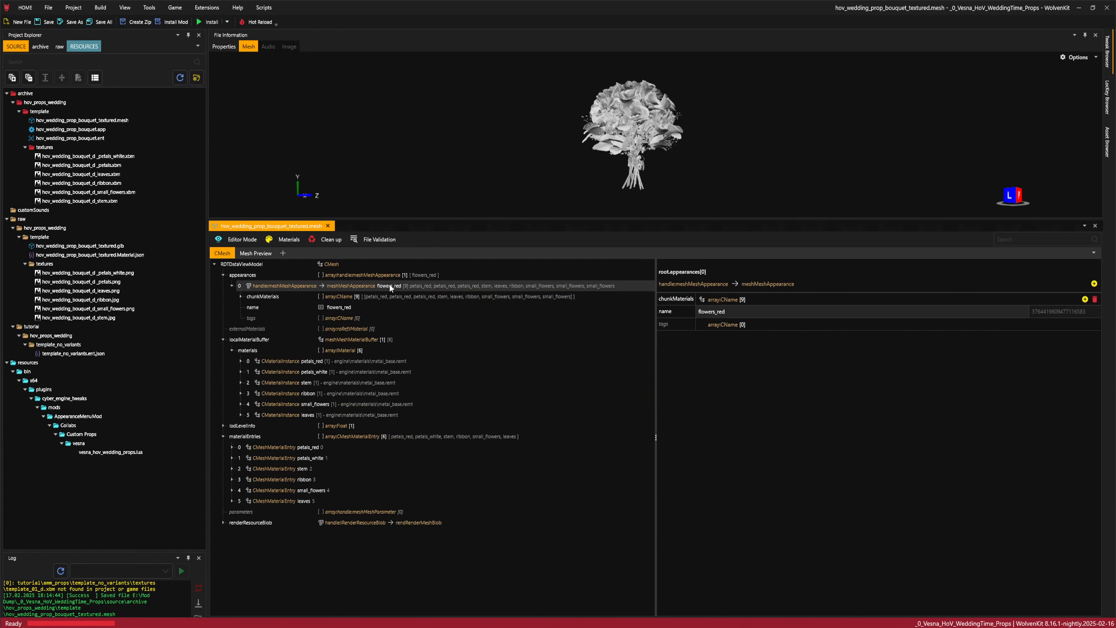
right_click(388, 287)
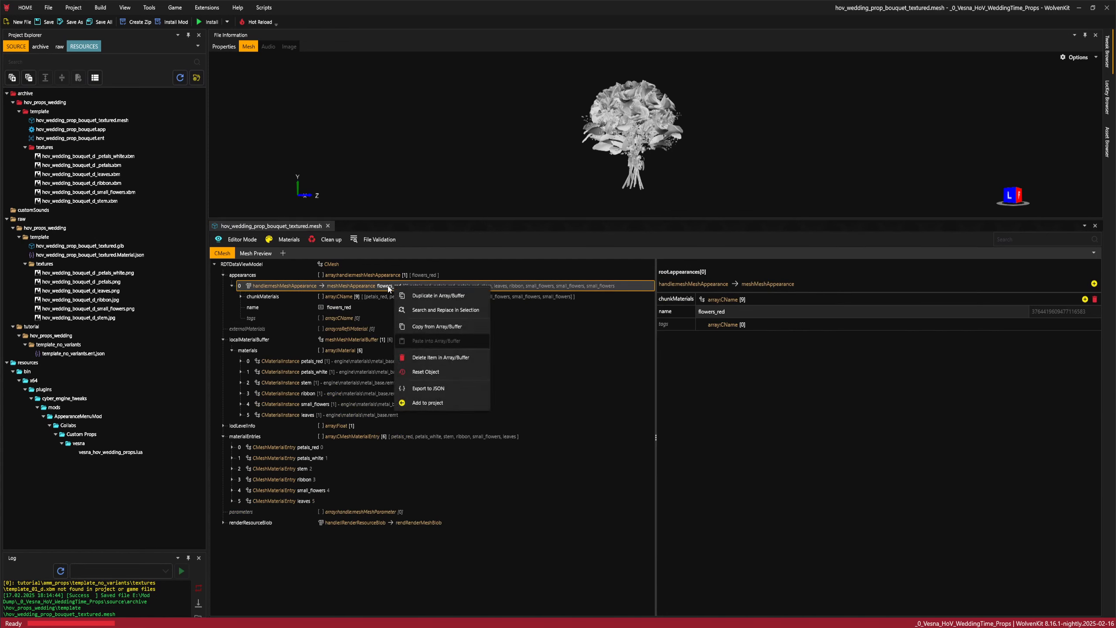
click(438, 295)
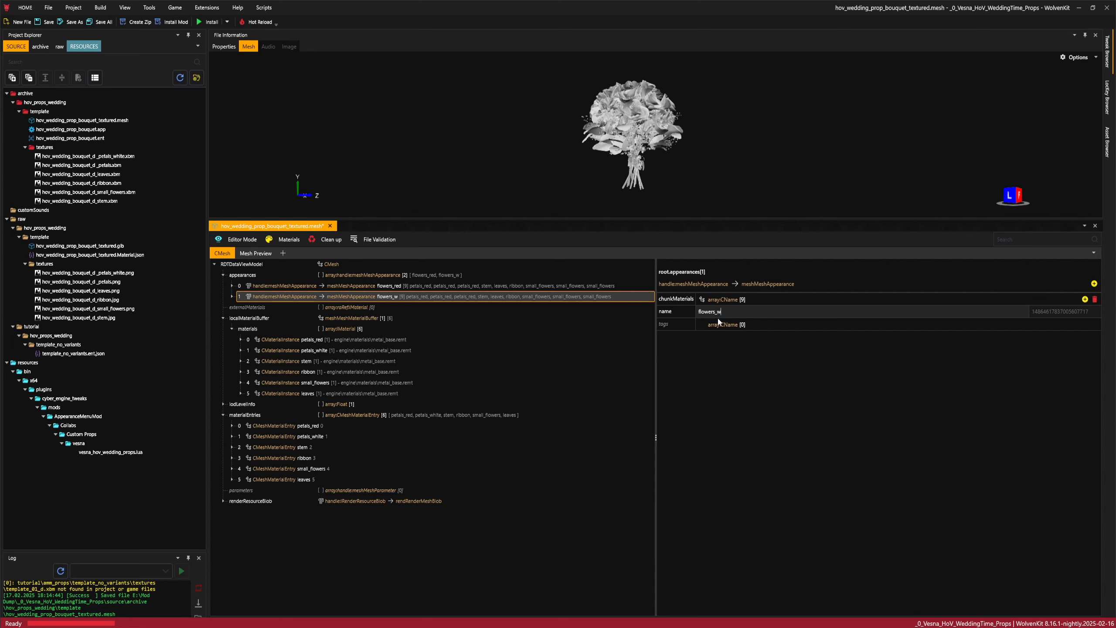
text(e)
- In the flowers_white appearance, assign petals_white to submesh_00, submesh_01 and submesh_02, and save the mesh
click(231, 296)
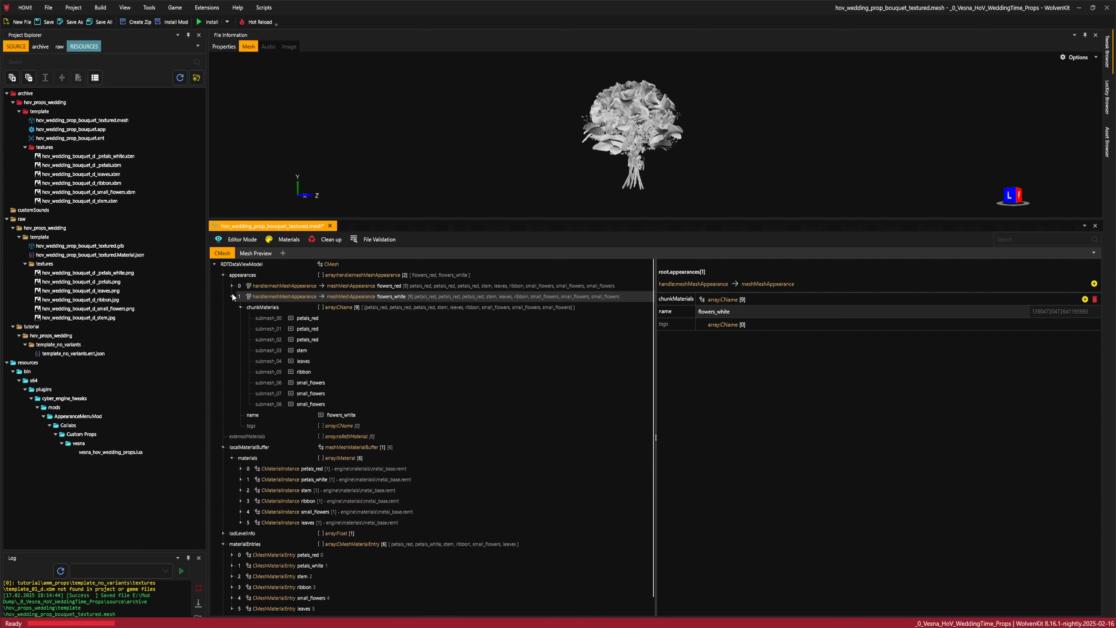
click(310, 321)
click(299, 566)
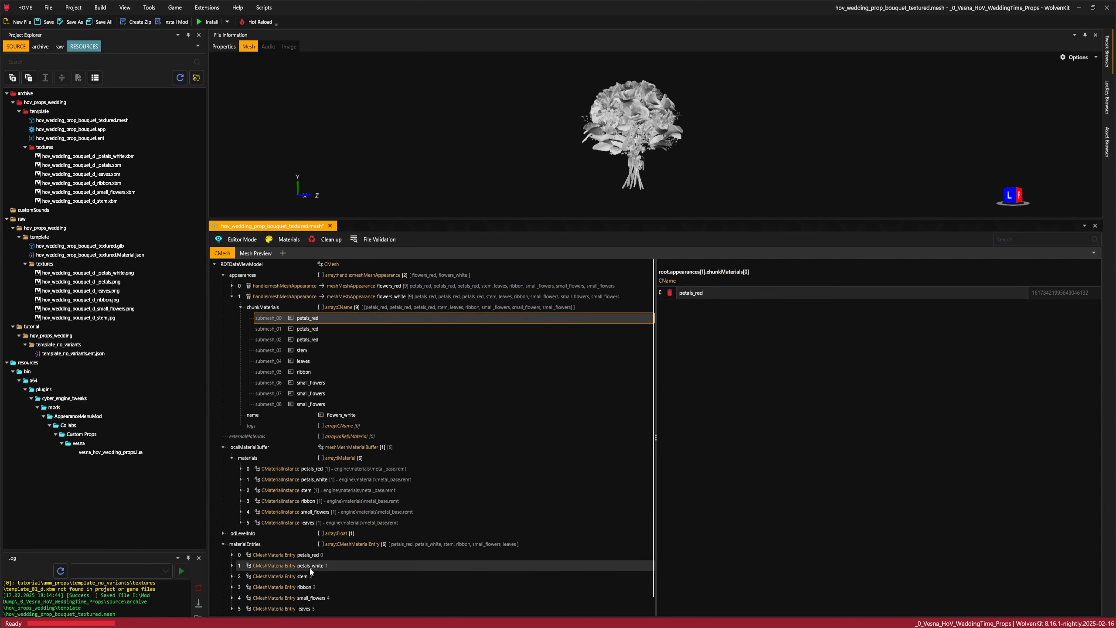
click(334, 318)
text(petals_white)
click(387, 328)
text(petals_white)
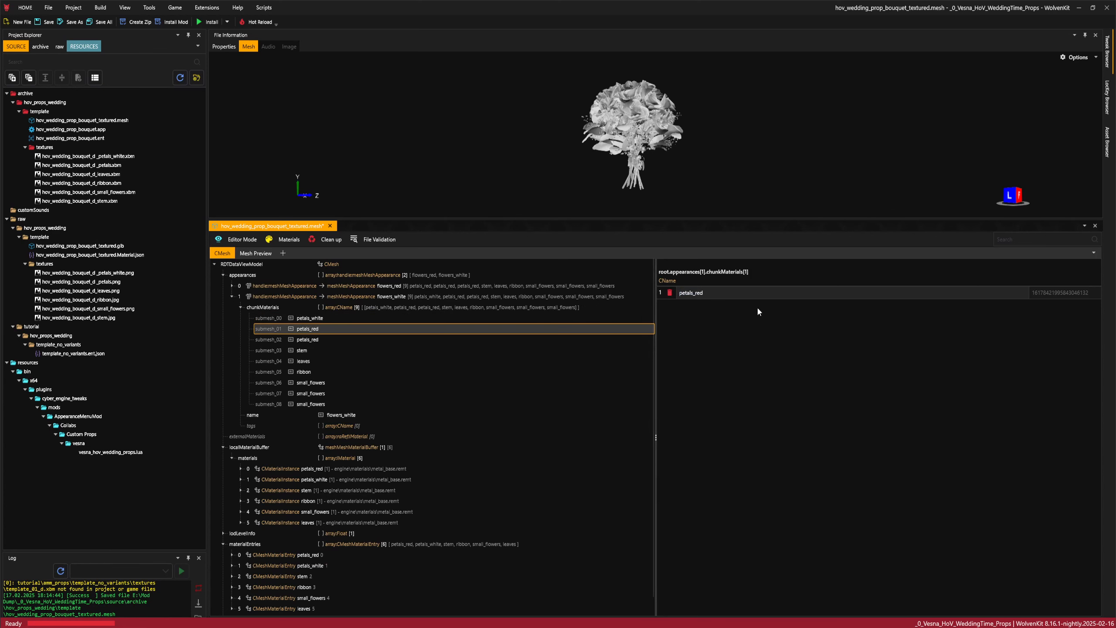
click(391, 339)
text(petals_white)
key(ctrl+s)
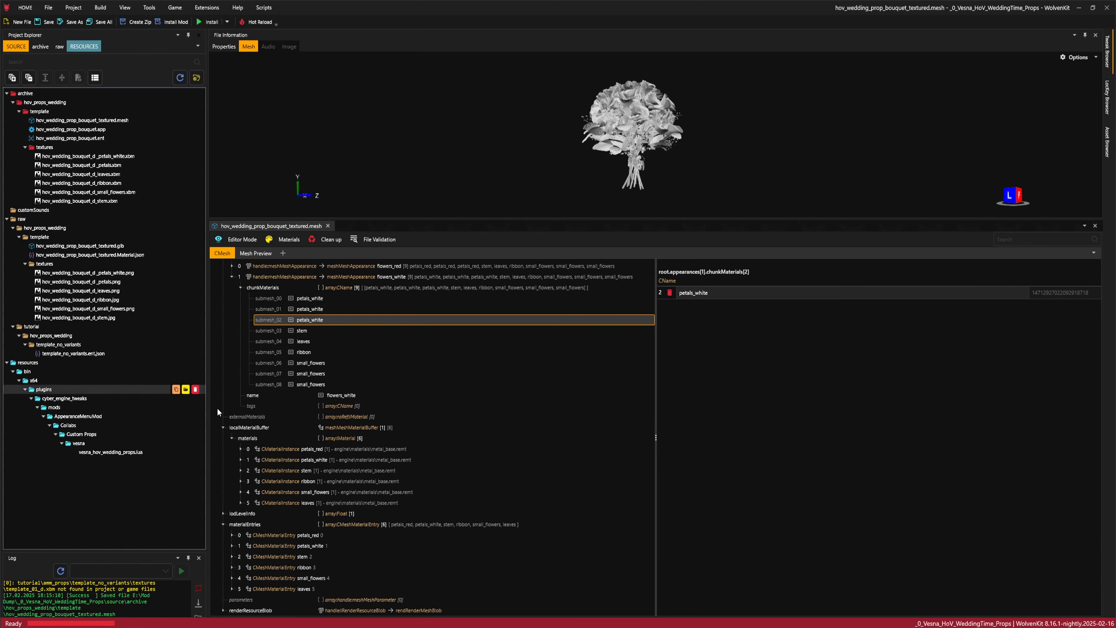
- Set the petals_red material's BaseColor texture to the relative path of hov_wedding_bouquet_d _petals.xbm
scroll(240, 420, down, 1)
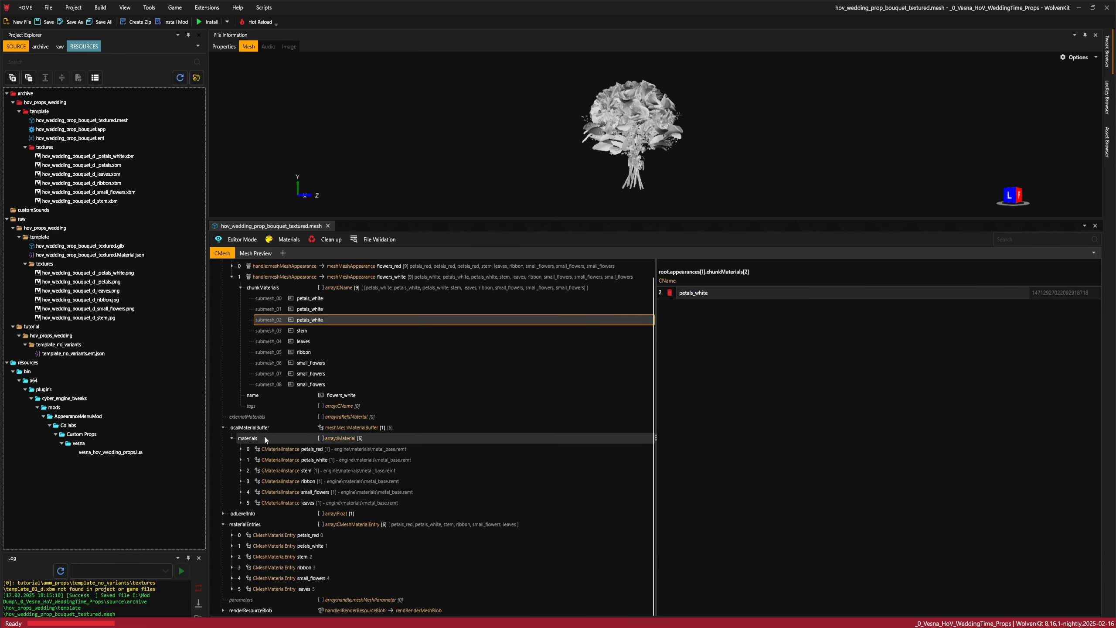
click(241, 449)
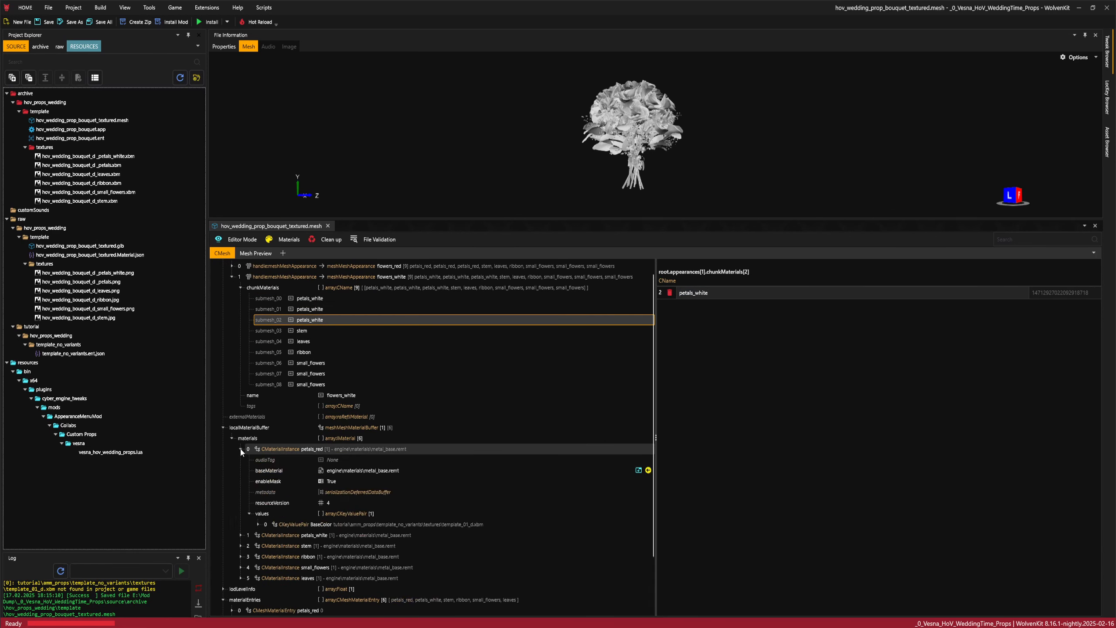
click(362, 525)
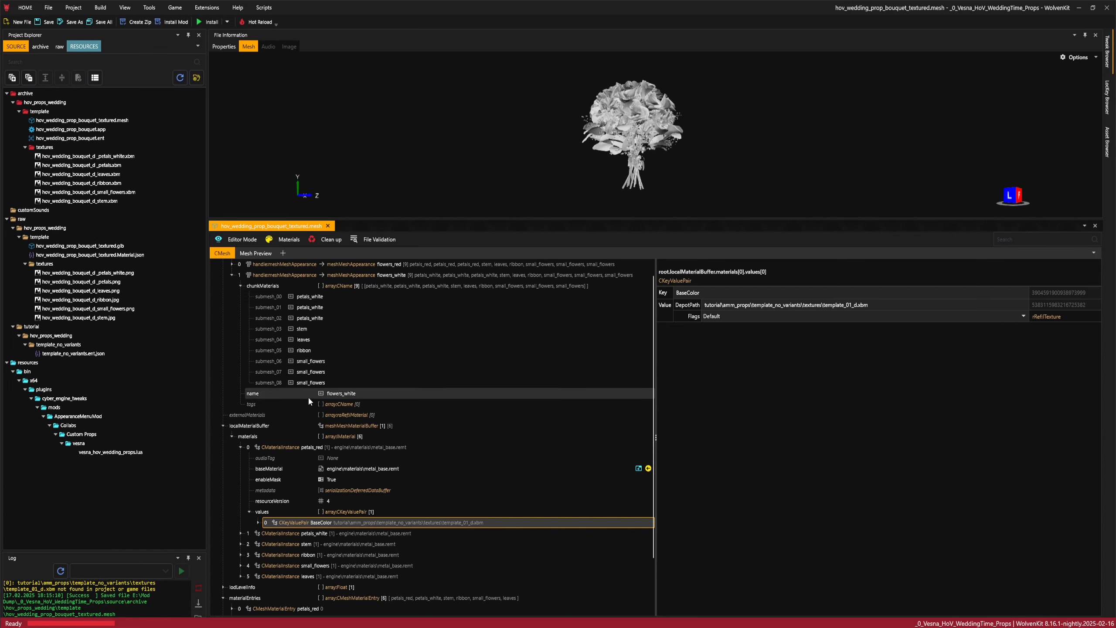
right_click(86, 168)
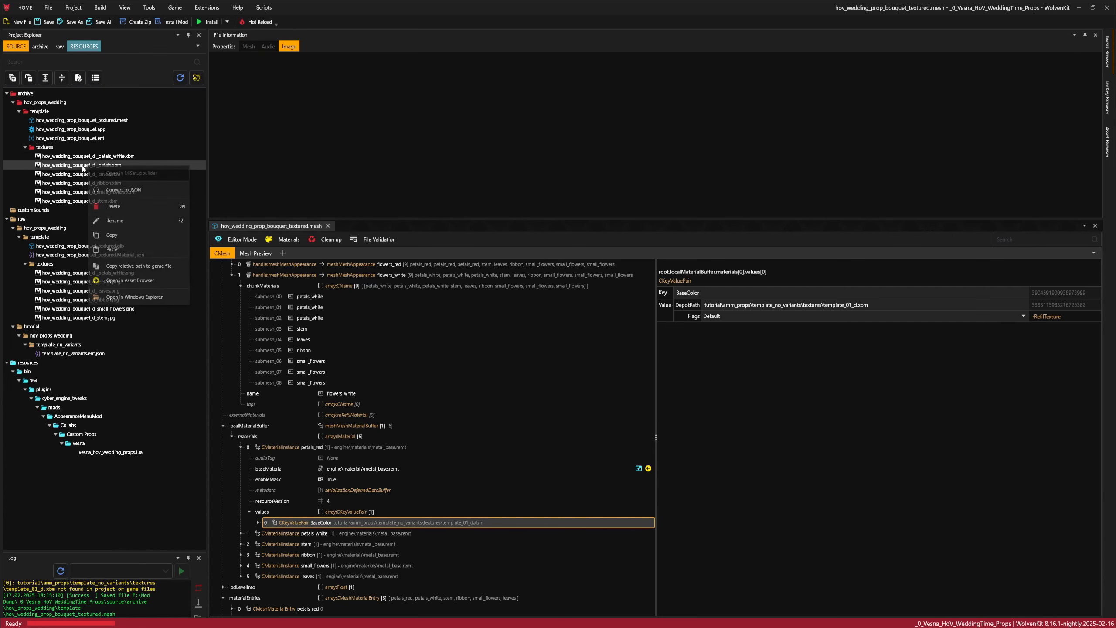
click(132, 265)
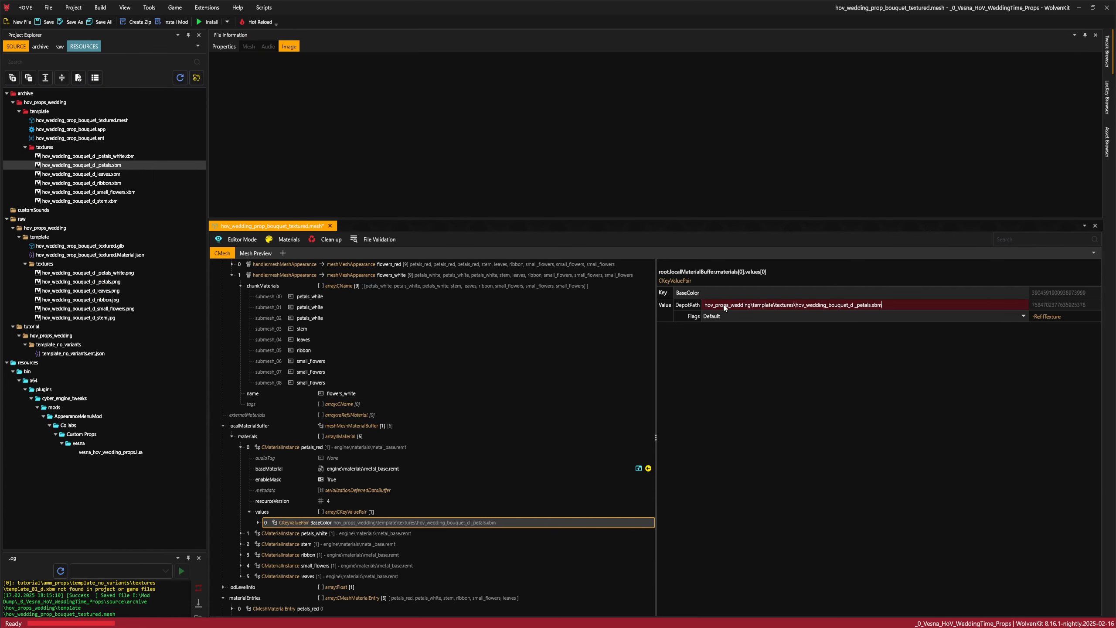
right_click(87, 166)
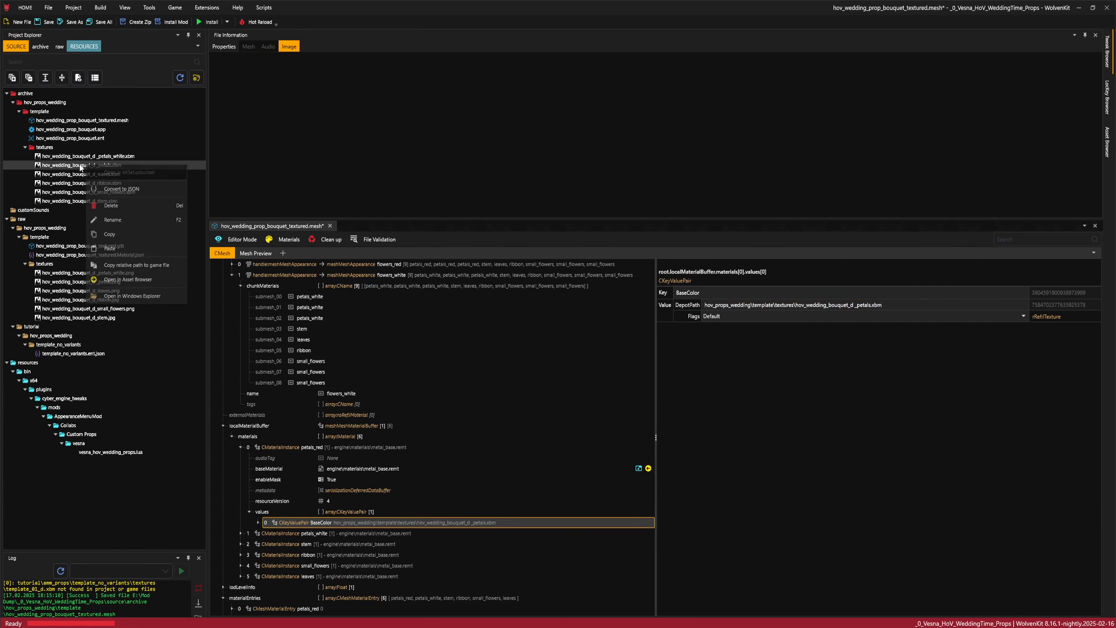
click(138, 265)
click(717, 304)
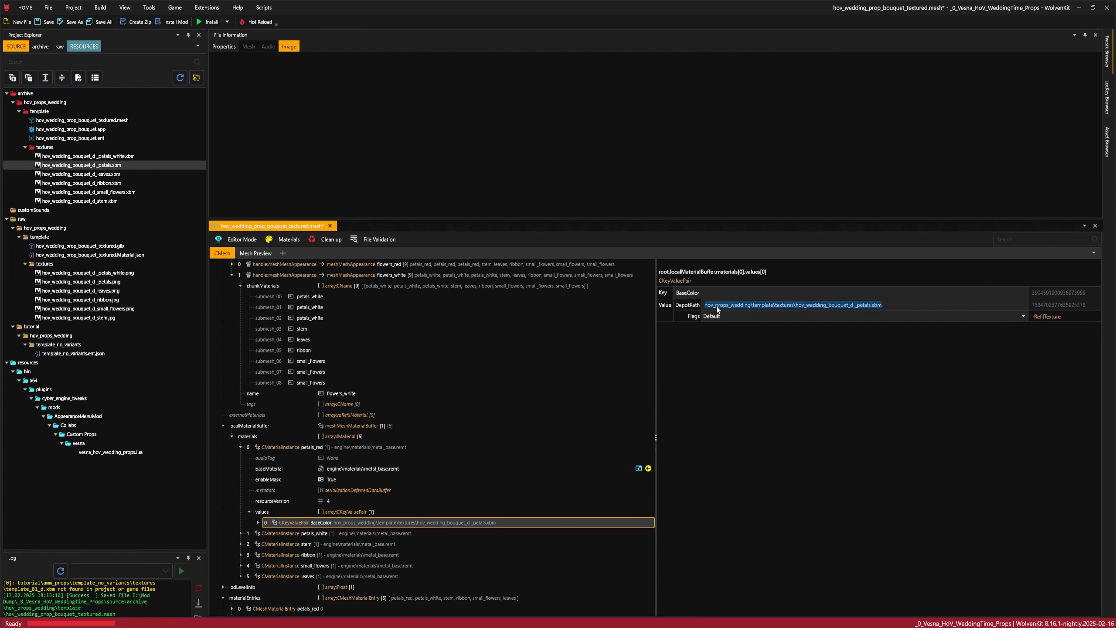
- Set the petals_white material's BaseColor texture to the relative path of hov_wedding_bouquet_d _petals_white.xbm
click(315, 533)
right_click(115, 157)
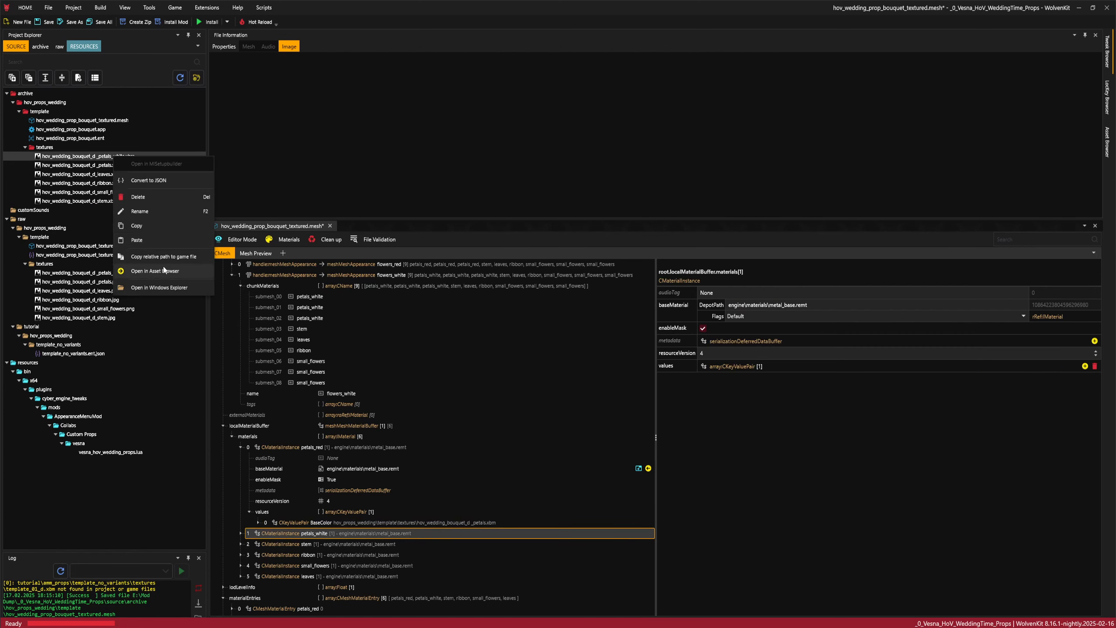
click(164, 256)
click(307, 502)
click(799, 304)
key(ctrl+v)
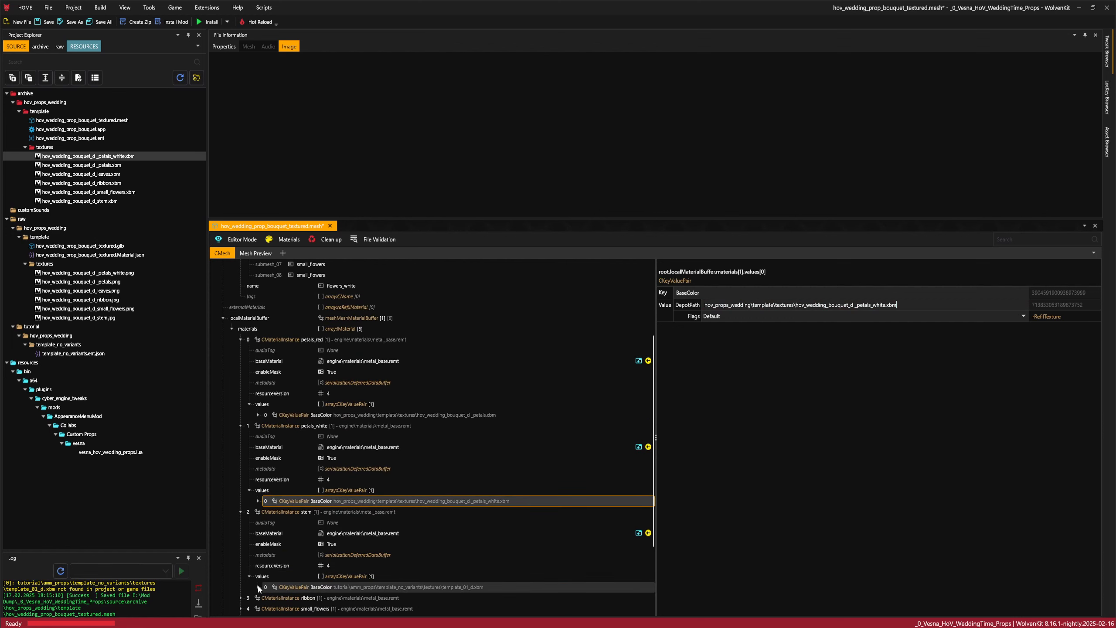
- Set the stem material's BaseColor texture to the relative path of hov_wedding_bouquet_d_stem.xbm
click(259, 587)
click(79, 200)
click(755, 305)
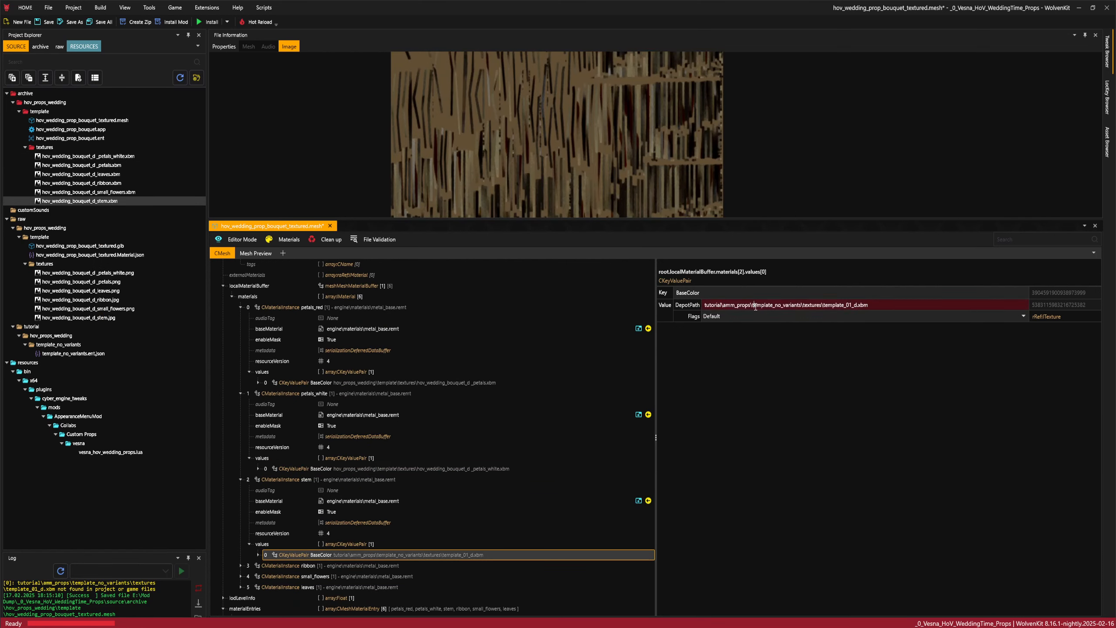
key(ctrl+v)
- Set the ribbon material's BaseColor texture to the relative path of hov_wedding_bouquet_d_ribbon.xbm
click(240, 565)
click(82, 183)
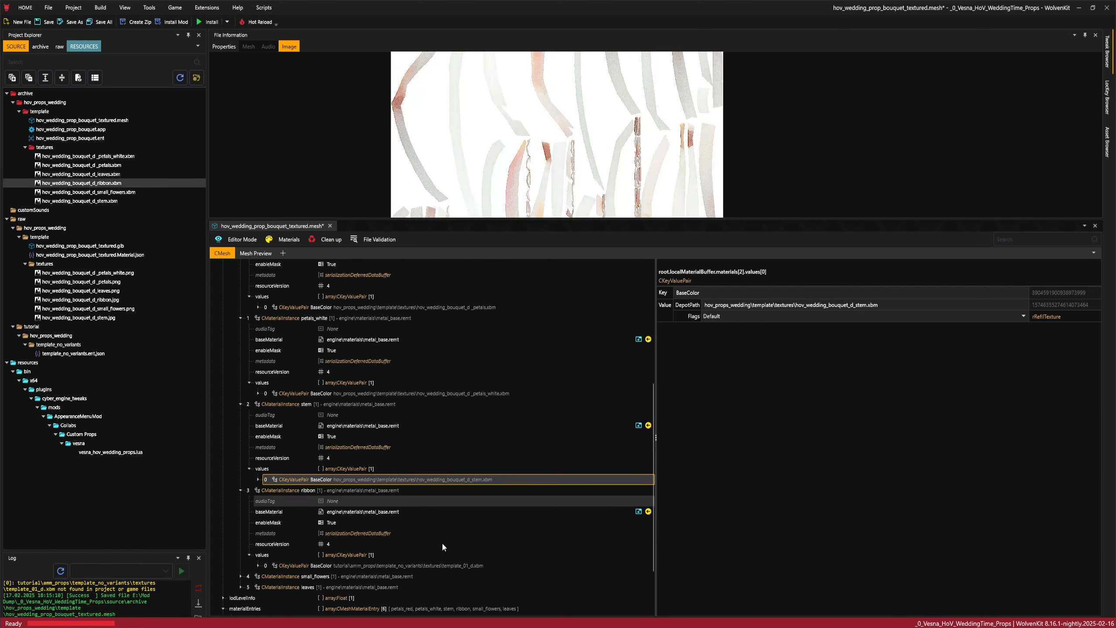
click(440, 566)
click(781, 305)
key(ctrl+v)
- Set the small_flowers material's BaseColor texture to the relative path of hov_wedding_bouquet_d_small_flowers.xbm
click(241, 576)
click(88, 192)
right_click(89, 193)
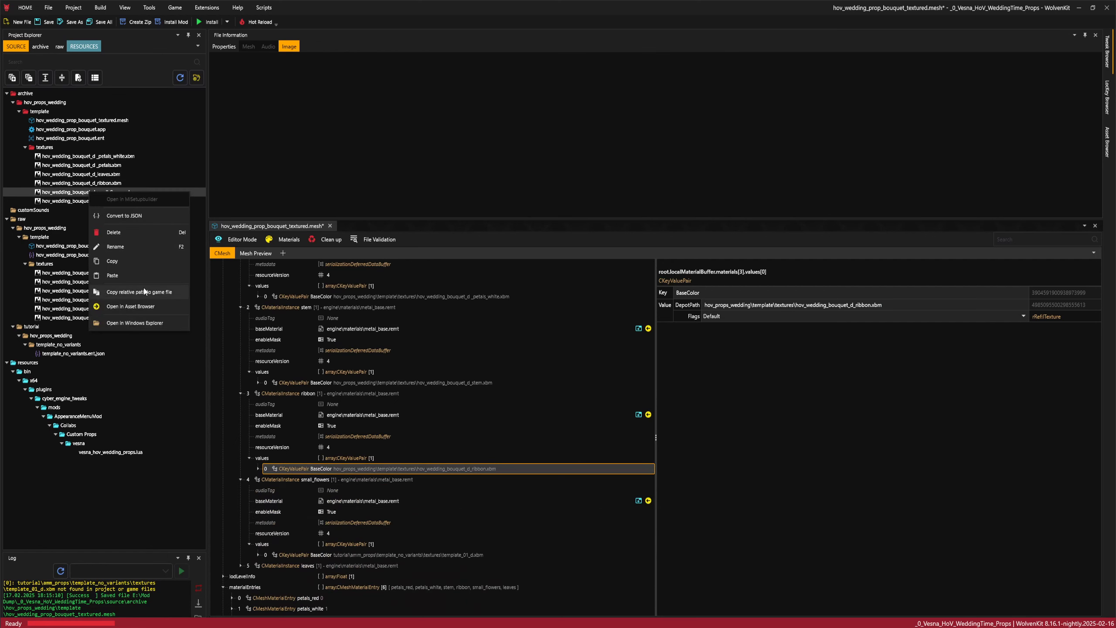
click(145, 291)
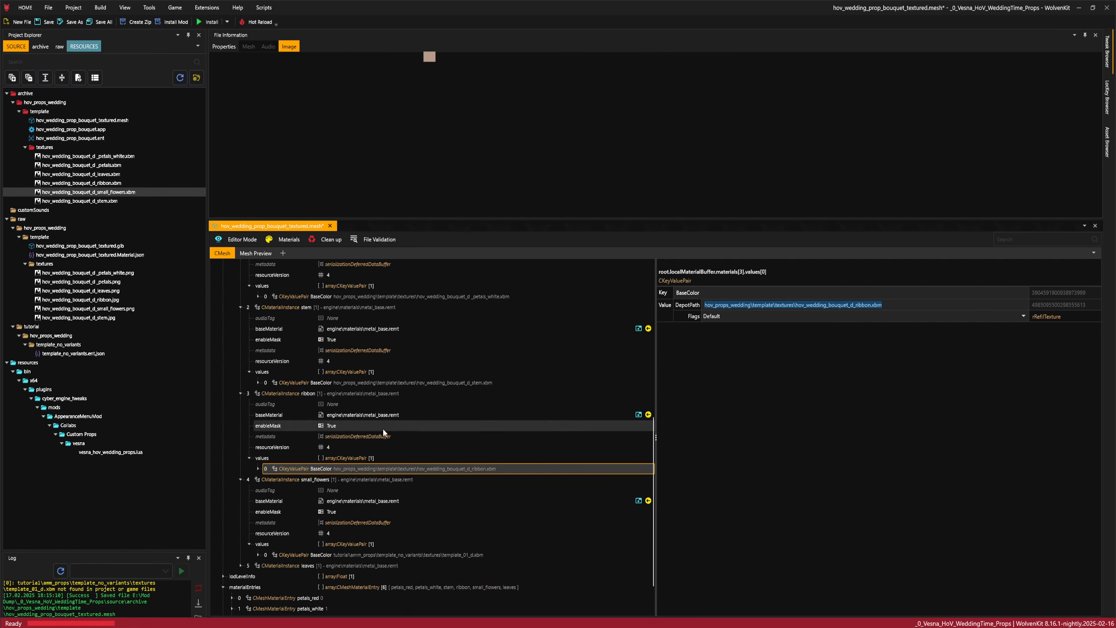
click(439, 555)
click(780, 305)
key(ctrl+v)
- Set the leaves material's BaseColor texture to the relative path of hov_wedding_bouquet_d_leaves.xbm and save the mesh
click(240, 565)
scroll(480, 569, down, 5)
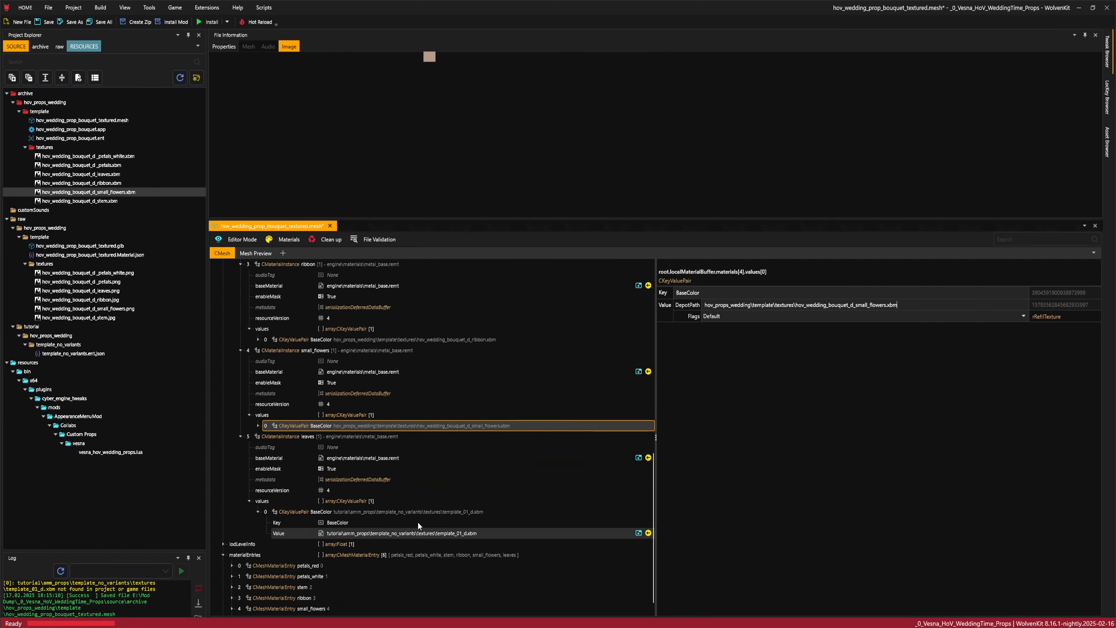
click(440, 533)
click(89, 174)
right_click(89, 174)
click(145, 273)
click(780, 292)
key(ctrl+v)
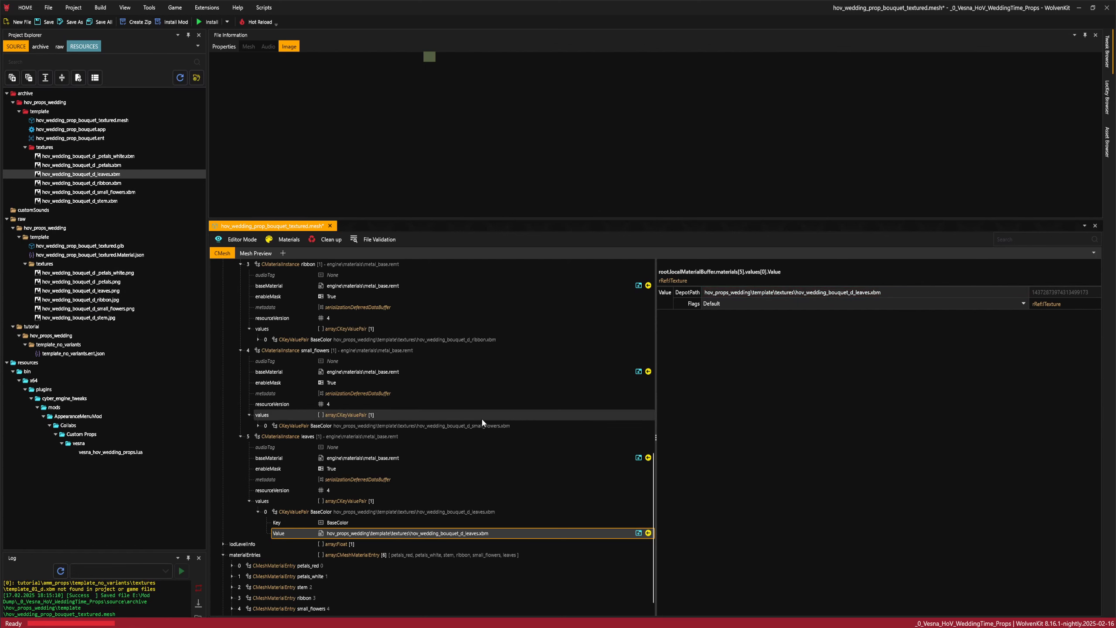
key(ctrl+s)
- Open hov_wedding_prop_bouquet.app and delete its template_multilayered_app appearance
scroll(439, 360, up, 10)
double_click(292, 337)
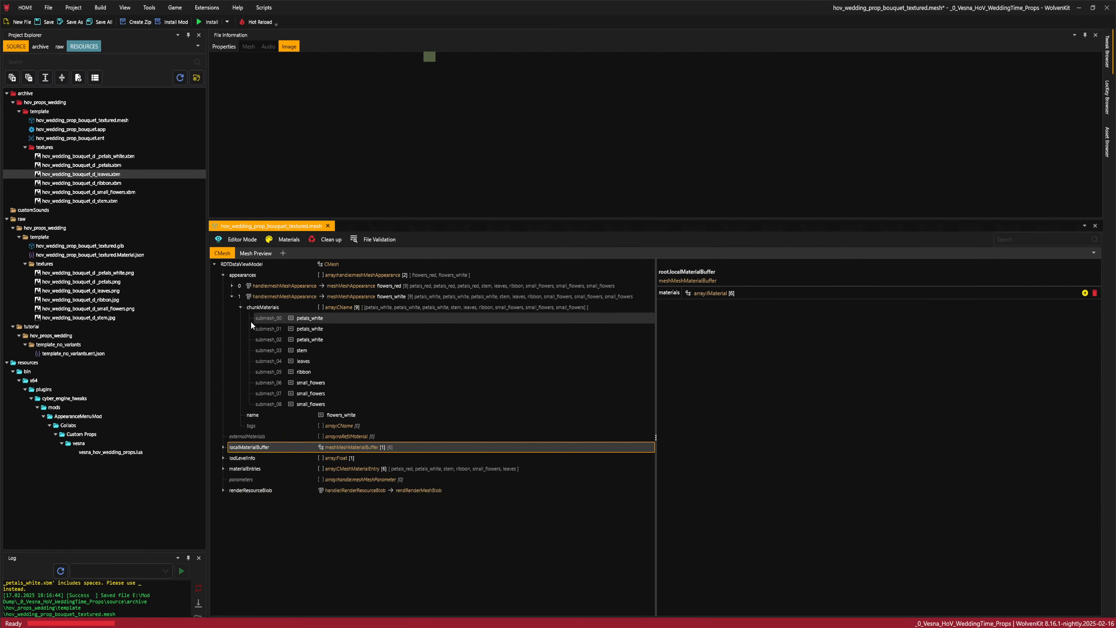
click(231, 297)
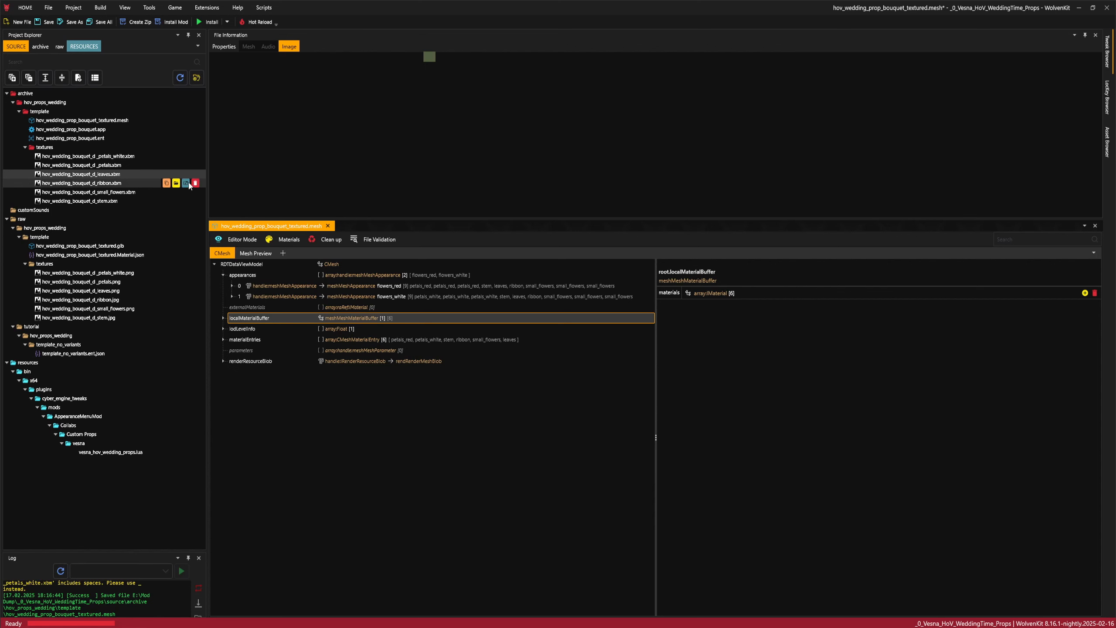
double_click(70, 129)
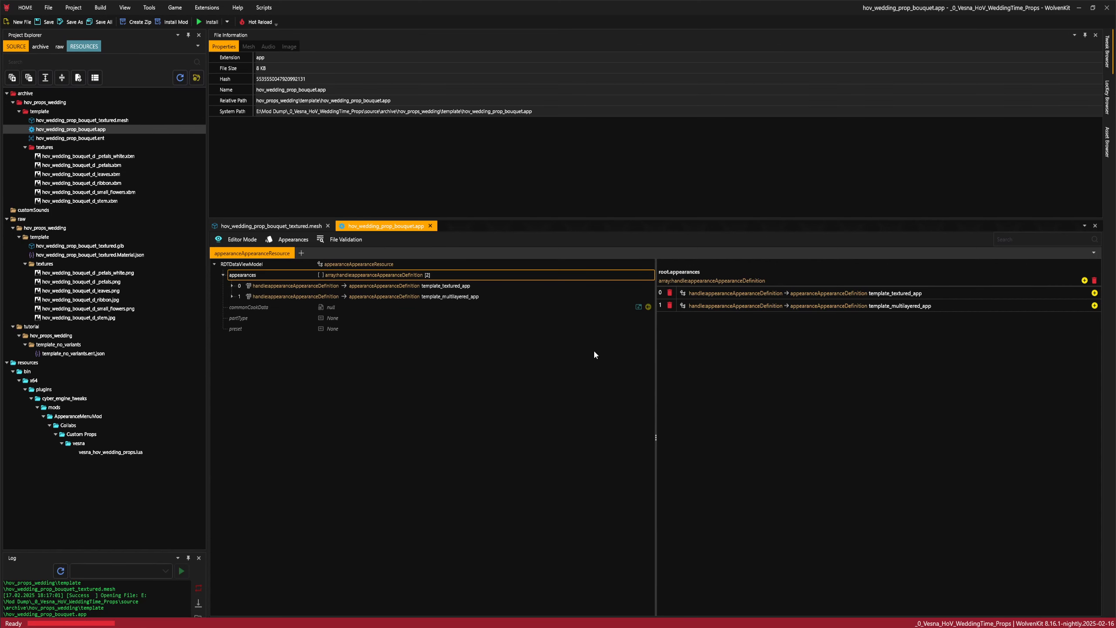
right_click(454, 298)
click(437, 297)
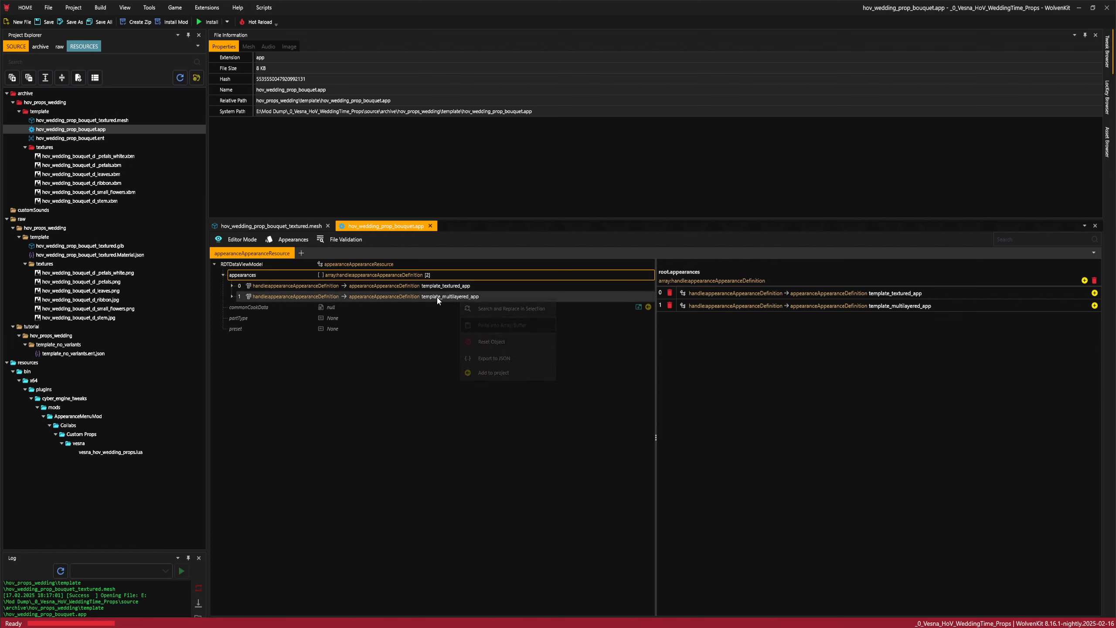
right_click(437, 297)
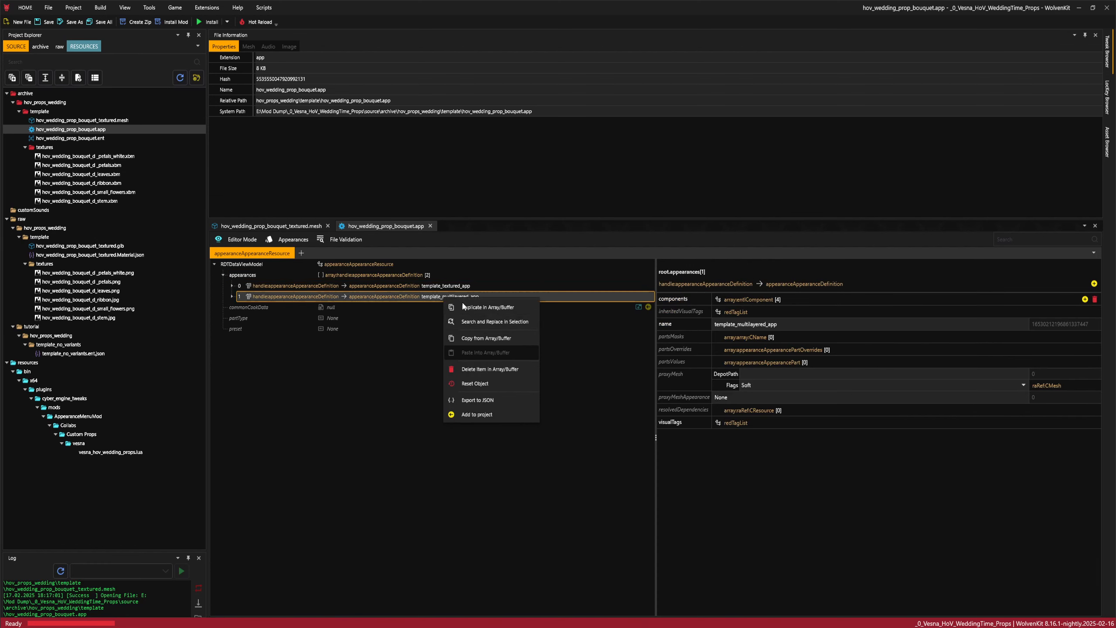
click(490, 369)
- In template_textured_app, set the amm_prop_slot1 component's mesh path to hov_props_wedding\template\hov_wedding_prop_bouquet_textured.mesh
click(232, 286)
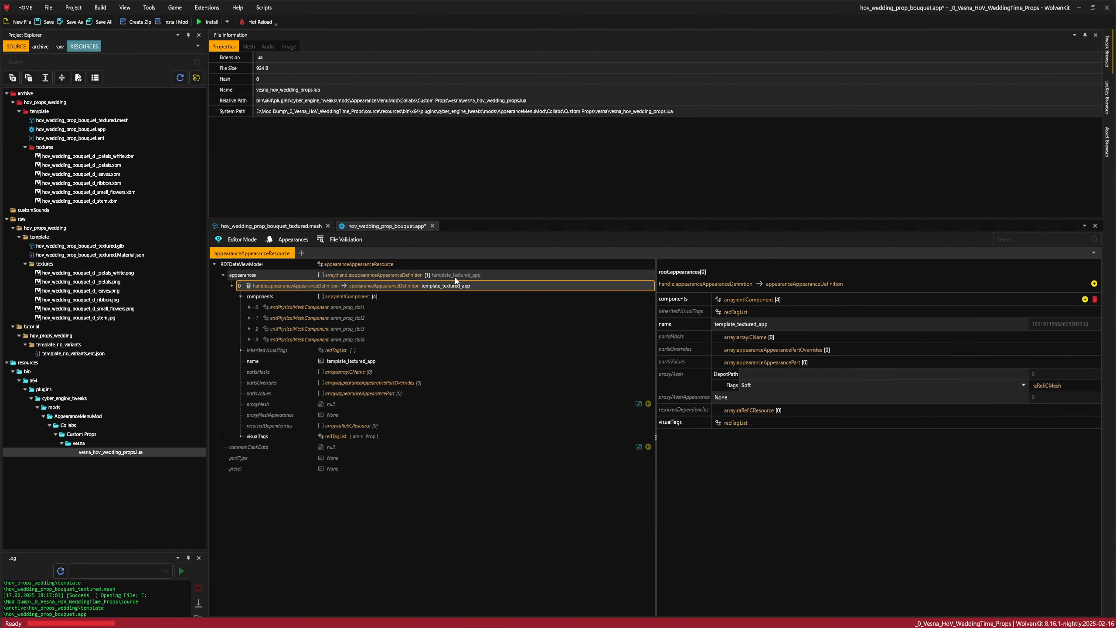
click(434, 288)
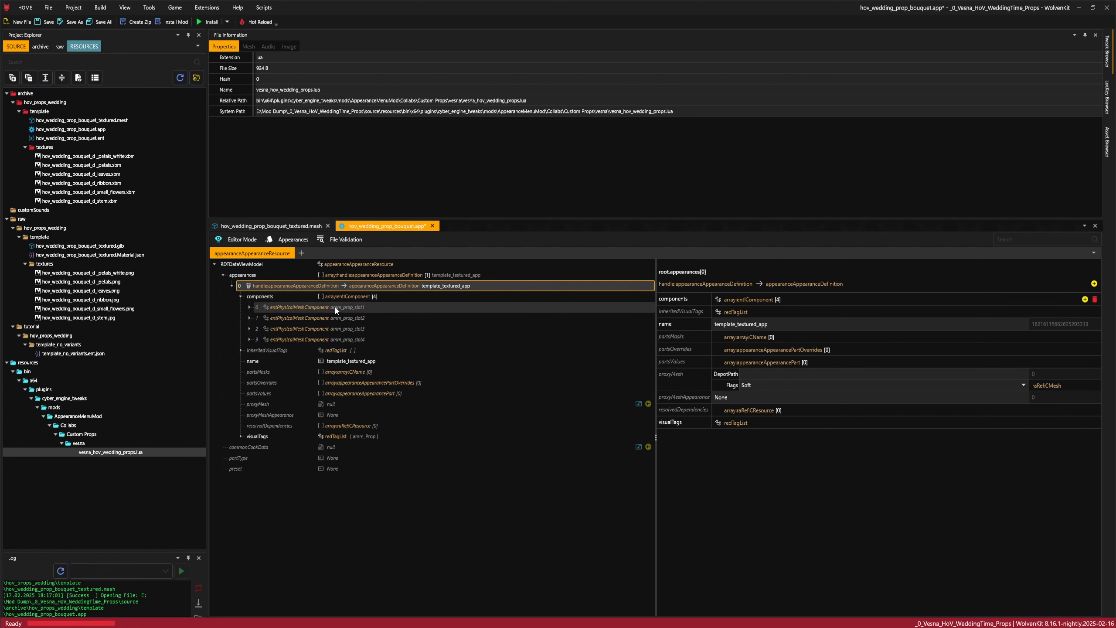
click(259, 308)
scroll(678, 435, down, 1)
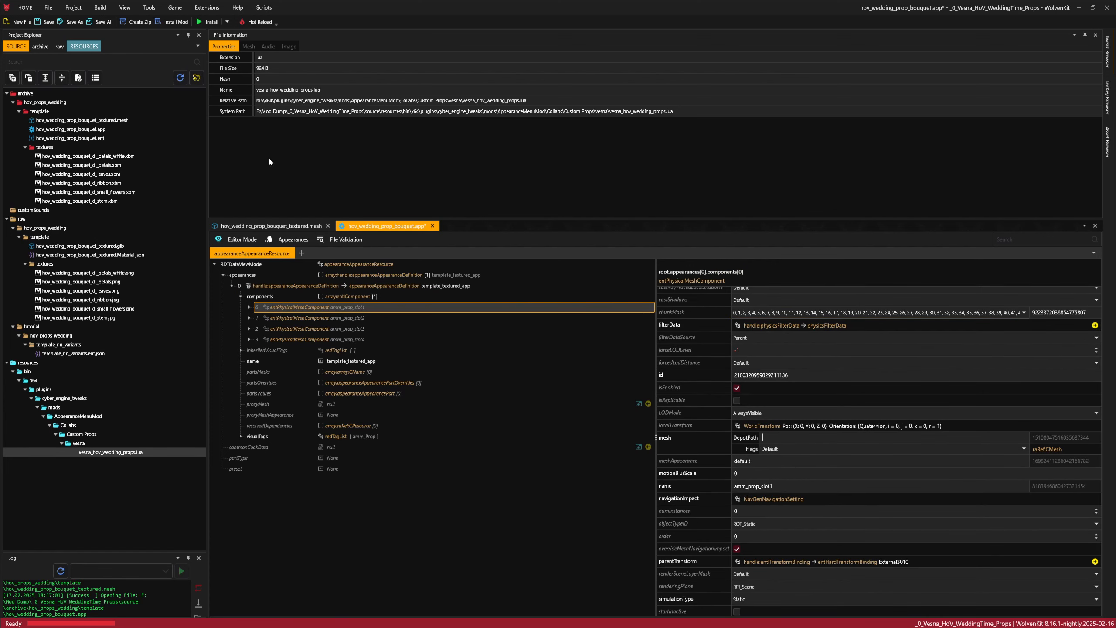
right_click(86, 122)
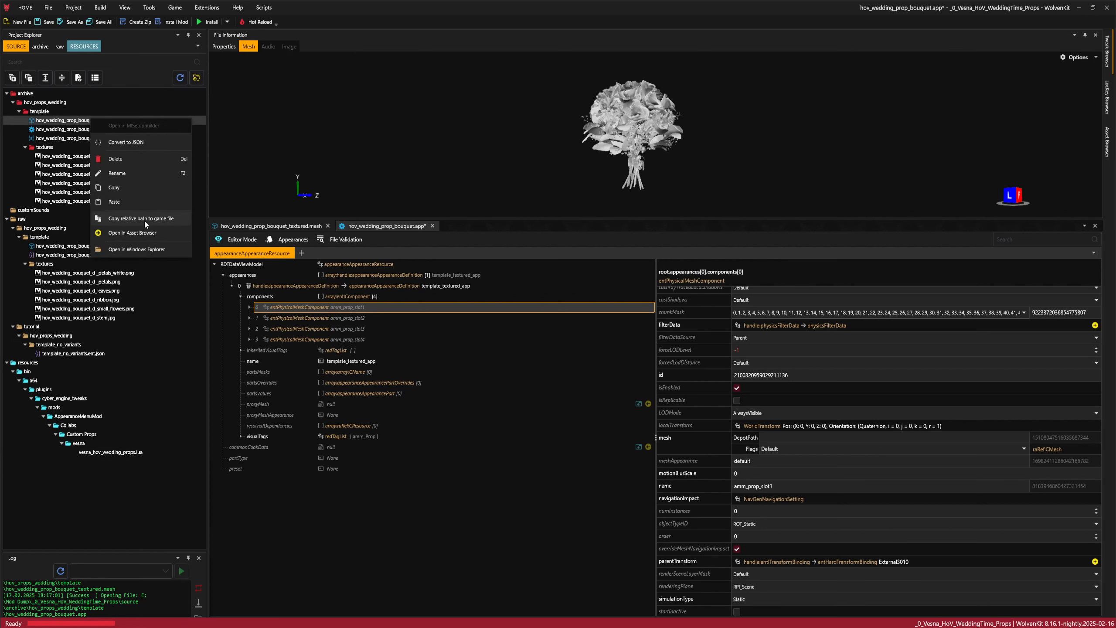
click(144, 221)
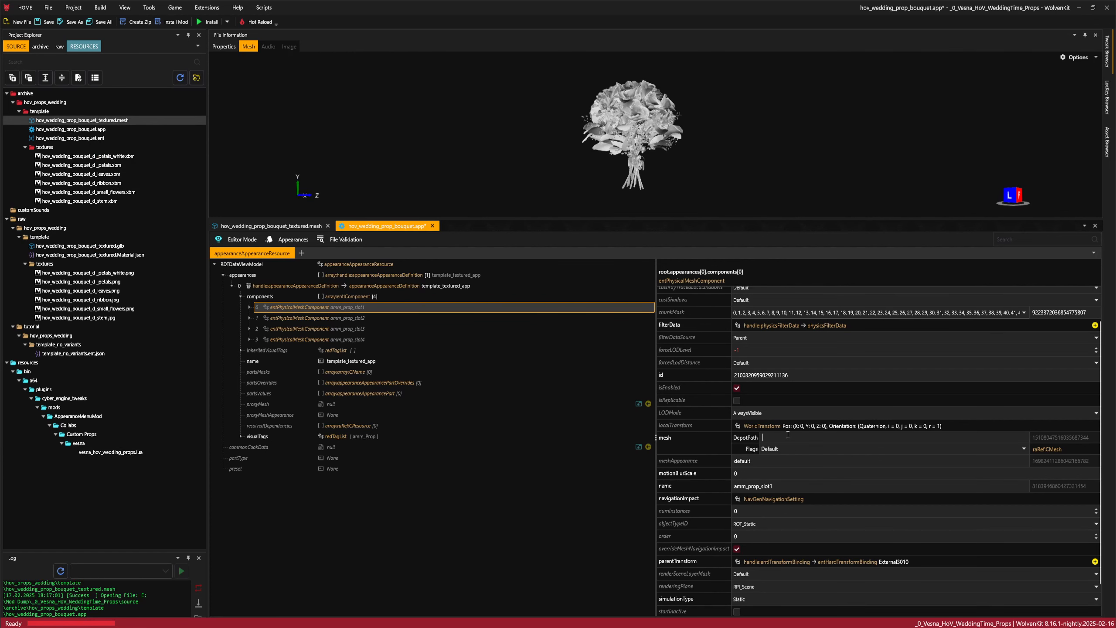
text(hov_props_wedding\template\hov_wedding_prop_bouquet_textured.mesh)
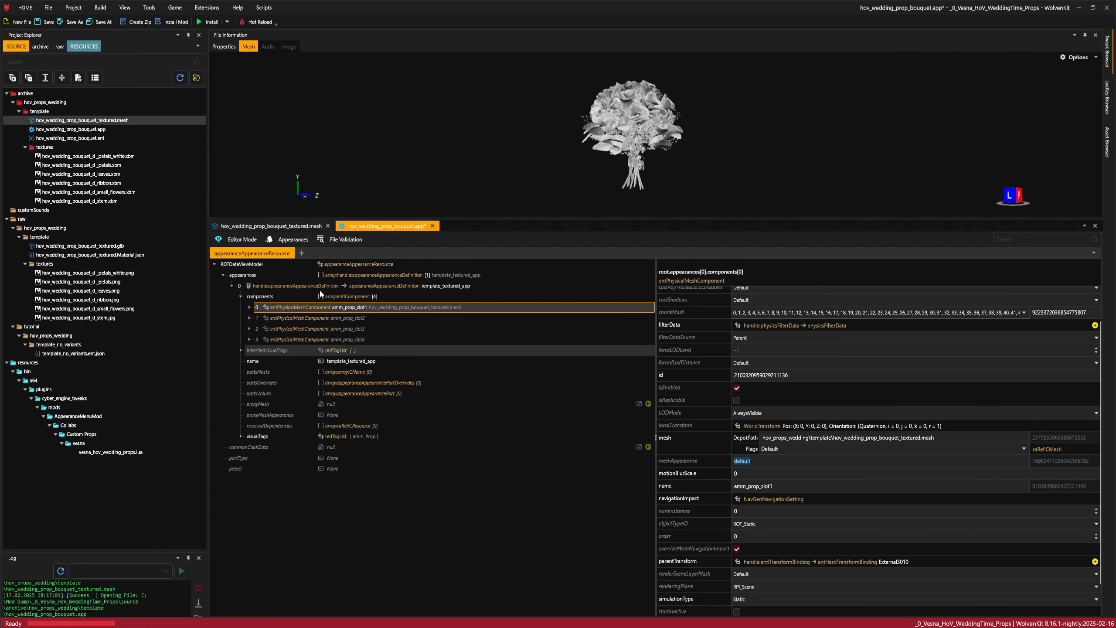
- Set the amm_prop_slot1 component's mesh appearance to flowers_red, matching the appearance name in the mesh file
click(288, 226)
click(387, 225)
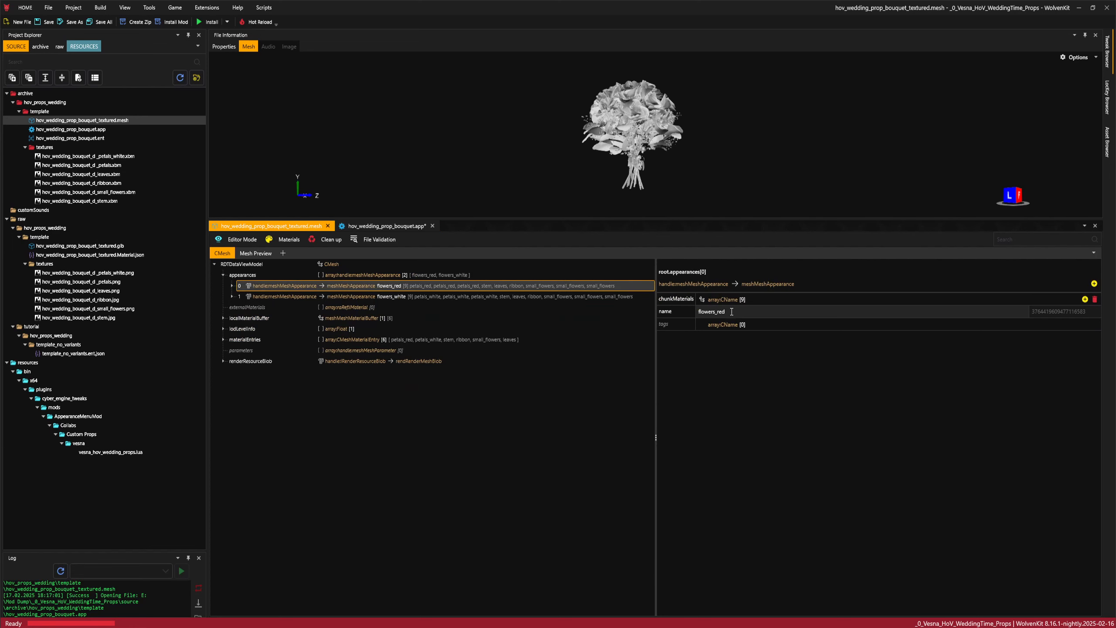
click(593, 307)
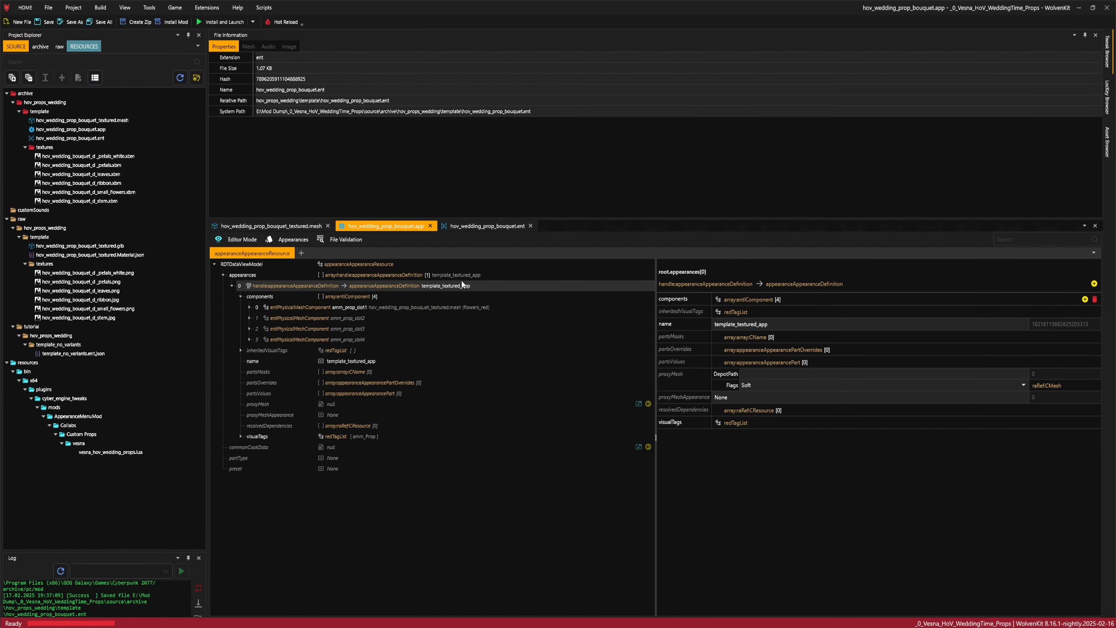
- Rename the template_textured_app appearance to flowers_red, duplicate it as flowers_white, and select the copy's amm_prop_slot1 component
click(462, 283)
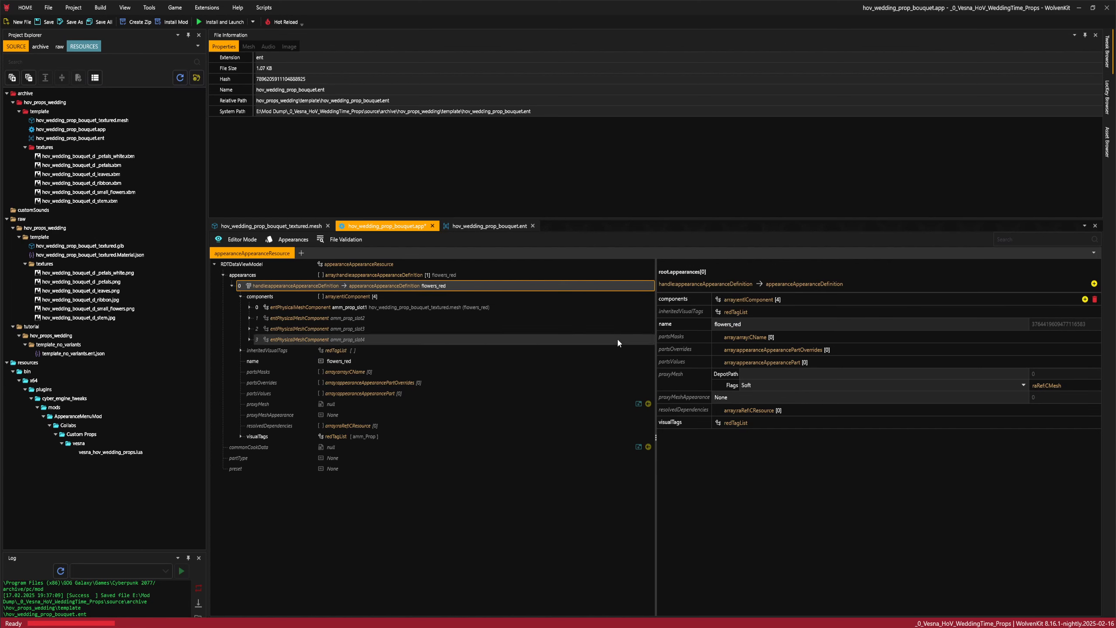
right_click(373, 285)
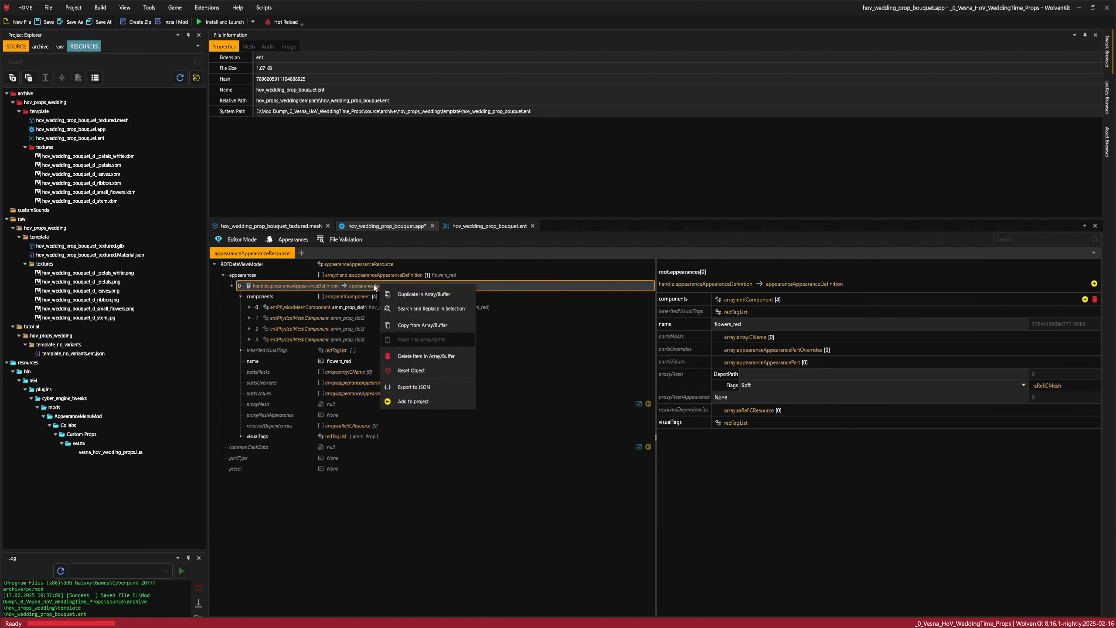
click(418, 295)
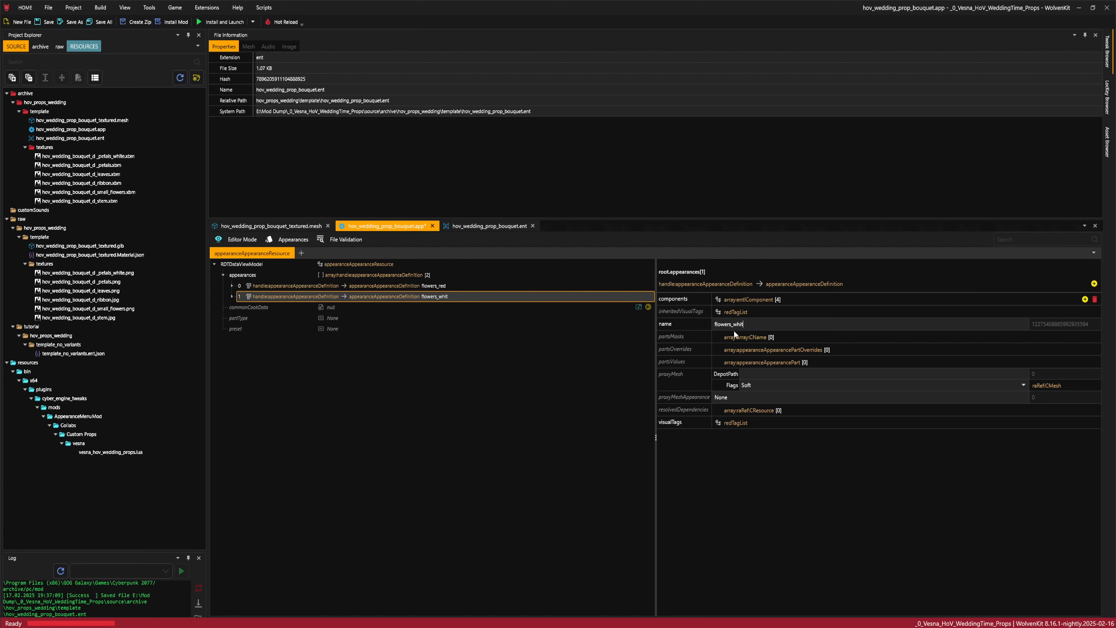
text(e)
click(232, 296)
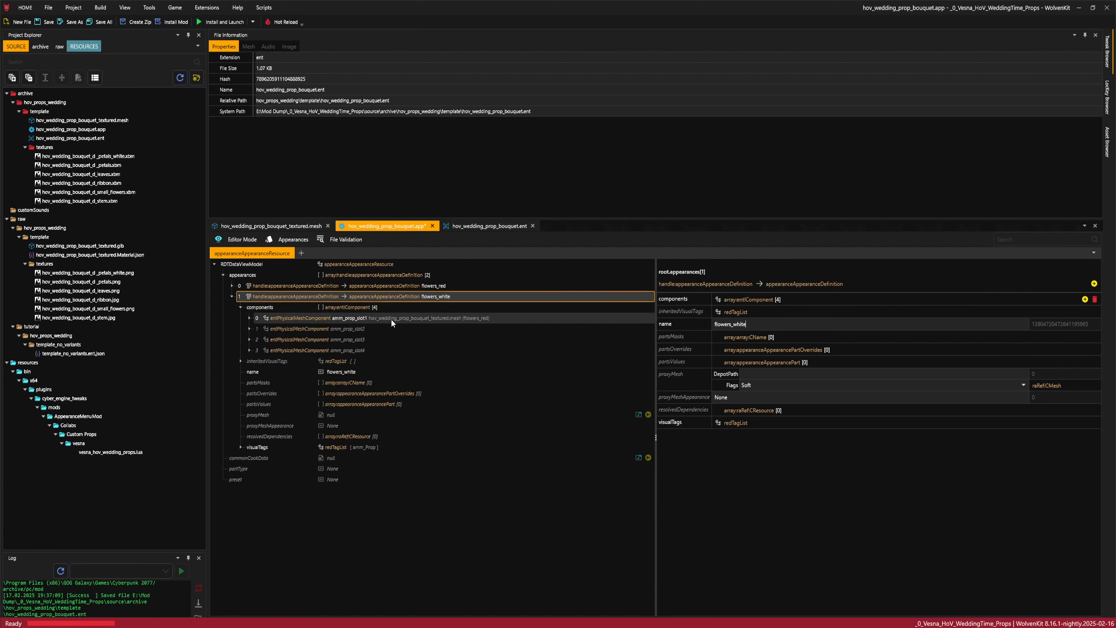
click(403, 317)
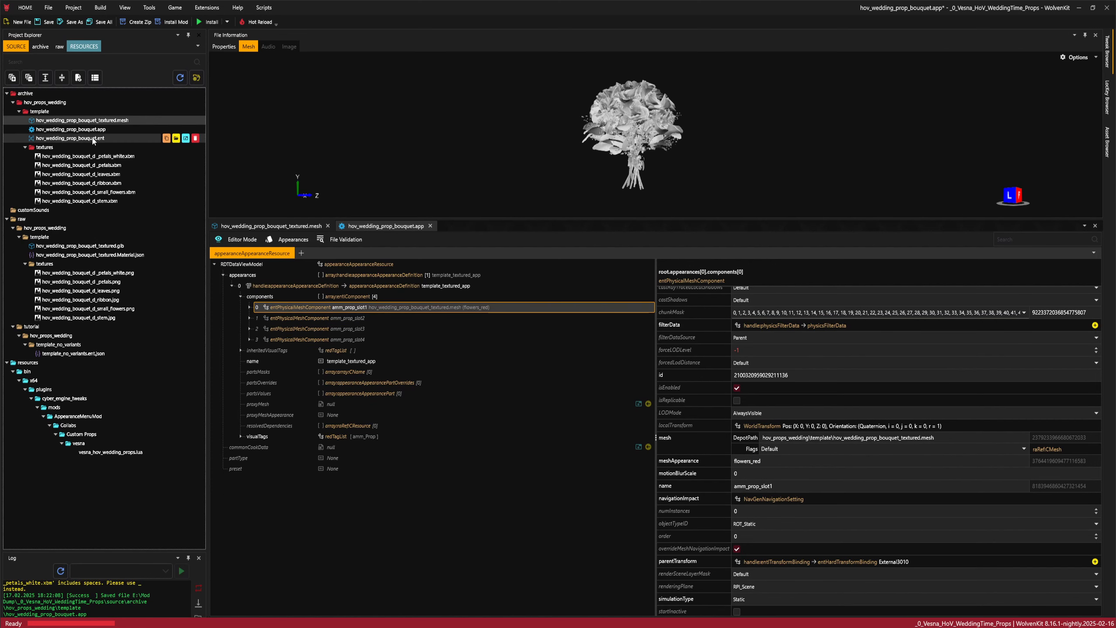
- Open hov_wedding_prop_bouquet.ent and delete its template_multilayered appearance
double_click(88, 139)
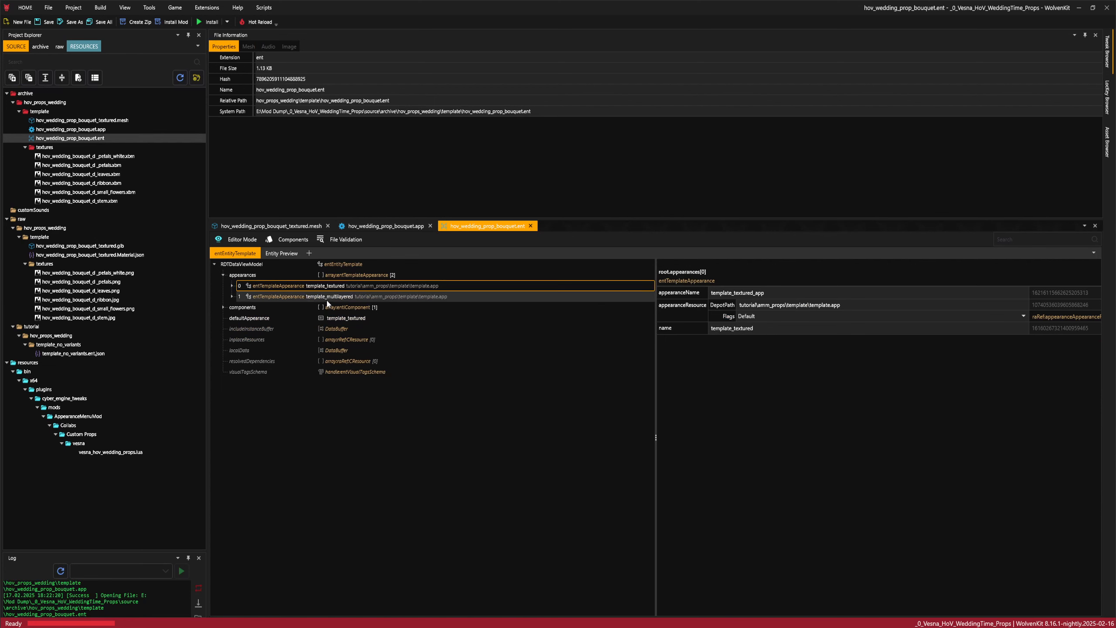
right_click(317, 299)
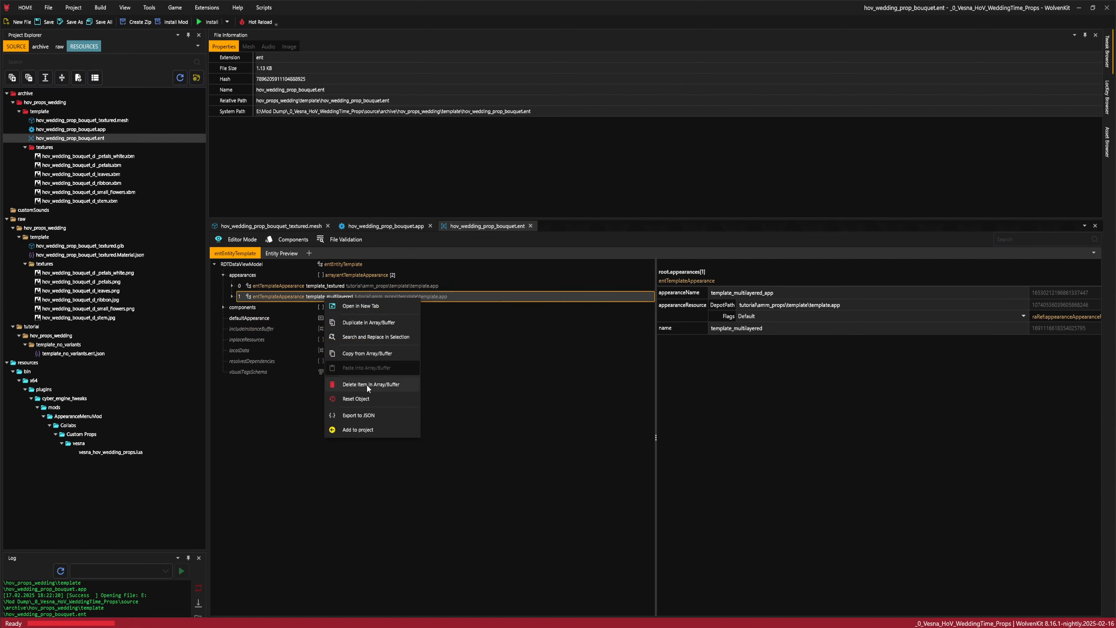
click(351, 384)
- Set the template_textured appearance's appearanceResource to the copied relative path hov_props_wedding\template\hov_wedding_prop_bouquet.app
click(231, 285)
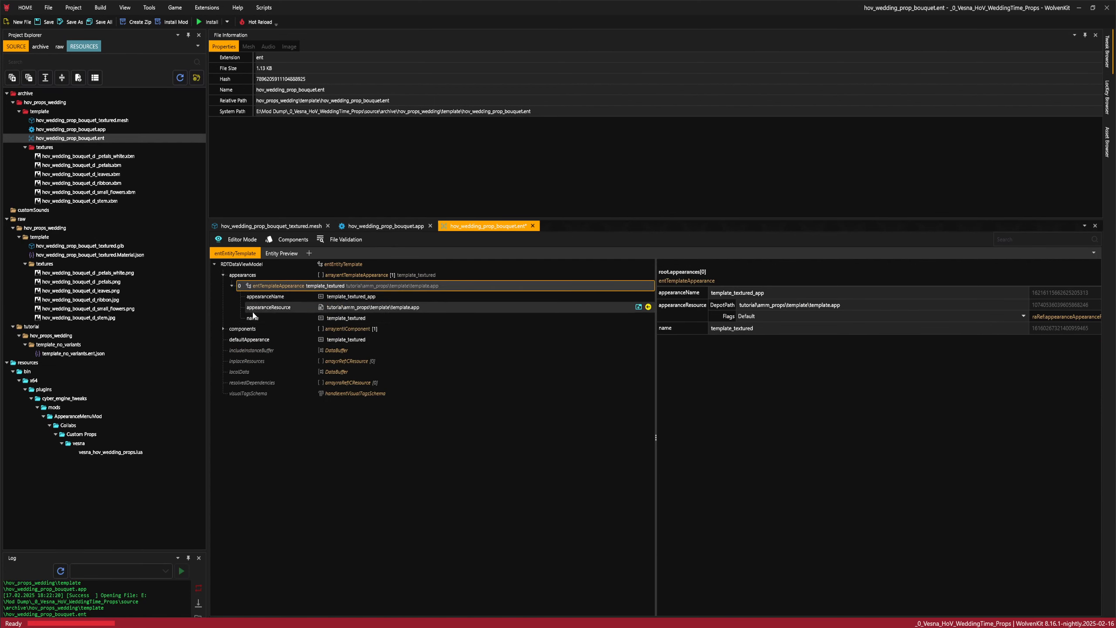
click(355, 298)
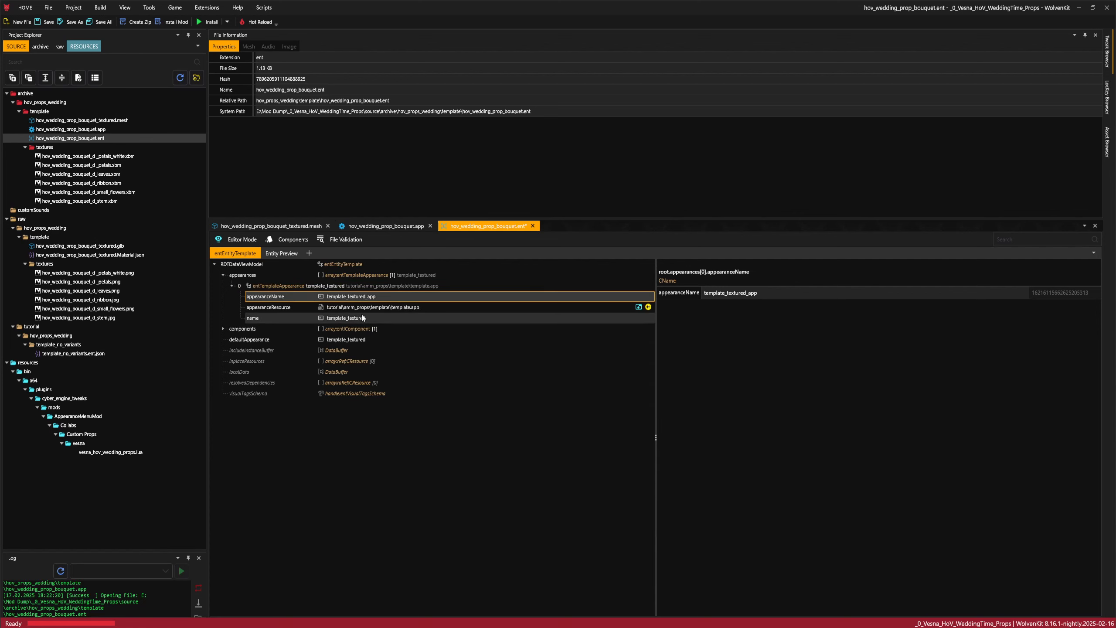
click(351, 308)
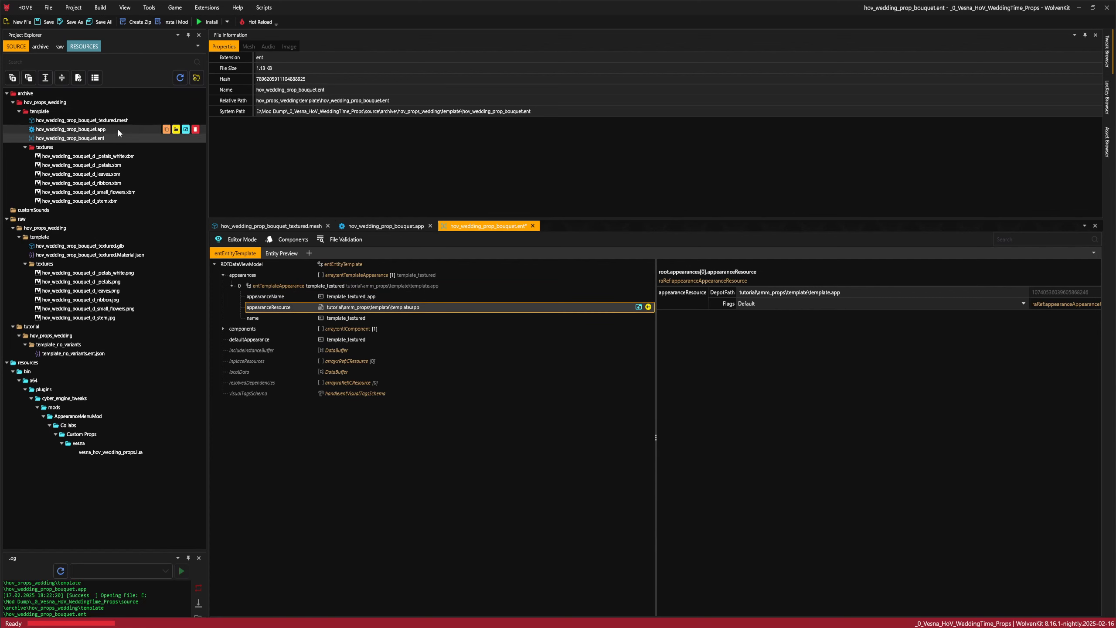
click(80, 130)
right_click(81, 130)
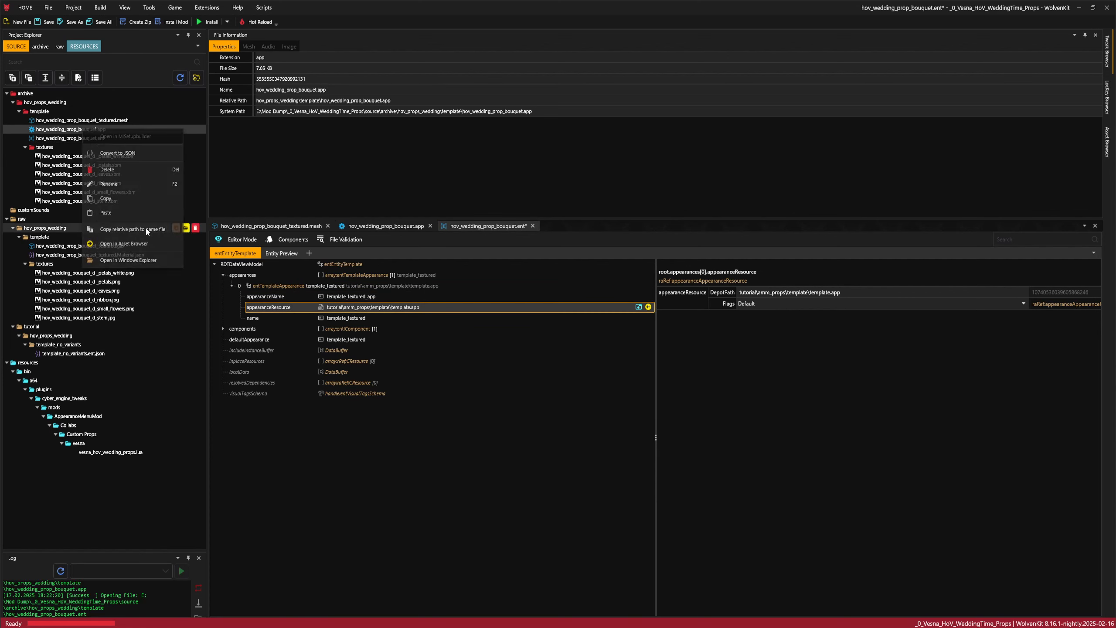
click(101, 228)
click(756, 292)
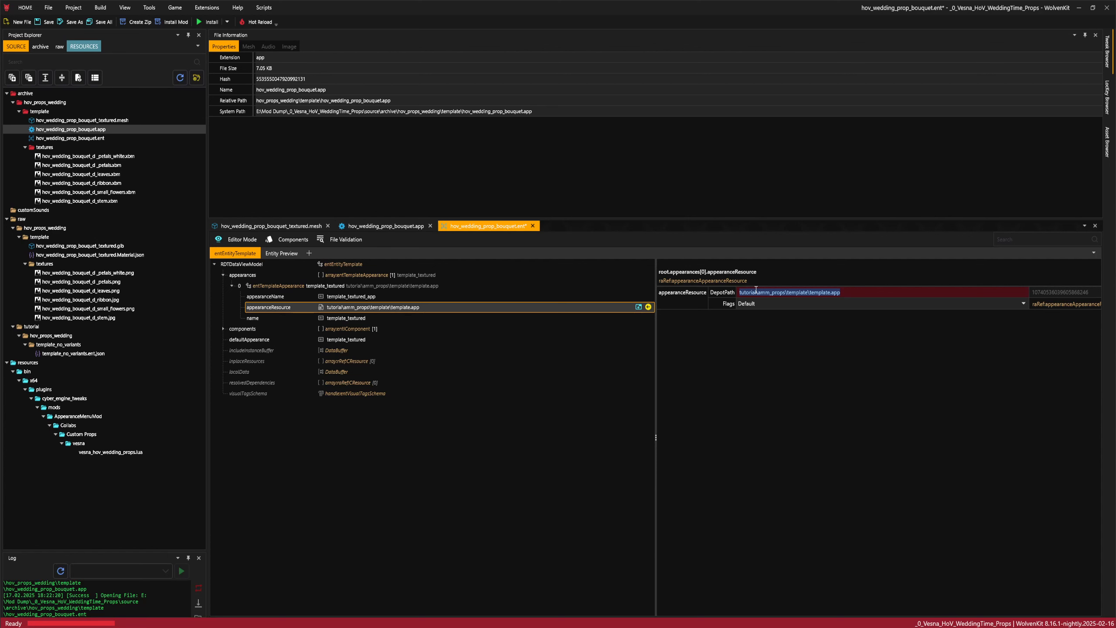
text(hov_props_wedding\template\hov_wedding_prop_bouquet.app)
- Rename the entity's template_textured appearance to flowers_red and save the .ent file
click(348, 317)
key(ctrl+s)
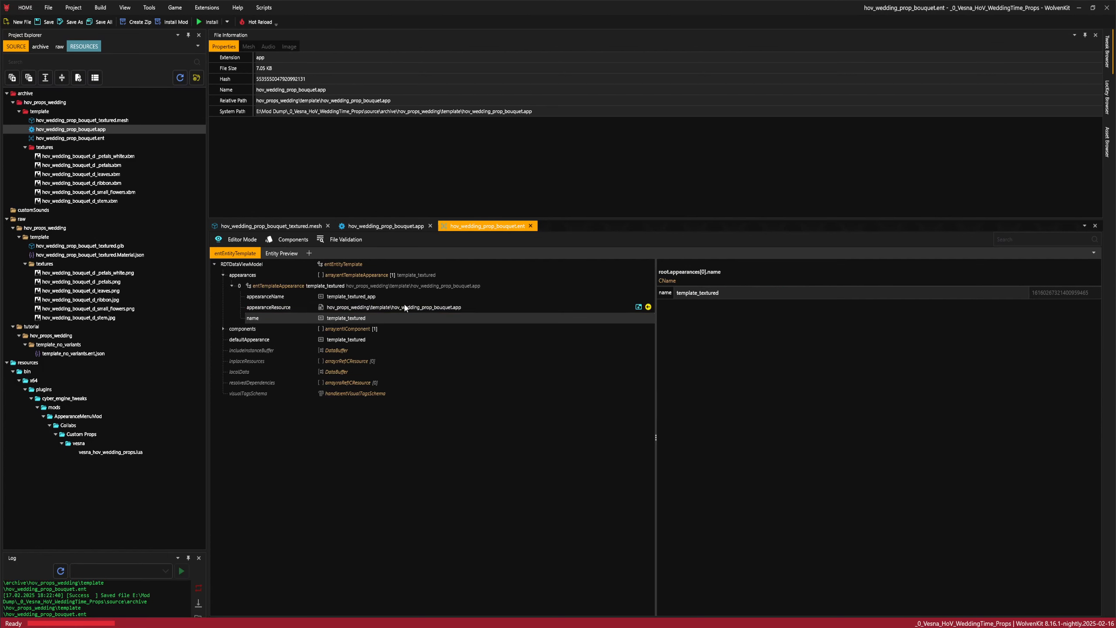
click(740, 293)
text(flowers_red)
key(ctrl+s)
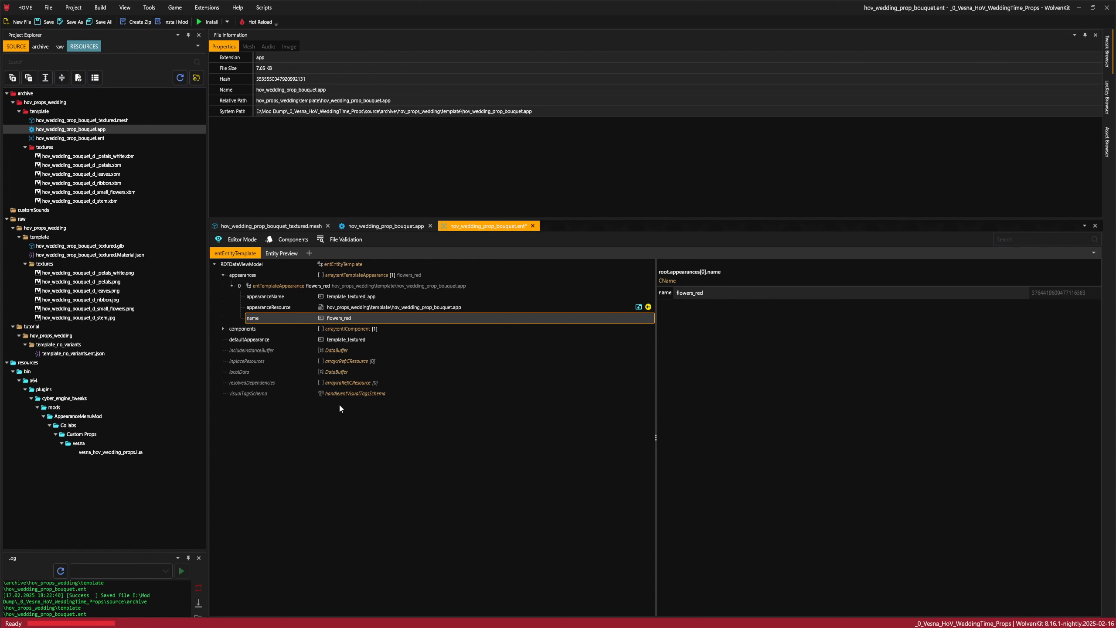
- Set the entity's defaultAppearance to flowers_red using the clipboard history and save the file
click(341, 340)
drag(786, 293, 693, 308)
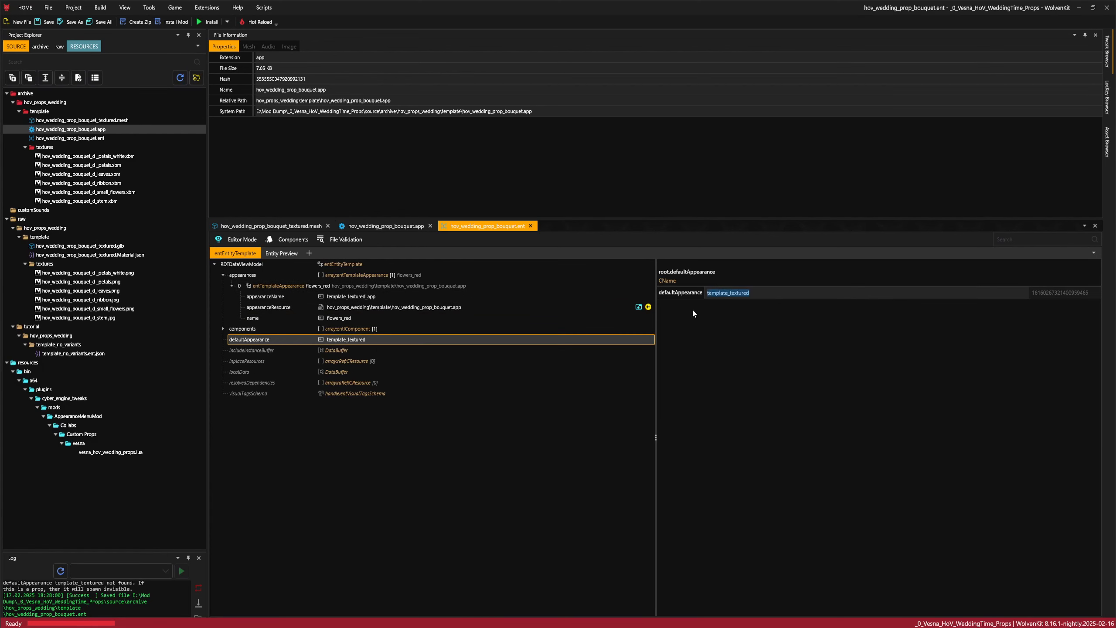
key(super+v)
scroll(801, 360, down, 3)
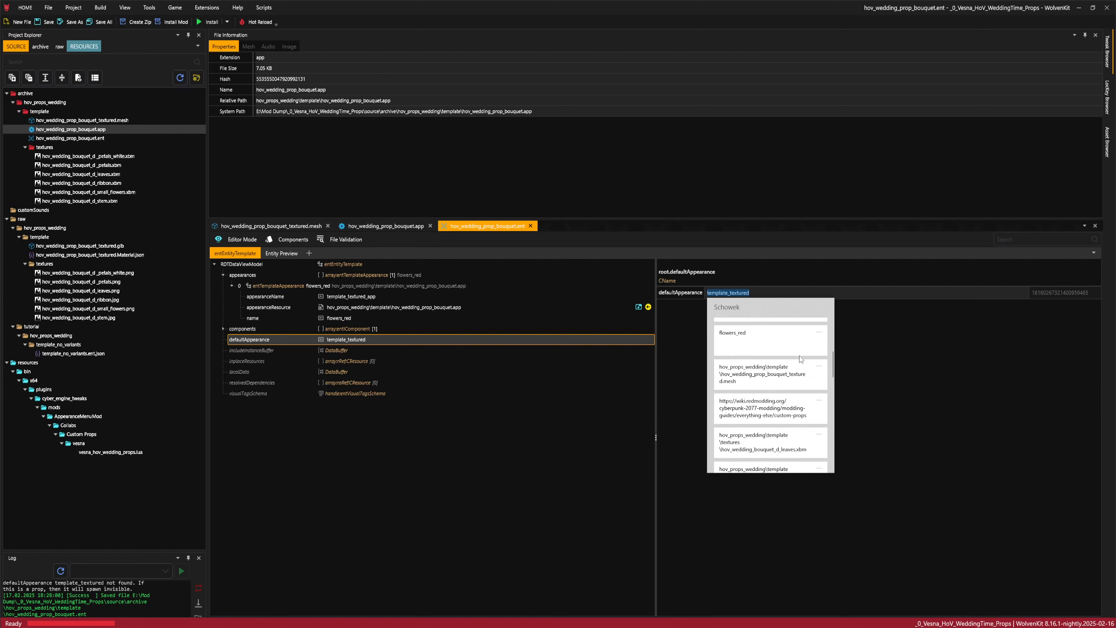
click(758, 338)
key(ctrl+s)
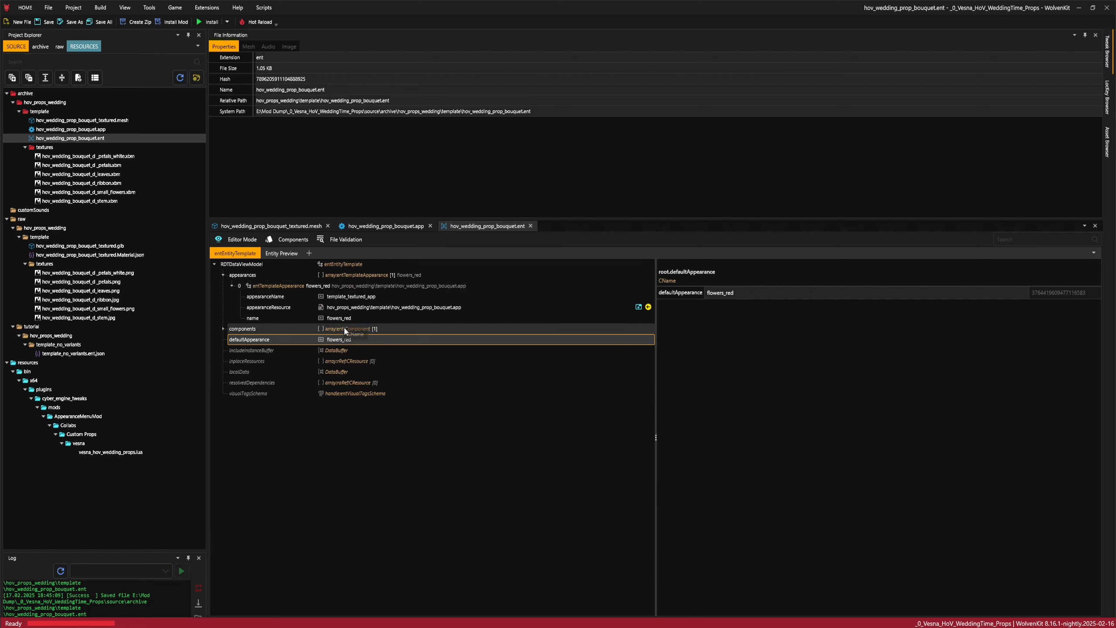
- Duplicate the flowers_red appearance in the .ent file and name the copy flowers_white
right_click(322, 289)
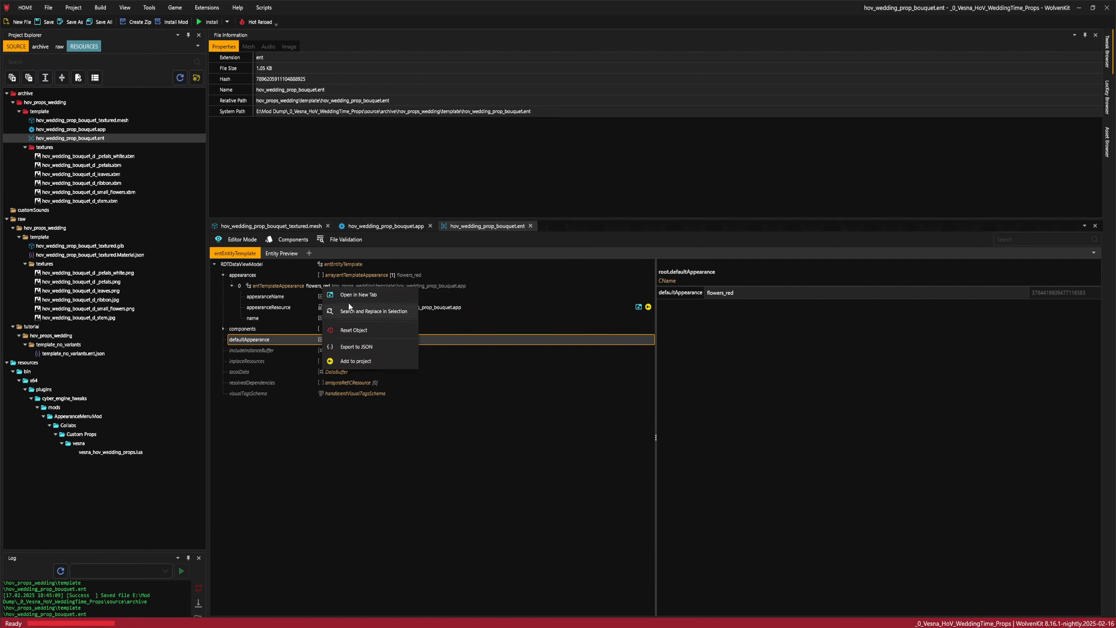
key(Escape)
click(319, 285)
right_click(320, 288)
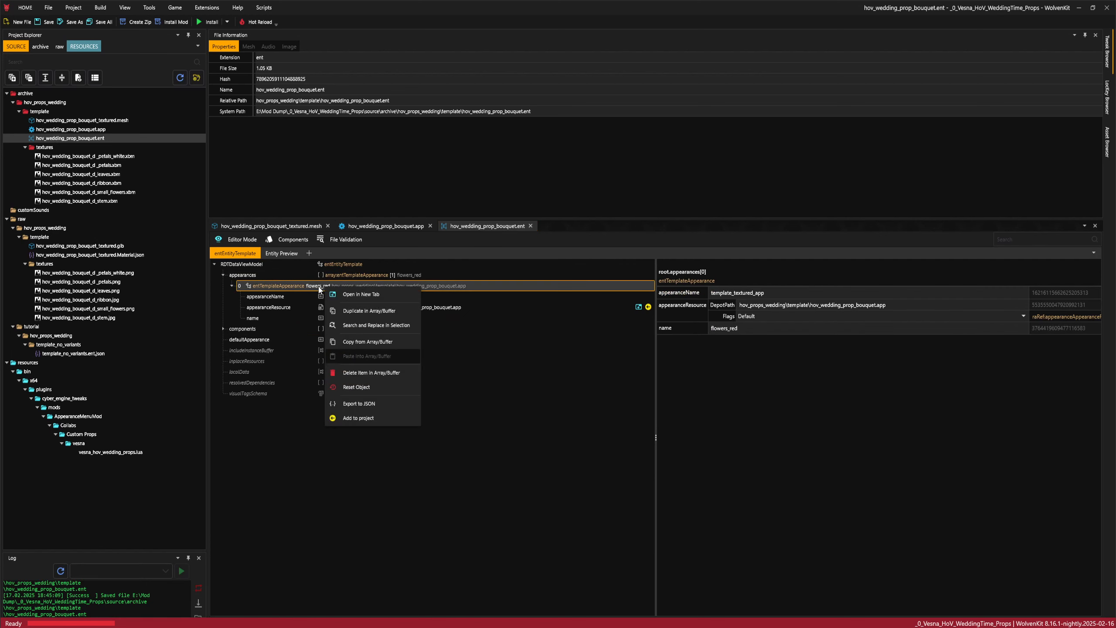
click(372, 310)
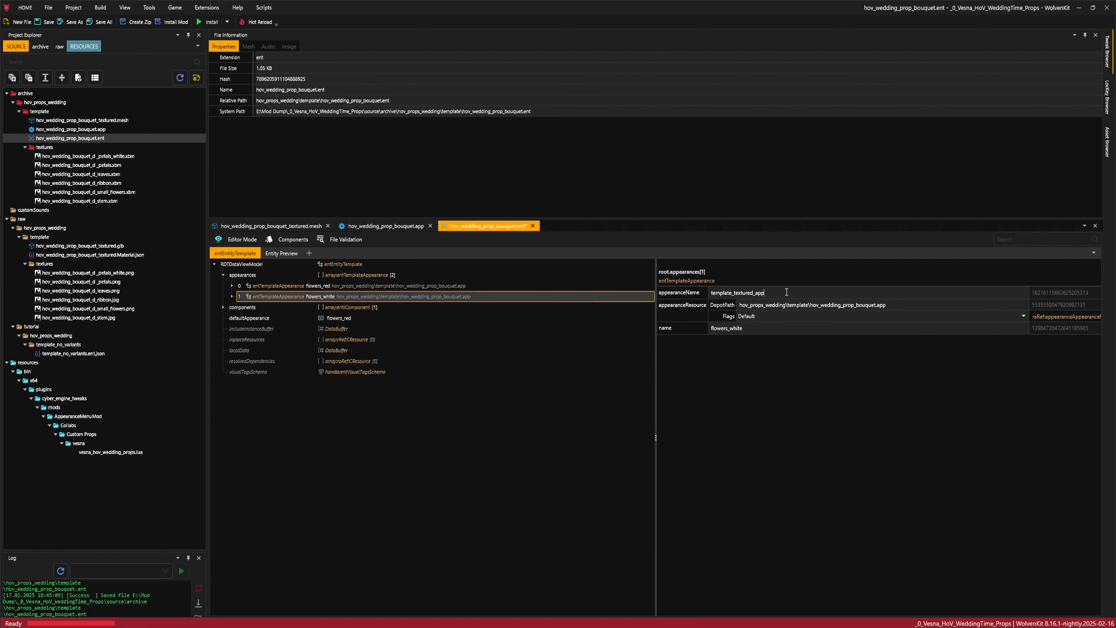
- Check the appearance names in the .app and .mesh files, and set the flowers_white entity appearance's appearanceName to flowers_white
click(389, 227)
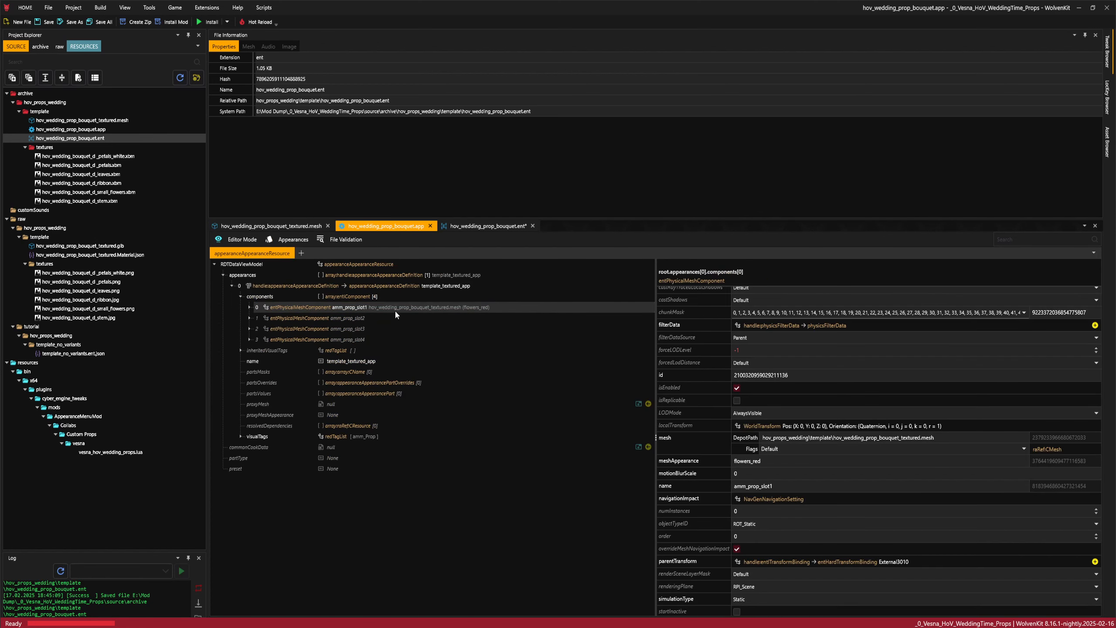
double_click(392, 311)
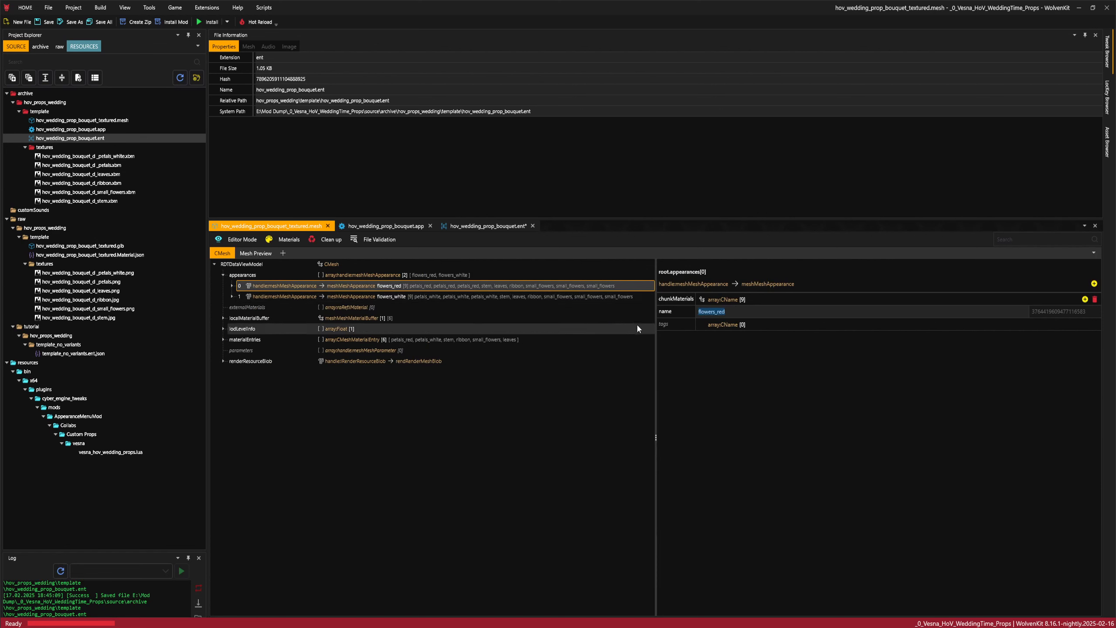
click(454, 229)
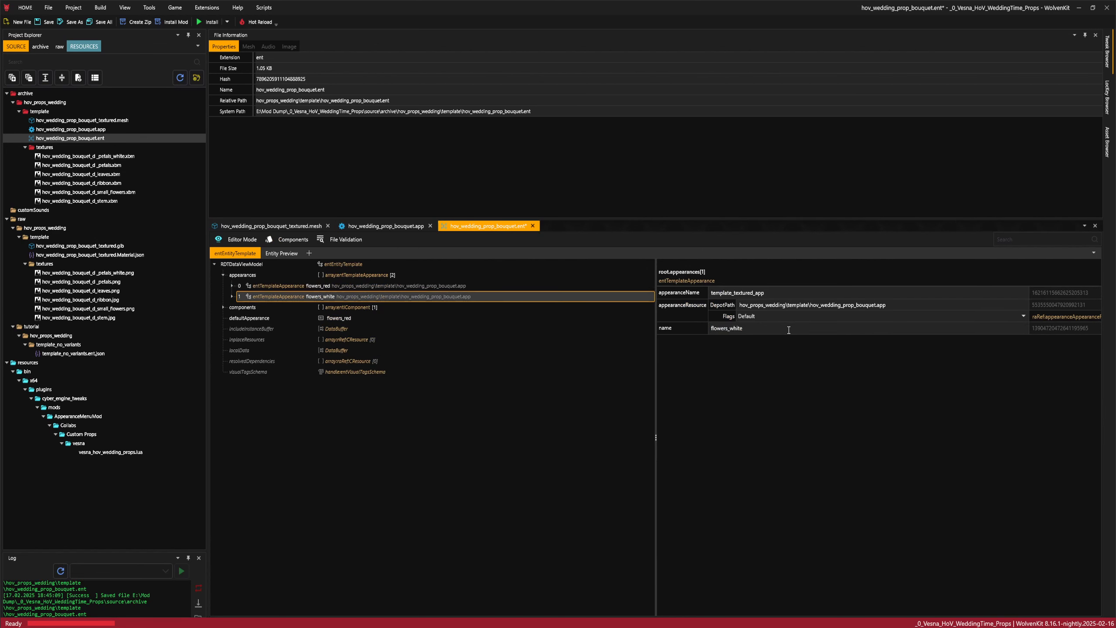
double_click(777, 295)
text(flowers_red)
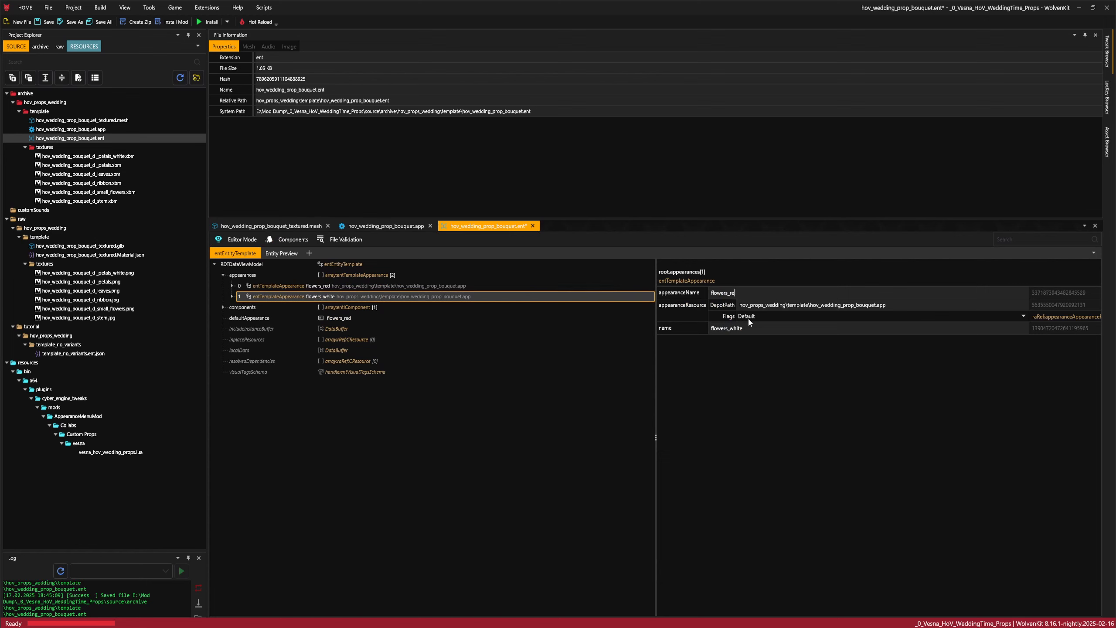
key(BackSpace)
key(BackSpace)
text(whit)
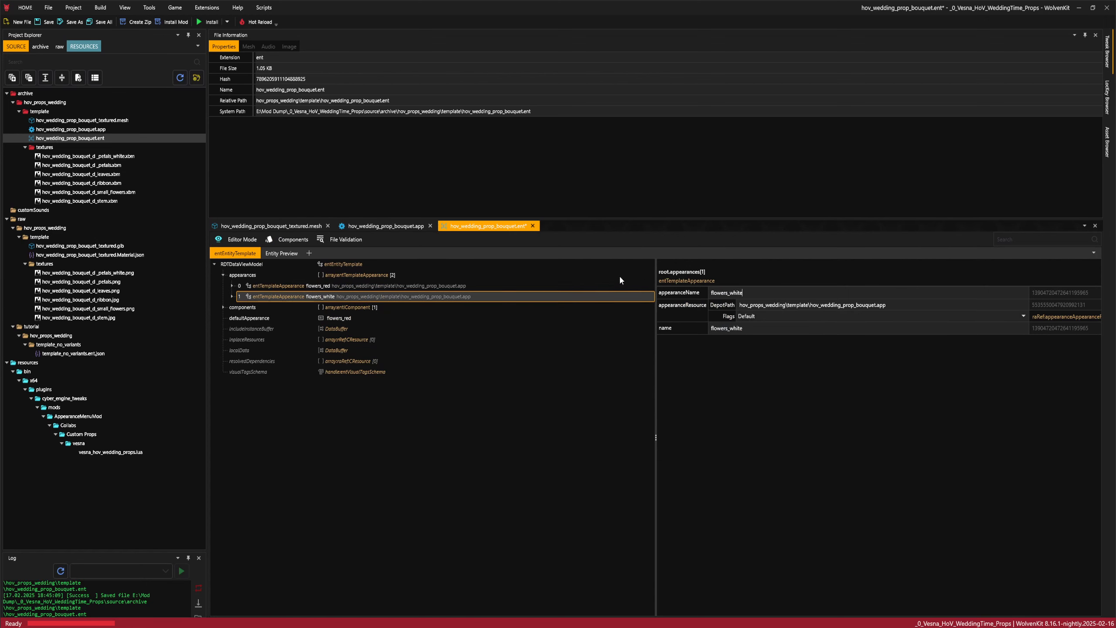
- Set the flowers_red entity appearance's appearanceName to flowers_red and save the .ent file
click(417, 286)
double_click(802, 293)
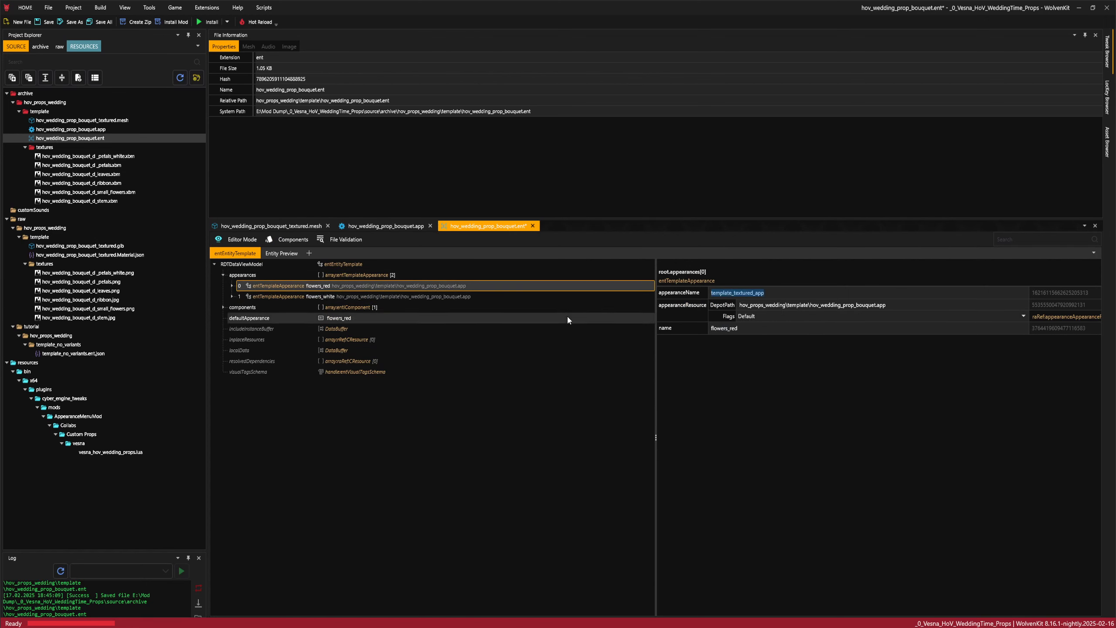
text(flowers_red)
key(ctrl+s)
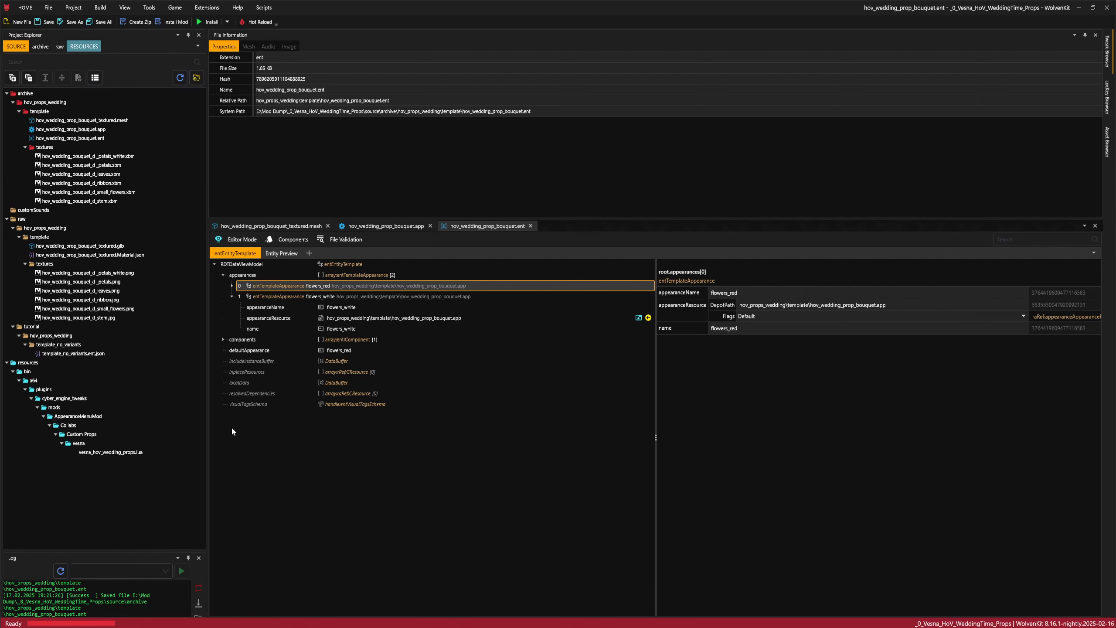
- Open the wedding props .lua file in Visual Studio Code, enter the author's name as modder and set unique_identifier to Hov_wedding_props
mouse_move(129, 455)
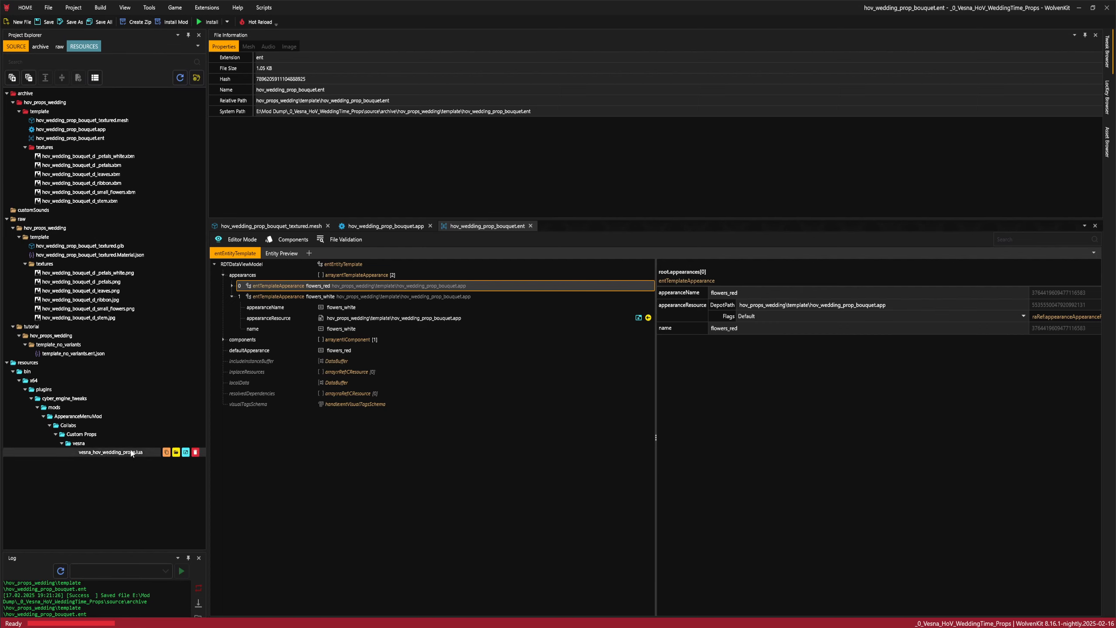
double_click(112, 456)
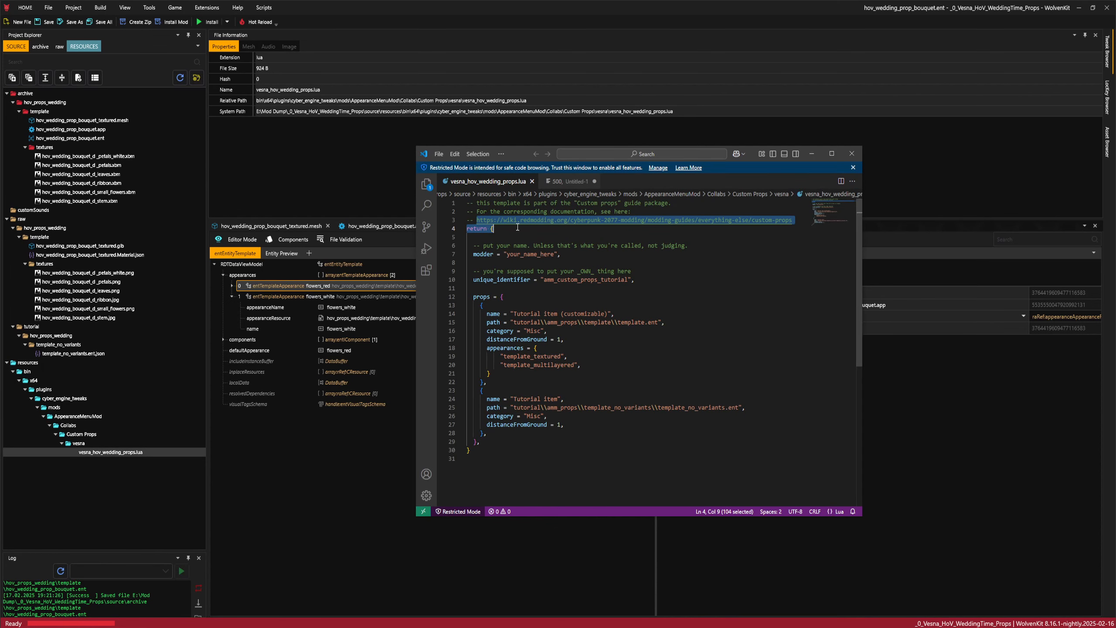
drag(556, 253, 506, 254)
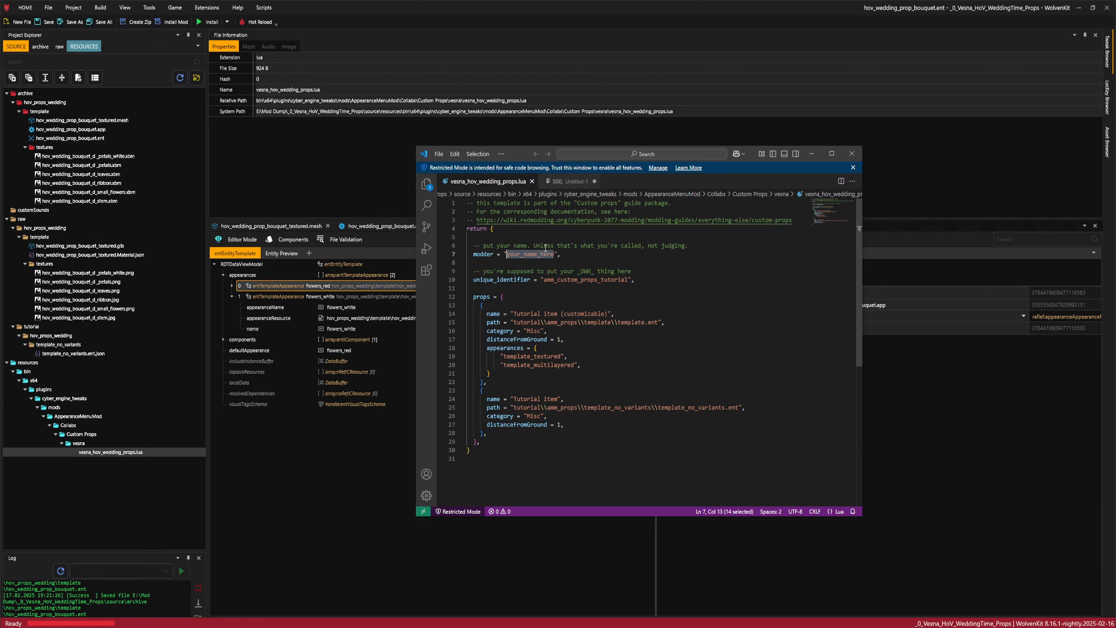
text(Vesna)
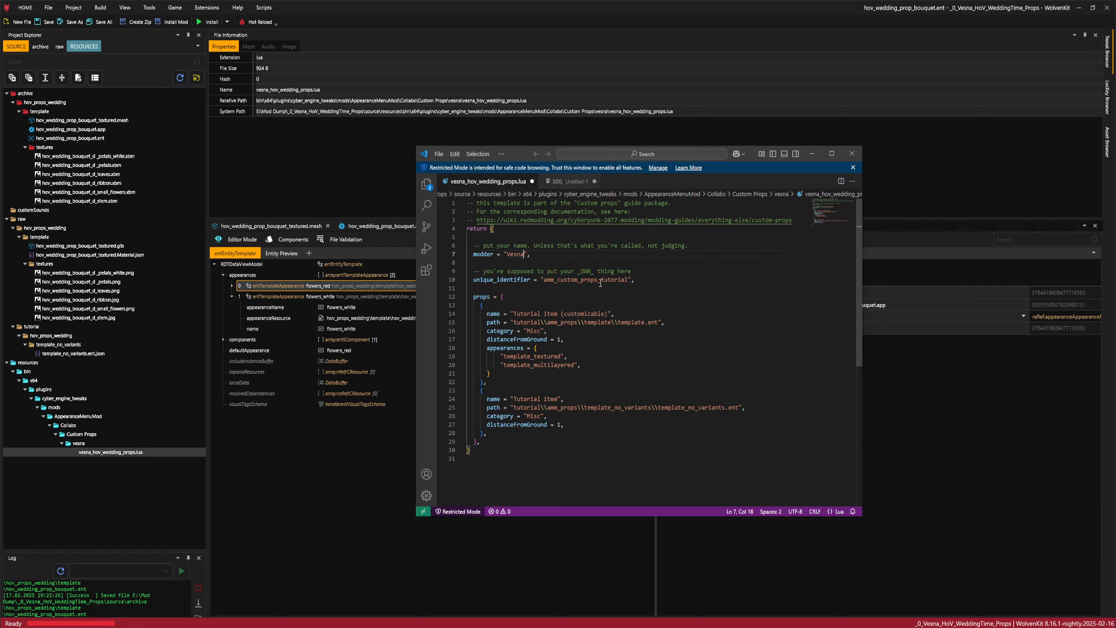
drag(627, 282, 545, 282)
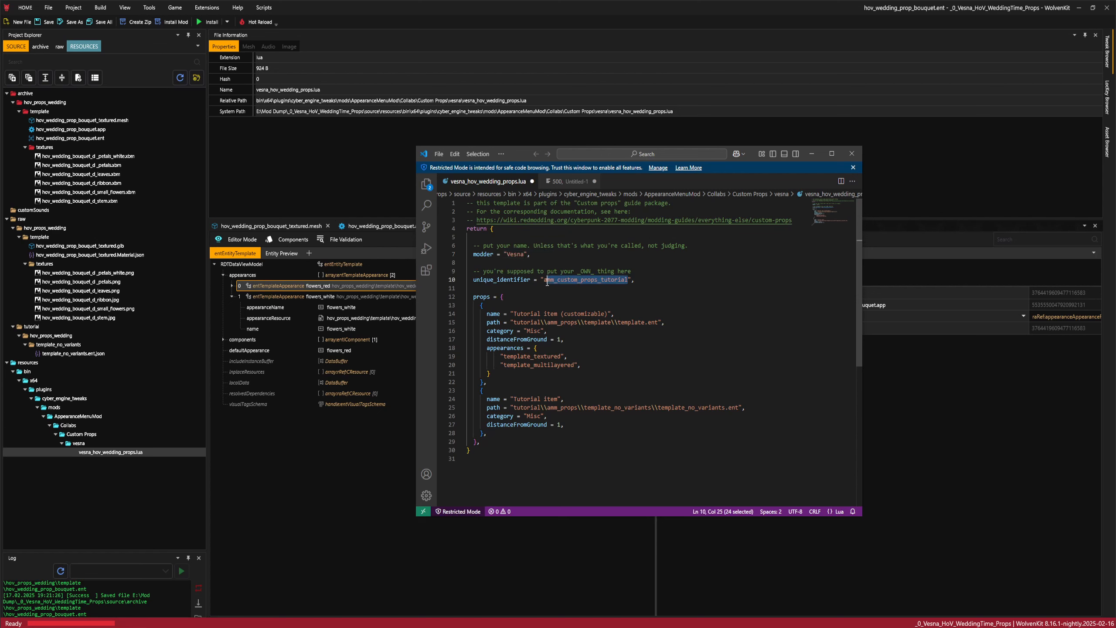
text(Hov_wedding_props)
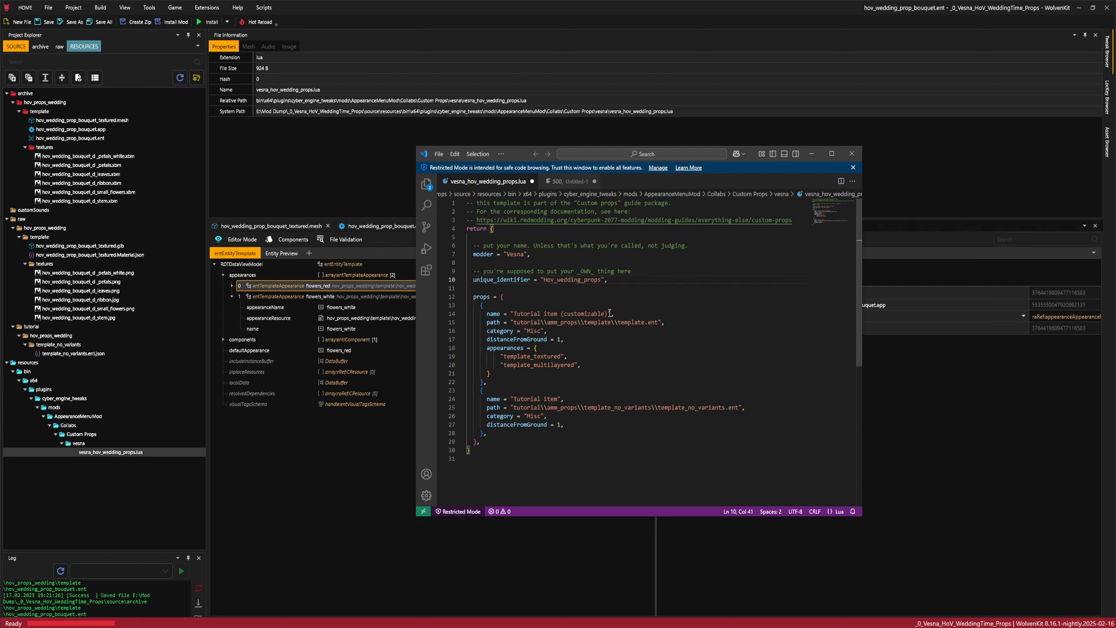
- Replace the first prop's name in the .lua file with Wedding Bouquet
drag(609, 314, 513, 313)
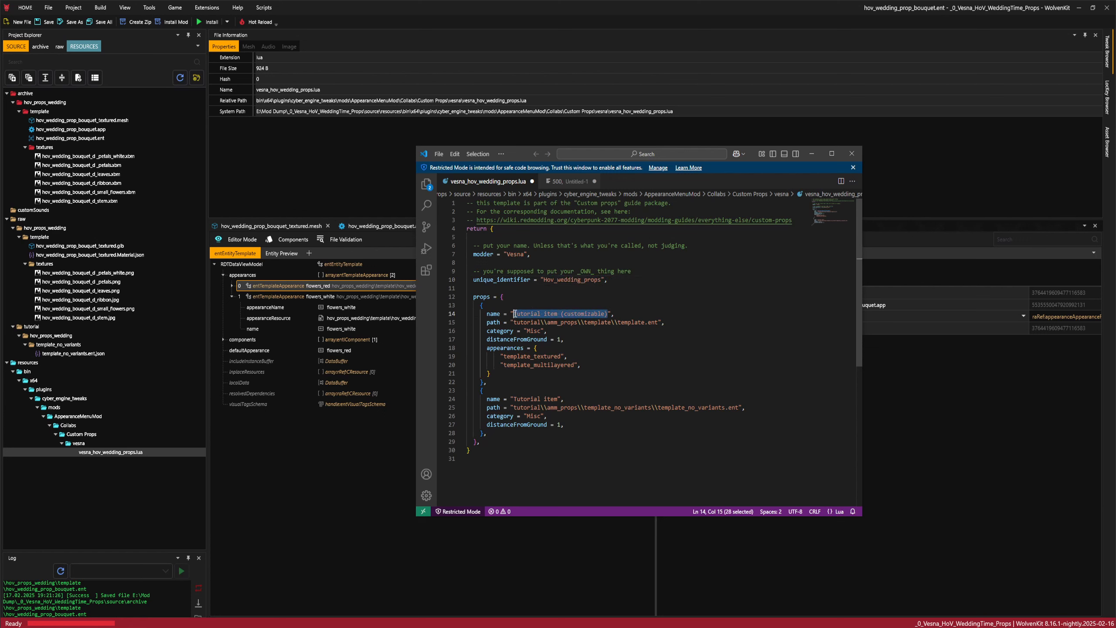
text(Wedding Bo)
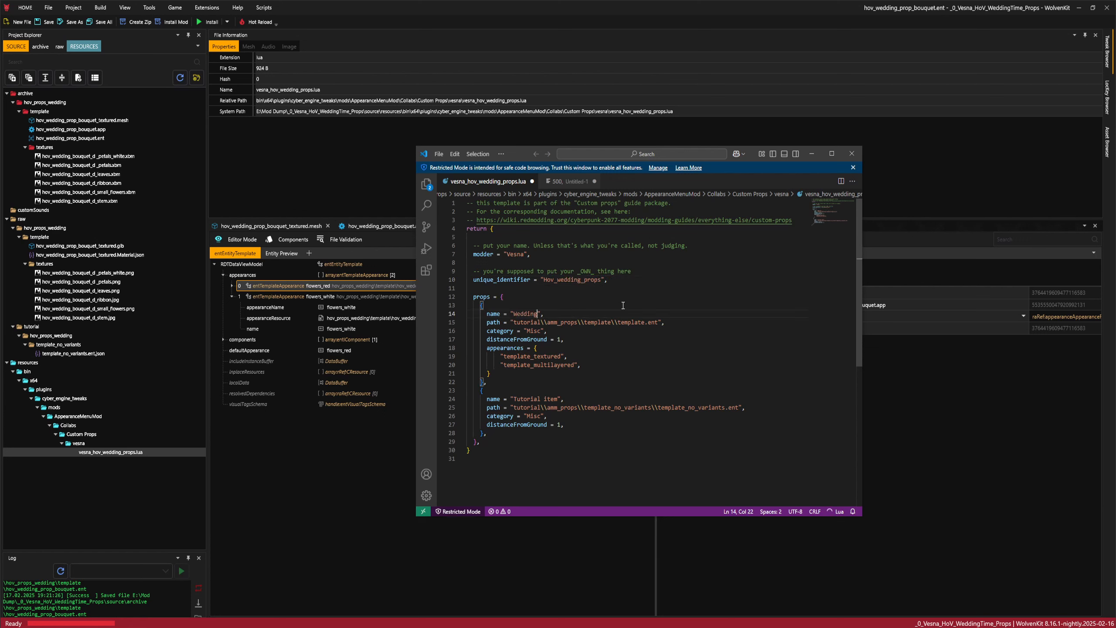
text(uquet)
- Copy the relative path of hov_wedding_prop_bouquet.ent from WolvenKit and set it as the Wedding Bouquet's path in the .lua file, using double backslashes
click(79, 139)
right_click(79, 139)
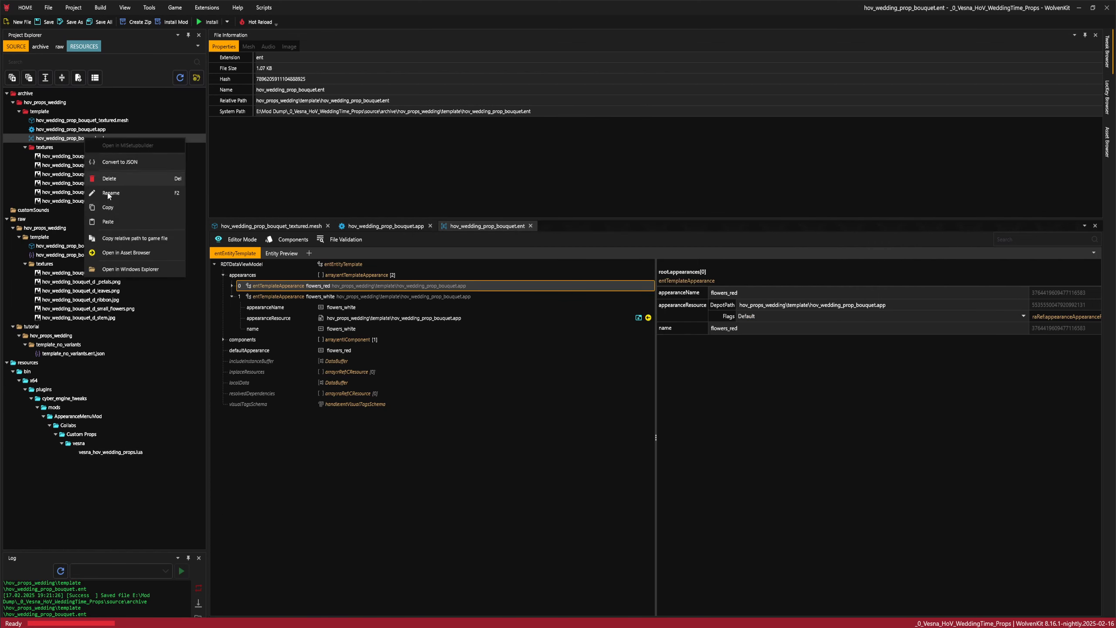
click(124, 236)
key(alt+Tab)
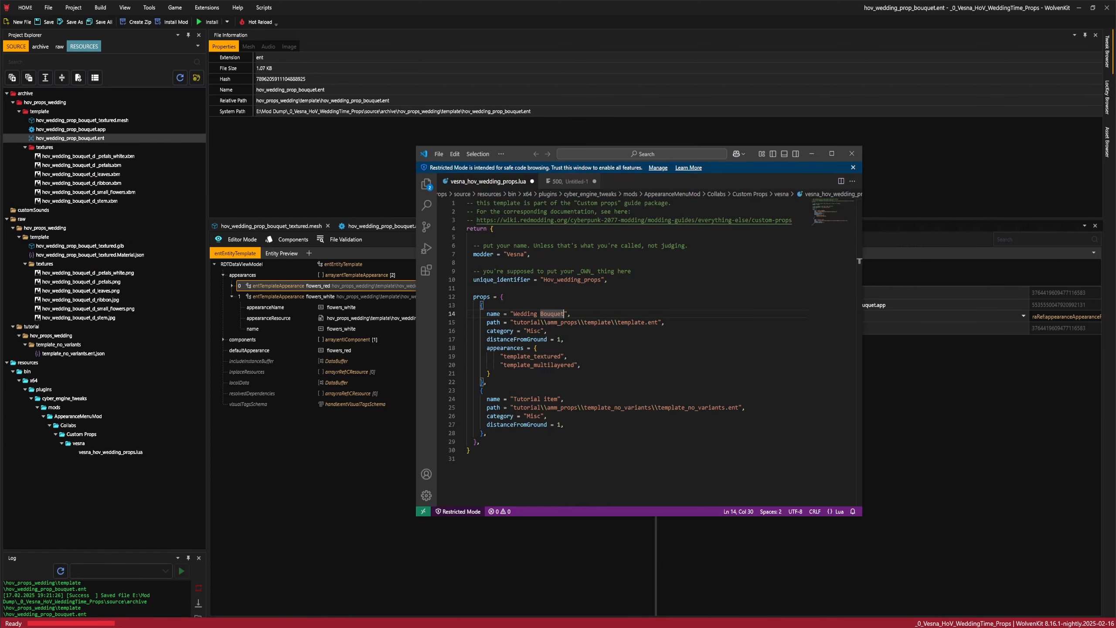
drag(658, 323, 514, 322)
text(hov_props_wedding\template\hov_wedding_prop_bouquet.ent)
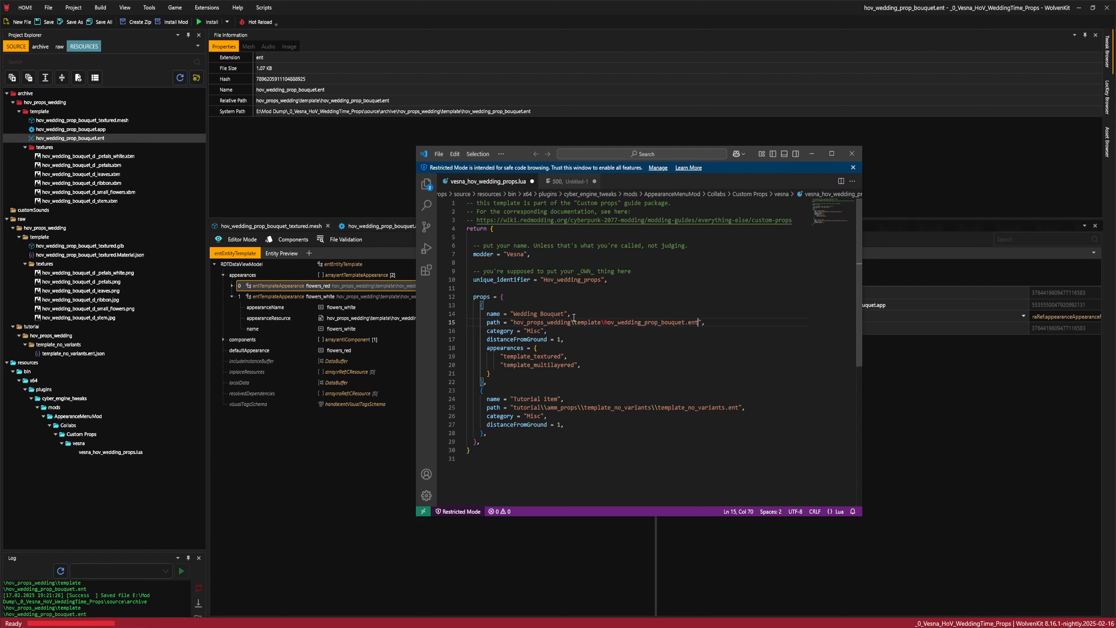
click(573, 322)
text(\)
click(606, 322)
text(\)
- Replace the Wedding Bouquet's two template appearances with flowers_red and flowers_white
drag(562, 356, 504, 357)
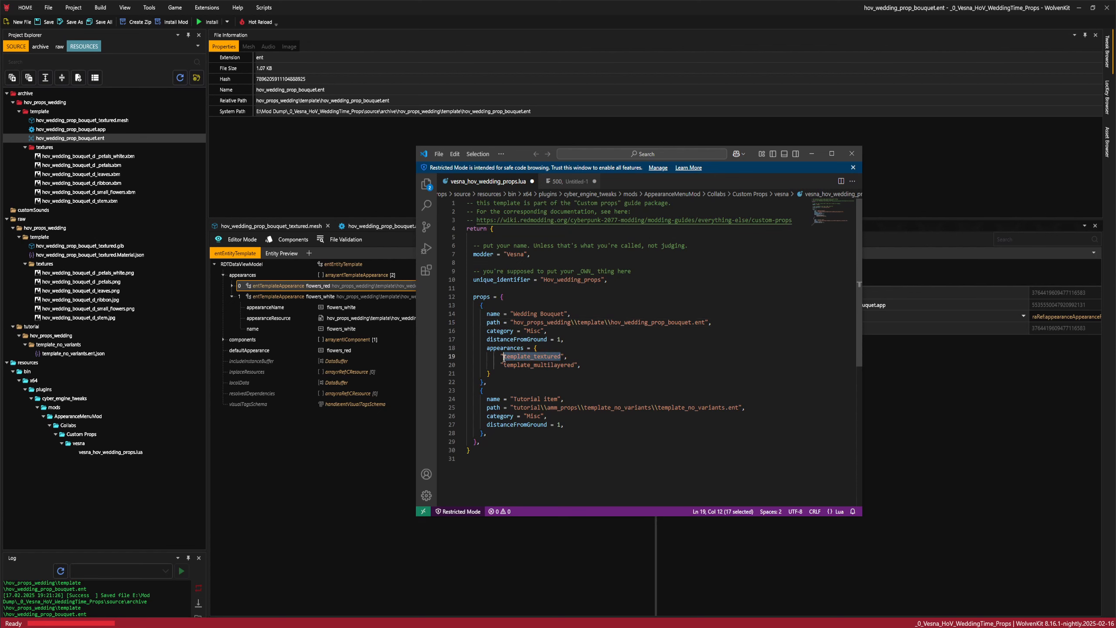
key(BackSpace)
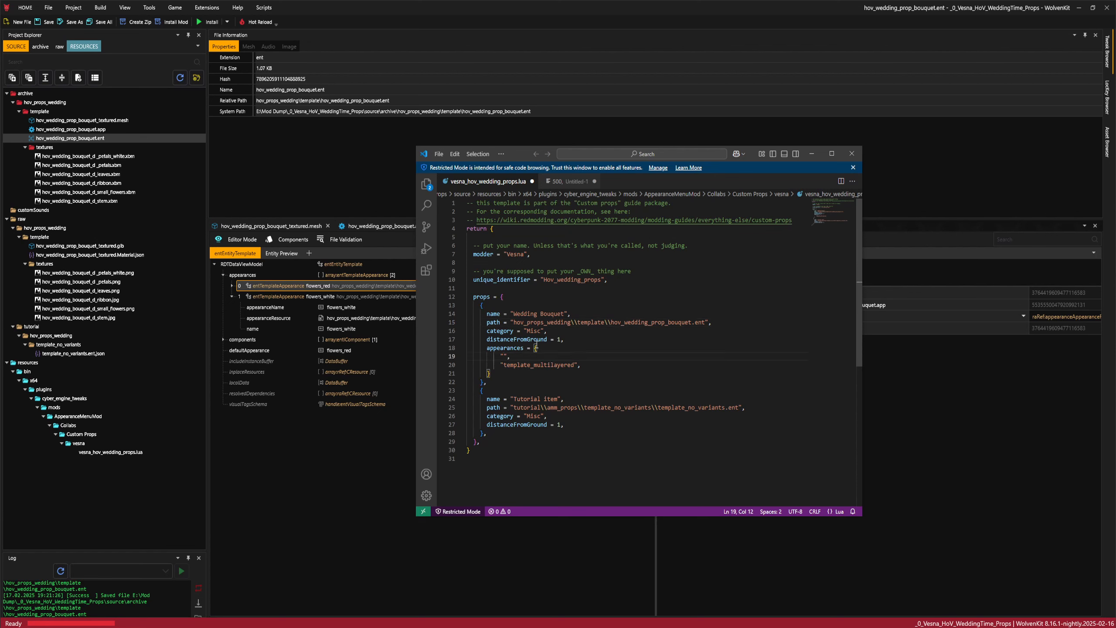
key(super+v)
click(547, 426)
drag(574, 365, 504, 365)
key(super+v)
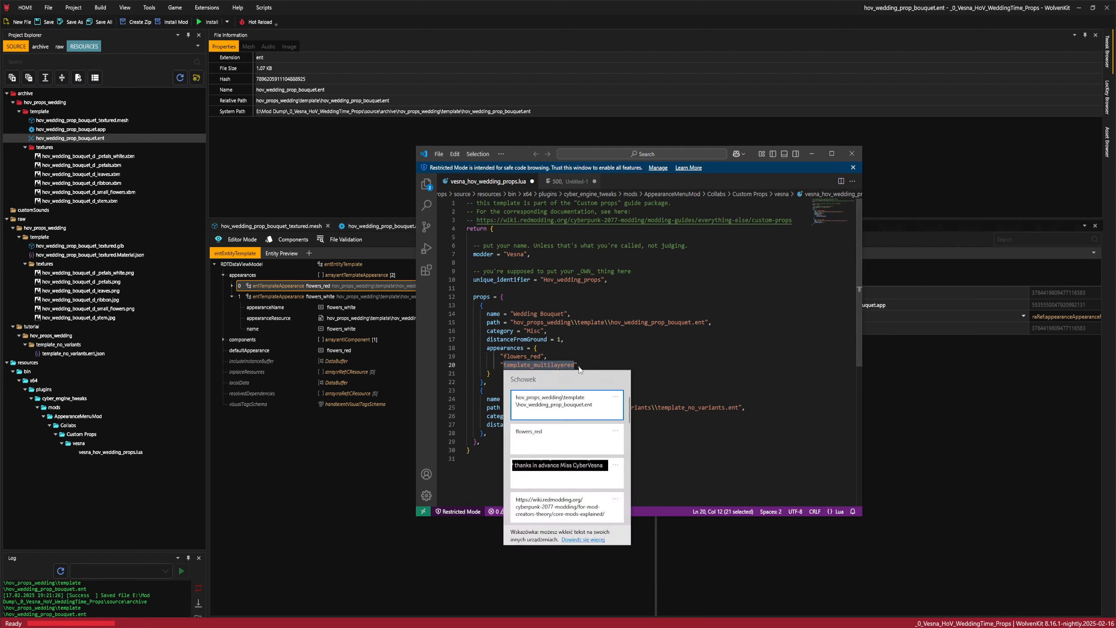
click(547, 439)
key(BackSpace)
key(BackSpace)
key(BackSpace)
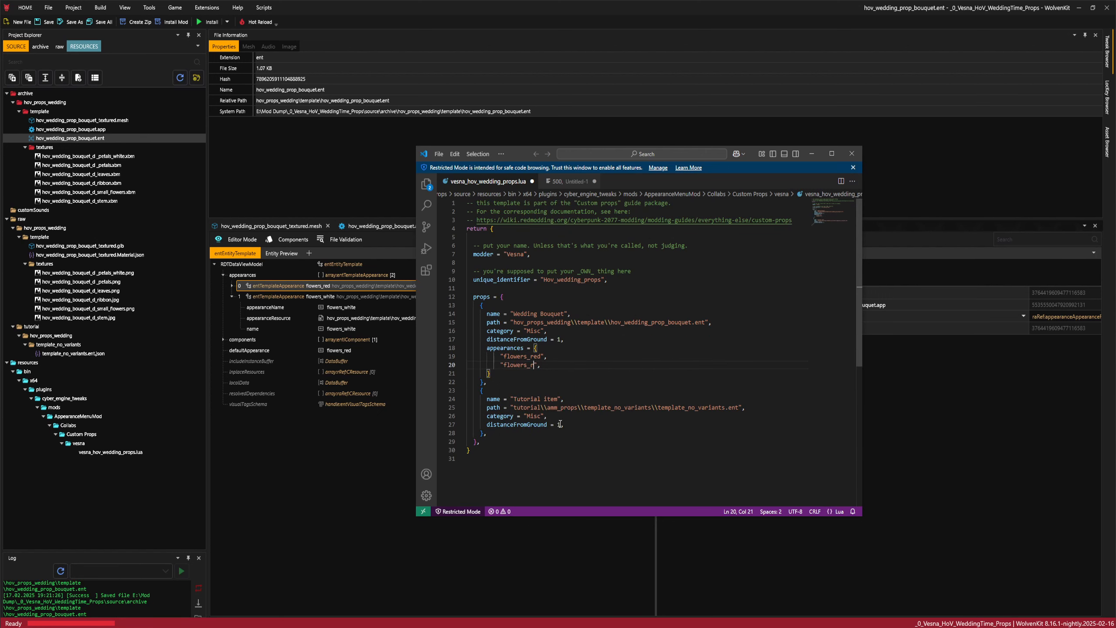
text(white)
- Delete the unused Tutorial item prop block and change unique_identifier to hov_wedding_props with a lowercase h
drag(575, 427, 447, 392)
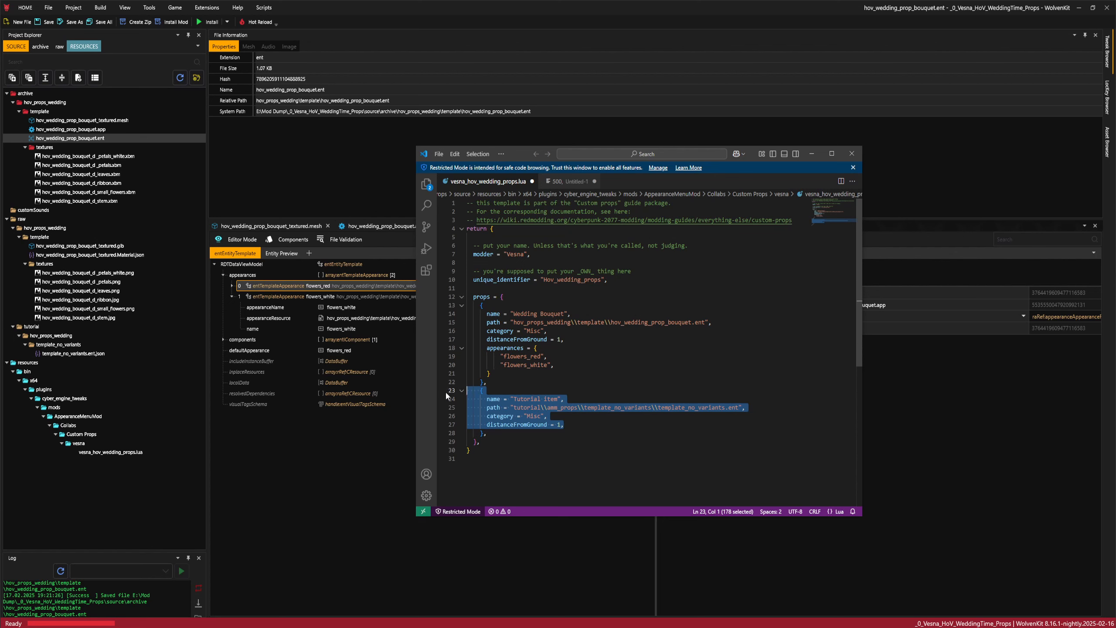
key(BackSpace)
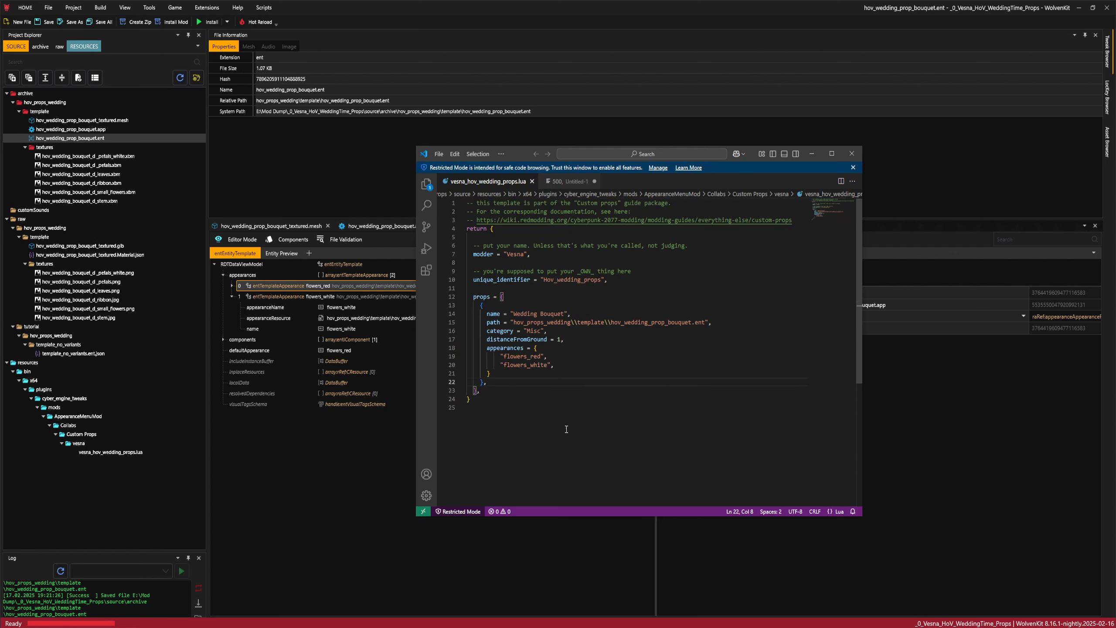
click(549, 280)
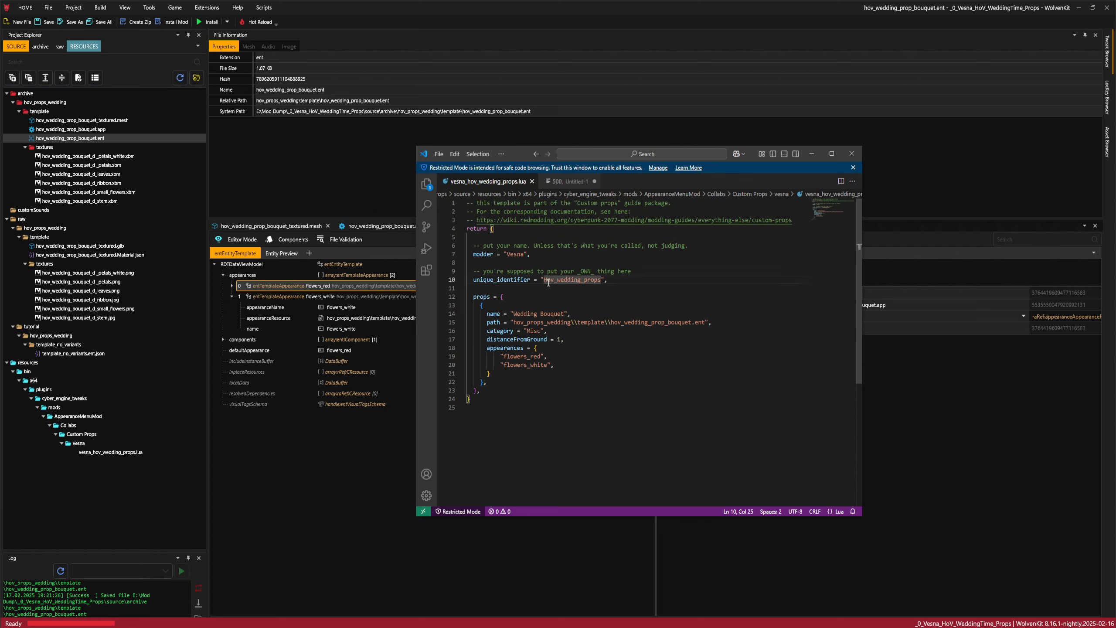
key(BackSpace)
text(h)
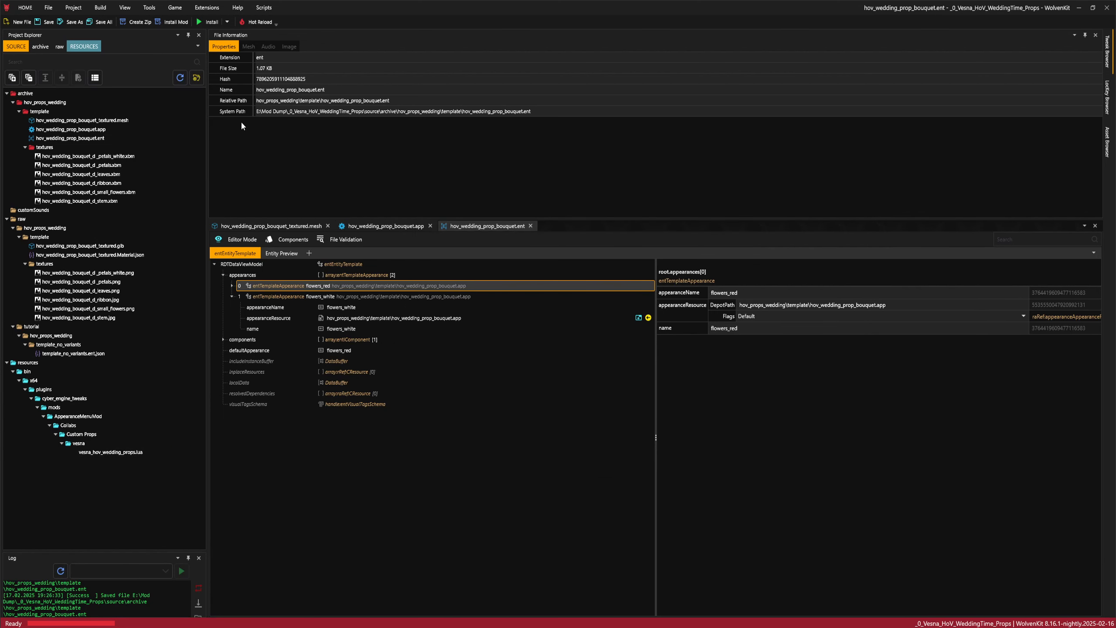
- Switch to WolvenKit and install the wedding props mod into the game
click(227, 21)
click(219, 69)
click(211, 24)
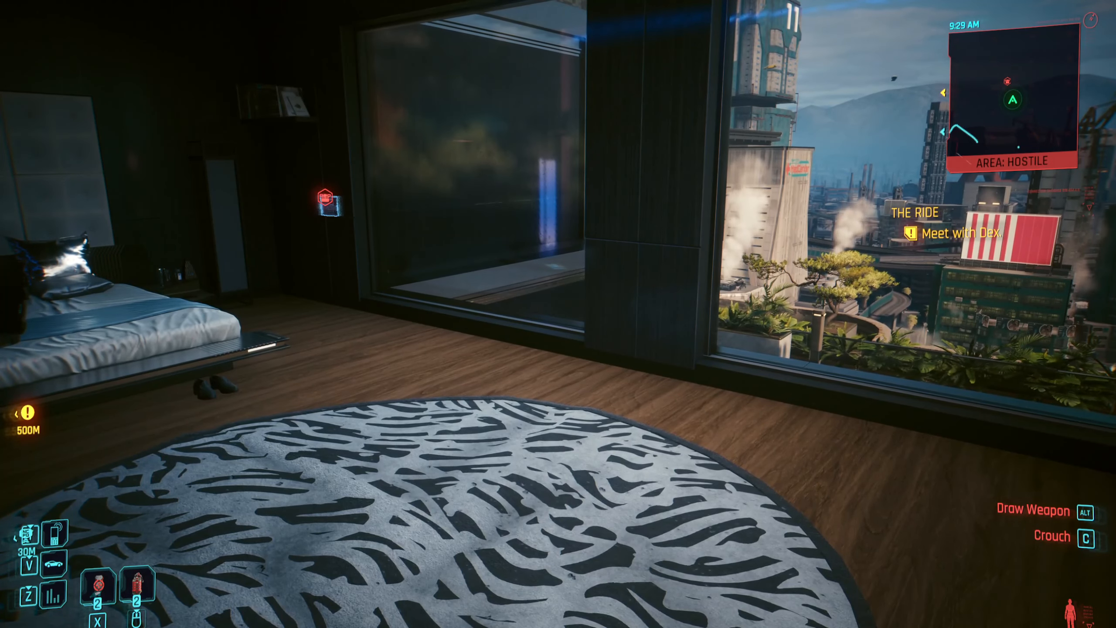
- In Cyberpunk 2077, spawn the Wedding Bouquet prop through Appearance Menu Mod's decor tools and change its appearance to flowers_white
key(grave)
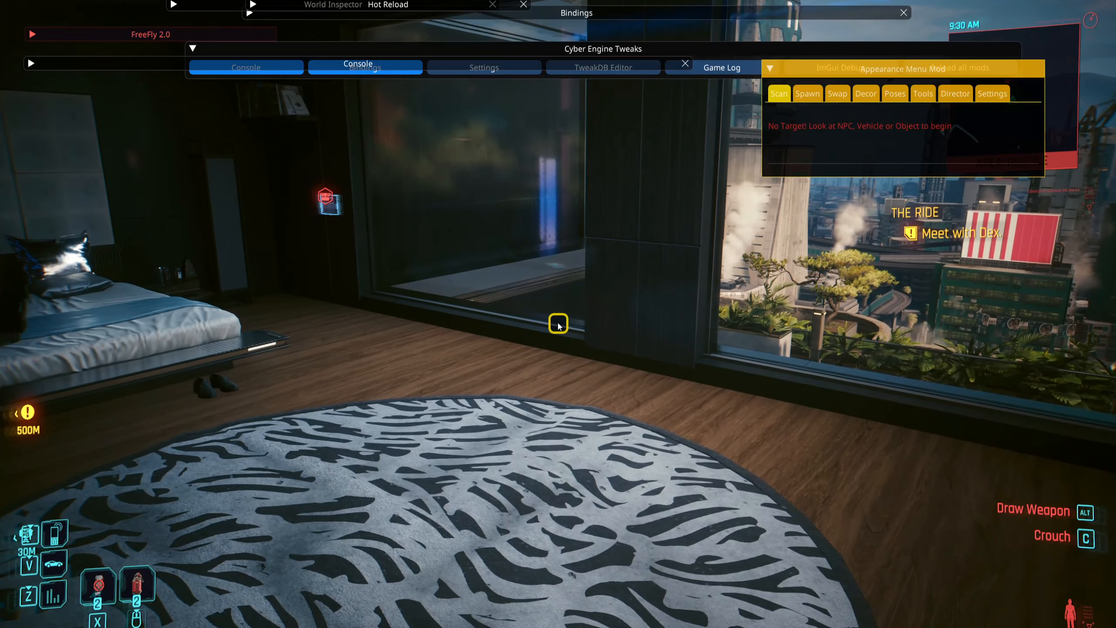
click(865, 93)
text(Weddin)
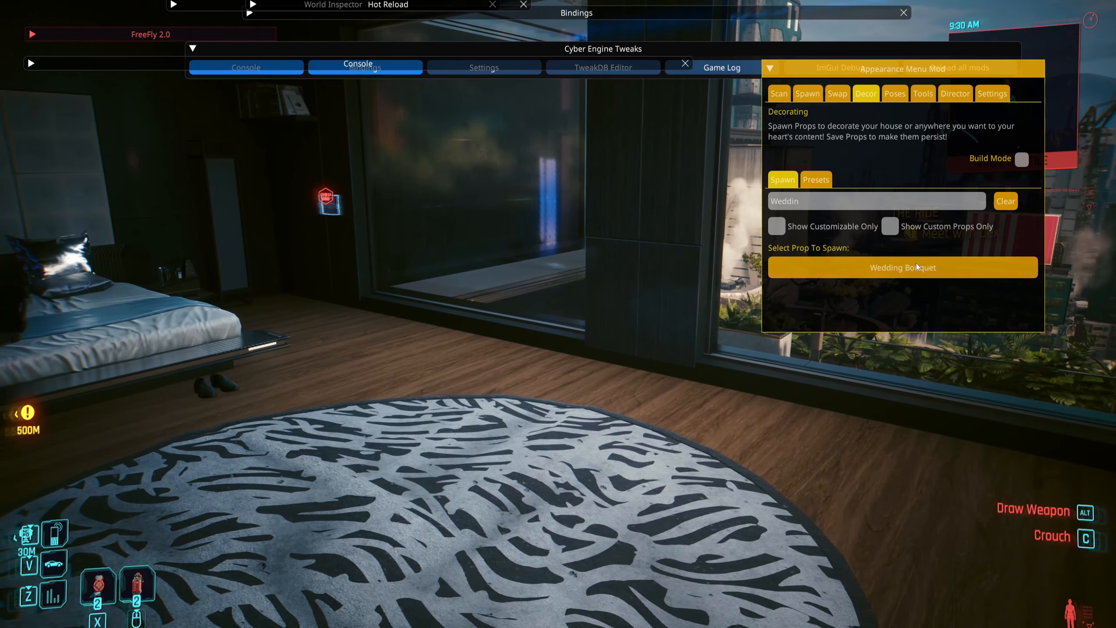
click(862, 268)
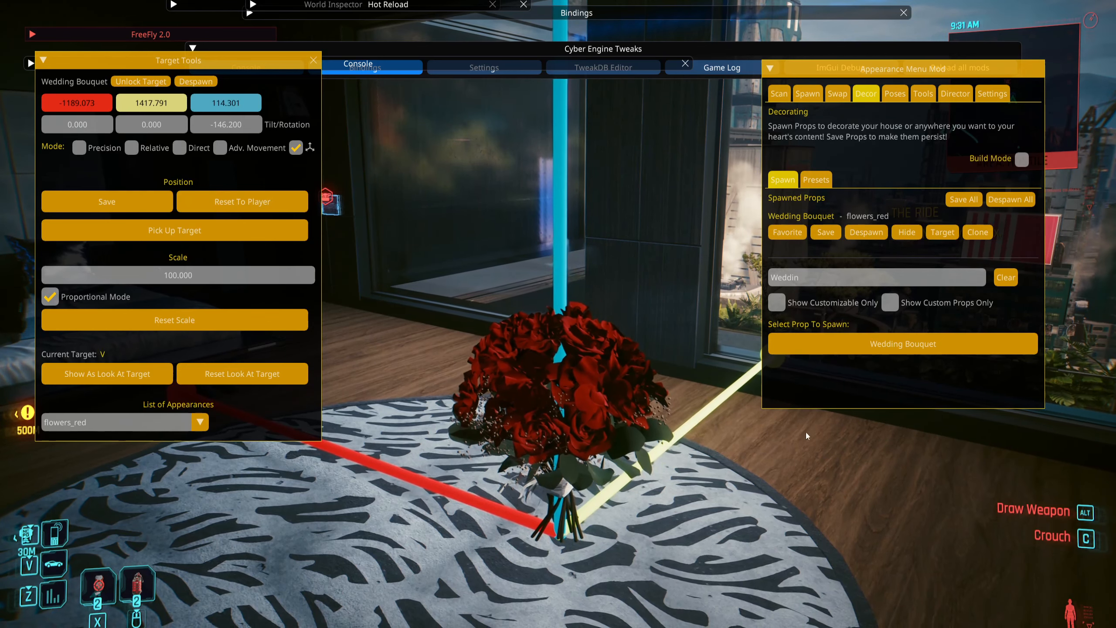
click(203, 427)
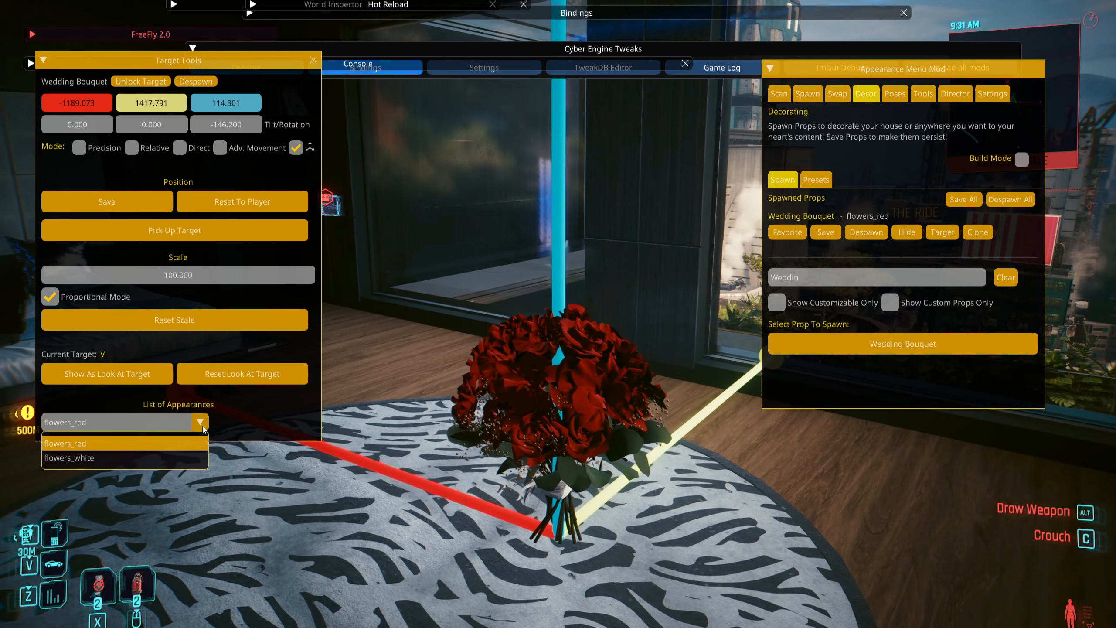
click(78, 457)
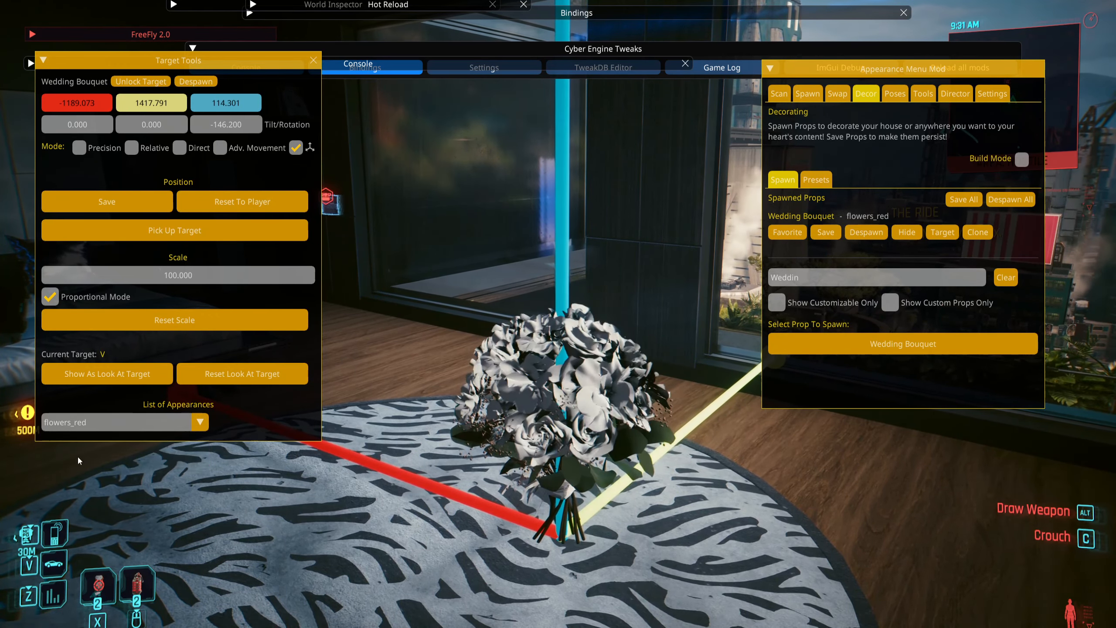